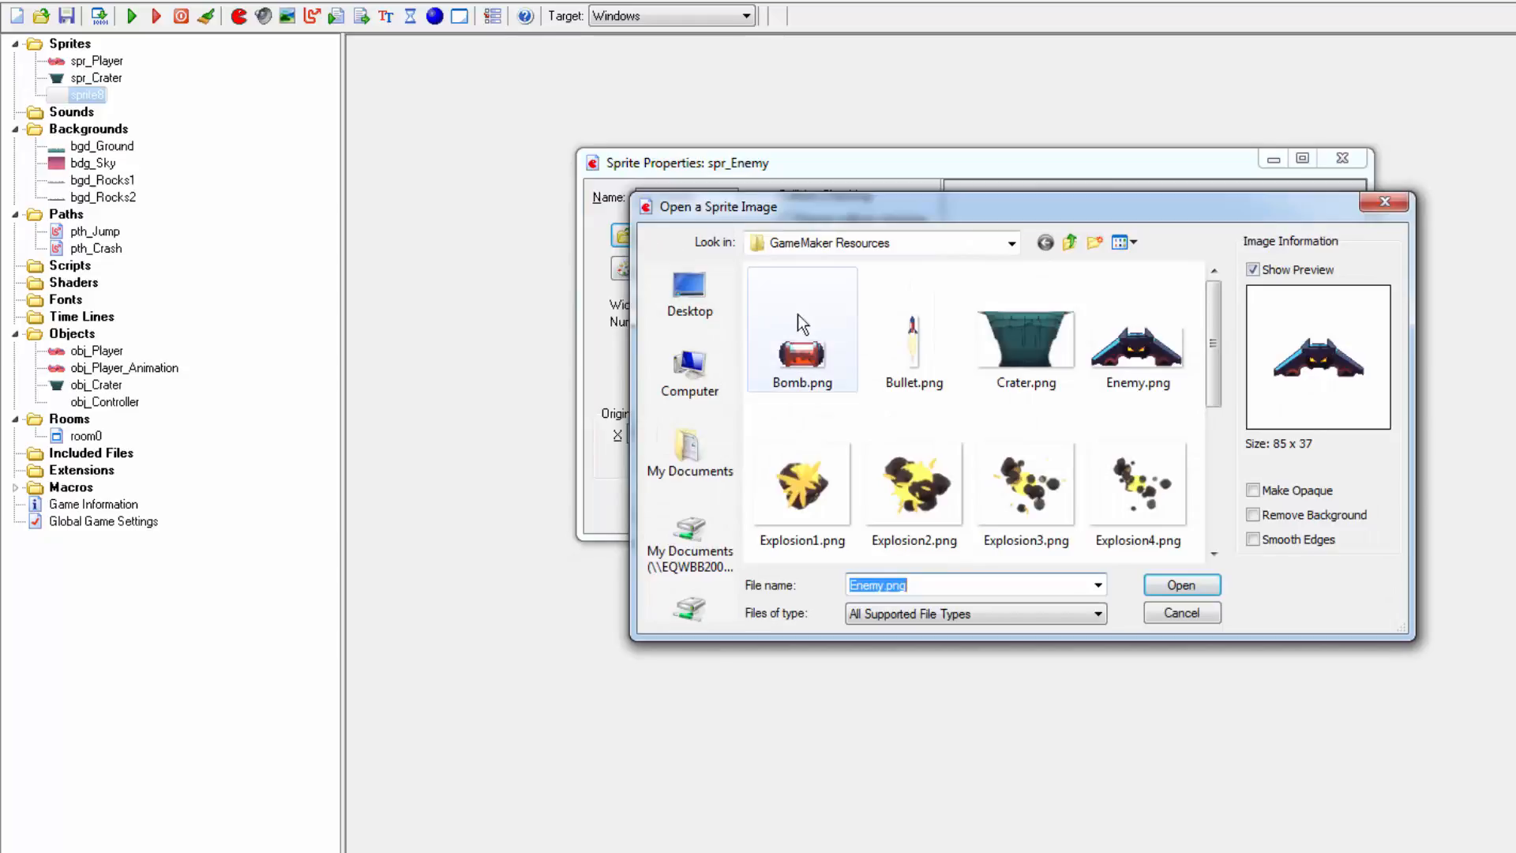
Load Enemy.png into the spr_Enemy sprite, center its origin, and save the sprite
{"action": "left_click", "coordinate": [1111, 348]}
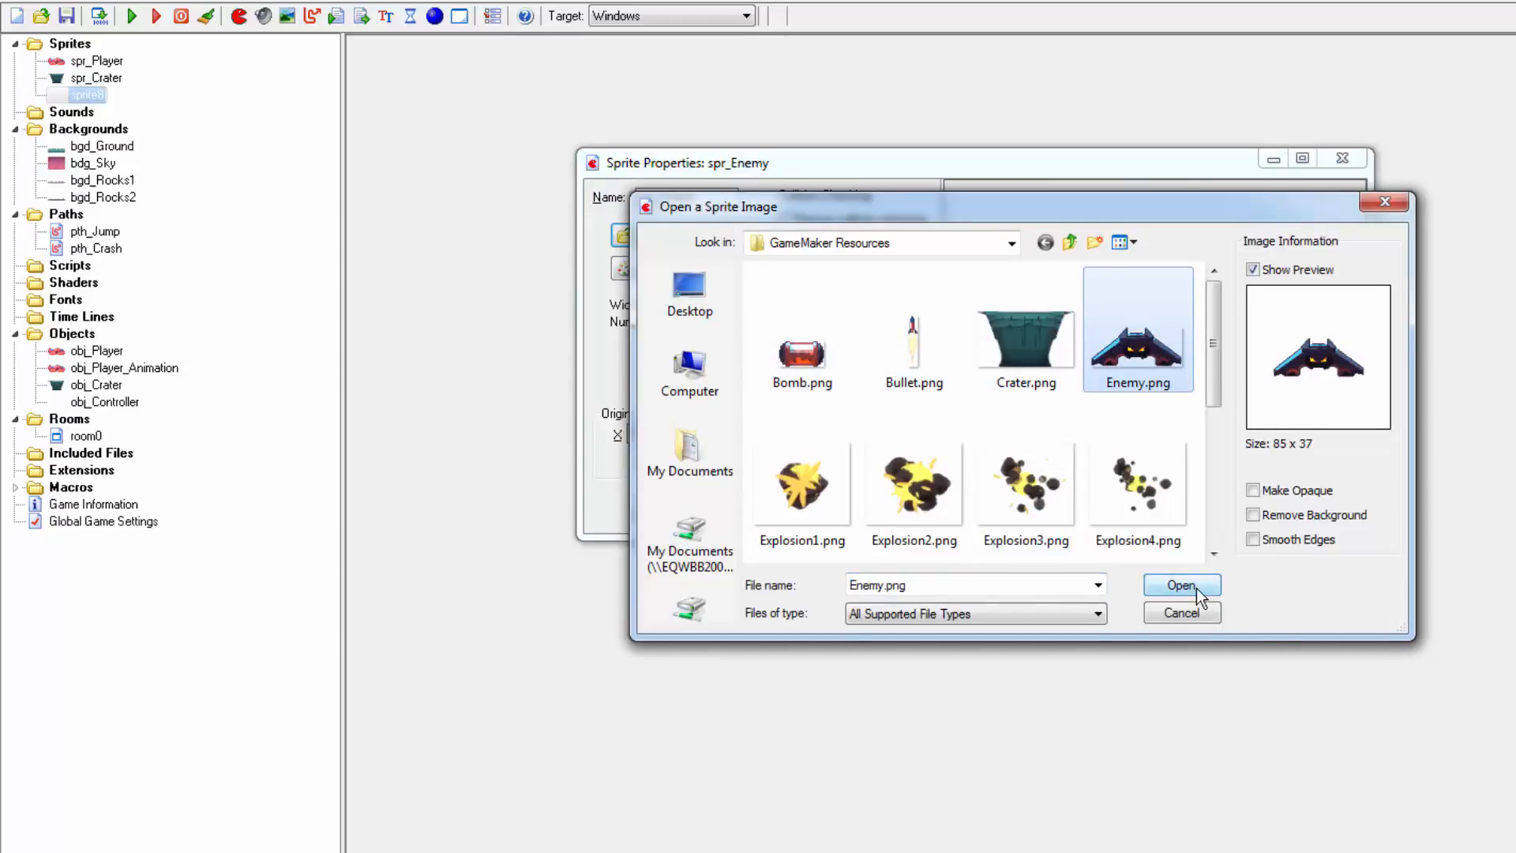
{"action": "left_click", "coordinate": [1196, 589]}
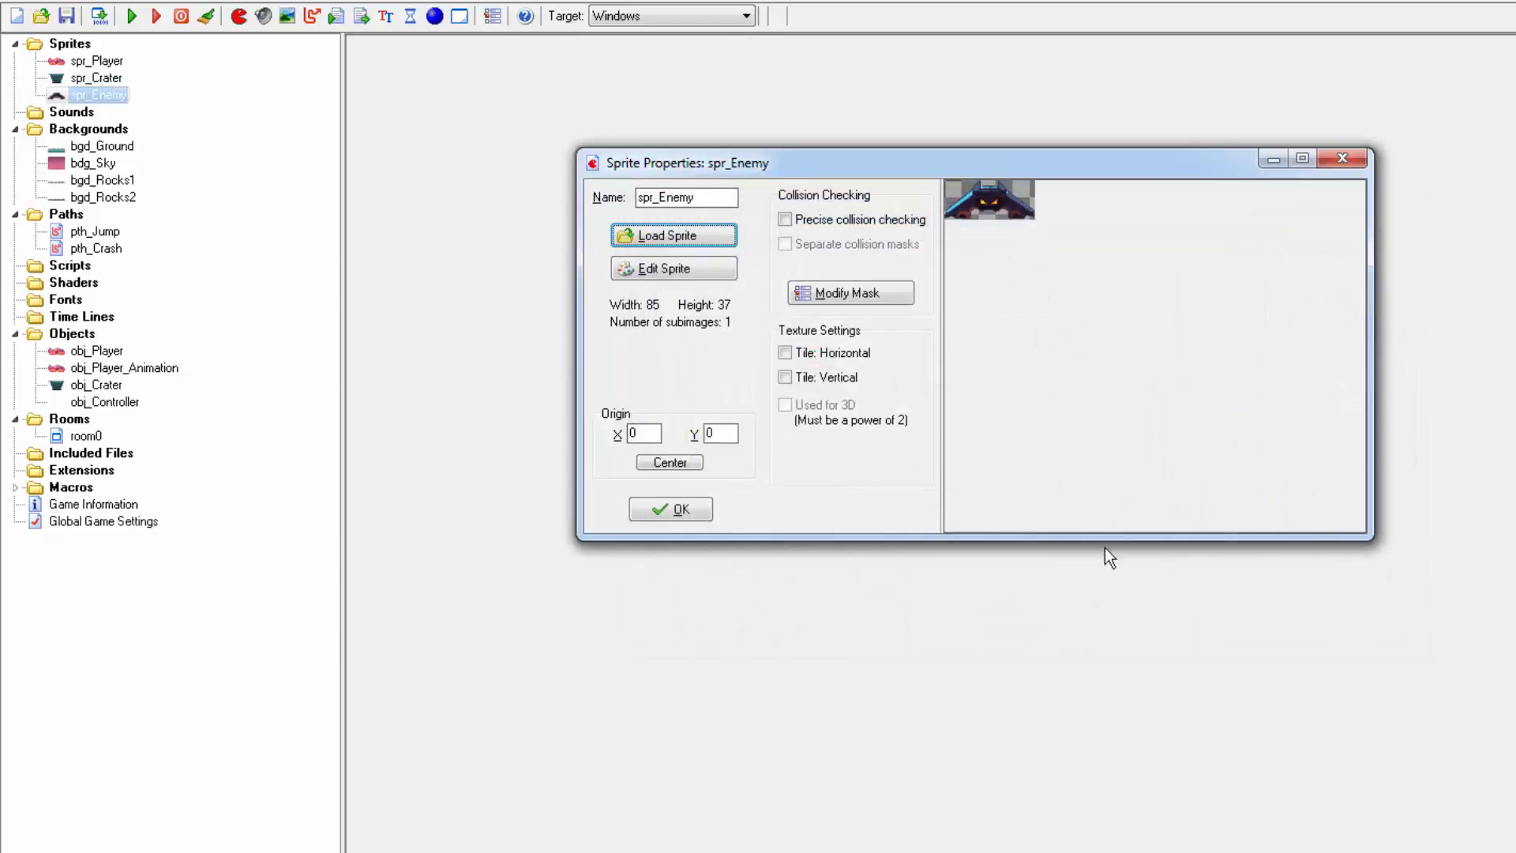
{"action": "left_click", "coordinate": [693, 464]}
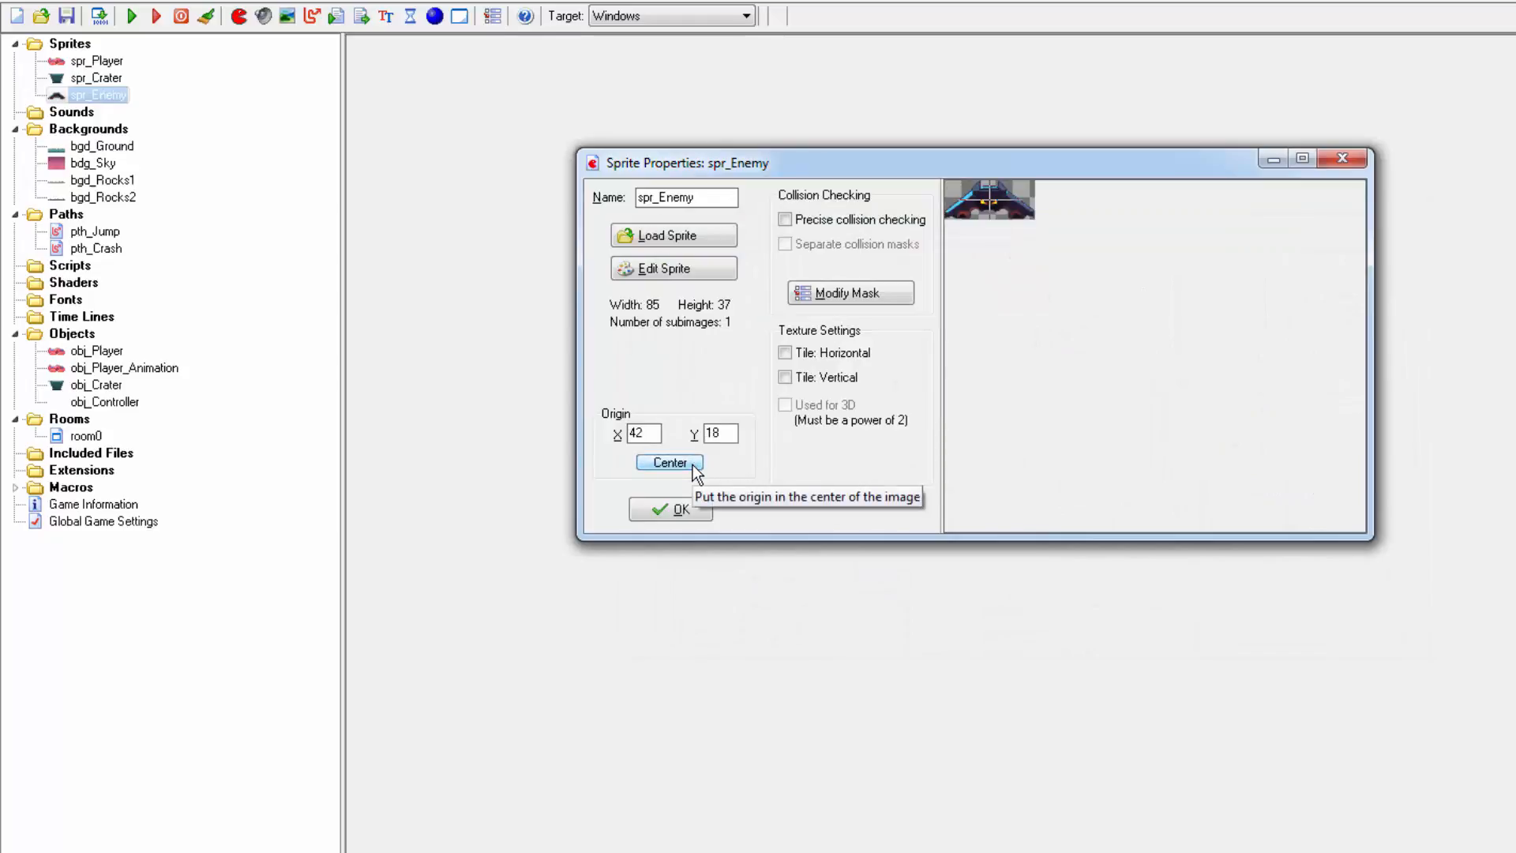
{"action": "left_click", "coordinate": [693, 501]}
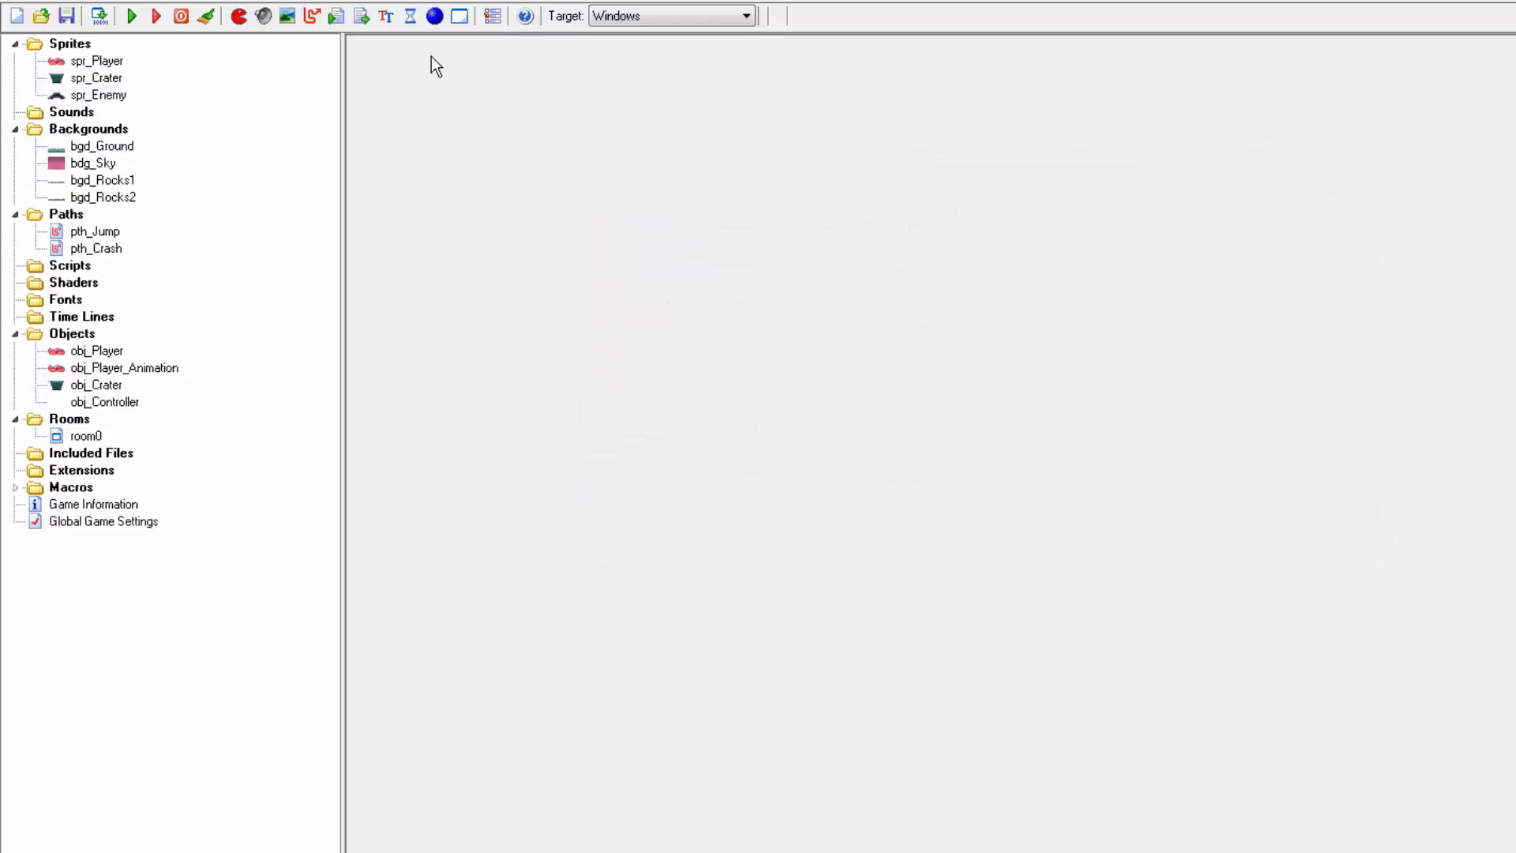
Create a new object named obj_Enemy and assign it the spr_Enemy sprite
{"action": "left_click", "coordinate": [434, 16]}
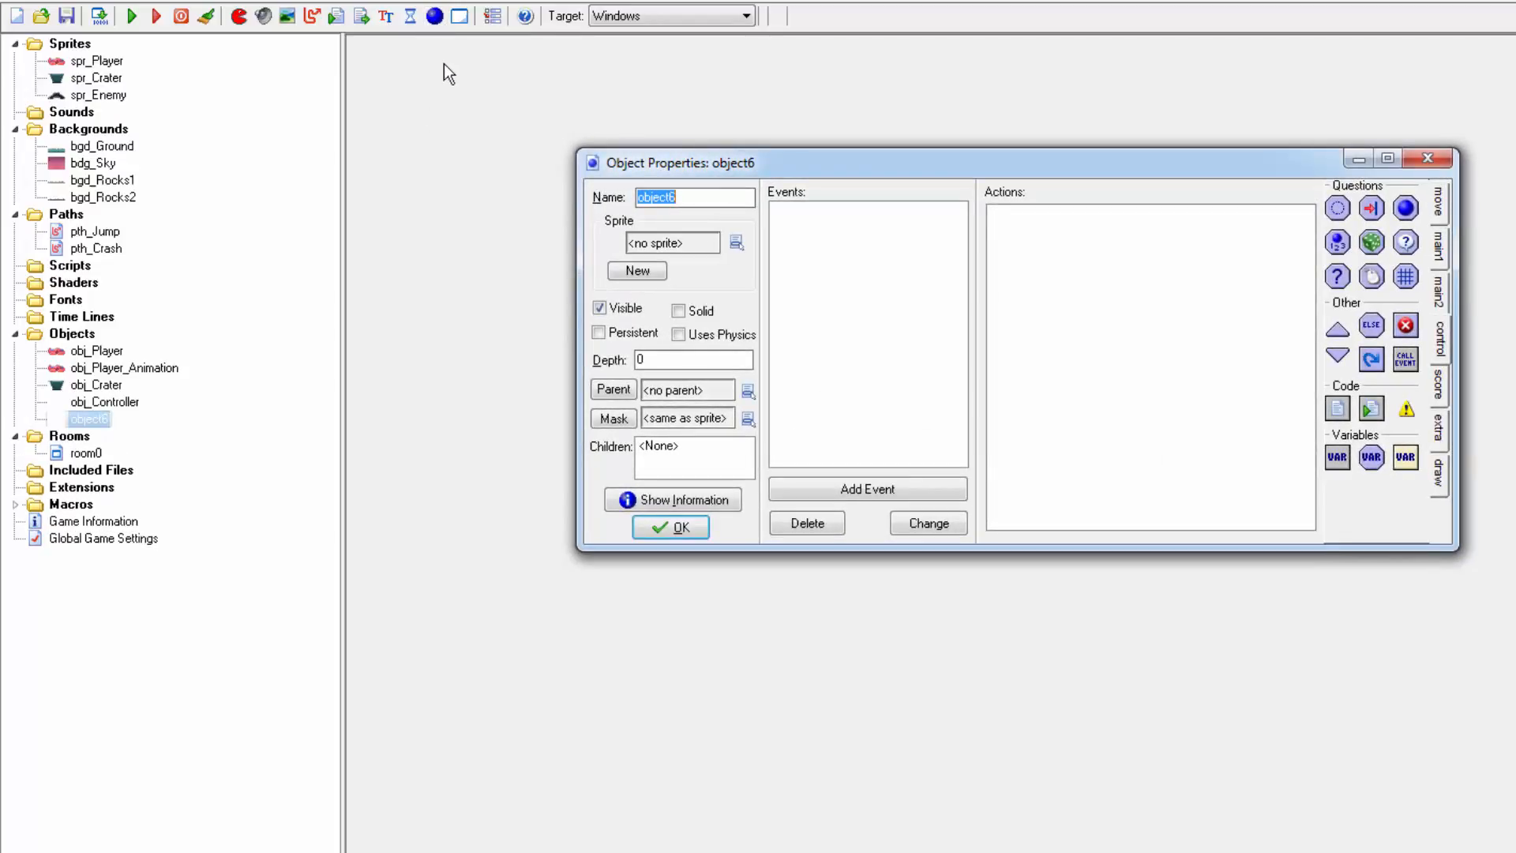
{"action": "type", "text": "obj_Enemy"}
{"action": "left_click", "coordinate": [735, 243]}
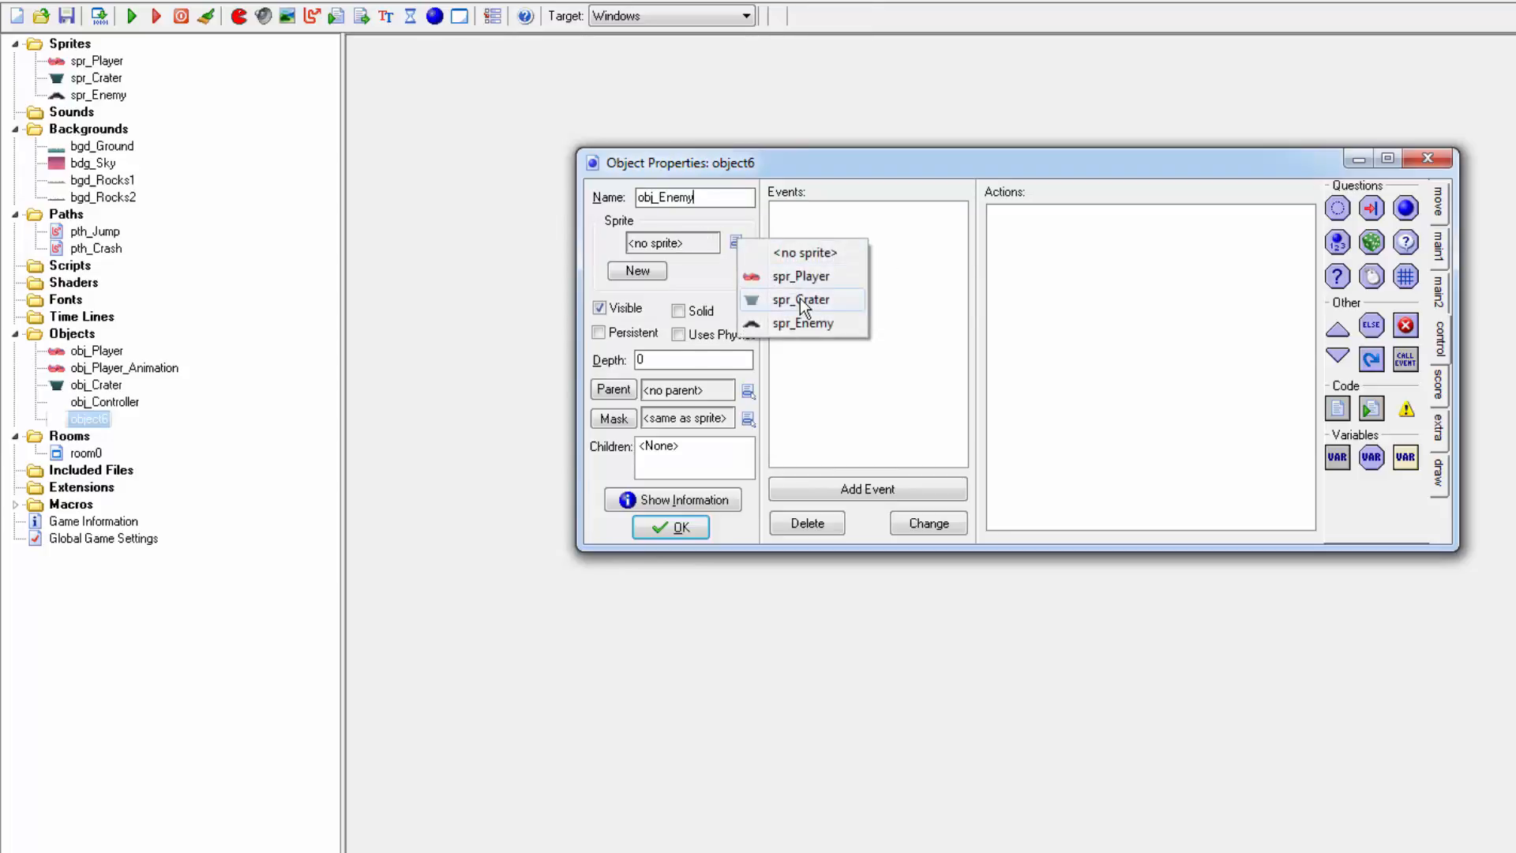
{"action": "left_click", "coordinate": [813, 324]}
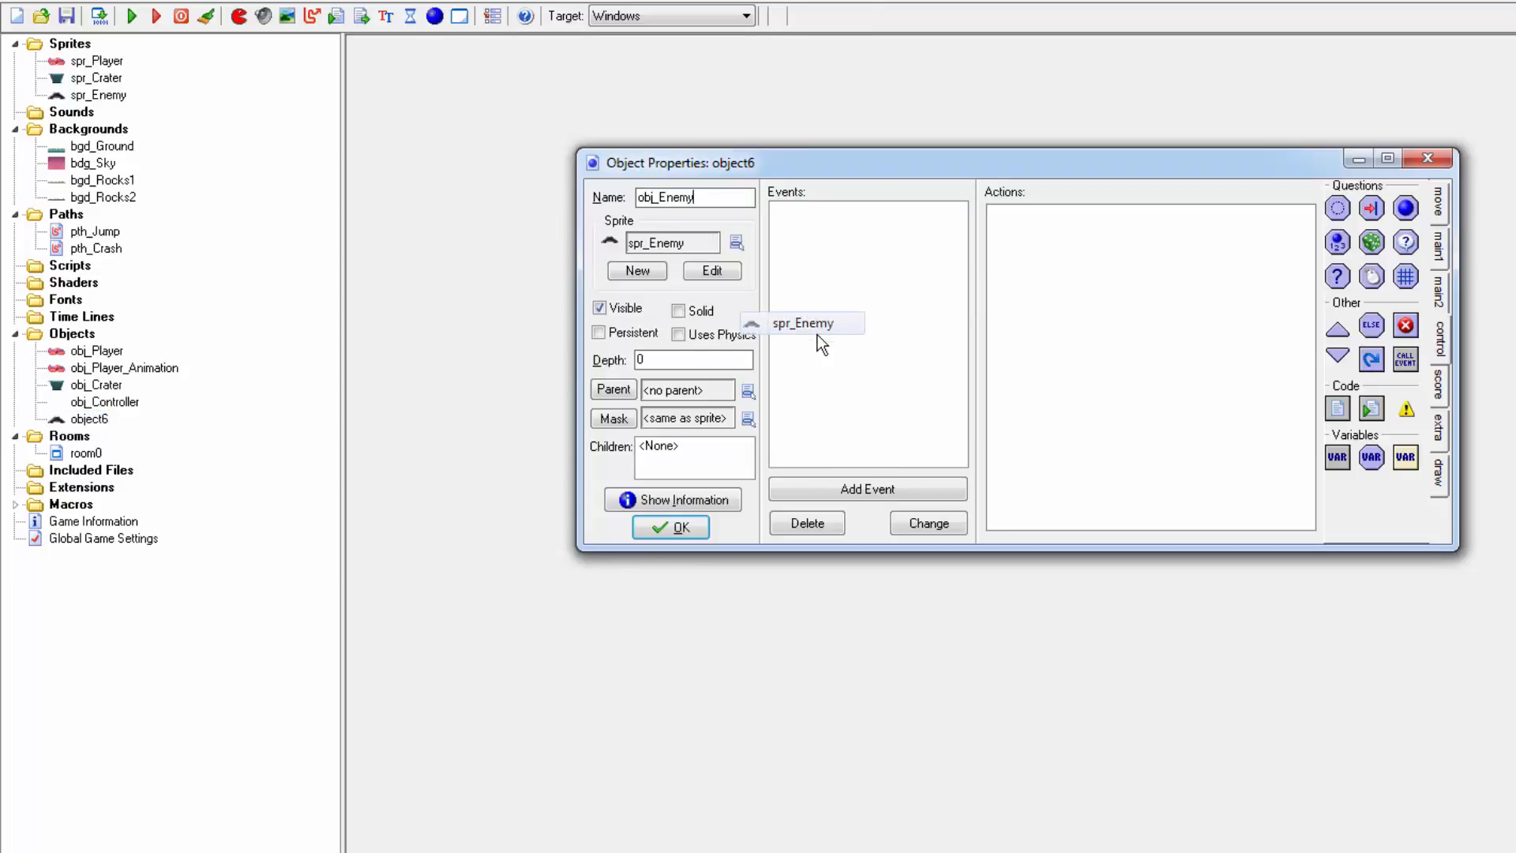
Add a Create event to obj_Enemy with a Set Alarm action of 1 step for Alarm 0
{"action": "left_click", "coordinate": [865, 482]}
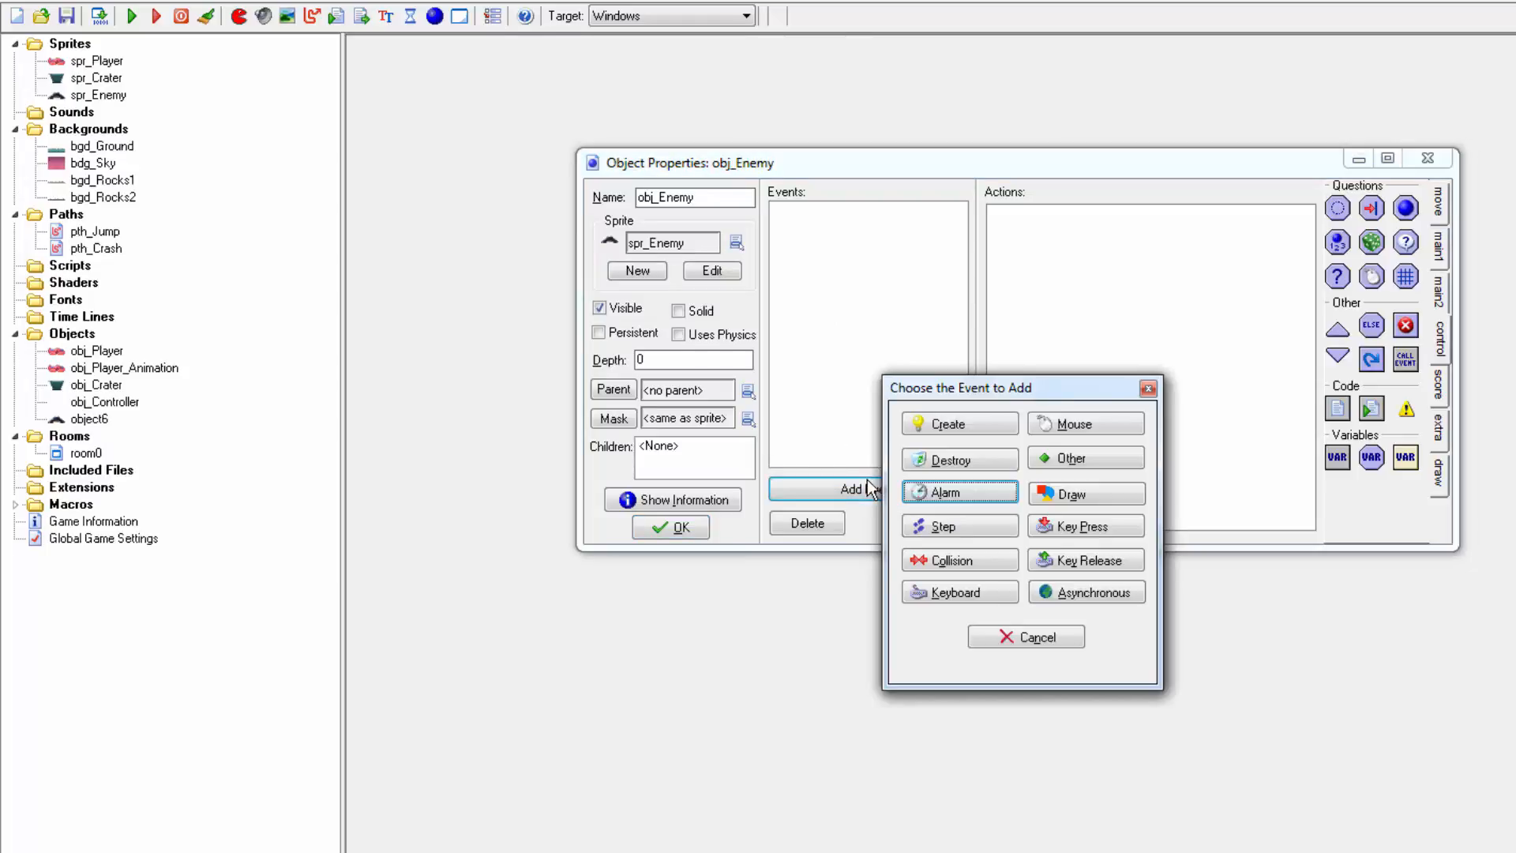
{"action": "left_click", "coordinate": [959, 426]}
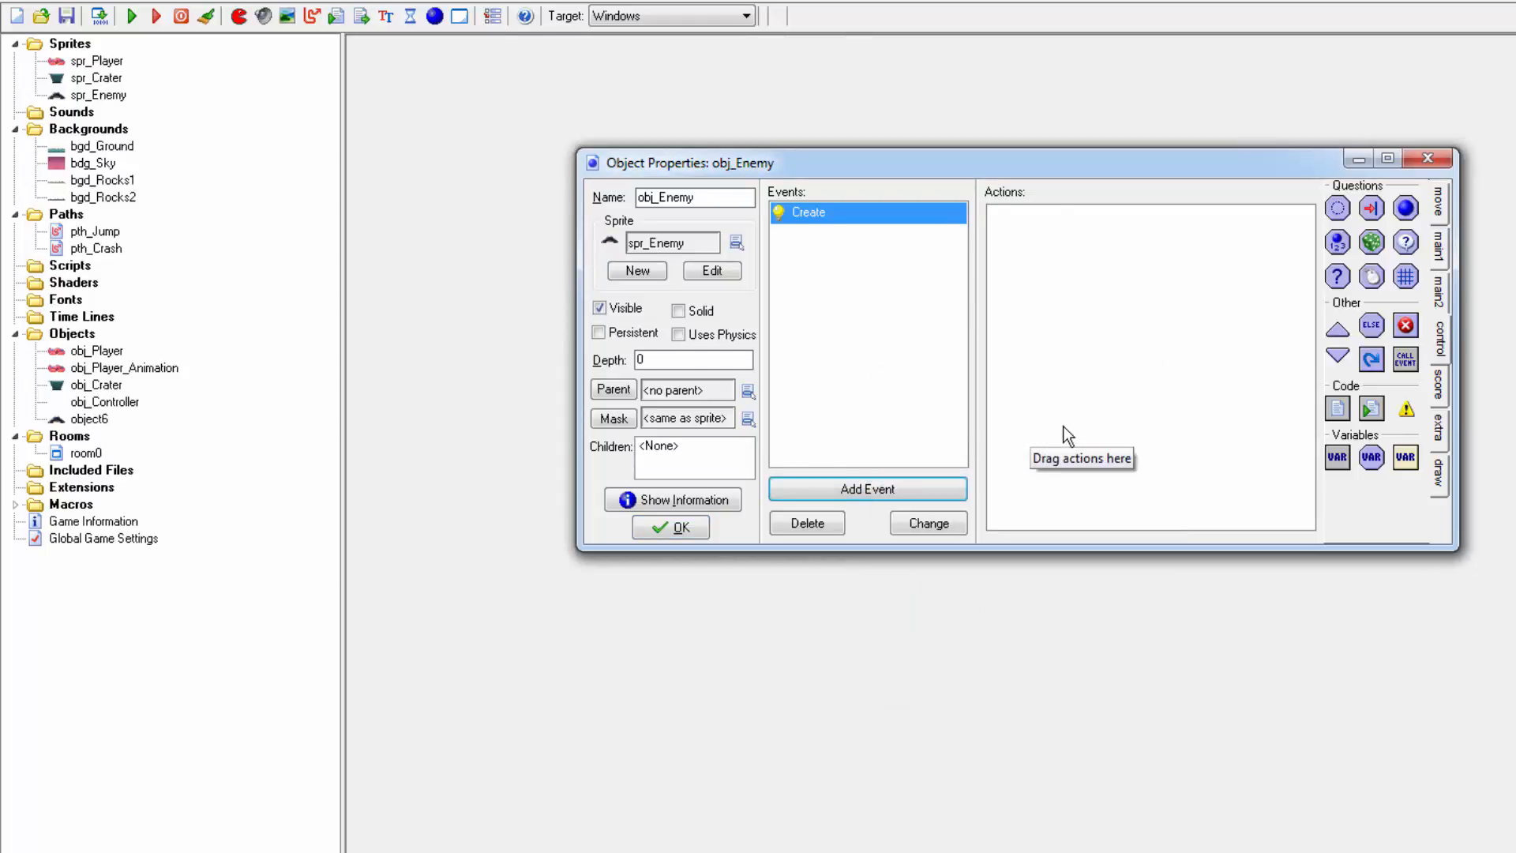
{"action": "left_click", "coordinate": [1439, 294]}
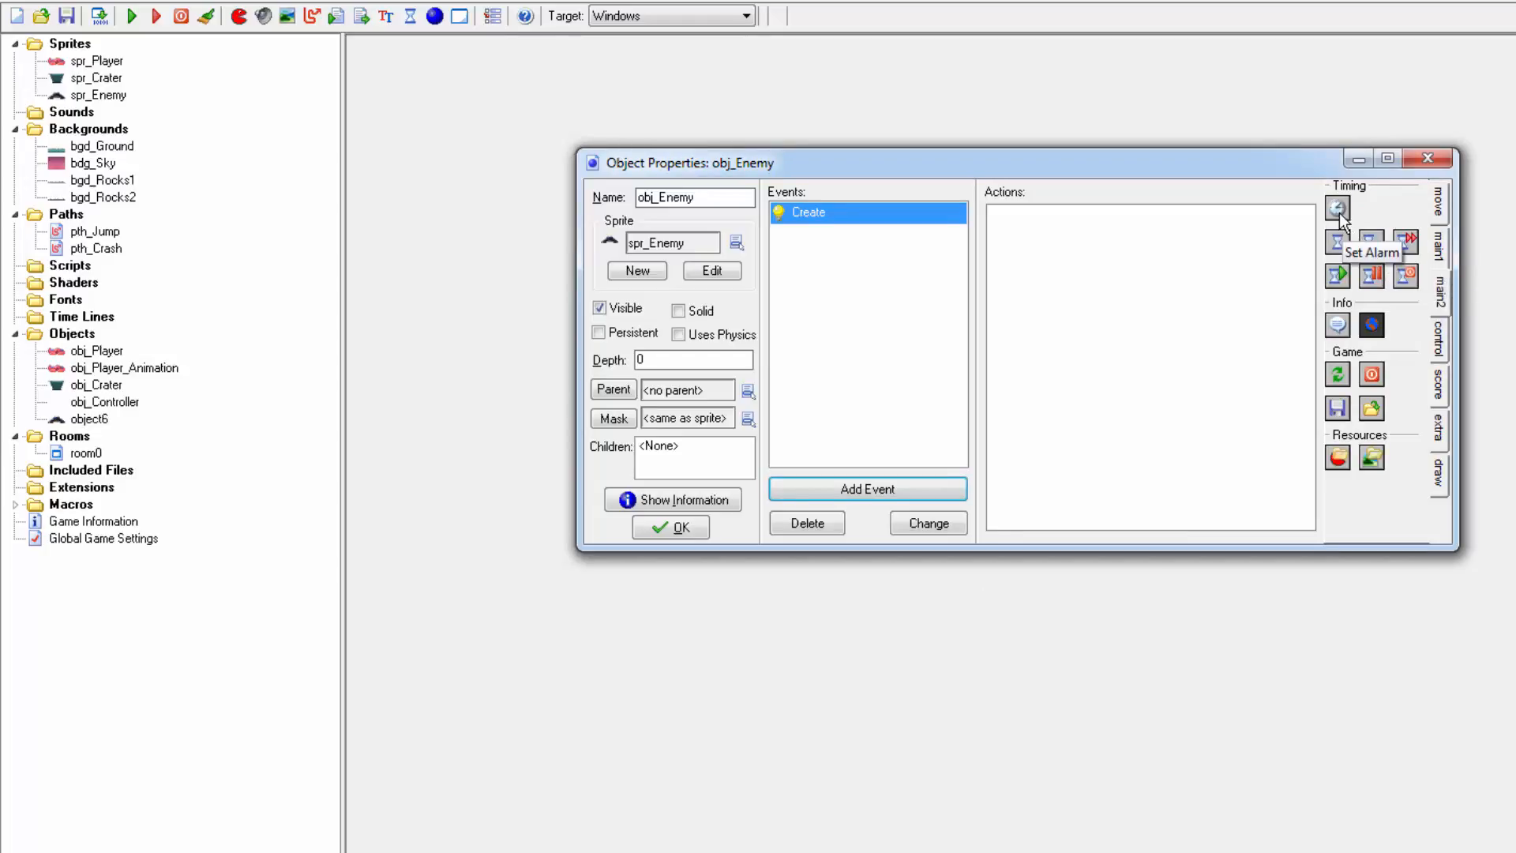
{"action": "left_click_drag", "start_coordinate": [1190, 290], "coordinate": [1182, 290]}
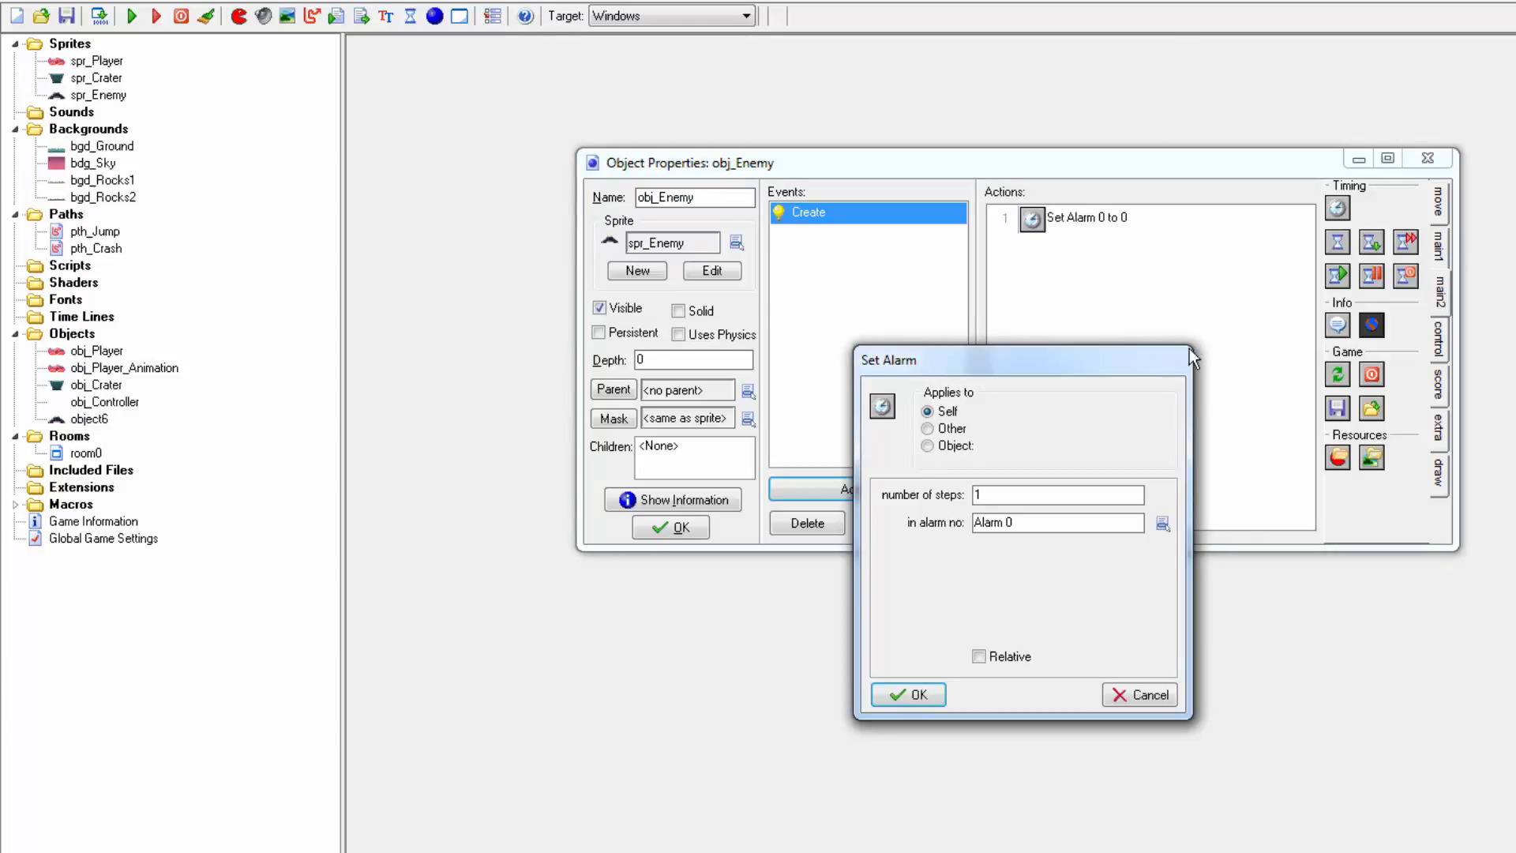
{"action": "left_click", "coordinate": [1163, 523]}
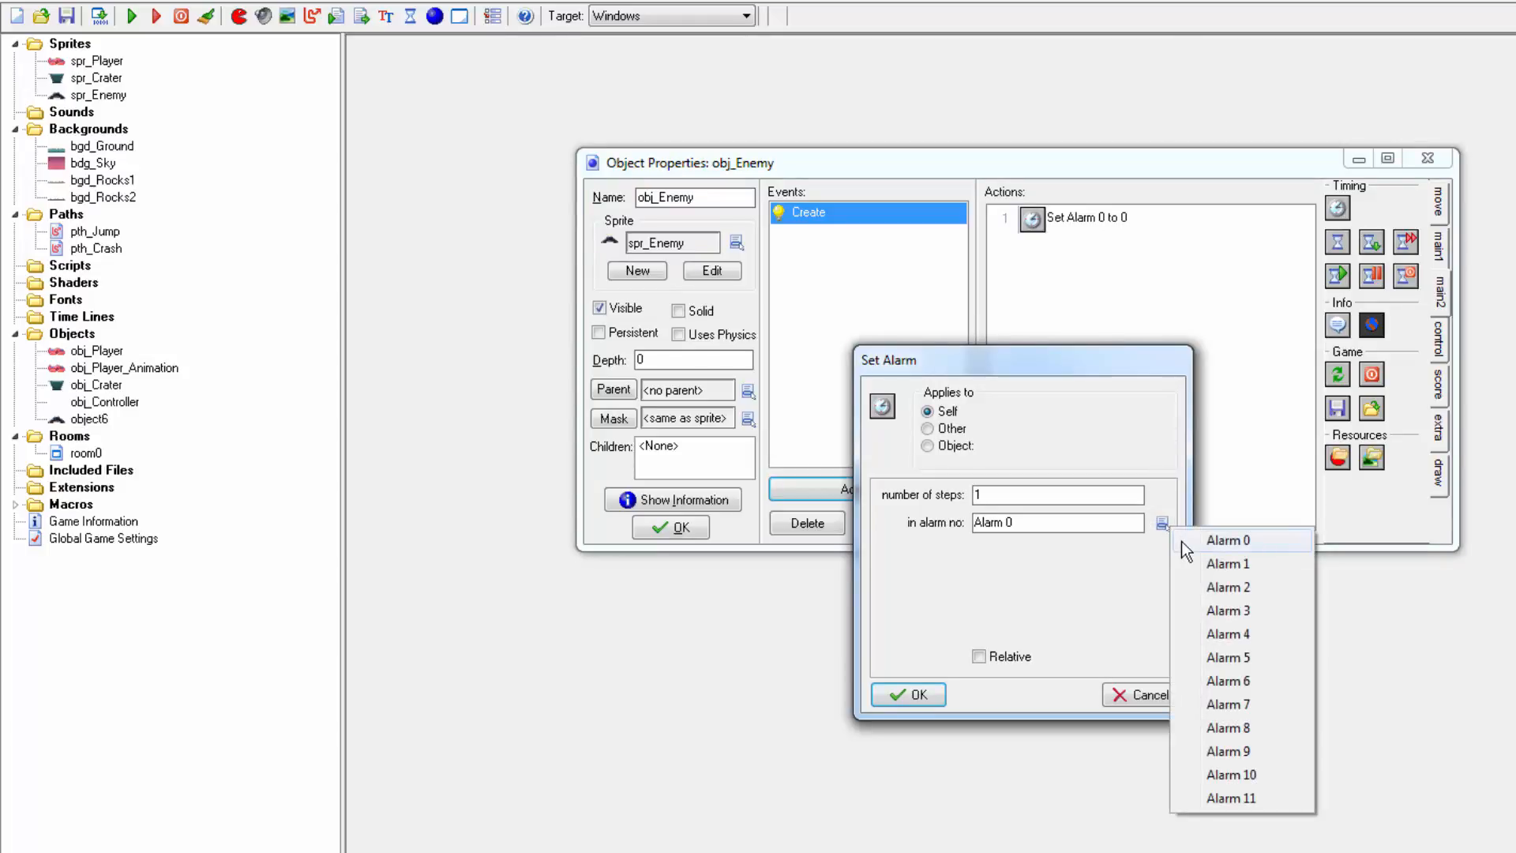
{"action": "left_click", "coordinate": [1180, 540]}
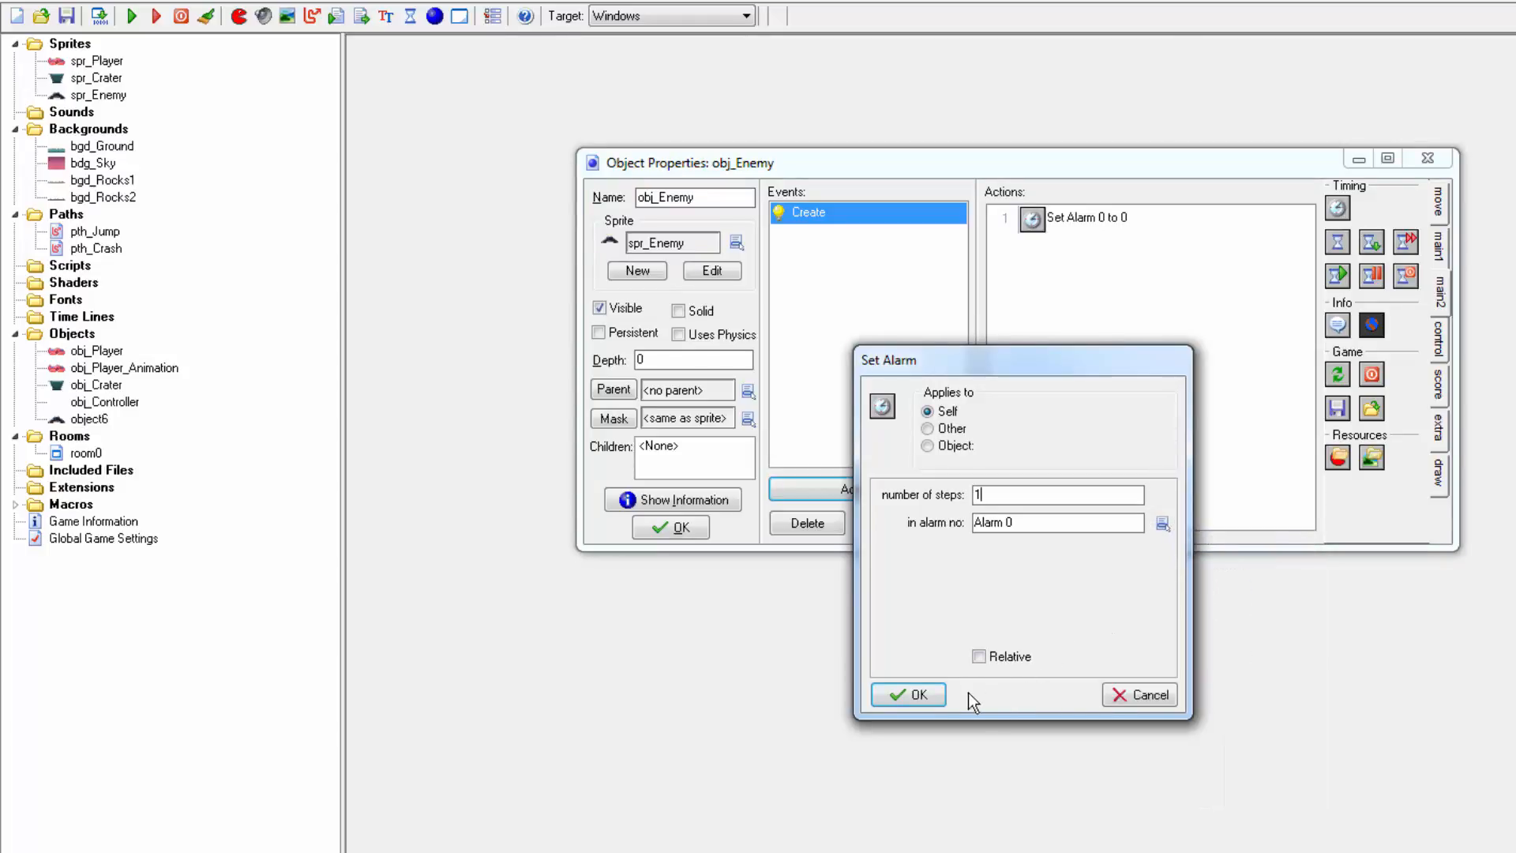
{"action": "left_click", "coordinate": [916, 695]}
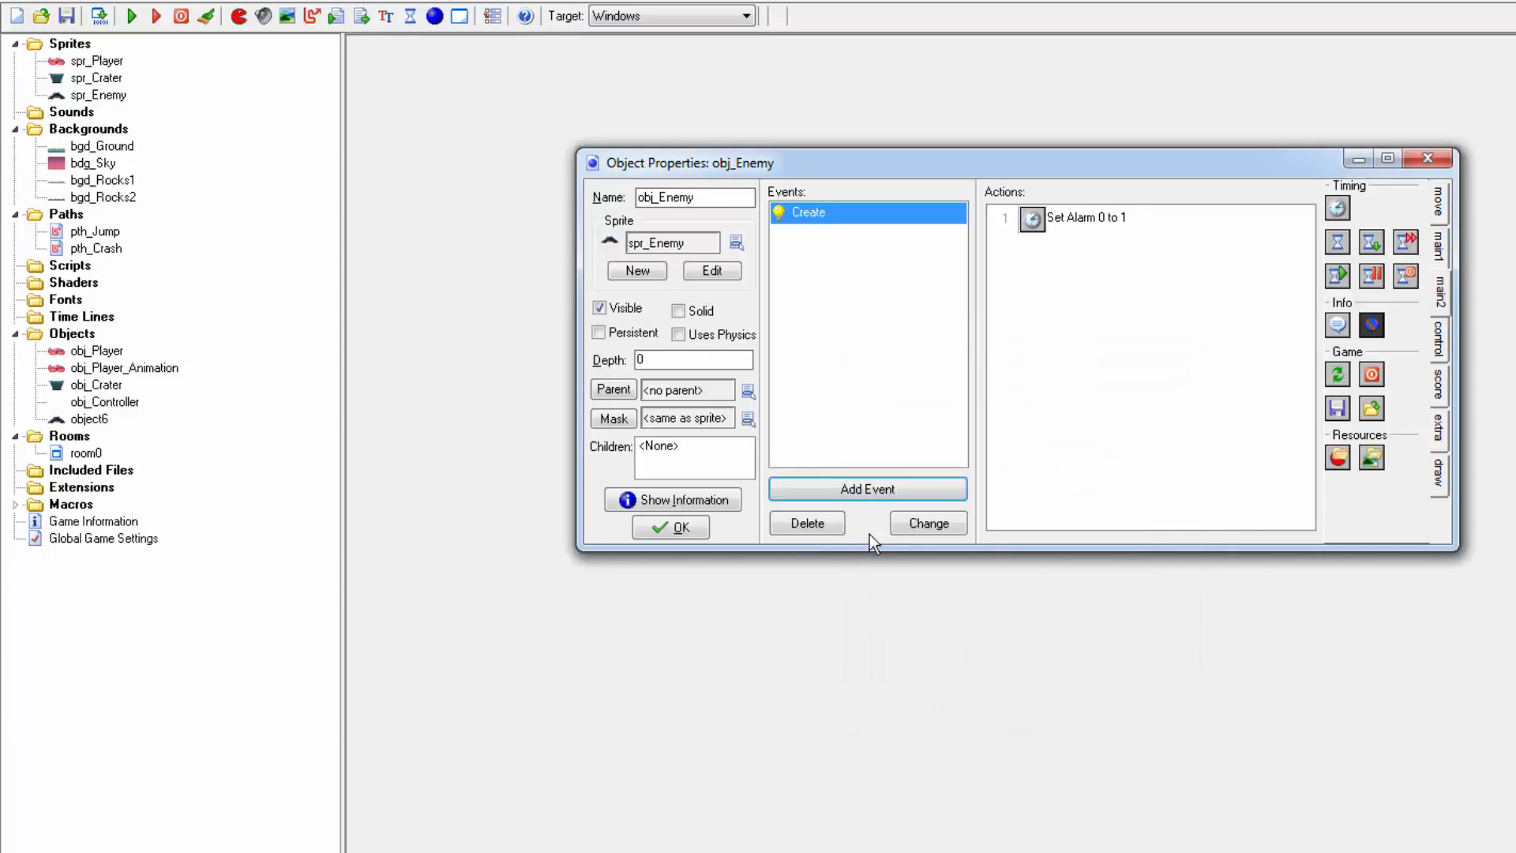
Add an Alarm 0 event to obj_Enemy with an Execute Code action containing "alarm[0] = 90;"
{"action": "left_click", "coordinate": [870, 495]}
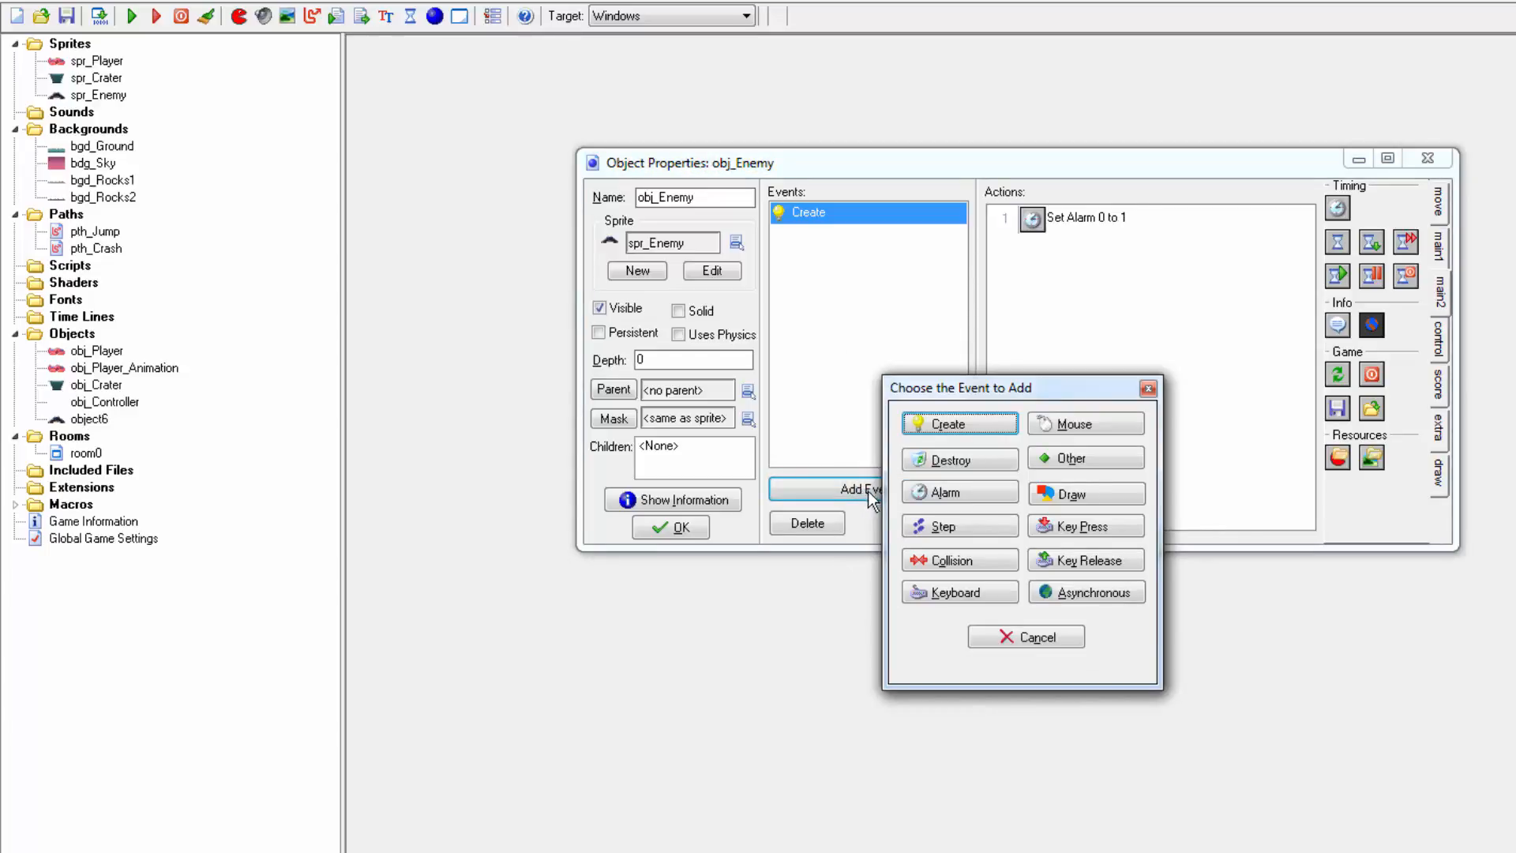
{"action": "left_click", "coordinate": [945, 492]}
{"action": "left_click", "coordinate": [1031, 509]}
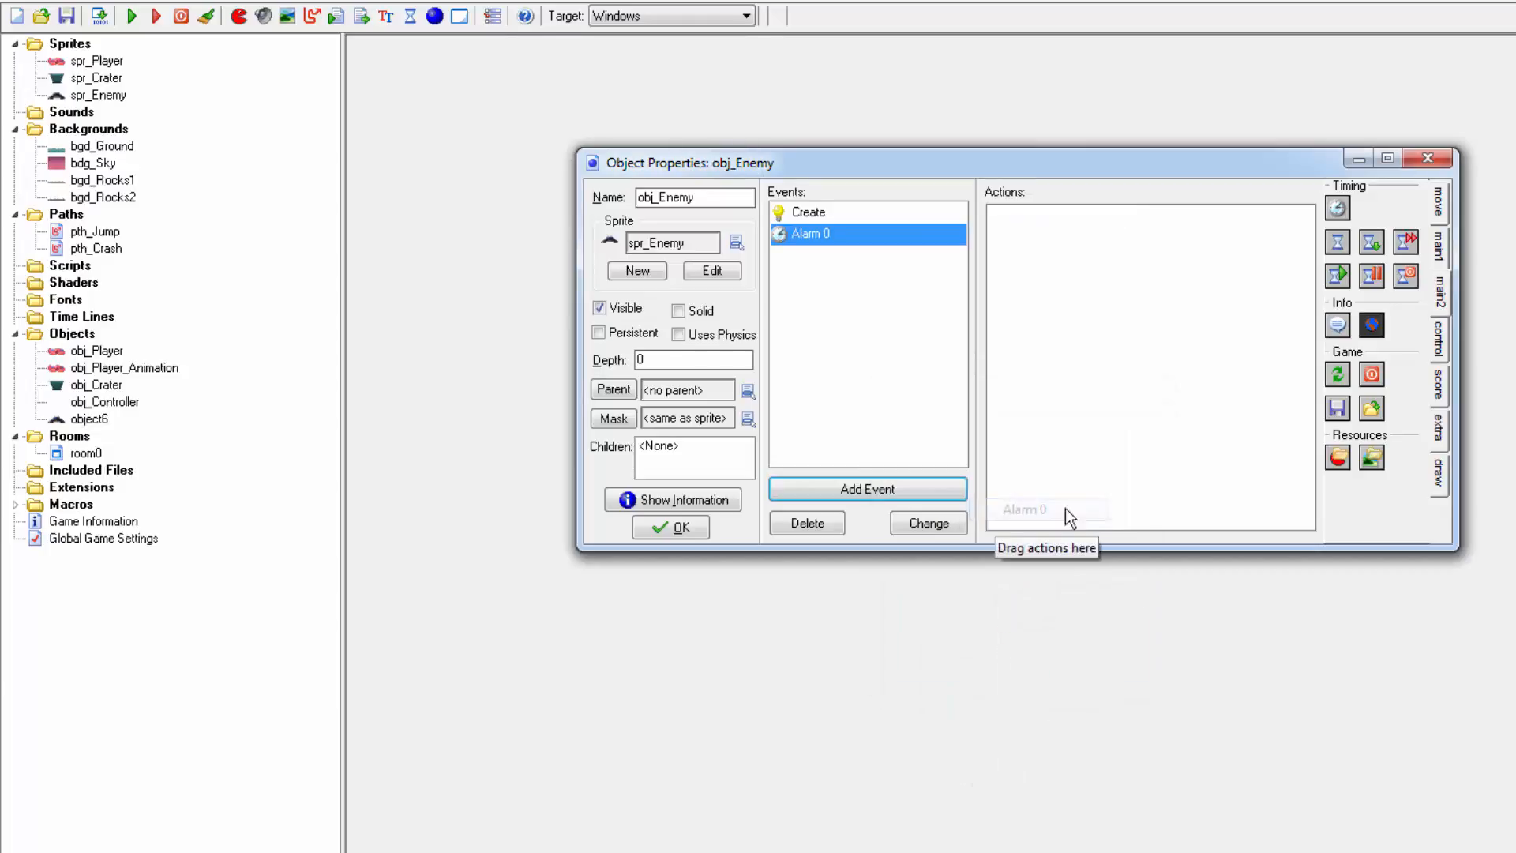
{"action": "left_click", "coordinate": [1439, 347]}
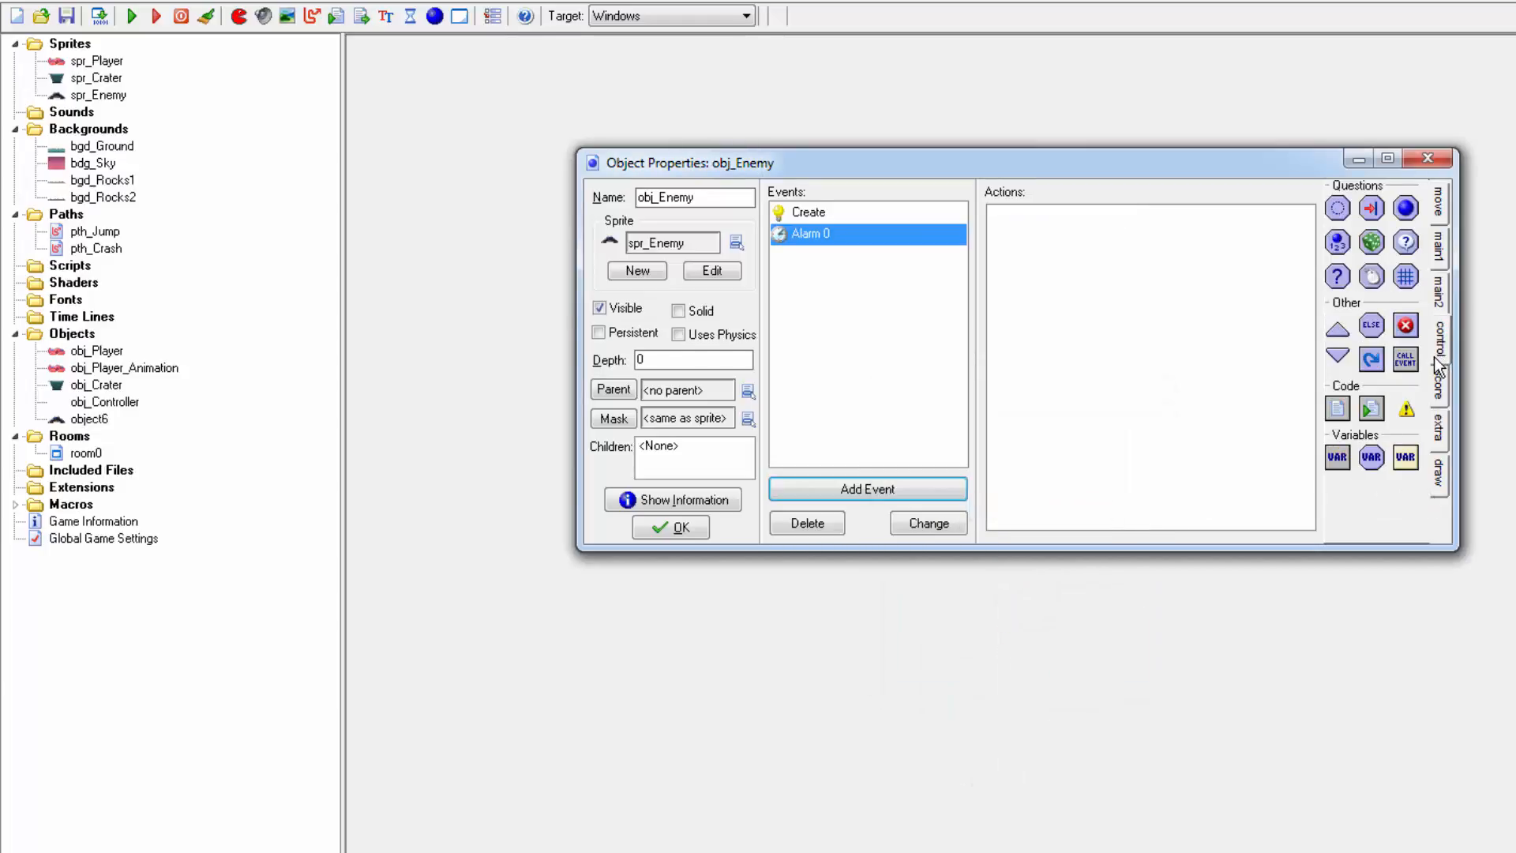
{"action": "left_click_drag", "start_coordinate": [1339, 414], "coordinate": [1132, 412]}
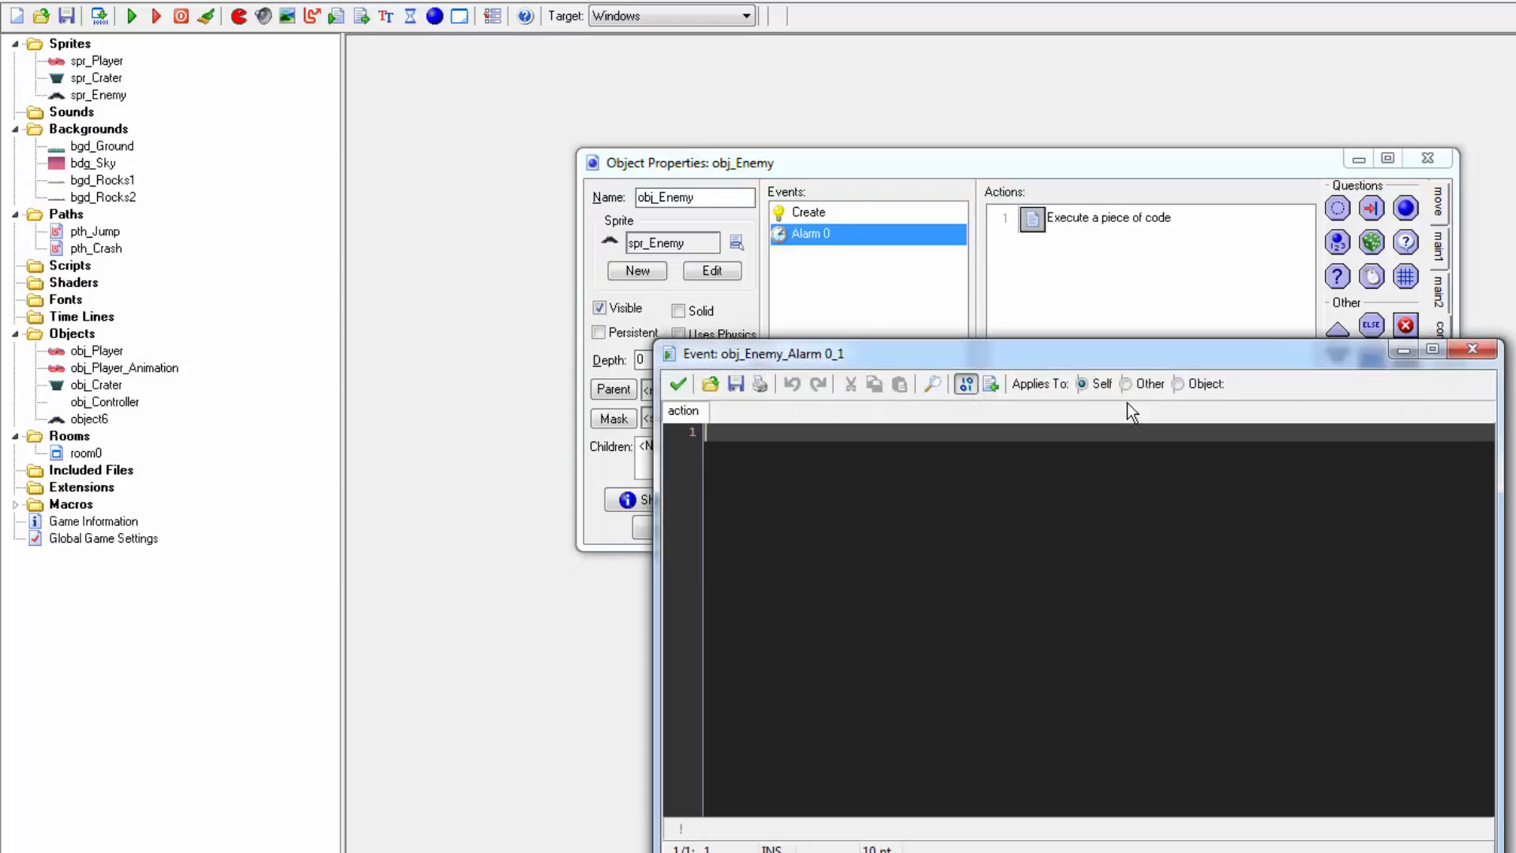
{"action": "type", "text": "a"}
{"action": "type", "text": "larm[0] = 90;"}
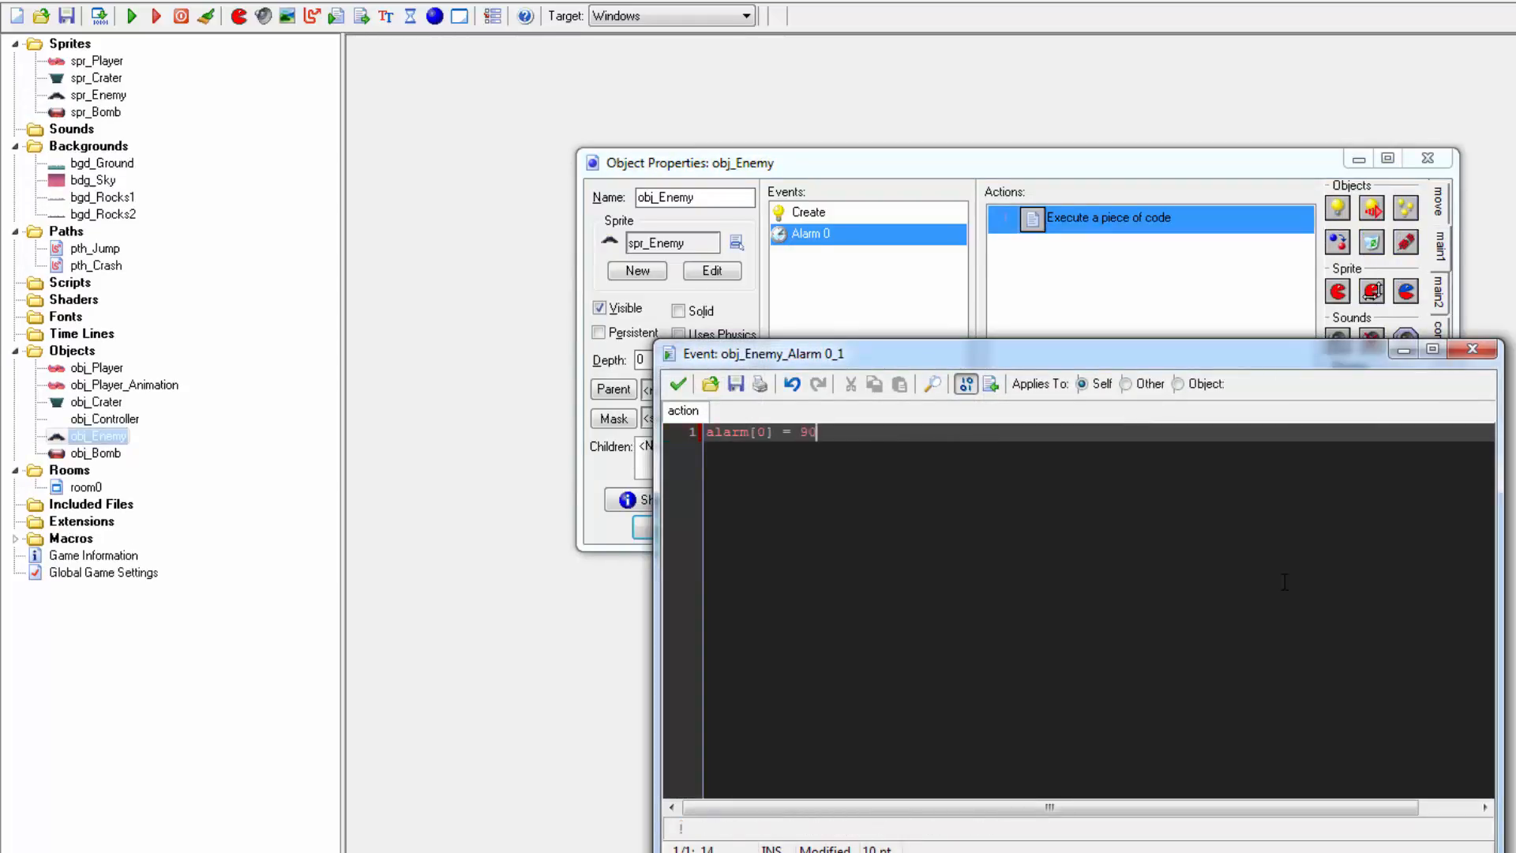
Add a move_towards_point call using irandom_range(obj_Player.x - 200, room_width - 100) and irandom_range(100, 250), and save the code and obj_Enemy
{"action": "key", "text": "Return"}
{"action": "type", "text": "move_towards_point()"}
{"action": "key", "text": "Left"}
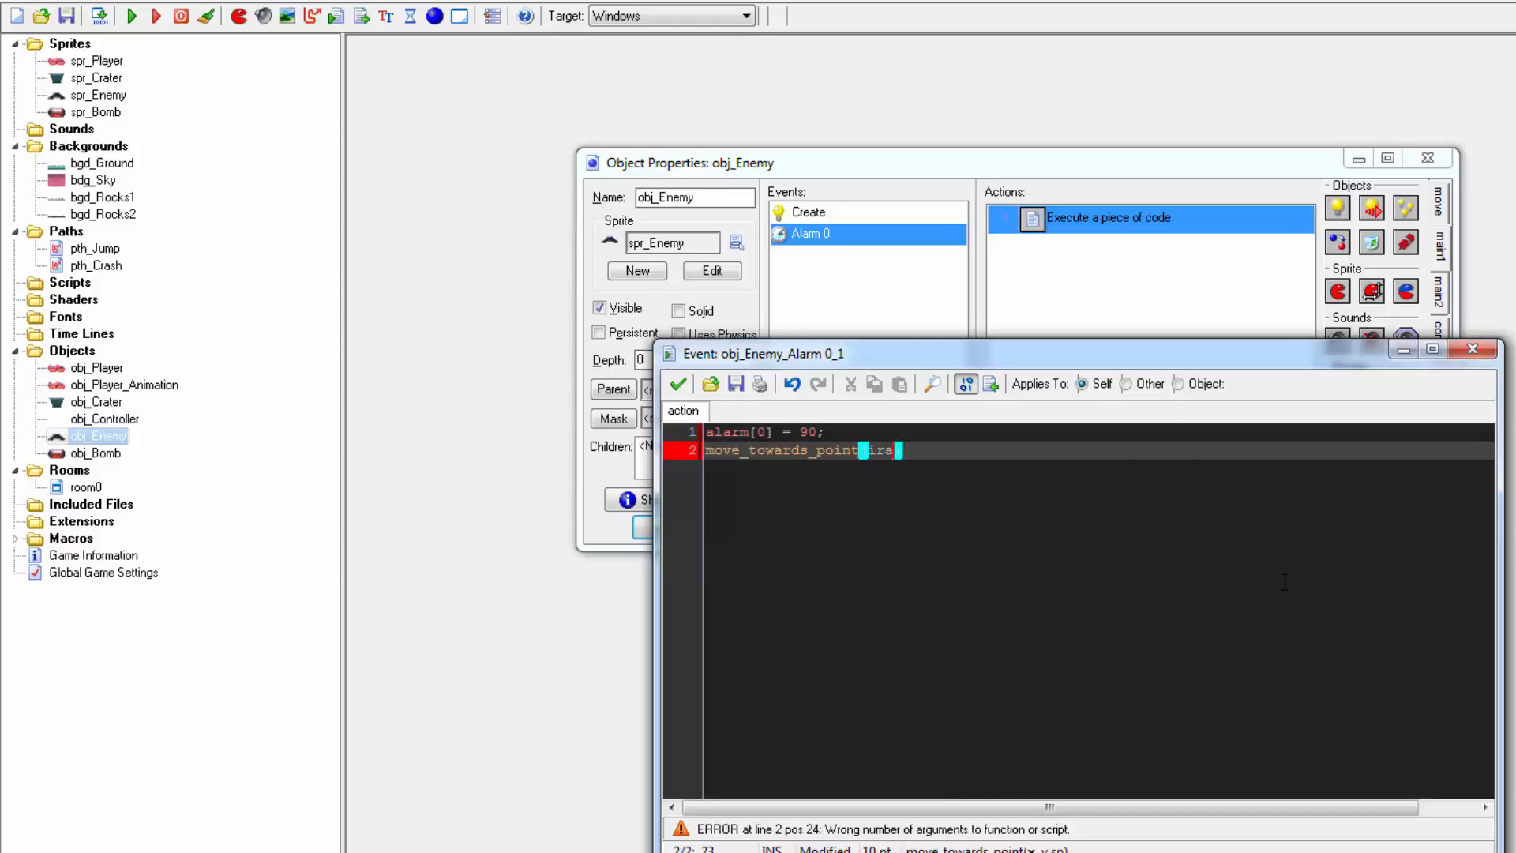
{"action": "type", "text": "irandom_range(obj"}
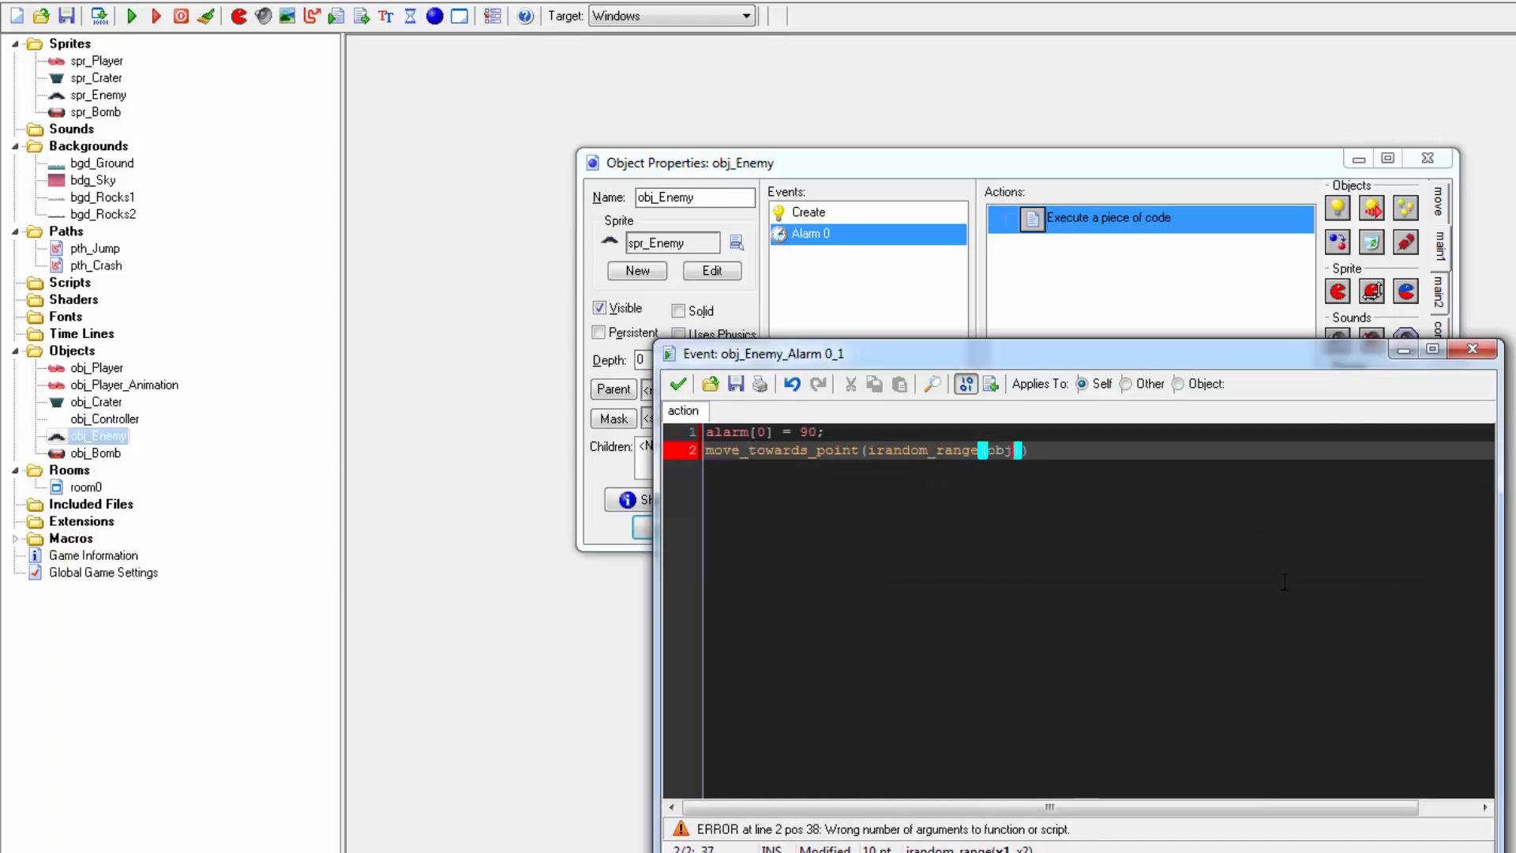
{"action": "type", "text": "_Player.x - 200, room_width - 1"}
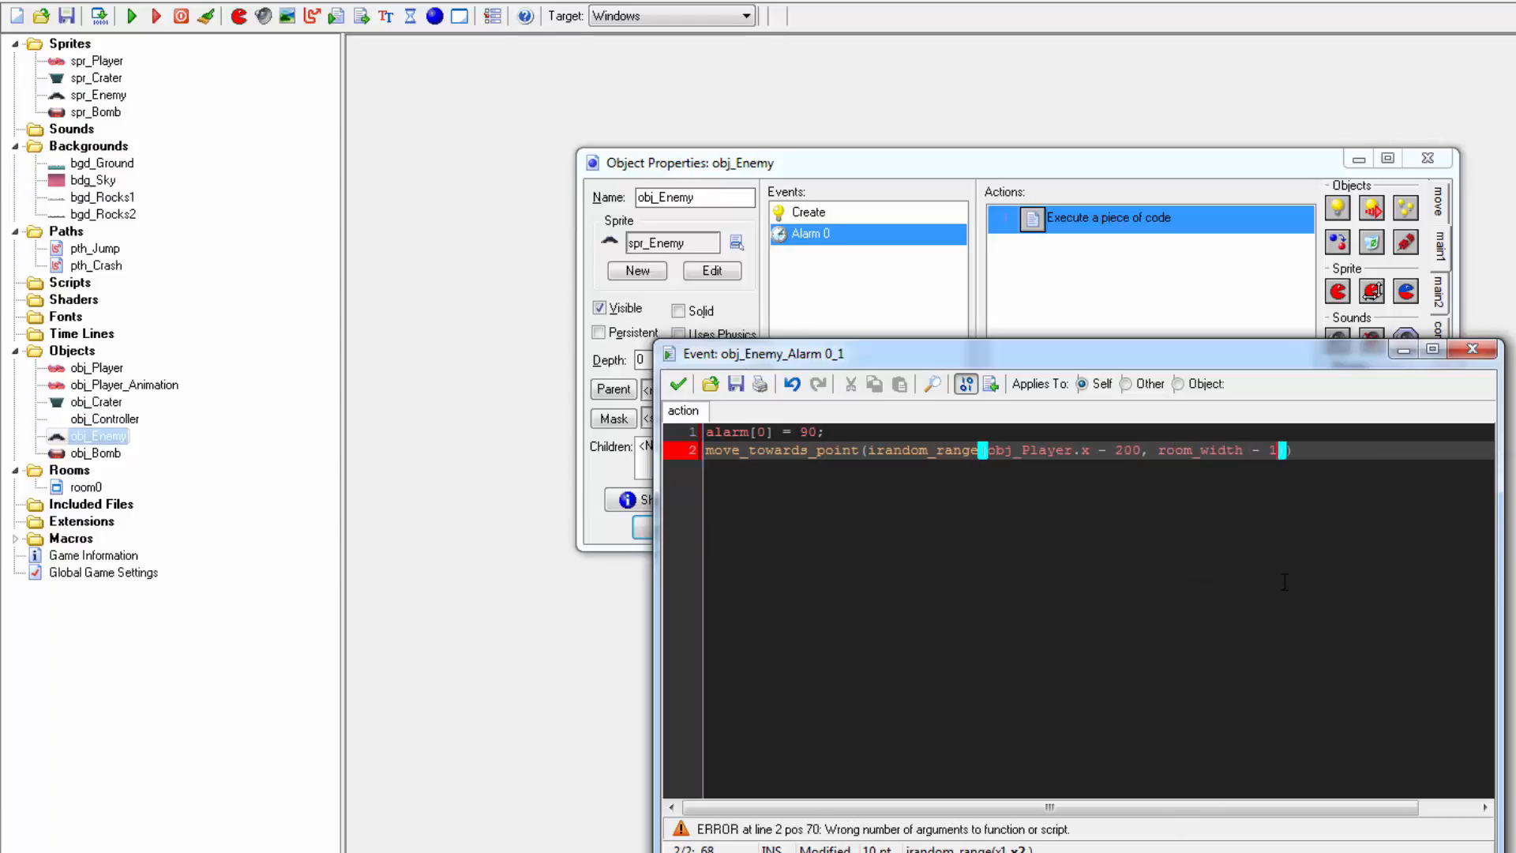
{"action": "type", "text": "00), ira"}
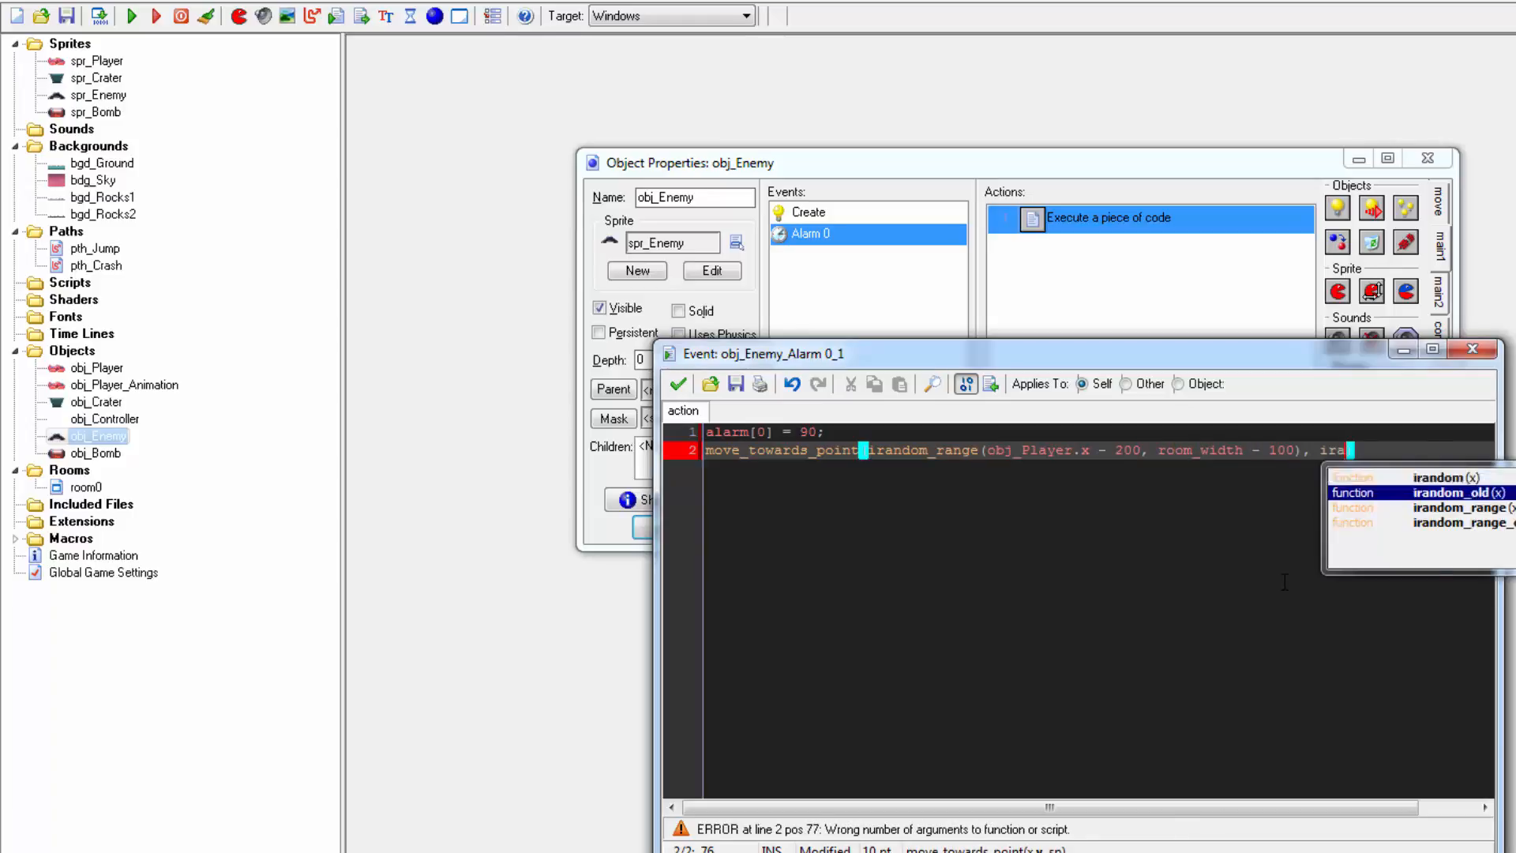
{"action": "type", "text": "ndom_range(100, 250),"}
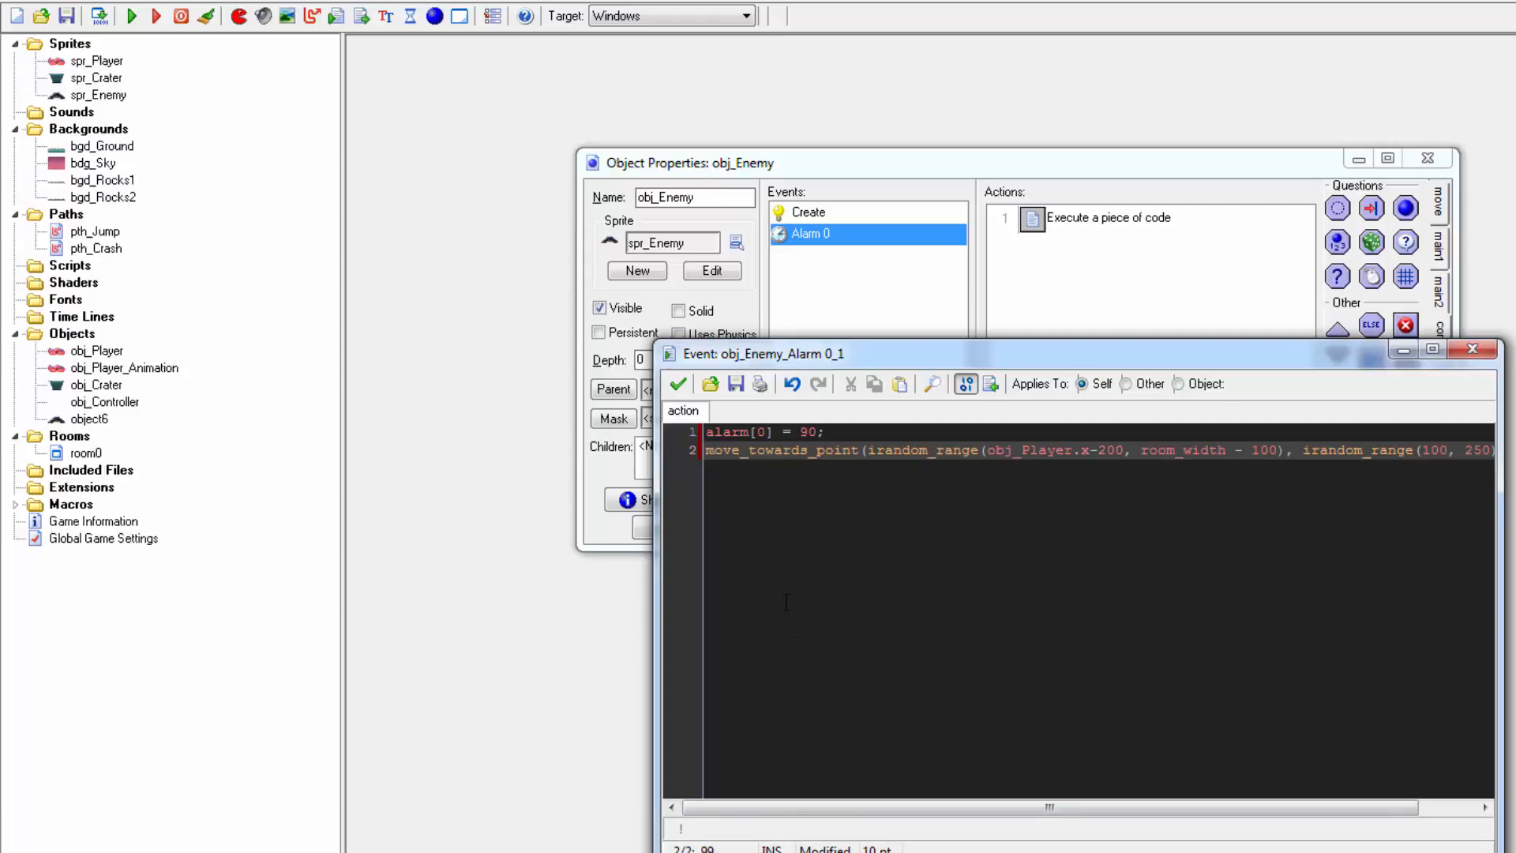
{"action": "left_click", "coordinate": [678, 385]}
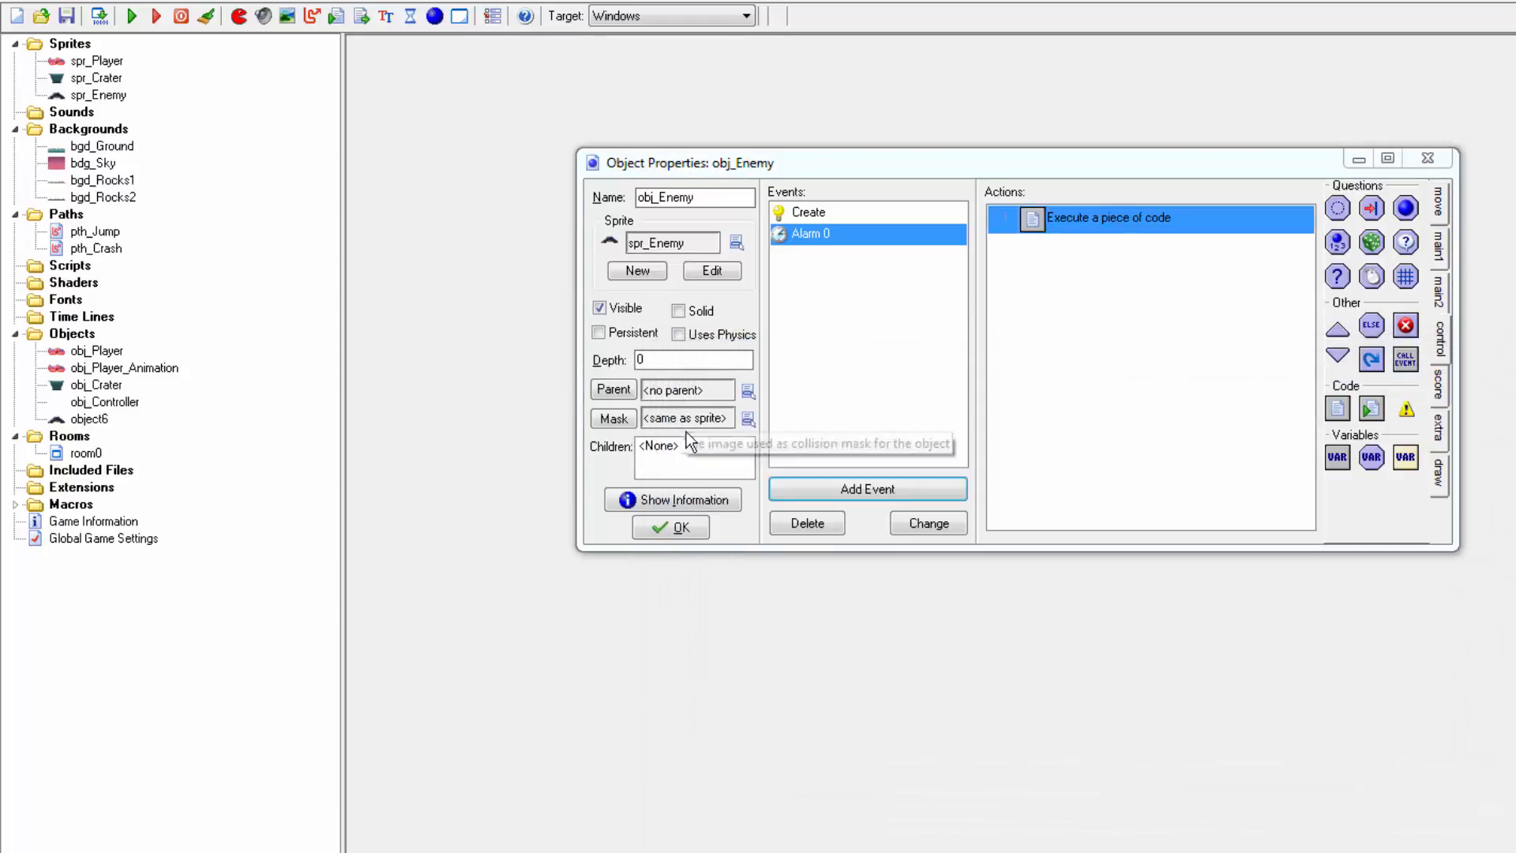
{"action": "left_click", "coordinate": [681, 527]}
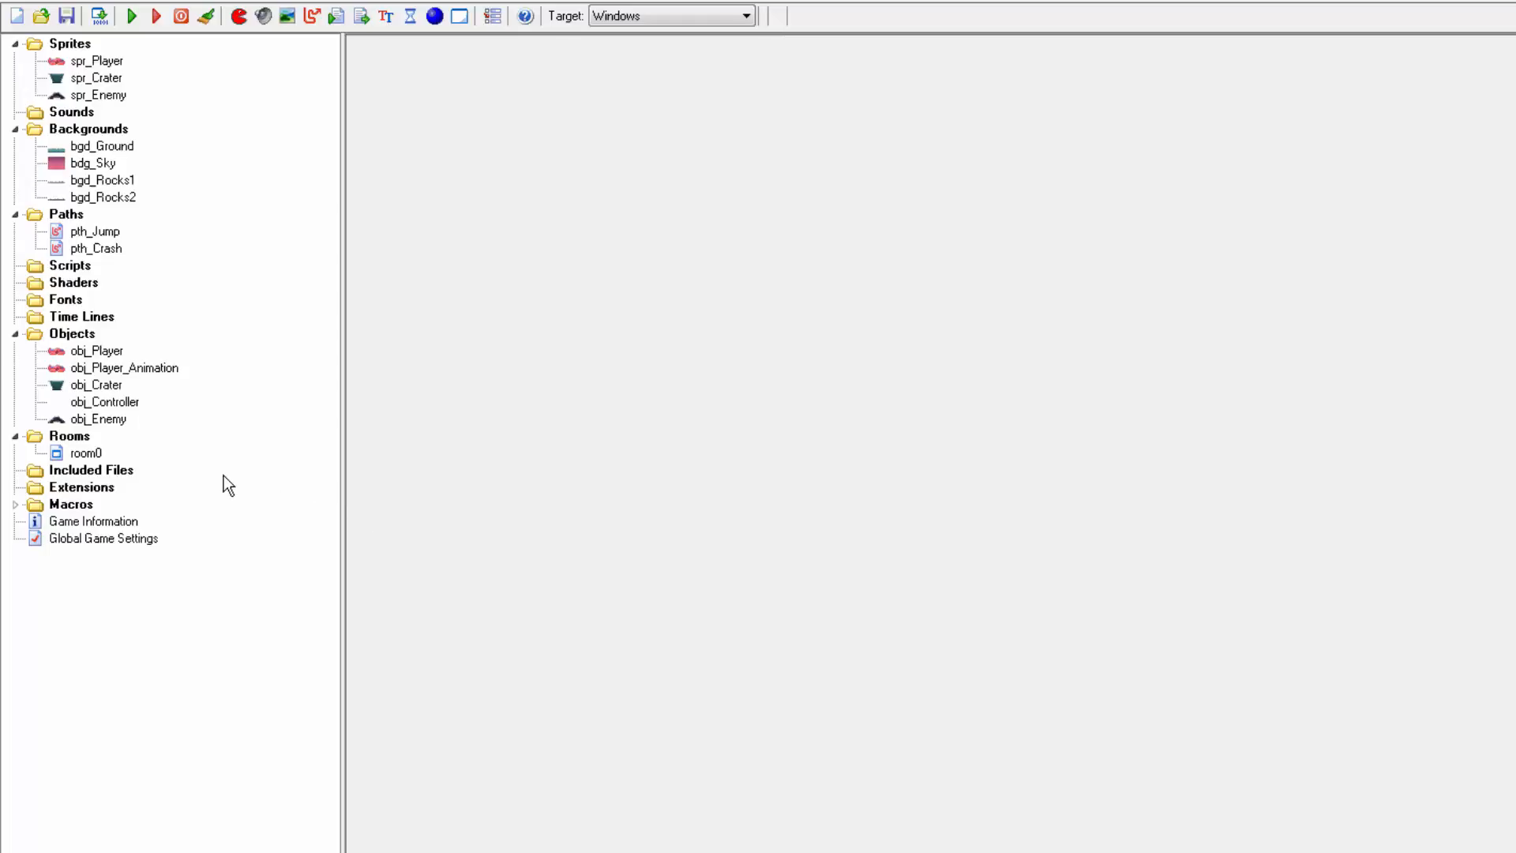
Place three obj_Enemy instances in a row across room0's sky at Y 96, test-run the game, and close it
{"action": "double_click", "coordinate": [84, 454]}
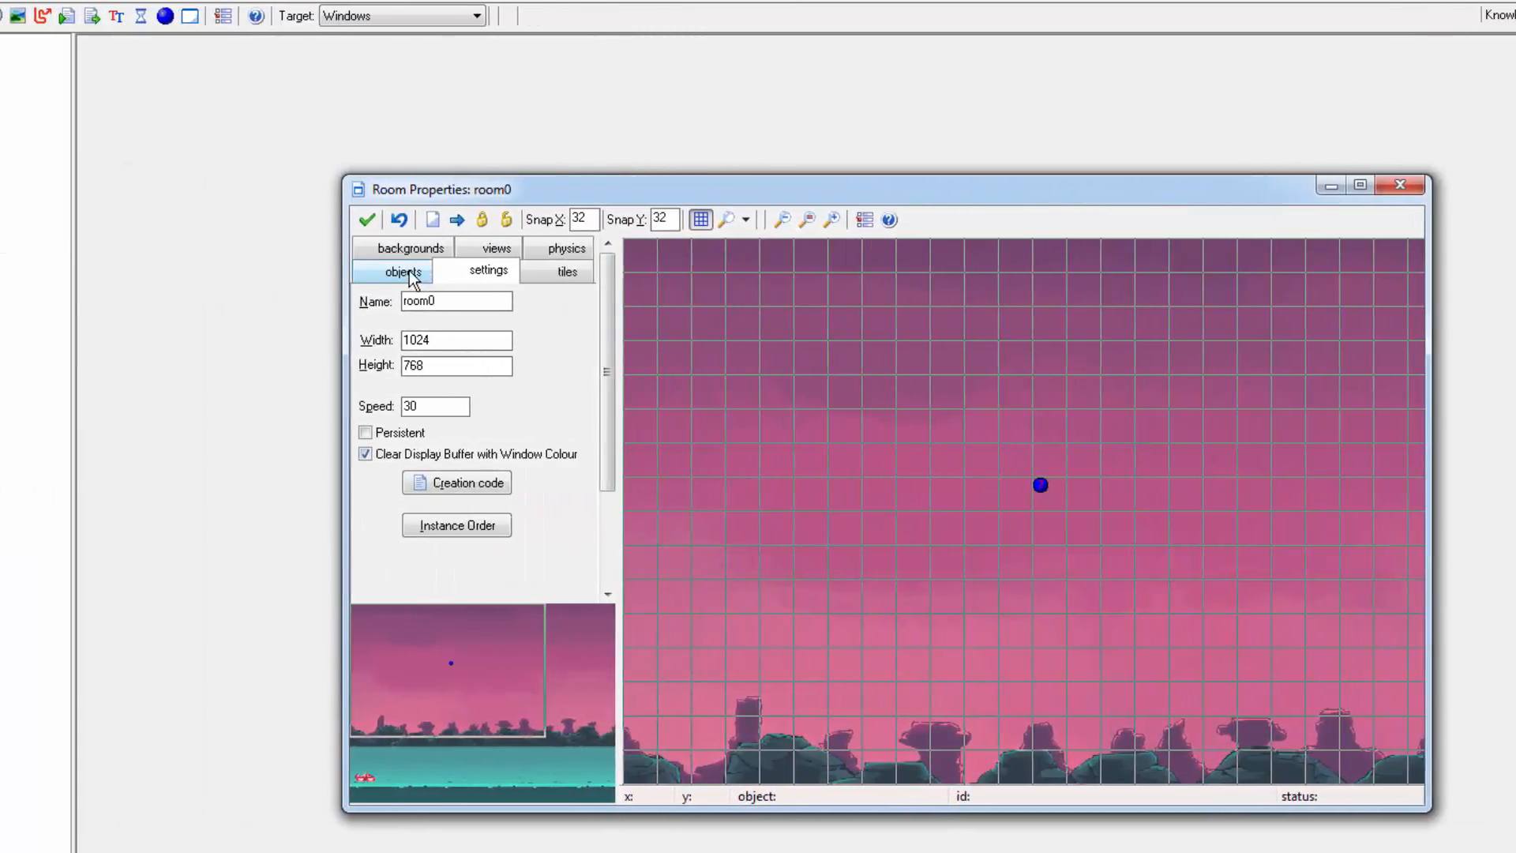
{"action": "left_click", "coordinate": [463, 275]}
{"action": "left_click", "coordinate": [518, 566]}
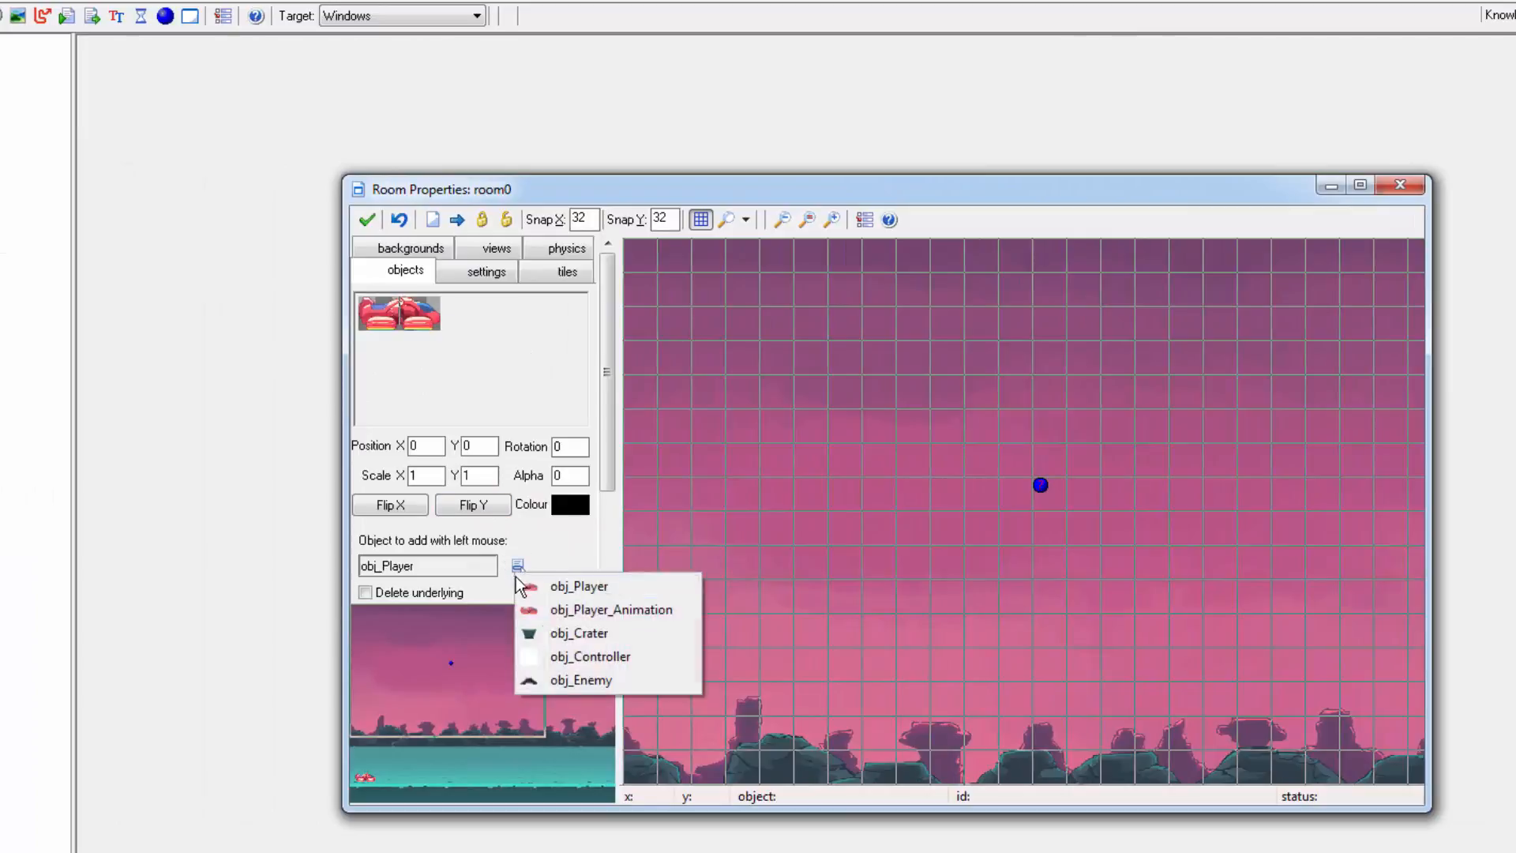
{"action": "left_click", "coordinate": [592, 685]}
{"action": "left_click", "coordinate": [766, 351]}
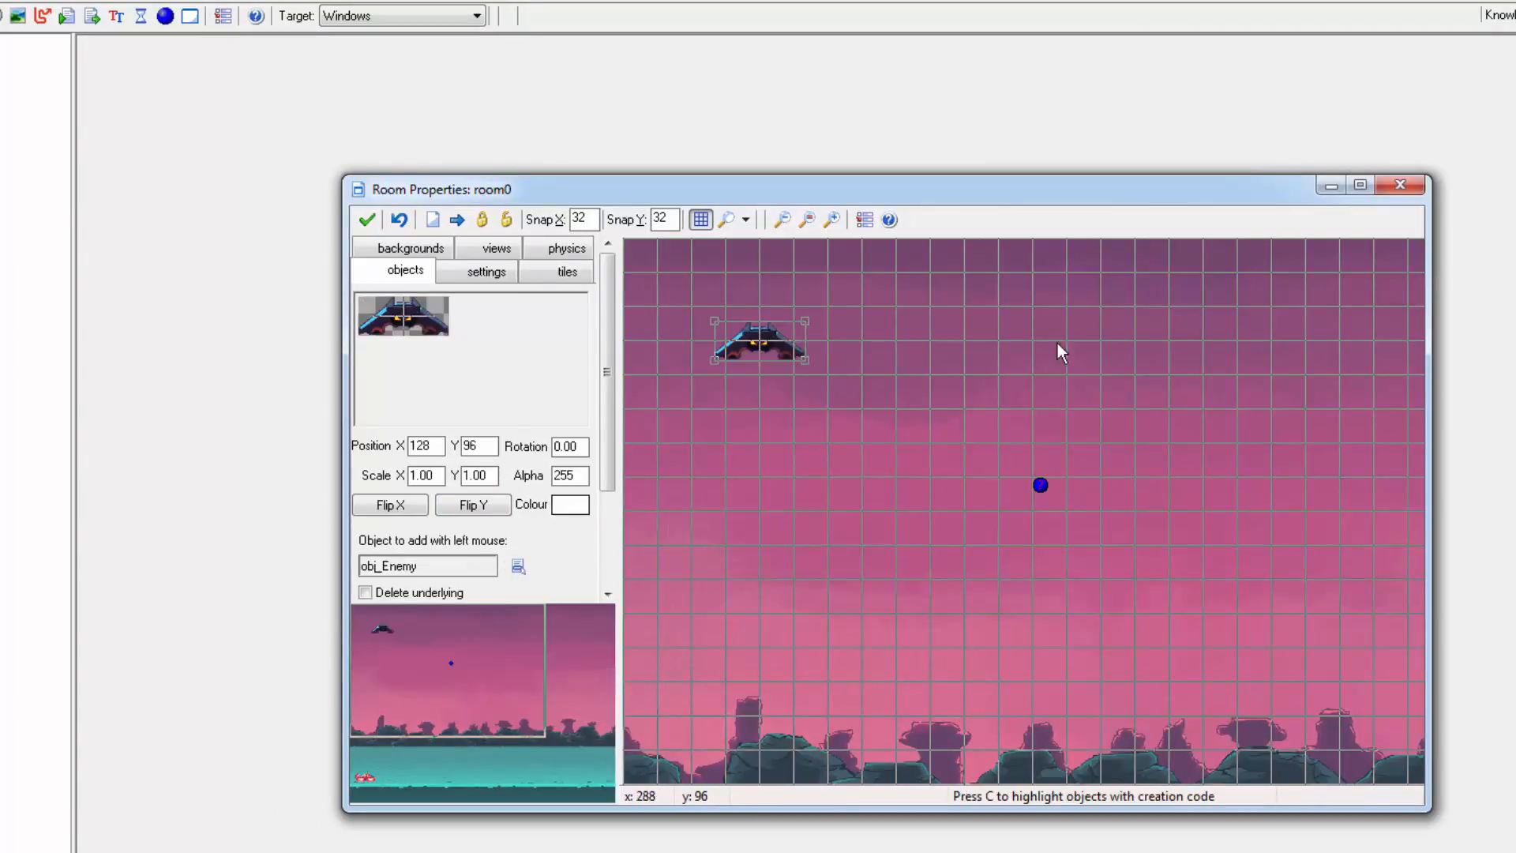
{"action": "left_click", "coordinate": [1106, 347]}
{"action": "left_click", "coordinate": [1414, 340]}
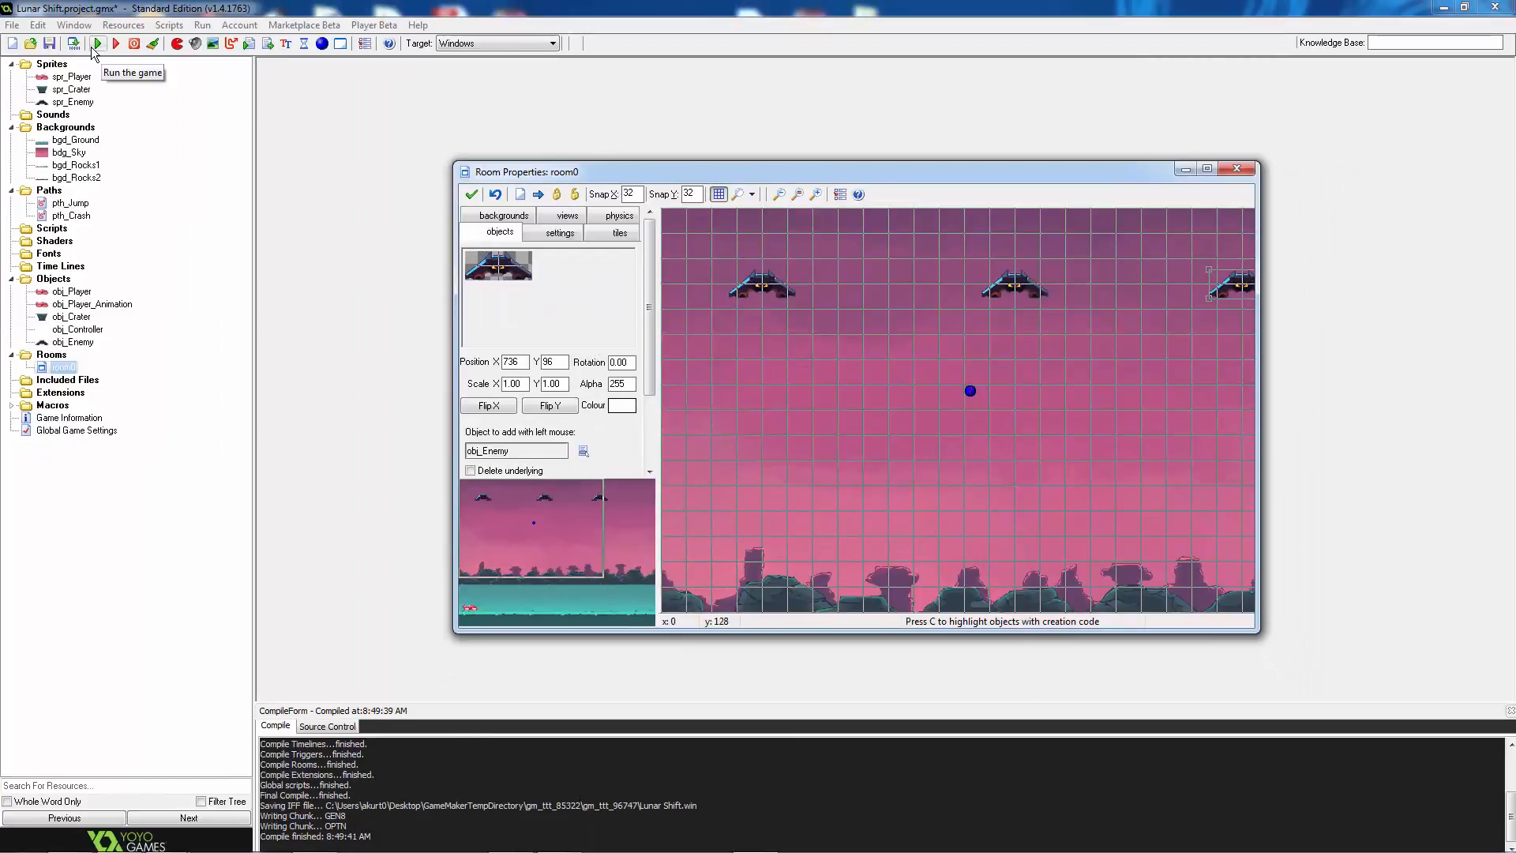
{"action": "left_click", "coordinate": [96, 44]}
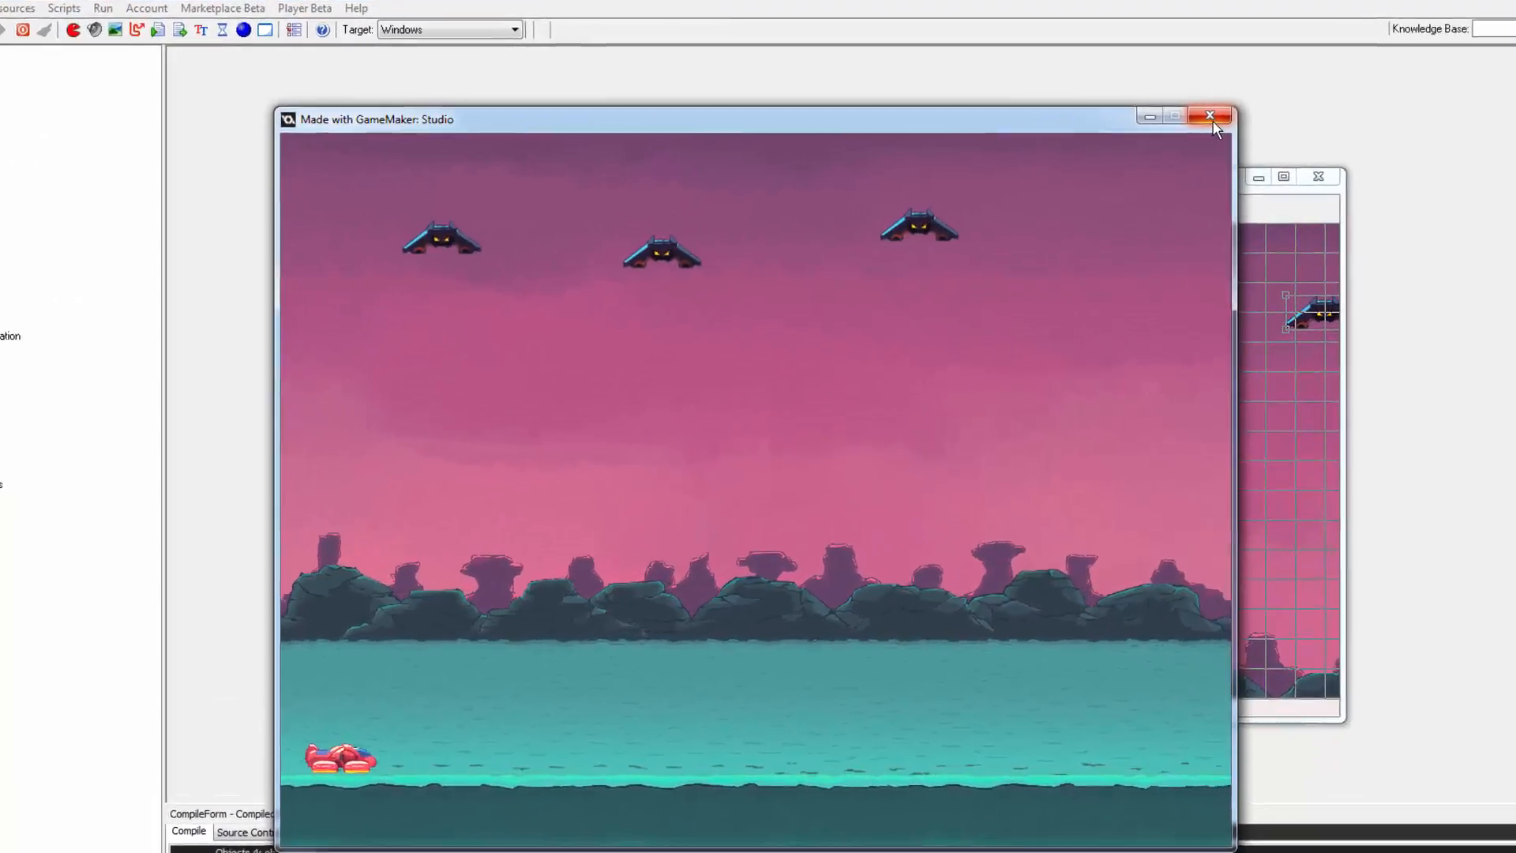
{"action": "left_click", "coordinate": [1209, 116]}
Delete the three obj_Enemy instances from room0 and save the room
{"action": "right_click", "coordinate": [763, 311]}
{"action": "left_click", "coordinate": [806, 318]}
{"action": "right_click", "coordinate": [1047, 310]}
{"action": "left_click", "coordinate": [1101, 313]}
{"action": "right_click", "coordinate": [1317, 314]}
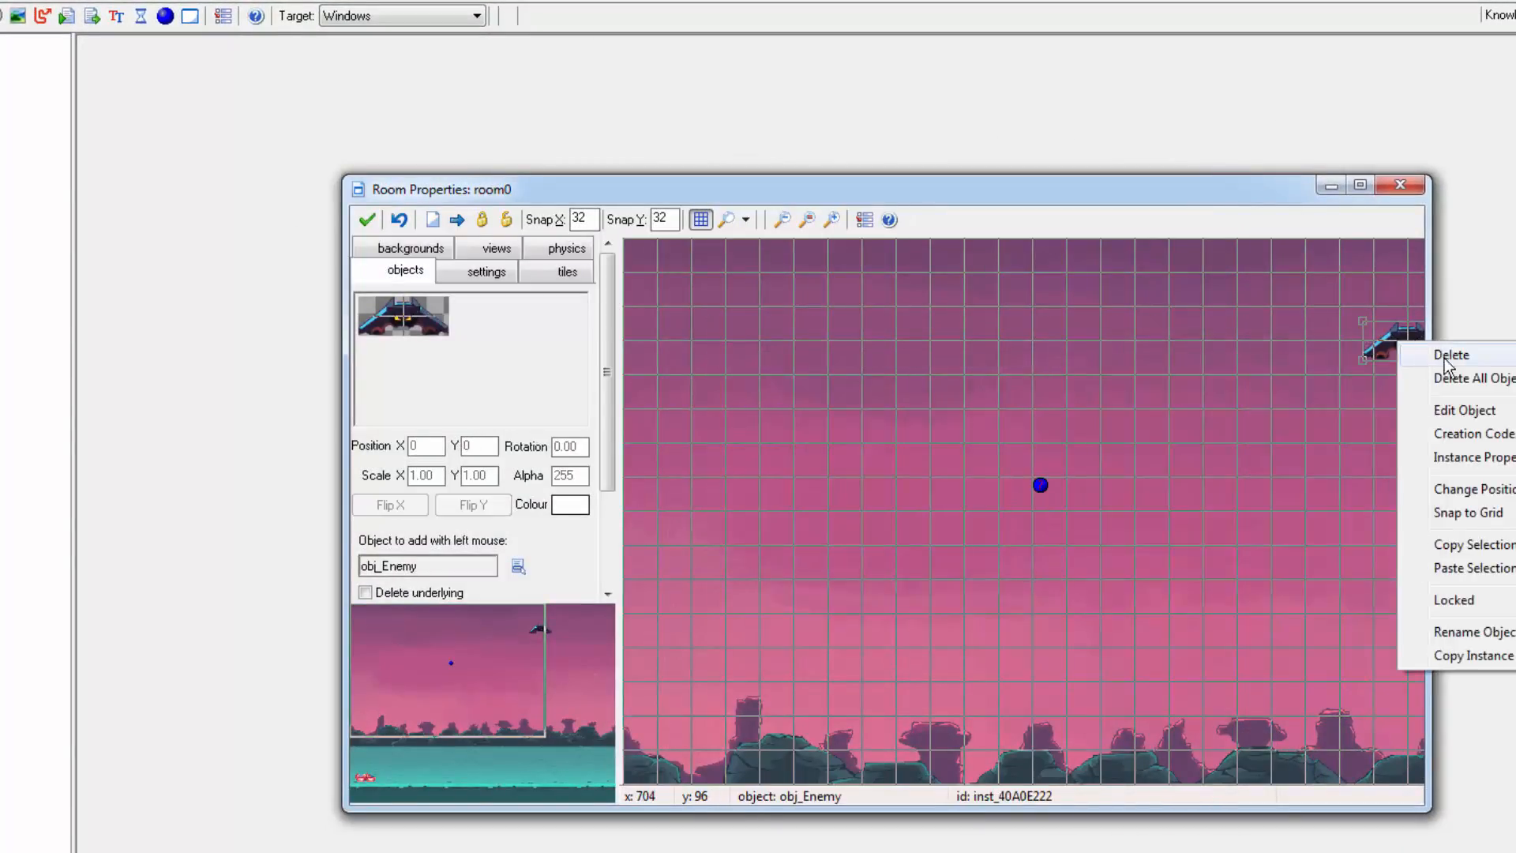
{"action": "left_click", "coordinate": [1449, 357]}
{"action": "left_click", "coordinate": [366, 220]}
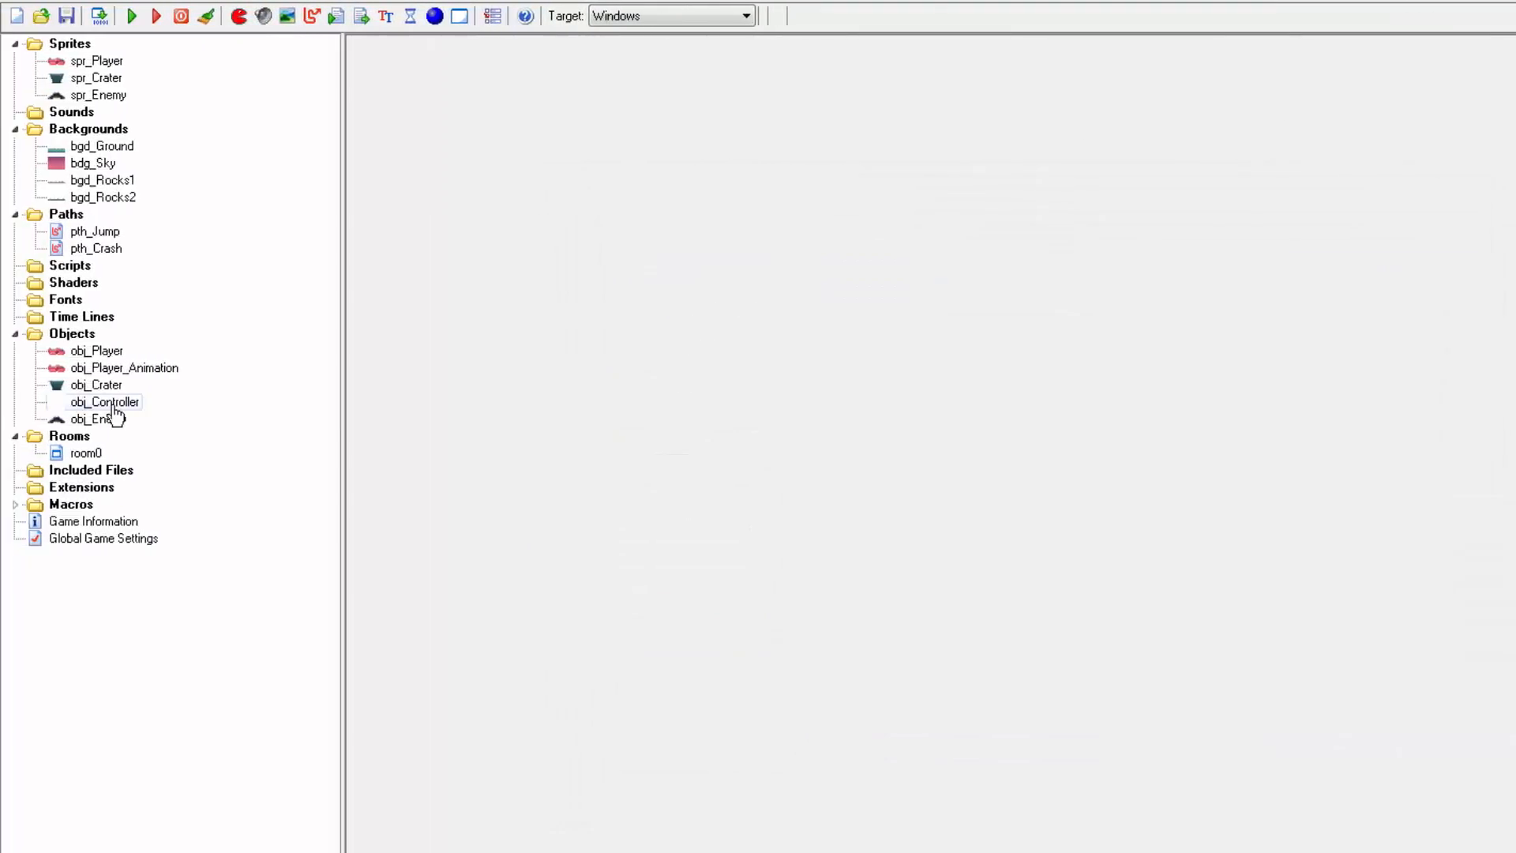
Open obj_Controller and add an Alarm 2 event to it
{"action": "double_click", "coordinate": [114, 404]}
{"action": "left_click", "coordinate": [821, 491]}
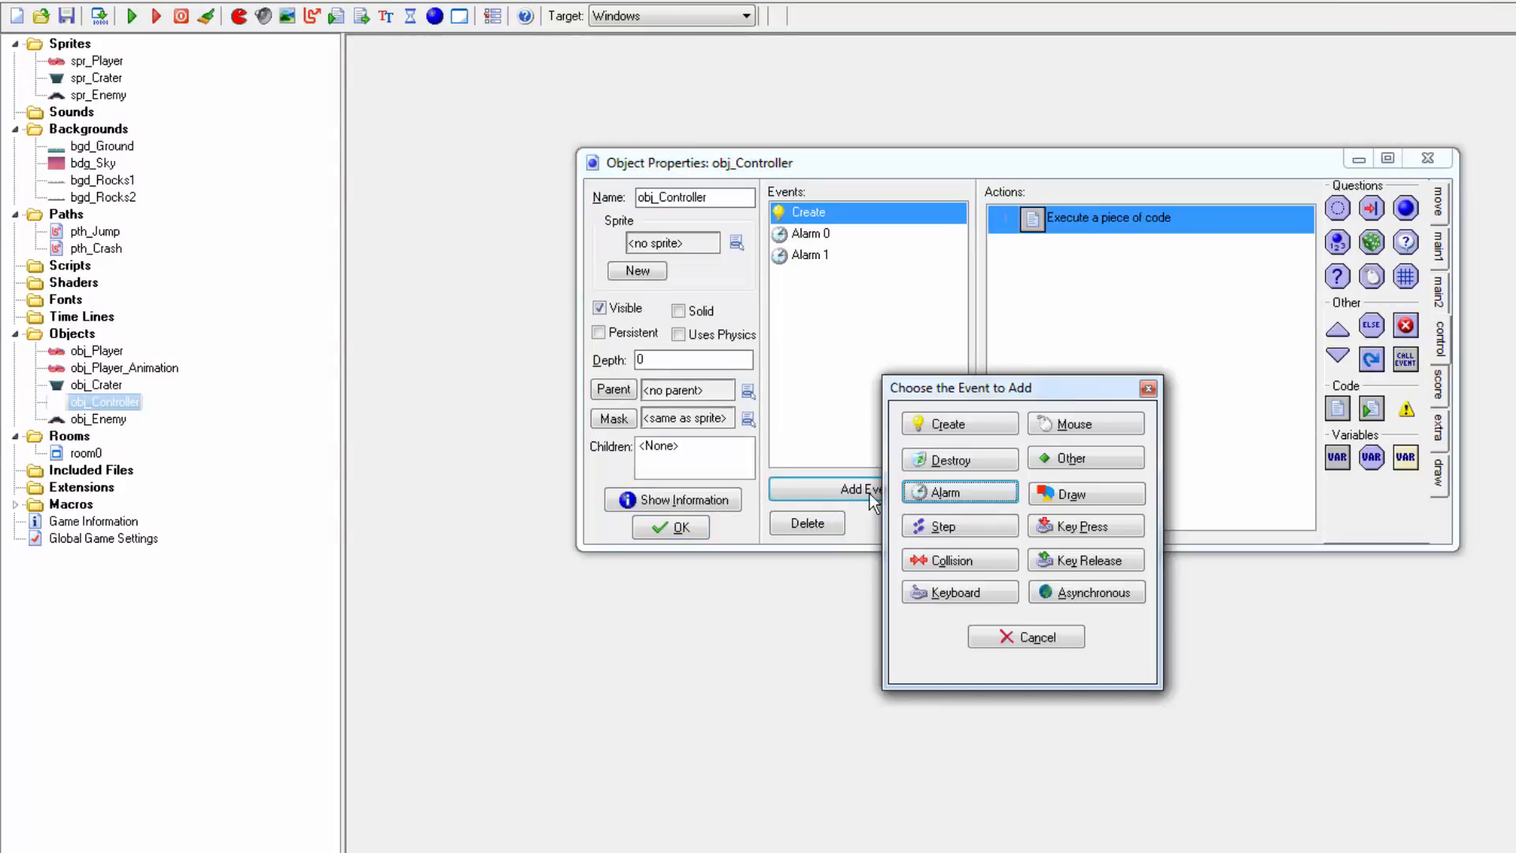
{"action": "left_click", "coordinate": [964, 497]}
{"action": "left_click", "coordinate": [1030, 555]}
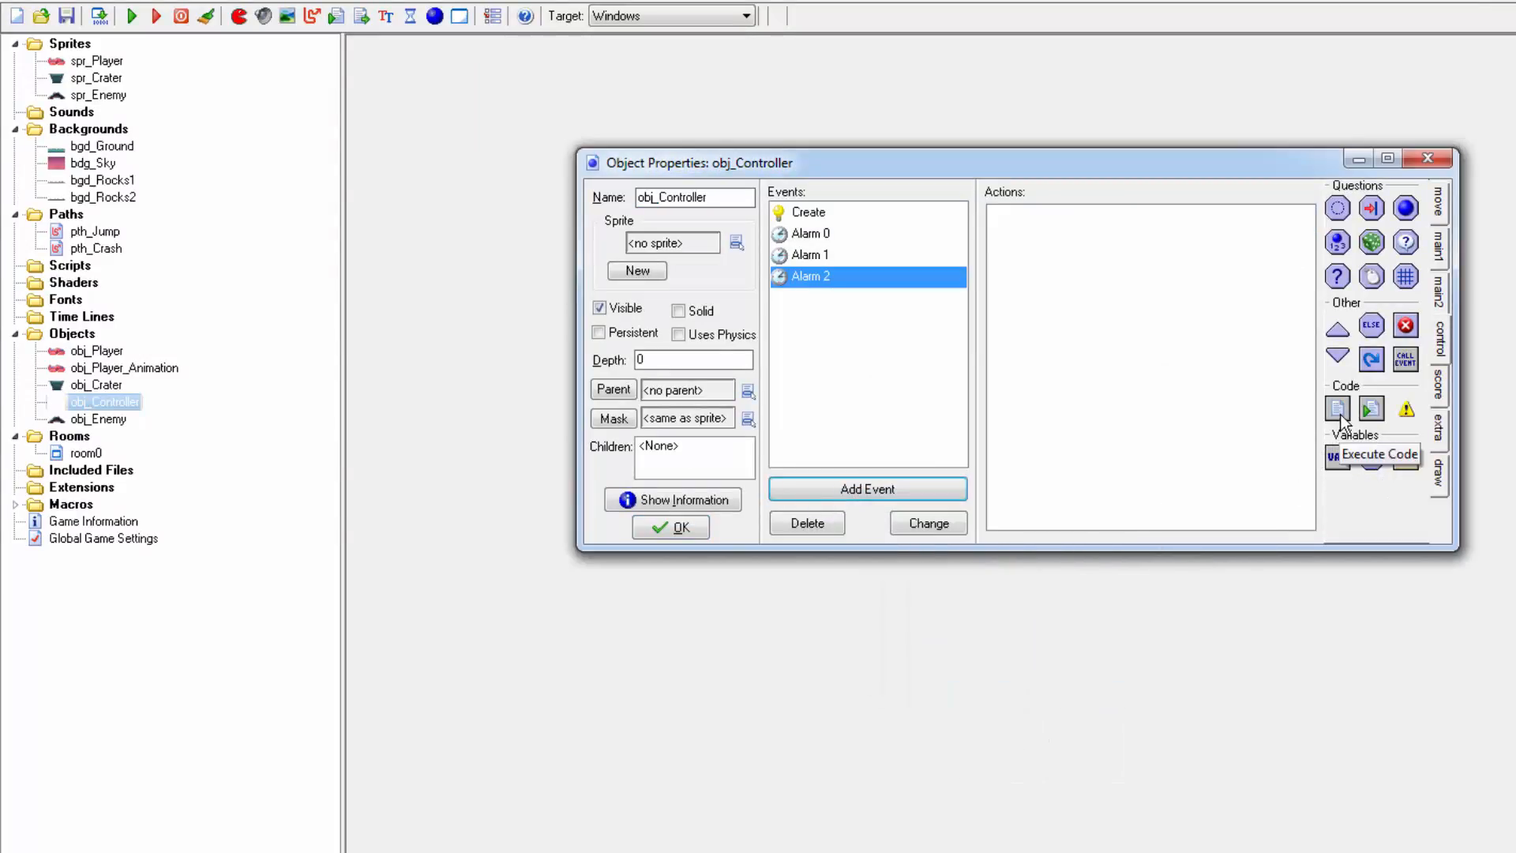
Add code to Alarm 2 setting alarm[2] = irandom_range(80, 150) and calling instance_create(irandom_range(0, room_width), -150, obj_Enemy), and save the code
{"action": "left_click_drag", "start_coordinate": [1340, 414], "coordinate": [1153, 416]}
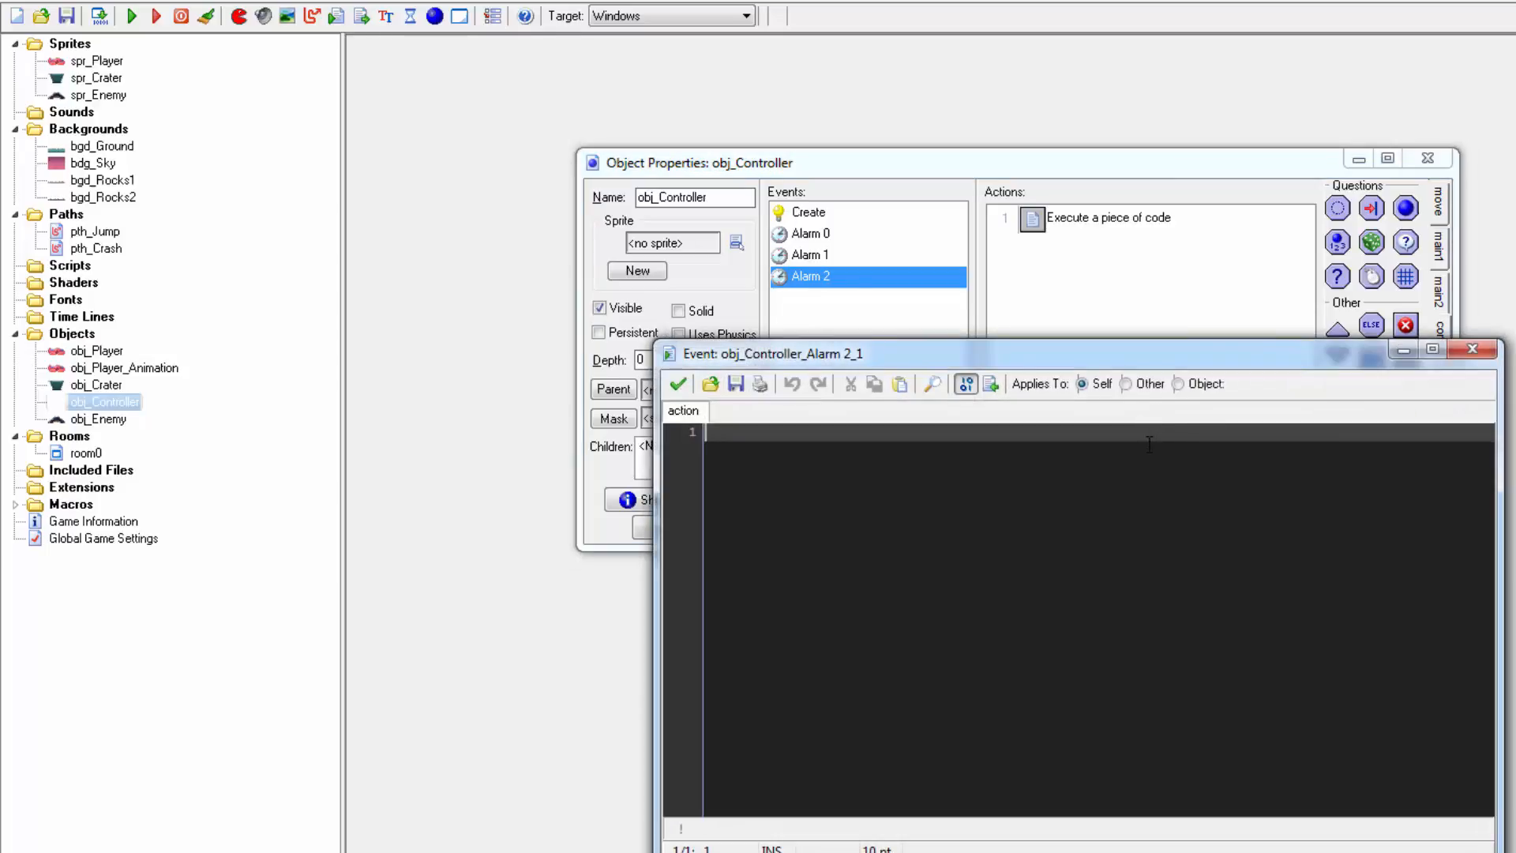
{"action": "type", "text": "alarm[2] = "}
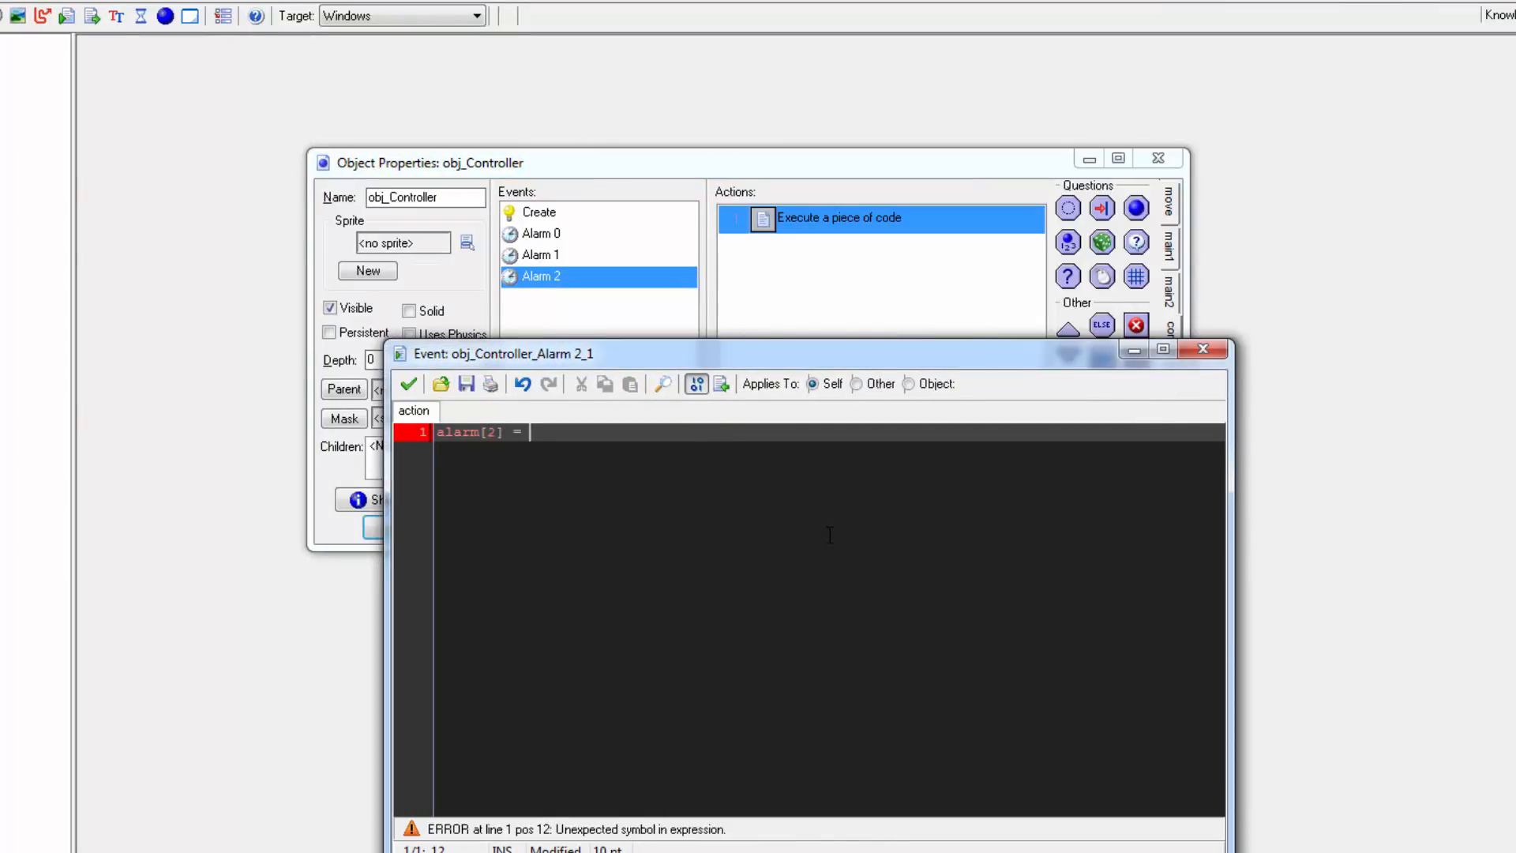
{"action": "type", "text": "irandom_range("}
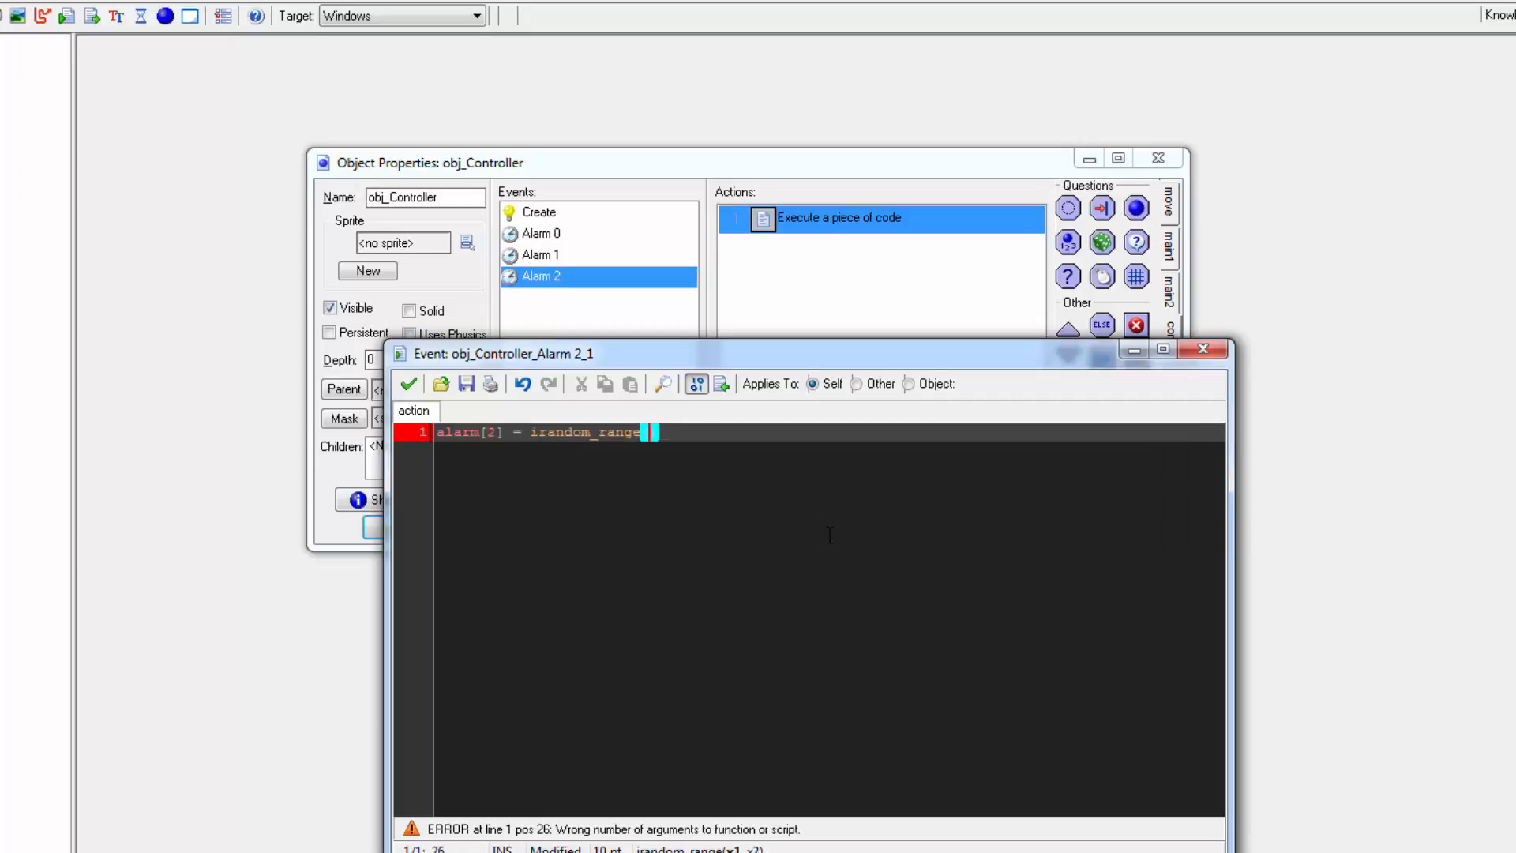
{"action": "type", "text": "80, 50);"}
{"action": "key", "text": "Return"}
{"action": "type", "text": "instance_"}
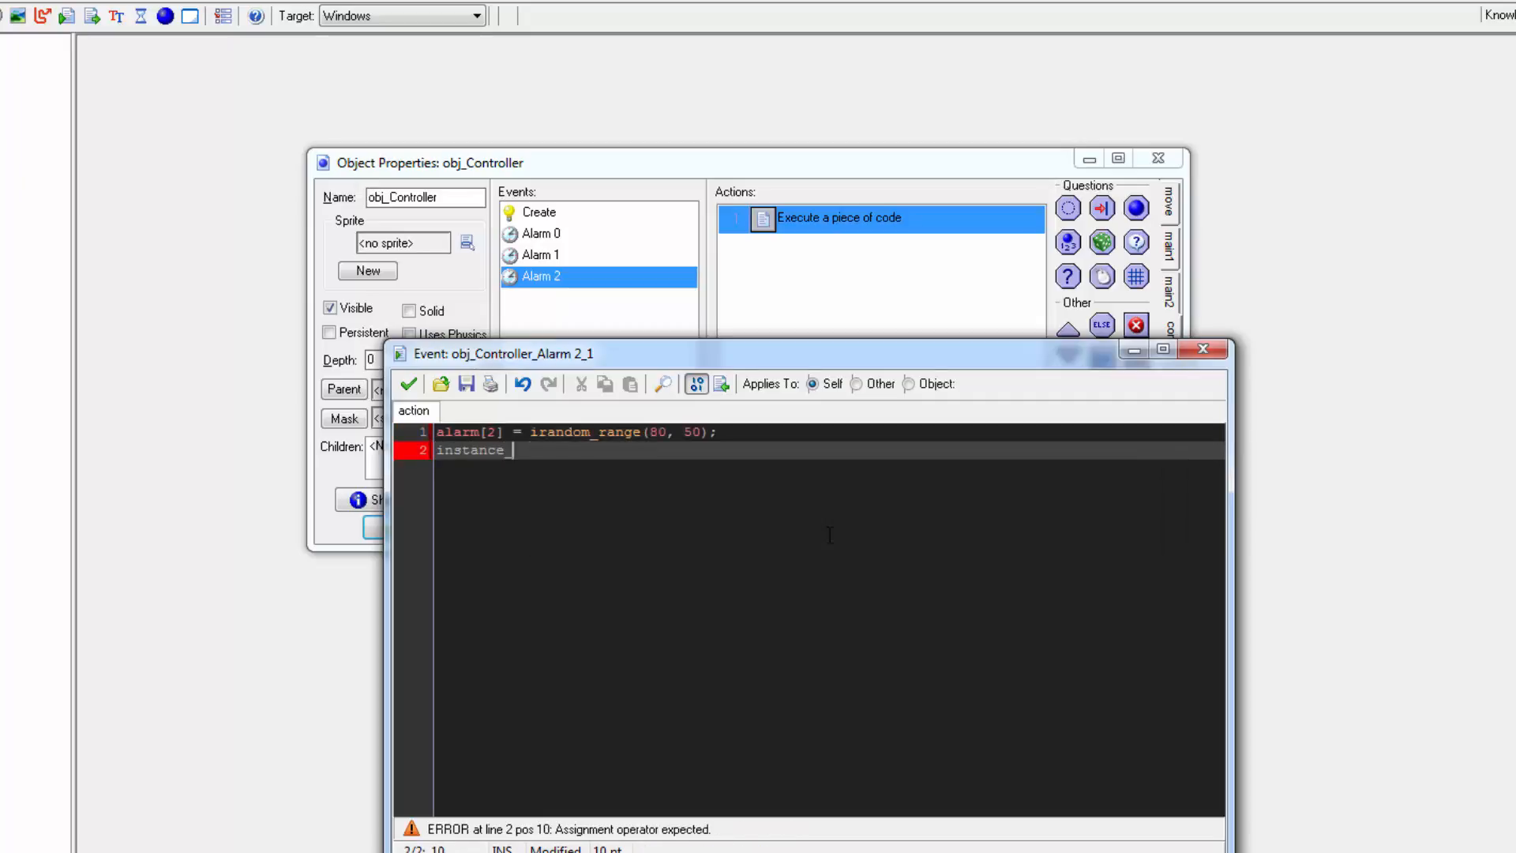
{"action": "type", "text": "create(irandom("}
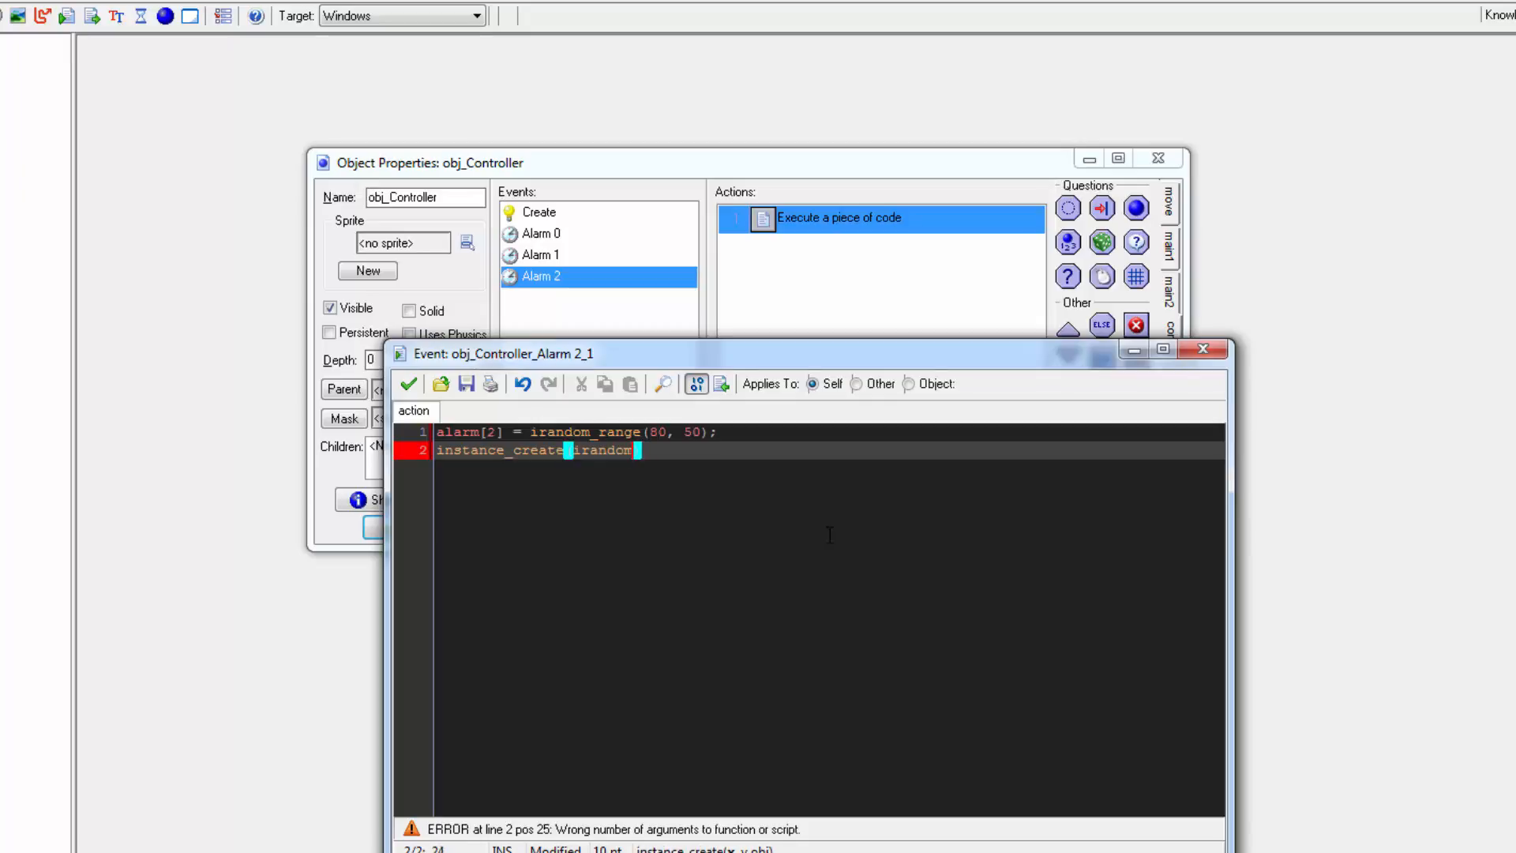
{"action": "type", "text": "_range(0, "}
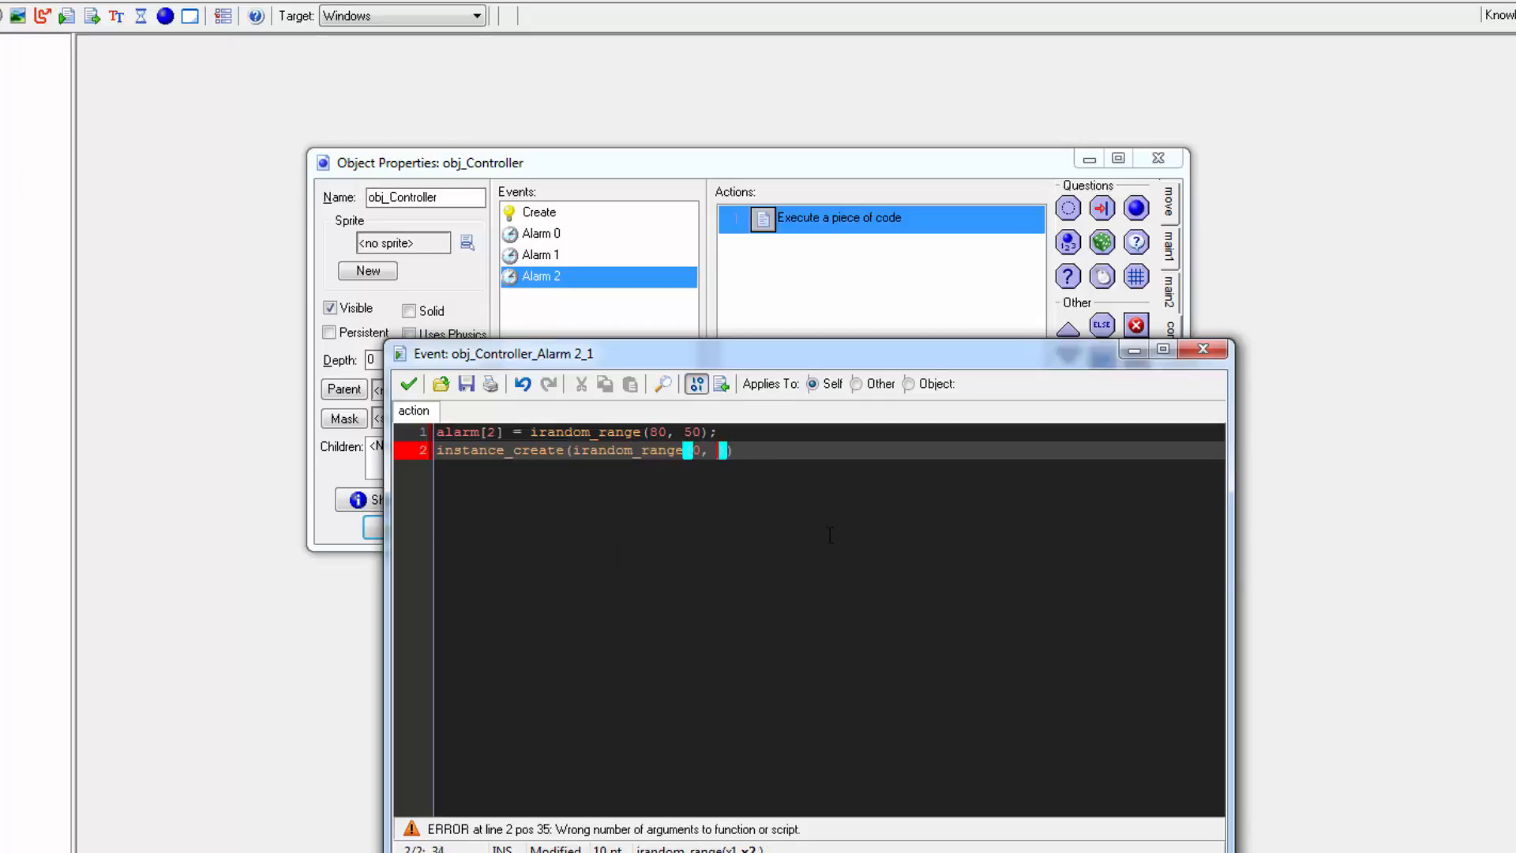
{"action": "type", "text": "room_width), -1"}
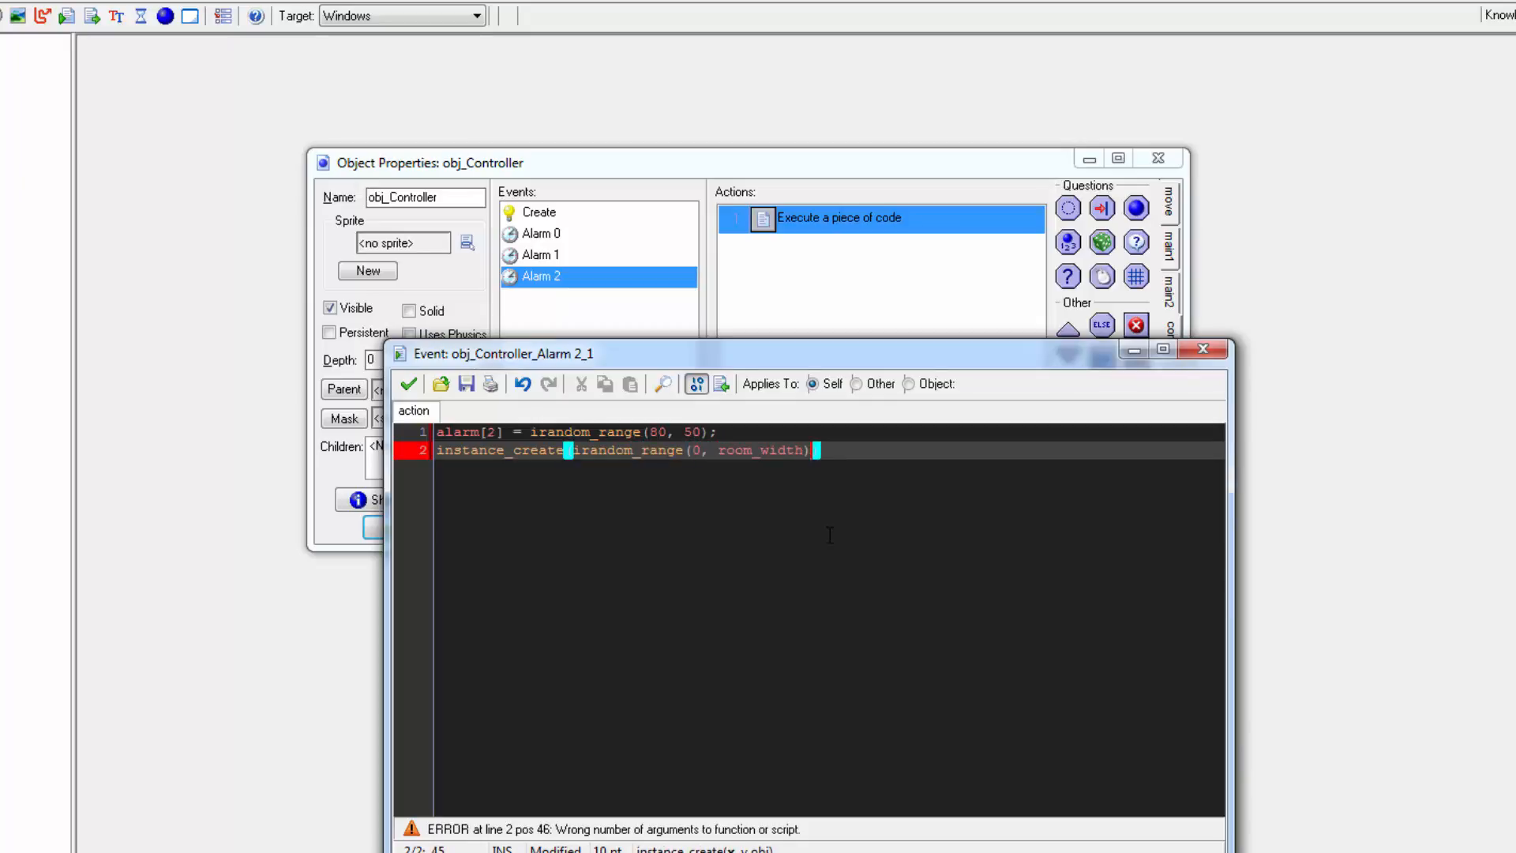
{"action": "type", "text": "50, obj_Enemy"}
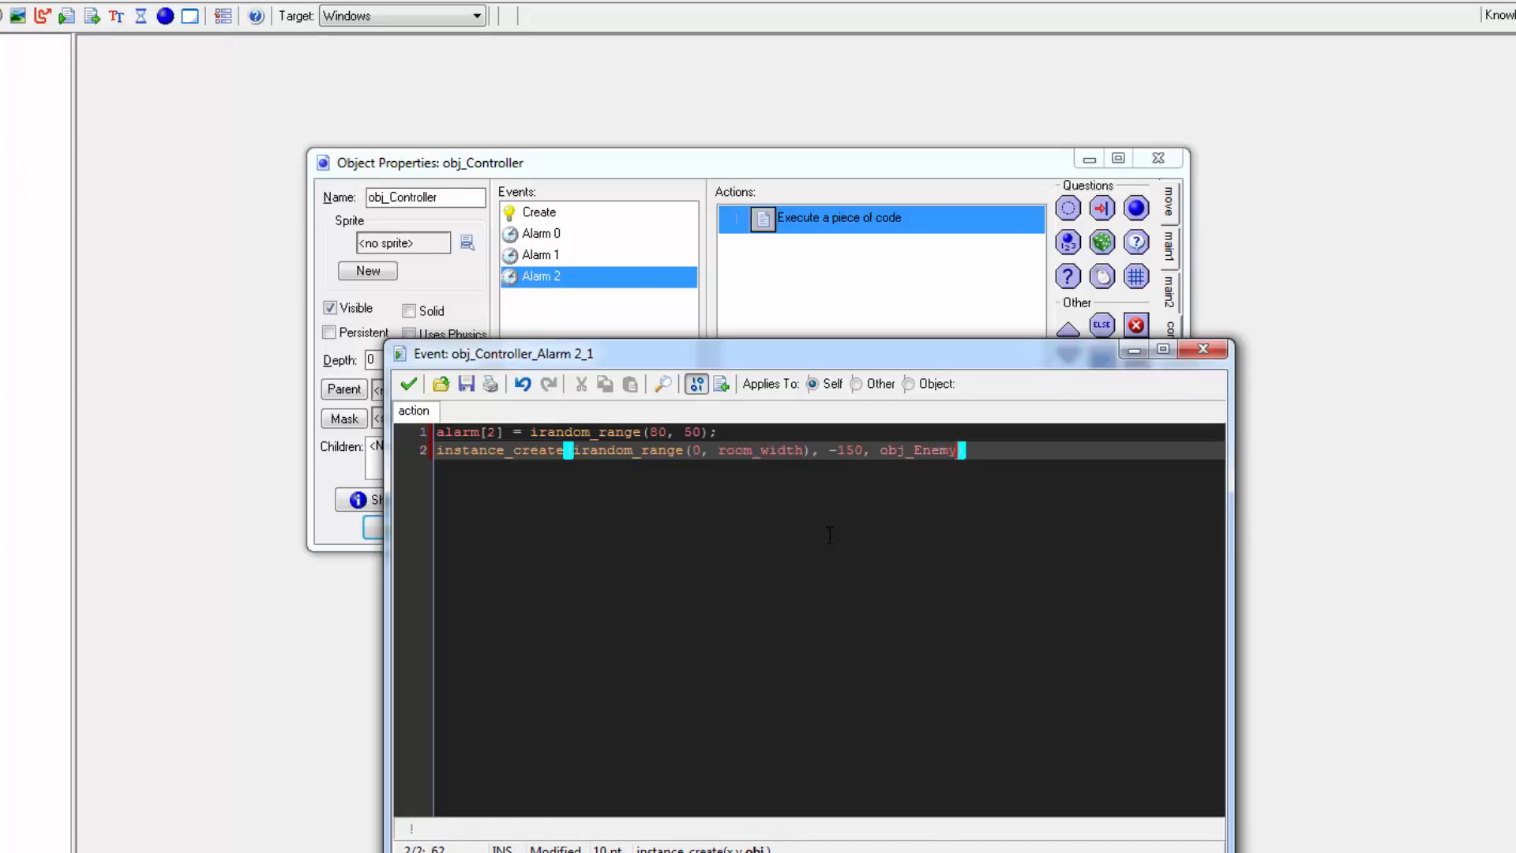
{"action": "type", "text": ");"}
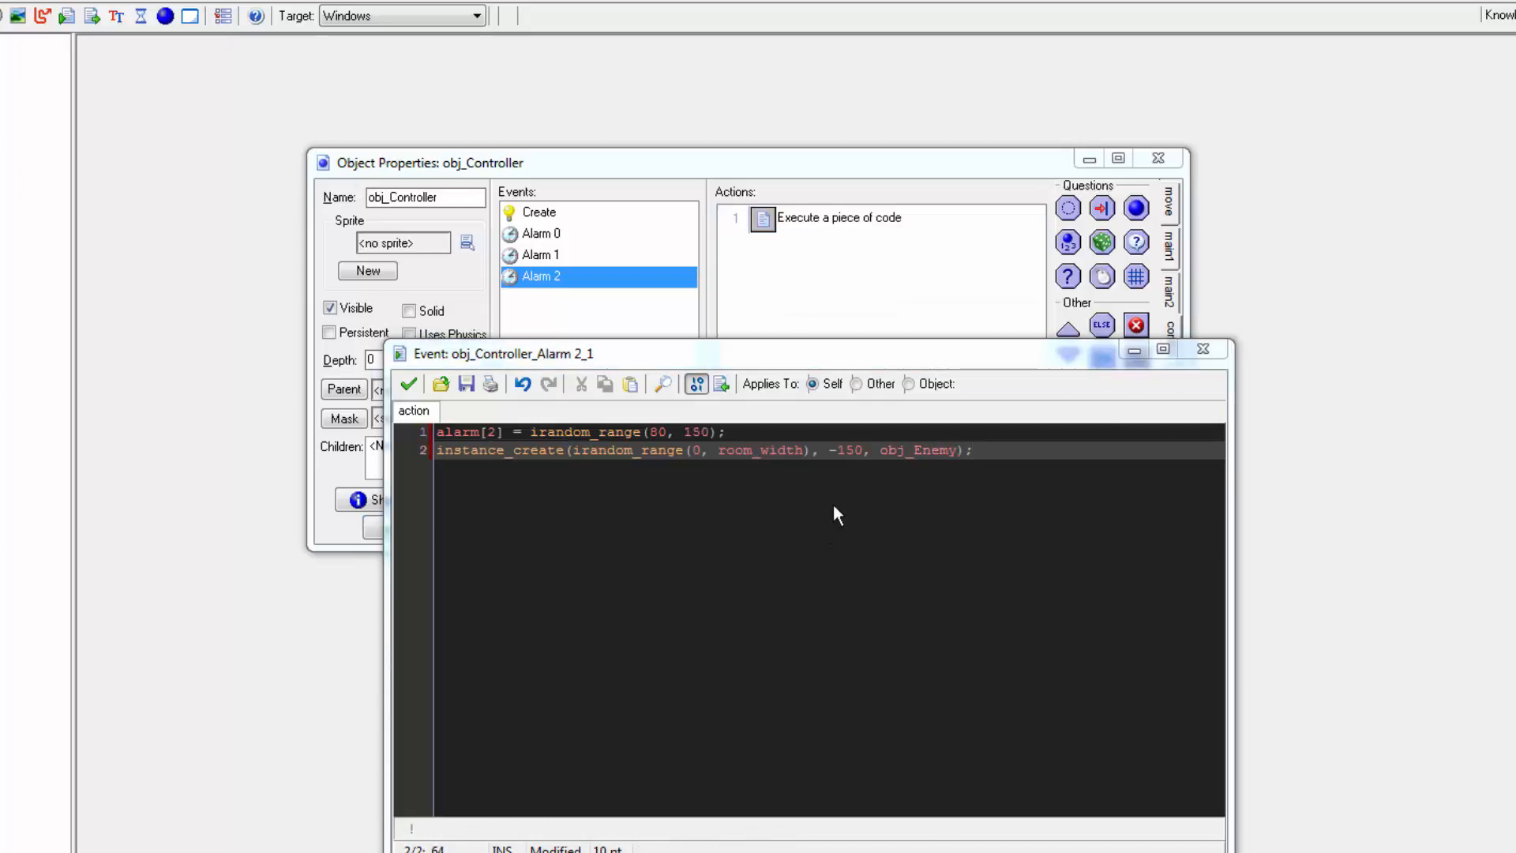
{"action": "left_click", "coordinate": [409, 383]}
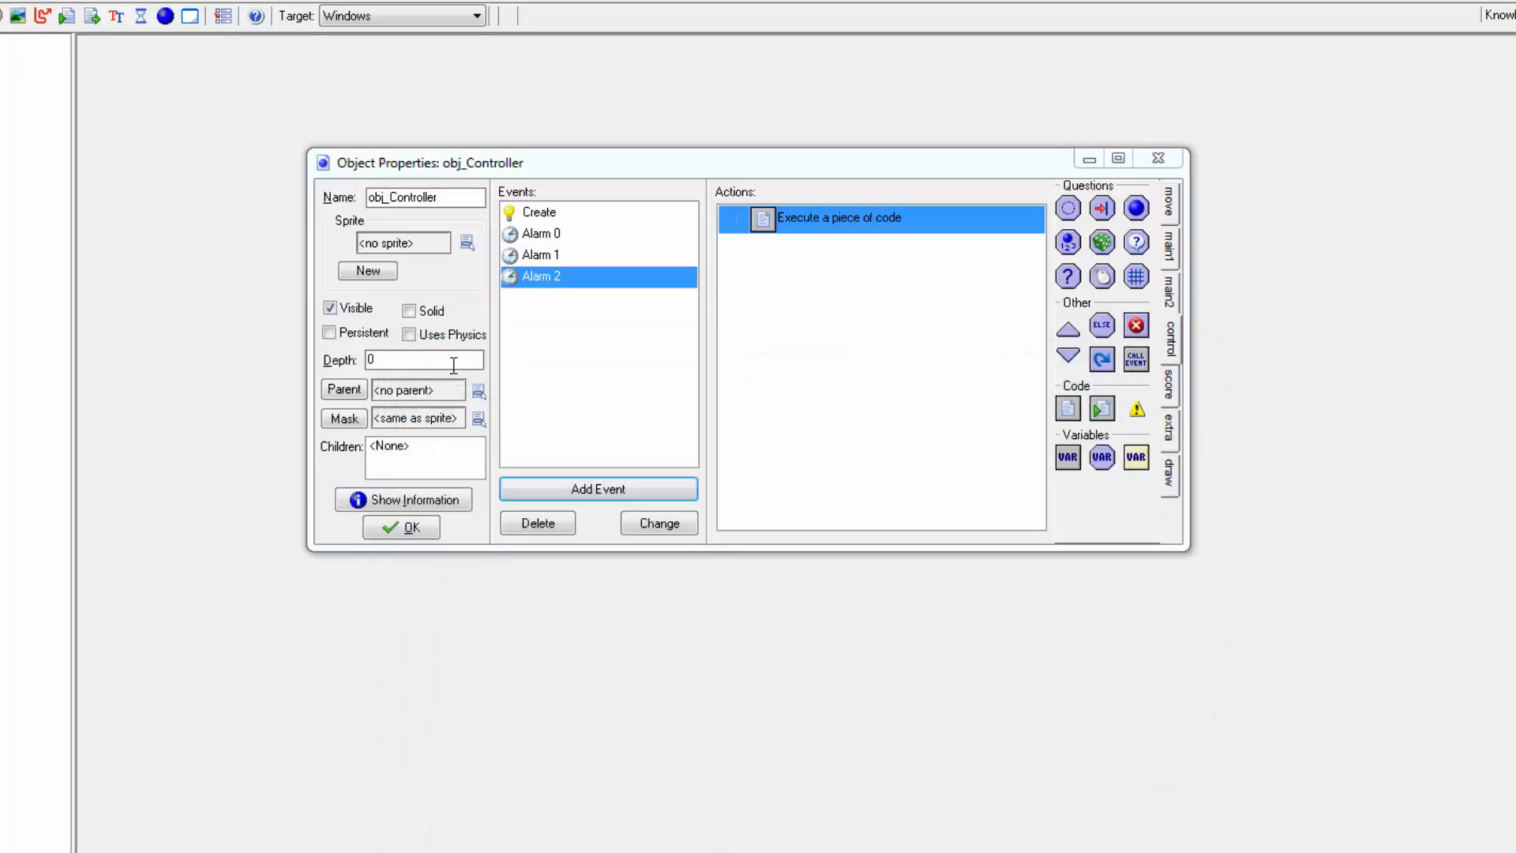
Add the line alarm[2] = 200; to the code in obj_Controller's Create event and save the code
{"action": "left_click", "coordinate": [544, 213]}
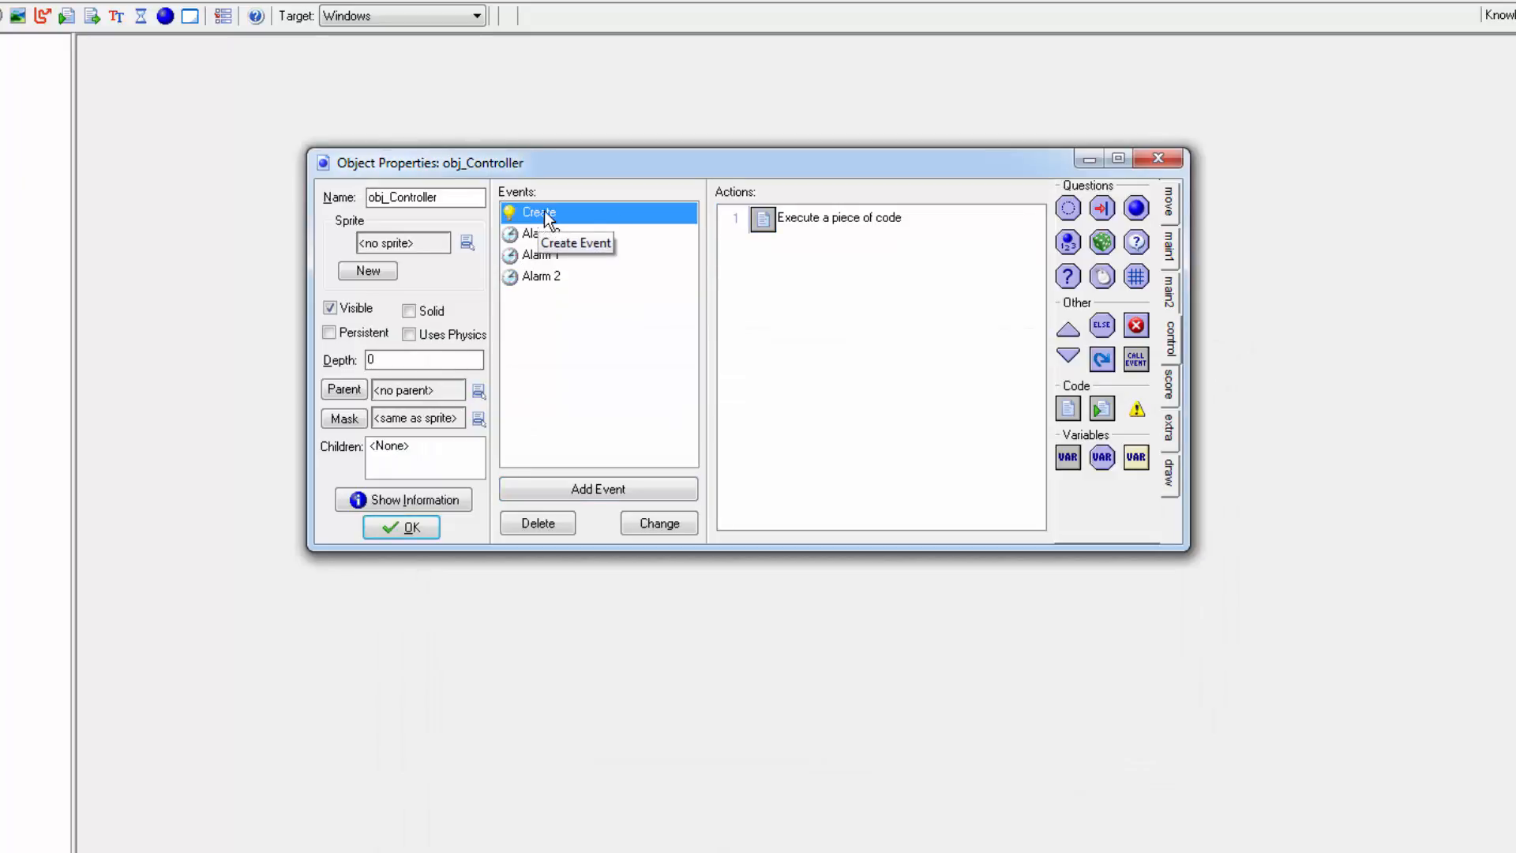
{"action": "double_click", "coordinate": [822, 226]}
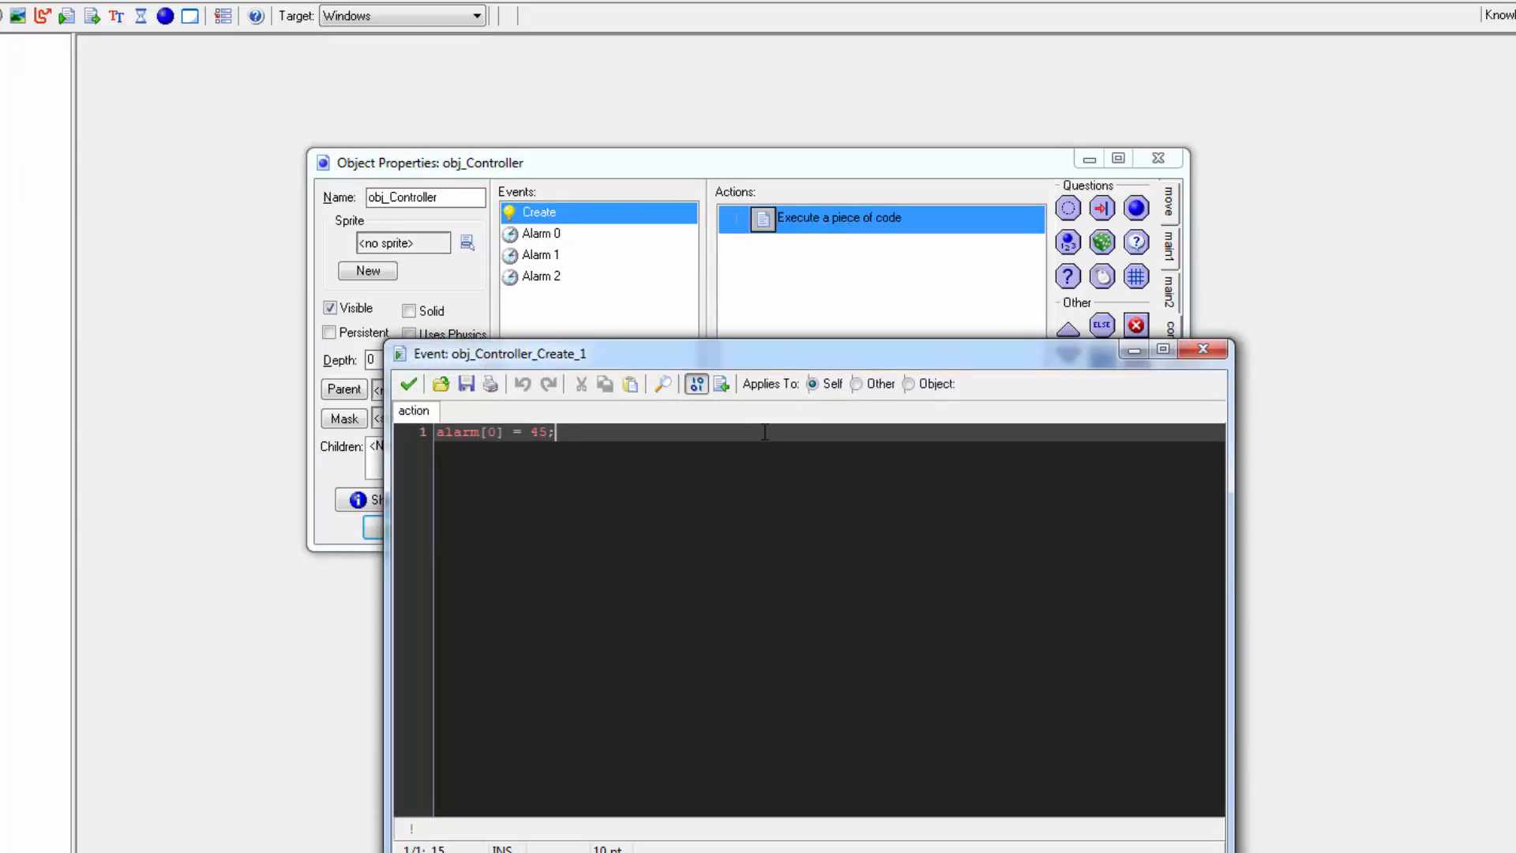
{"action": "key", "text": "Return"}
{"action": "type", "text": "alarm"}
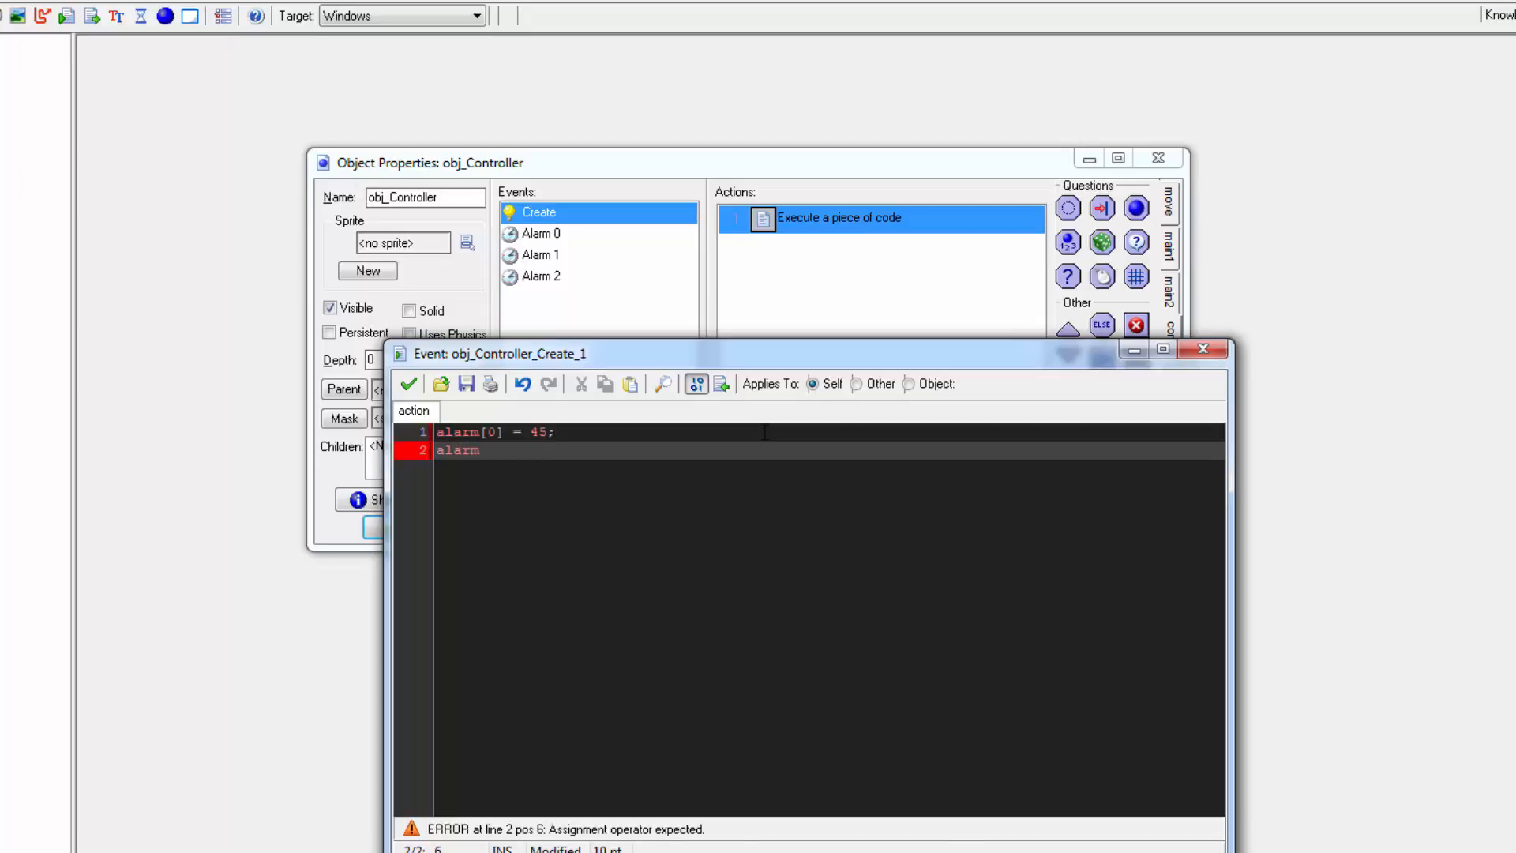
{"action": "type", "text": "[2] ="}
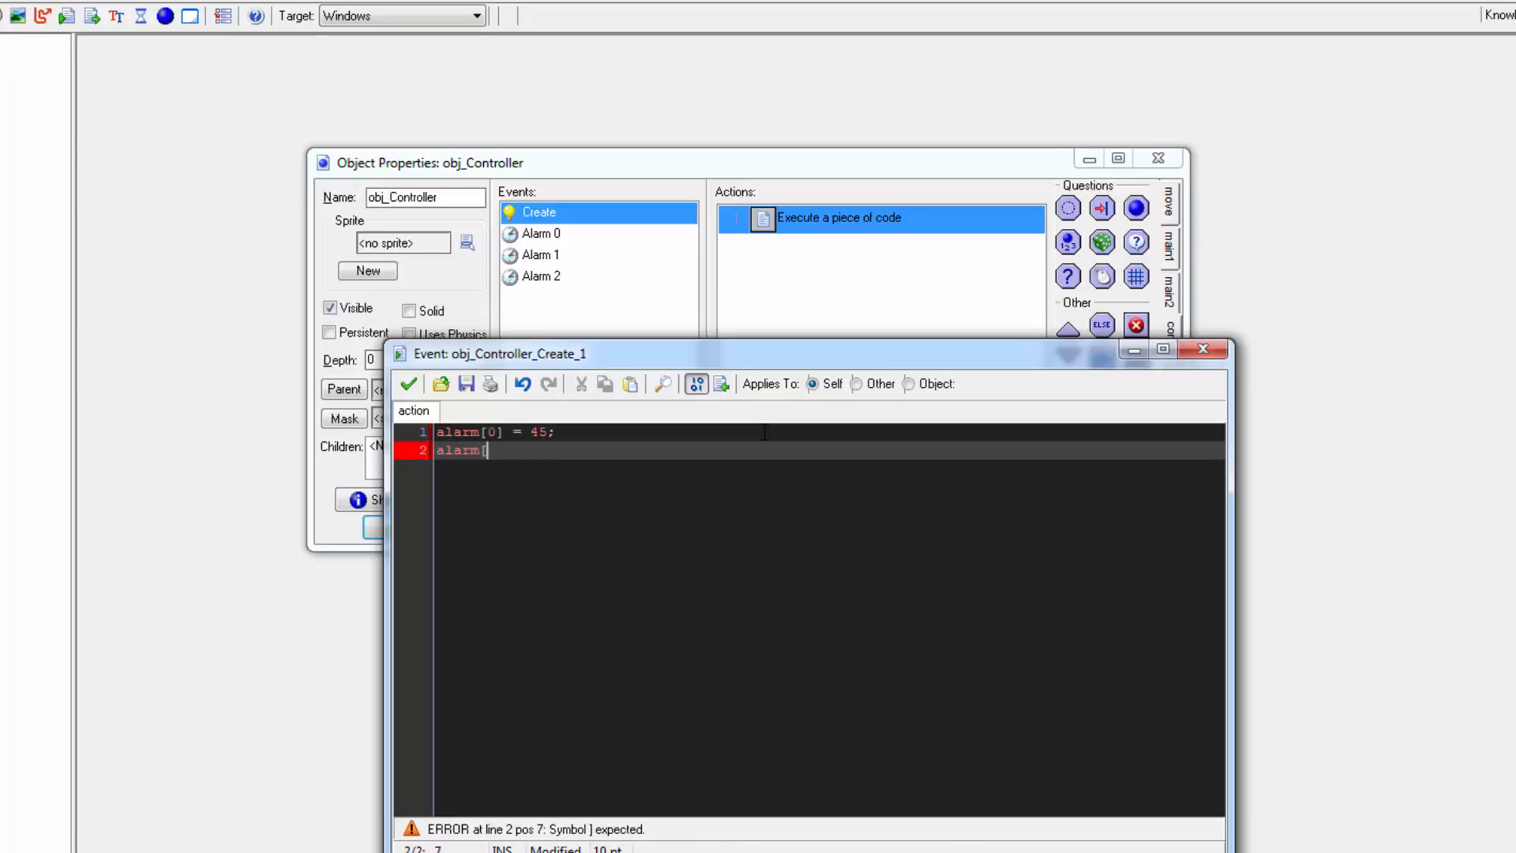
{"action": "type", "text": " 200;"}
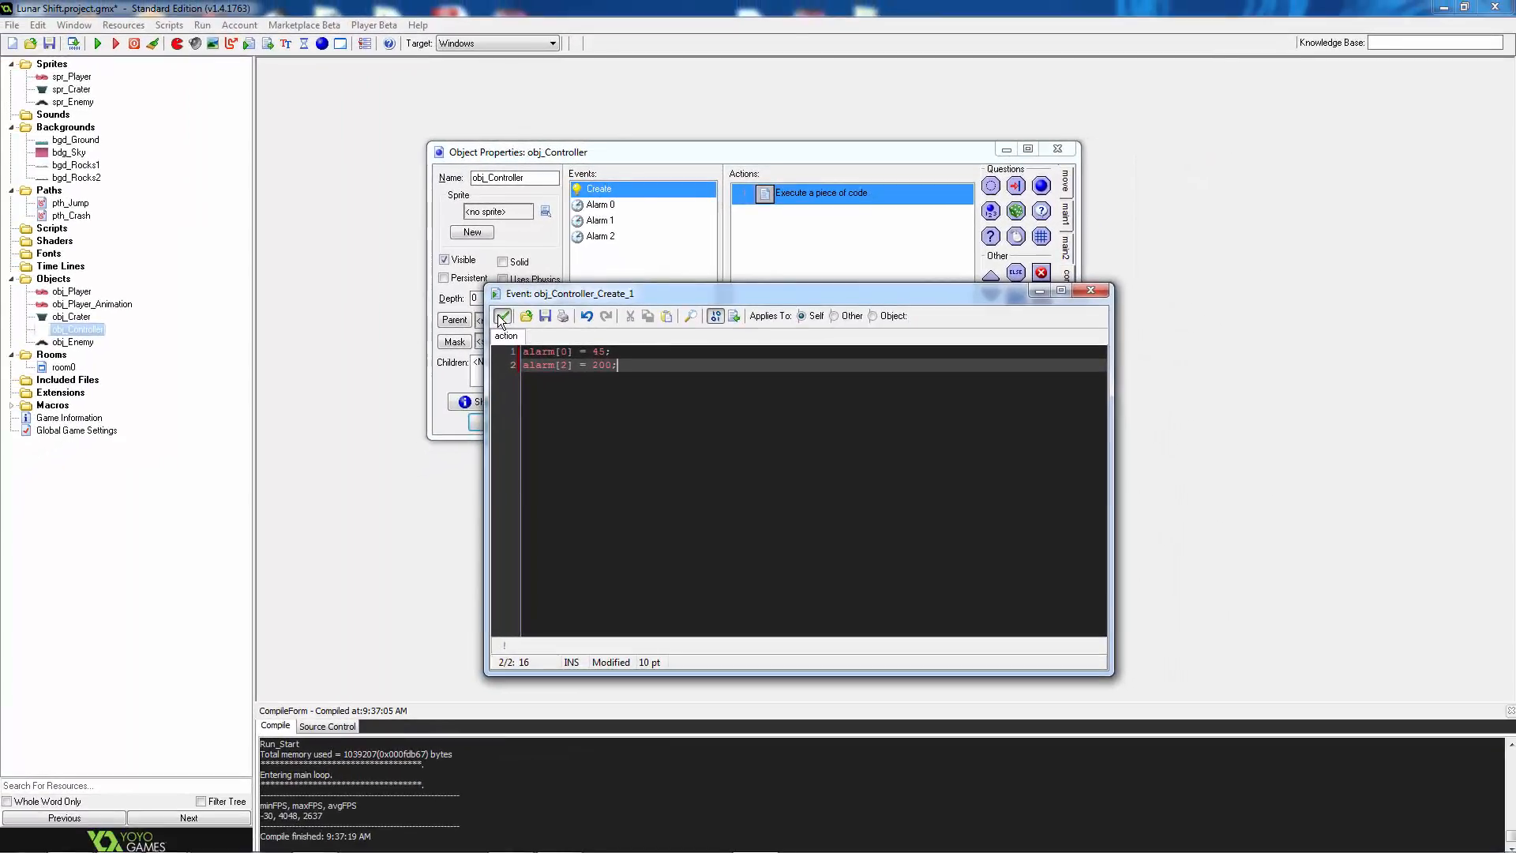
{"action": "left_click", "coordinate": [497, 314]}
Test-run the game with the player jumping repeatedly, close it, and save obj_Controller
{"action": "key", "text": "F5"}
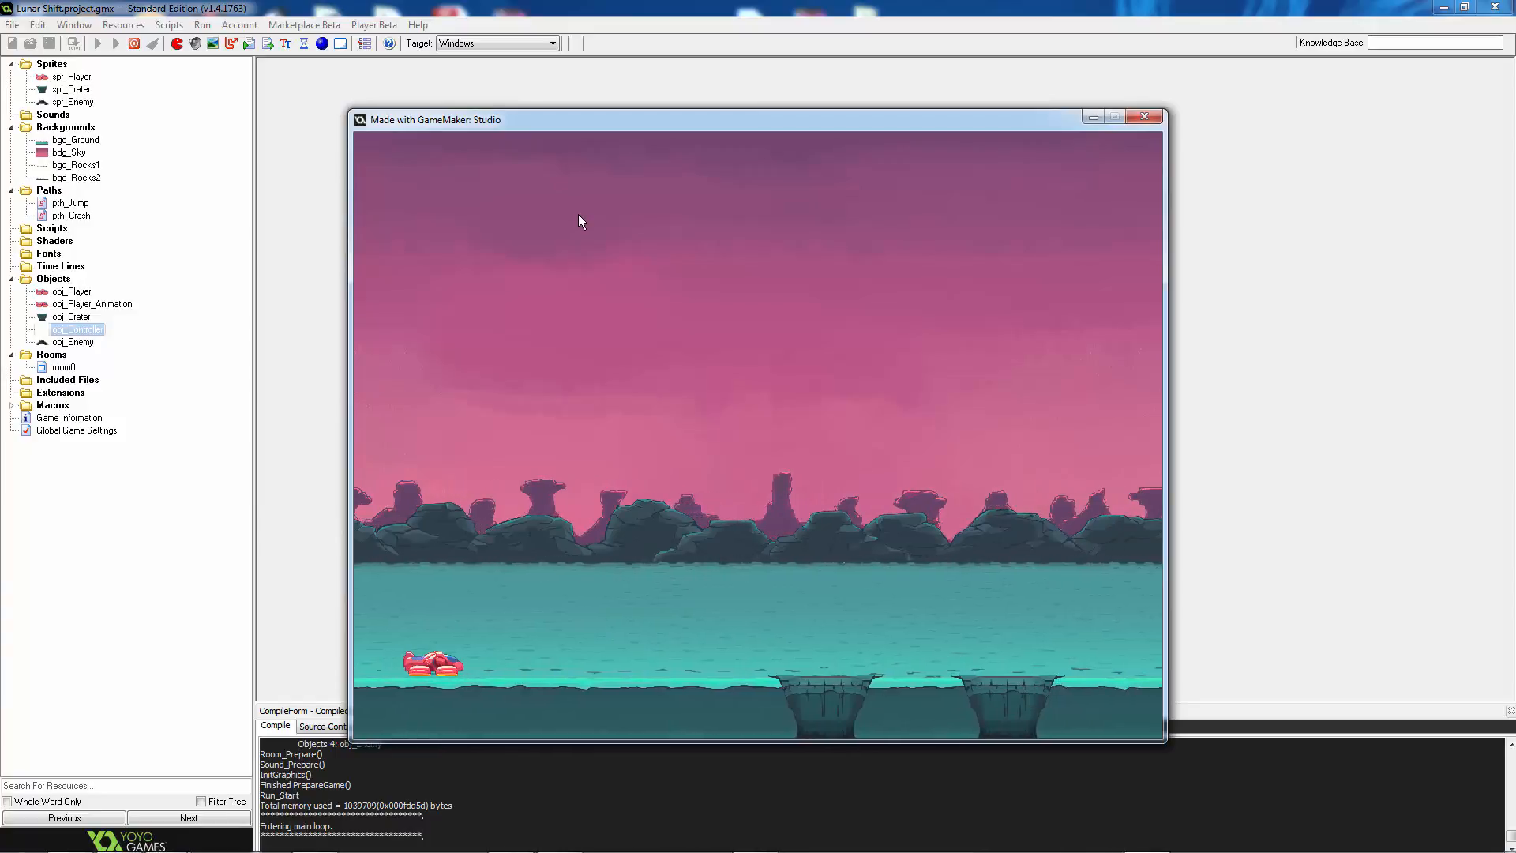
{"action": "key", "text": "space"}
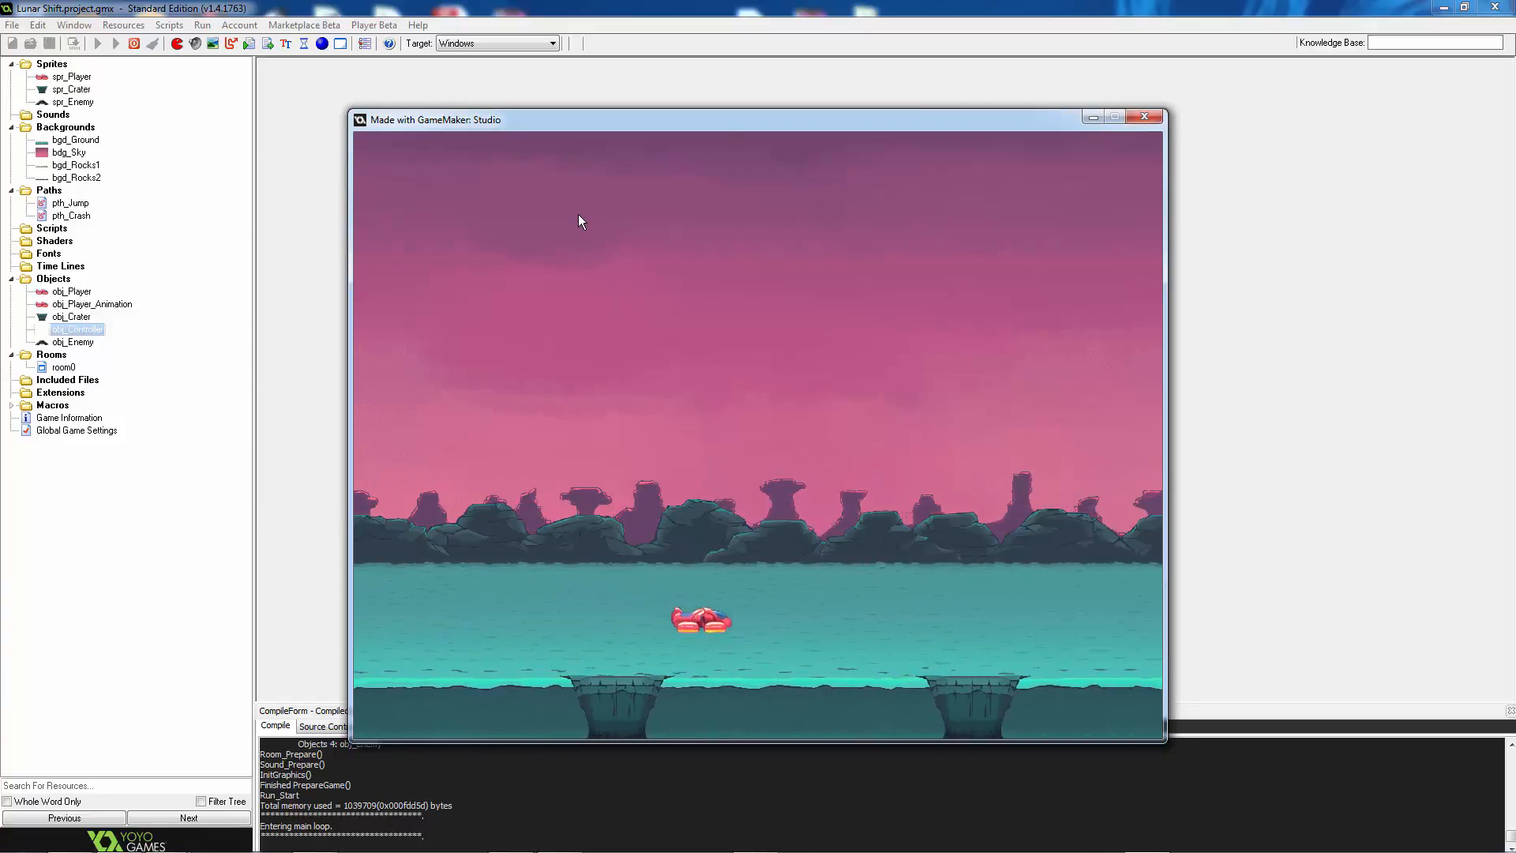
{"action": "key", "text": "space"}
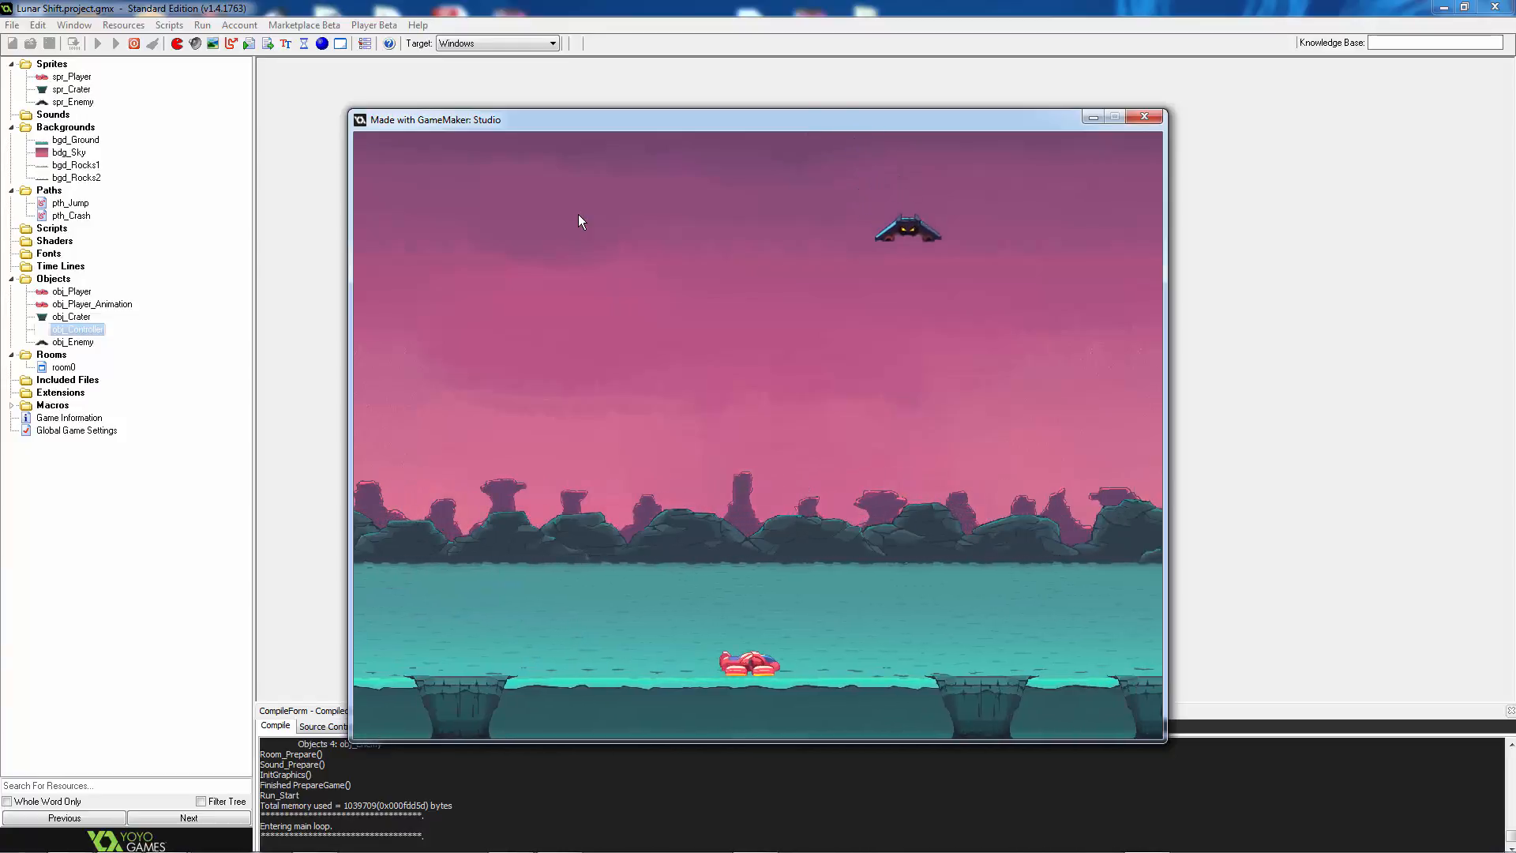
{"action": "key", "text": "space"}
{"action": "key", "text": "space"}
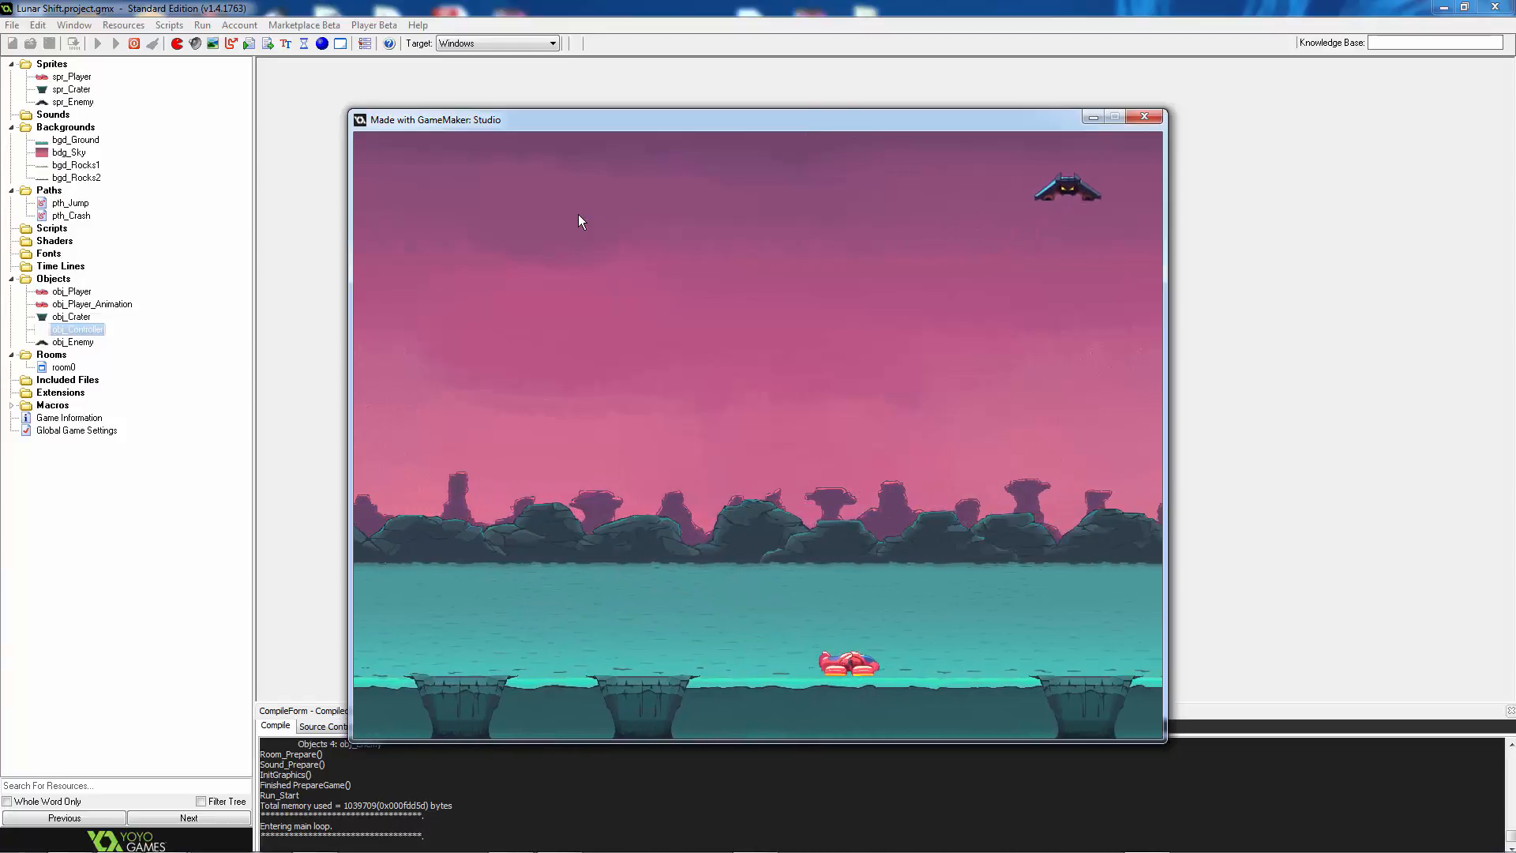
{"action": "key", "text": "space"}
{"action": "key", "text": "space"}
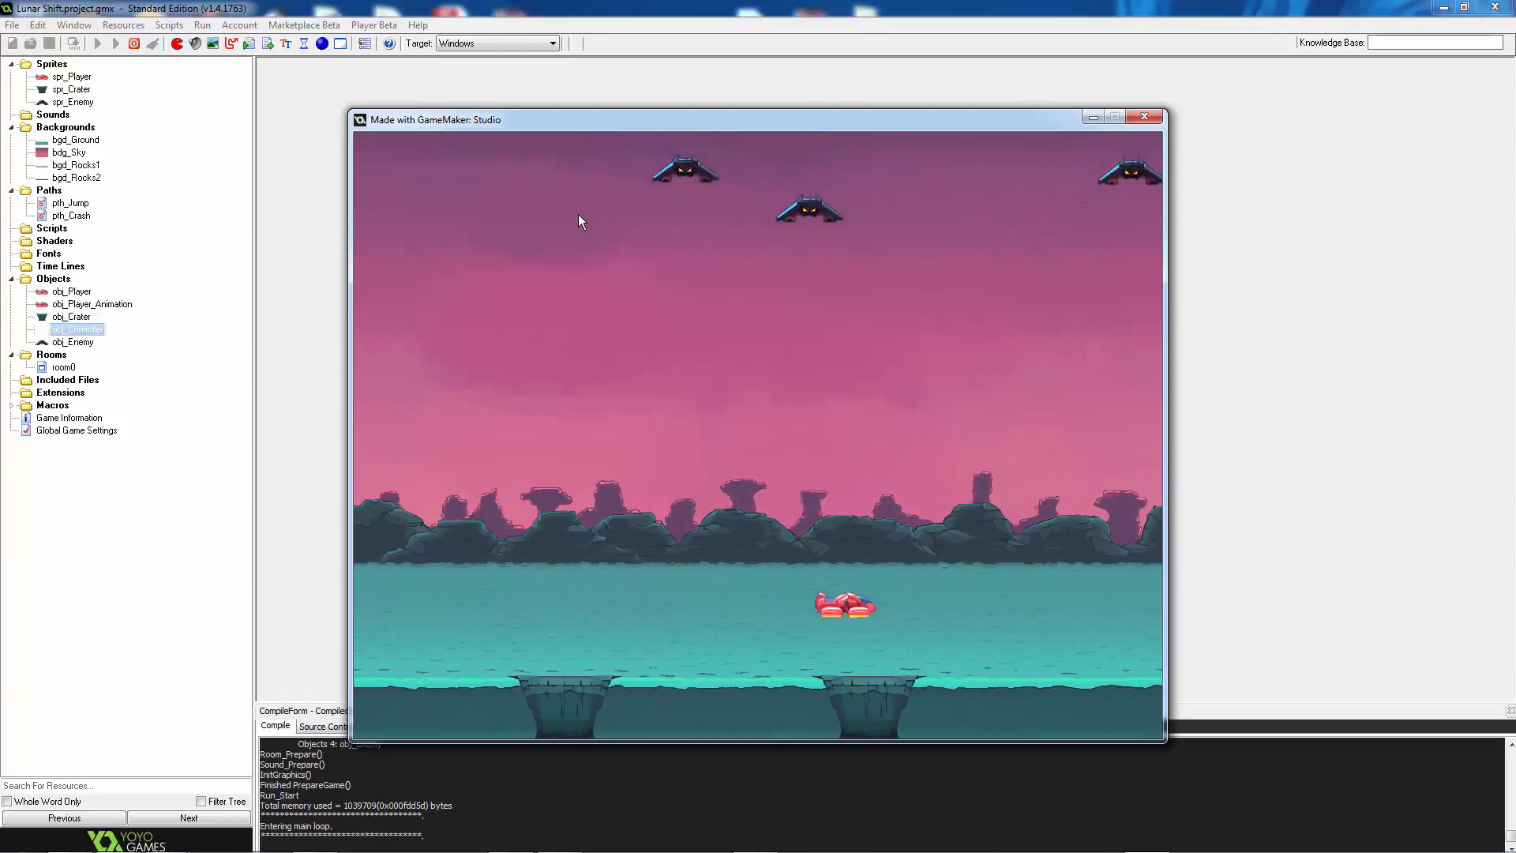
{"action": "key", "text": "space"}
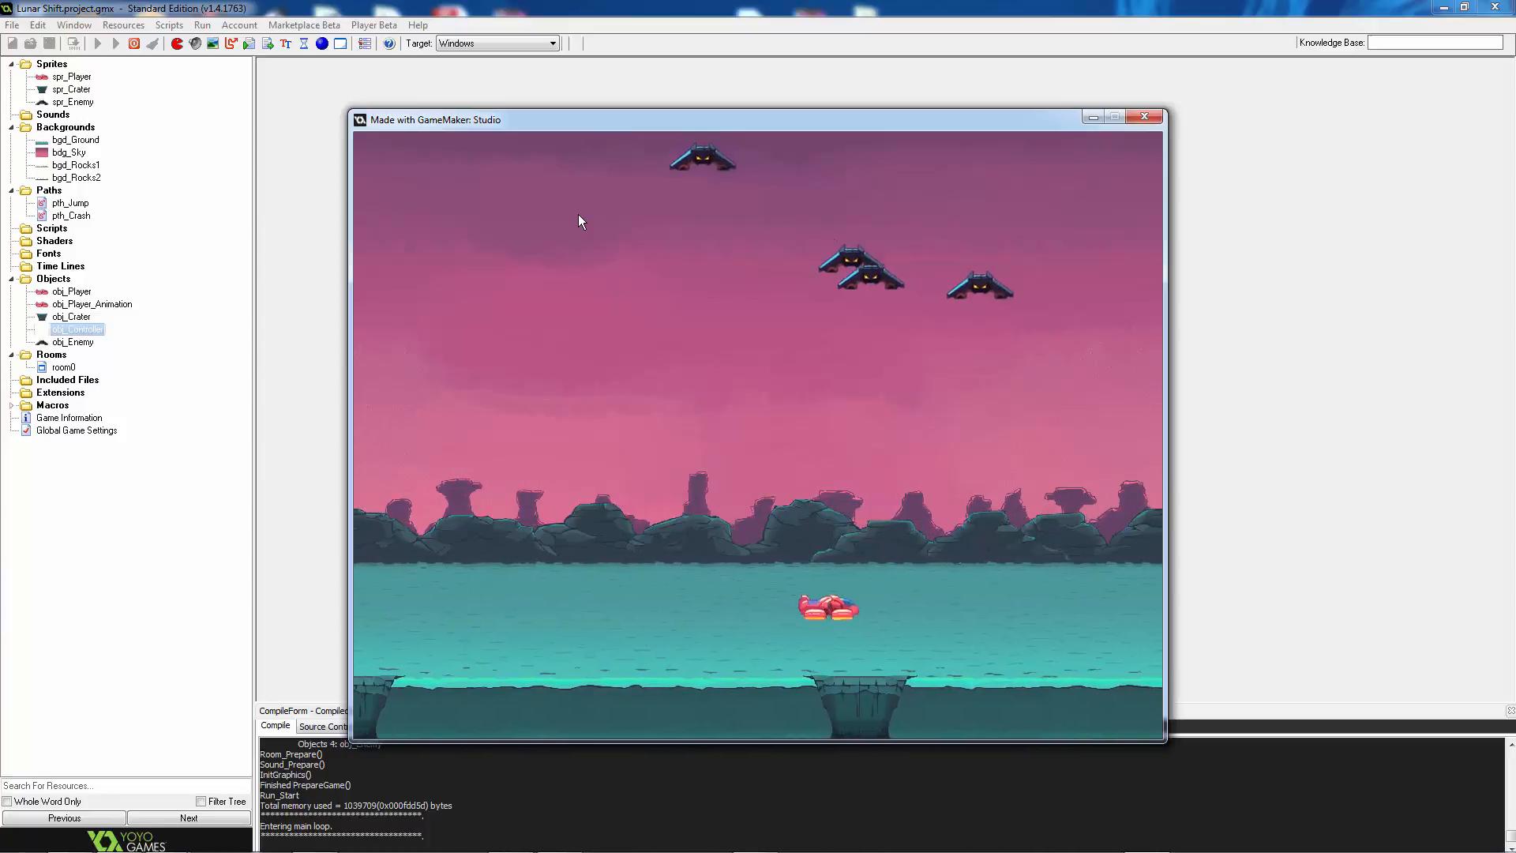
{"action": "key", "text": "space"}
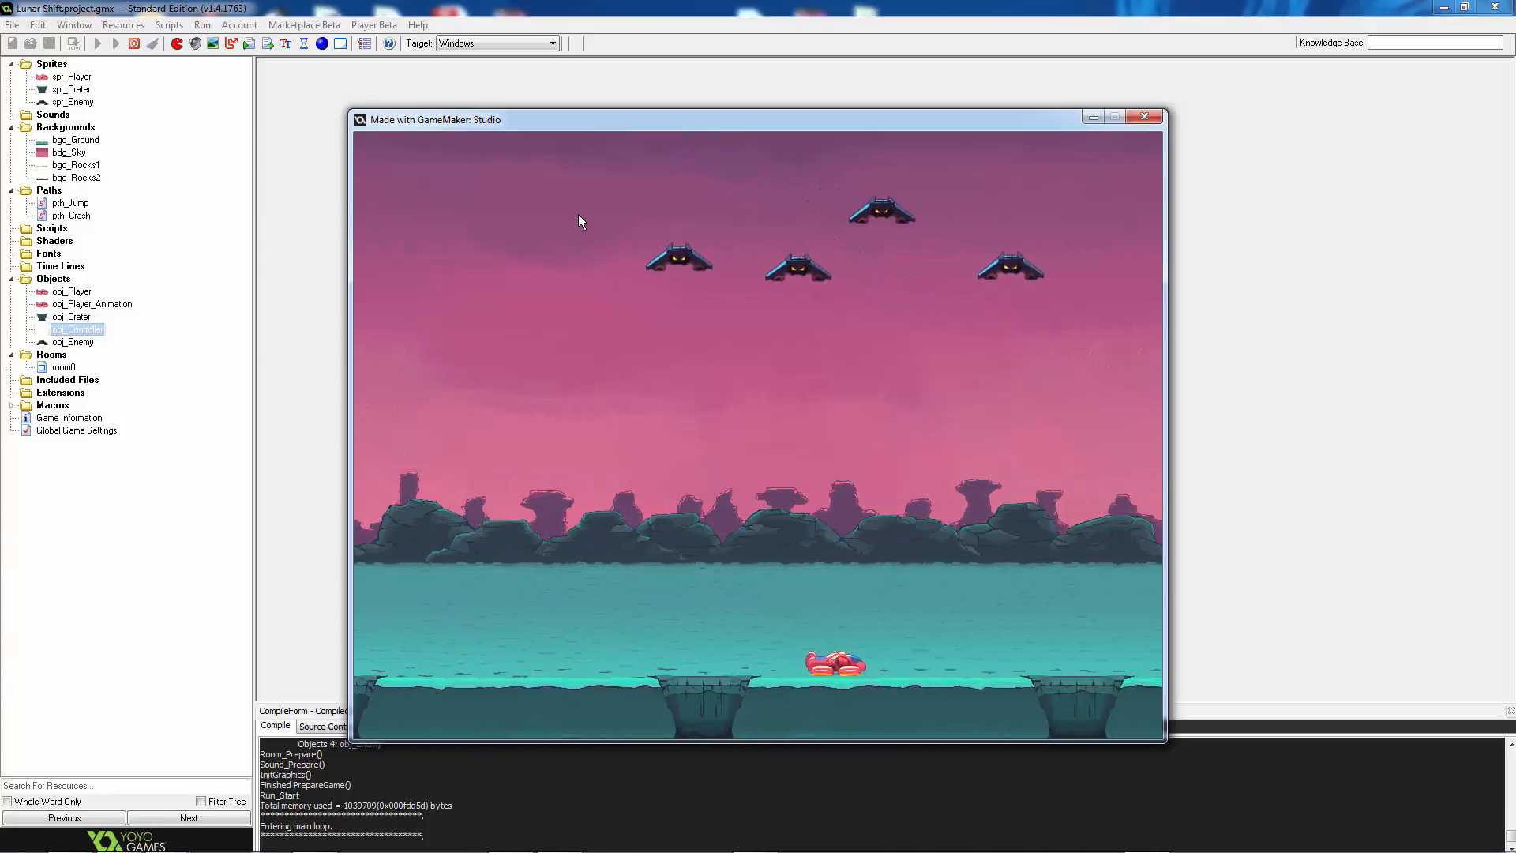
{"action": "key", "text": "space"}
{"action": "key", "text": "space"}
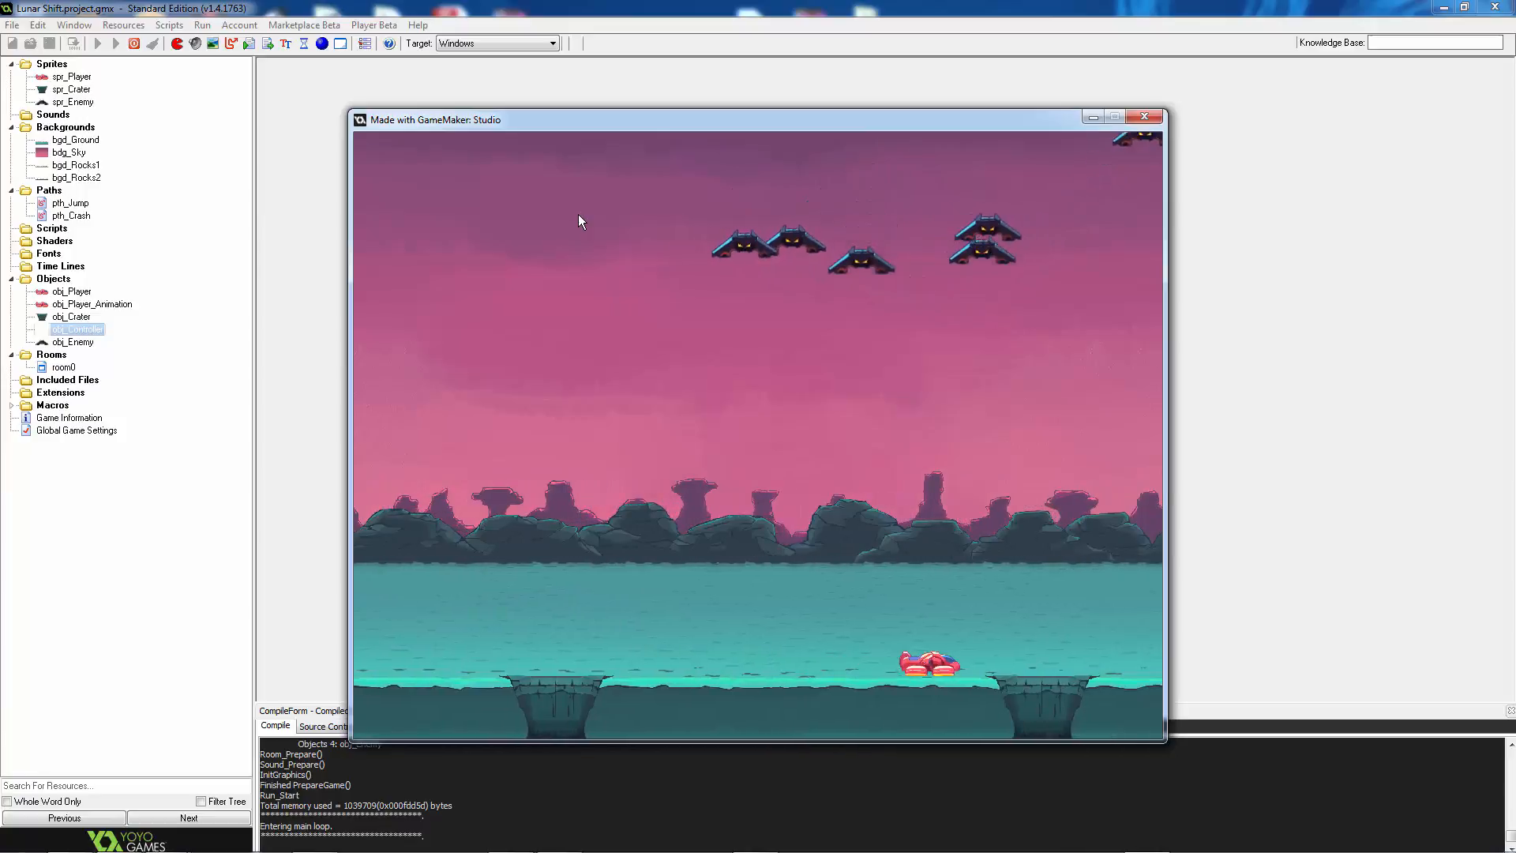
{"action": "key", "text": "space"}
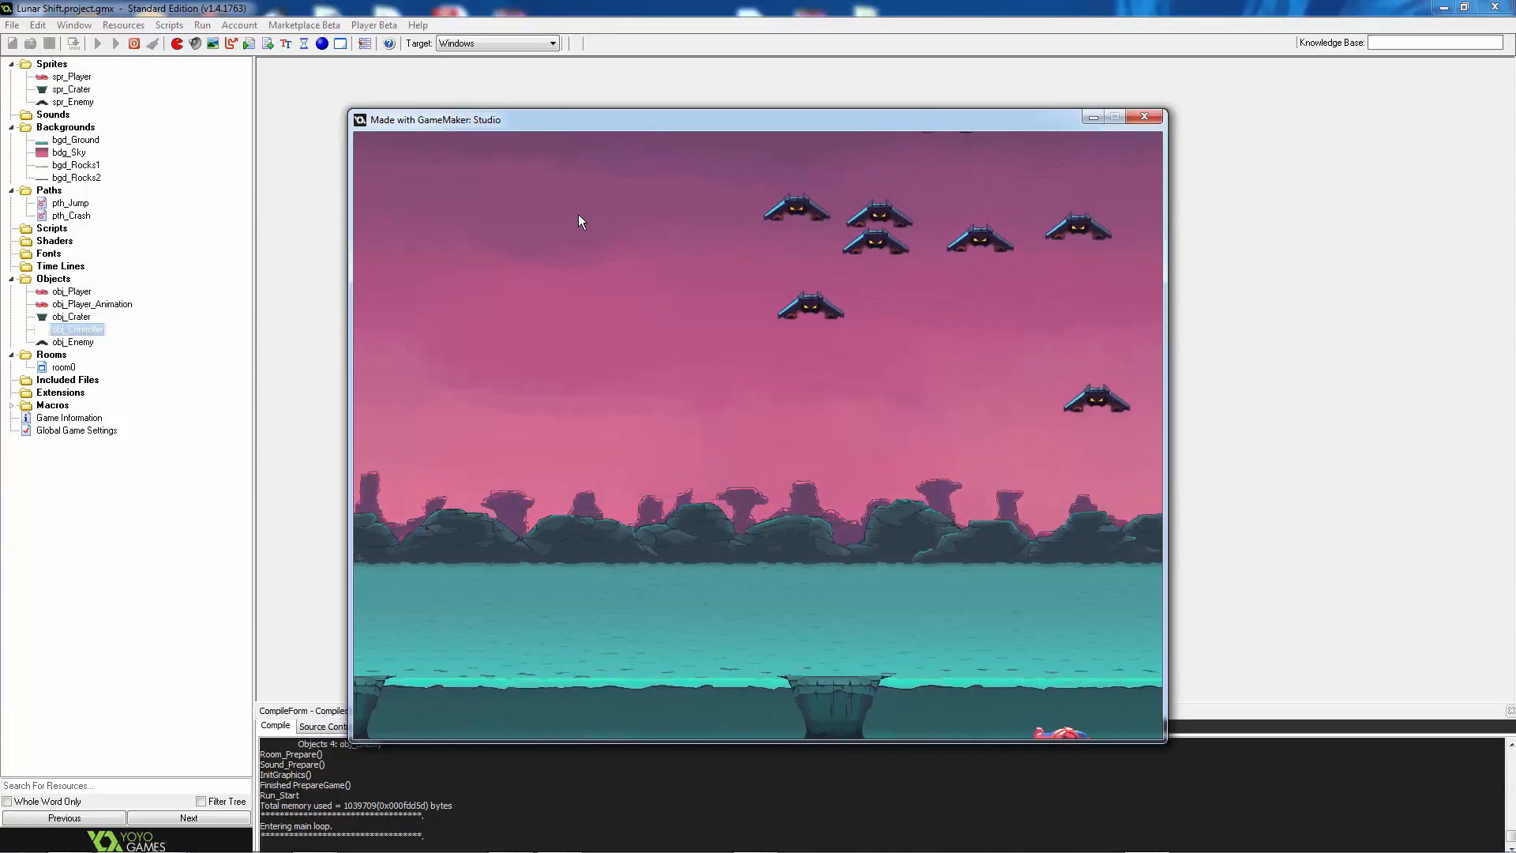
{"action": "left_click", "coordinate": [1143, 116]}
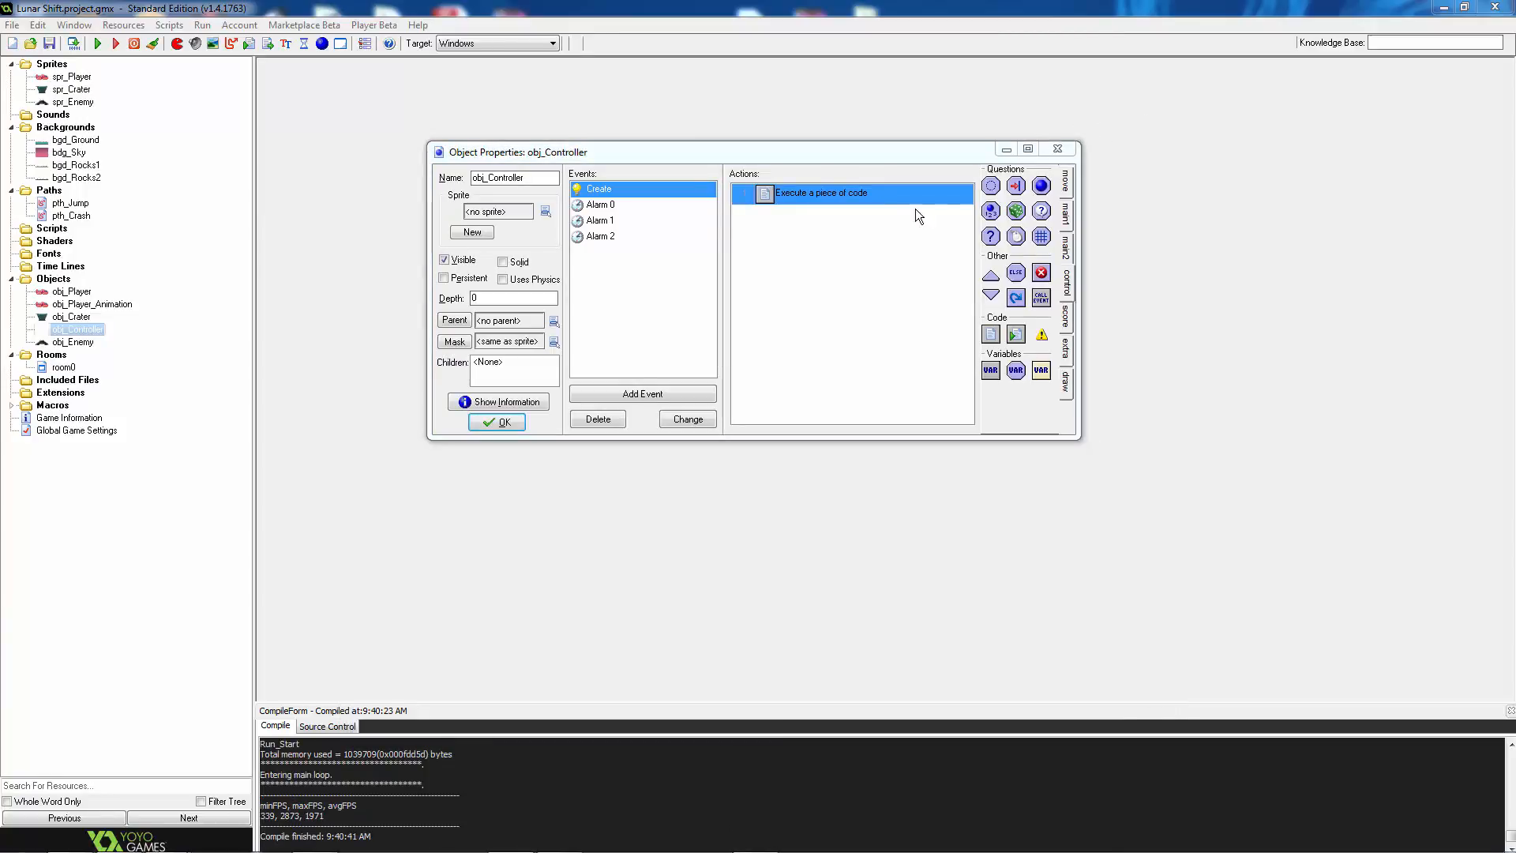
{"action": "left_click", "coordinate": [500, 422]}
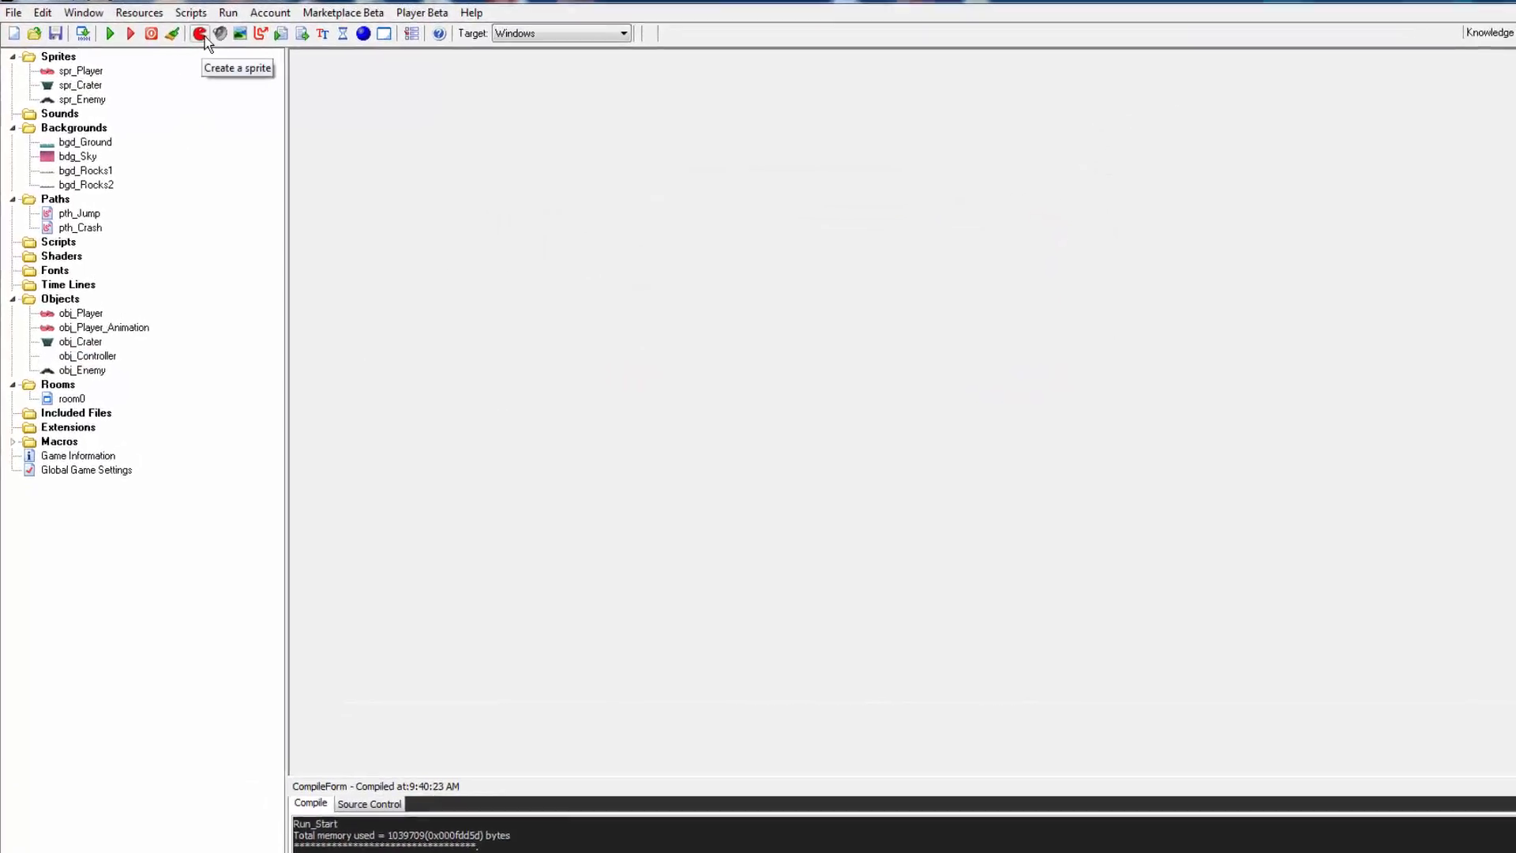
Create a sprite named spr_Bomb and load Bomb.png from the GameMaker Resources folder into it
{"action": "left_click", "coordinate": [177, 44]}
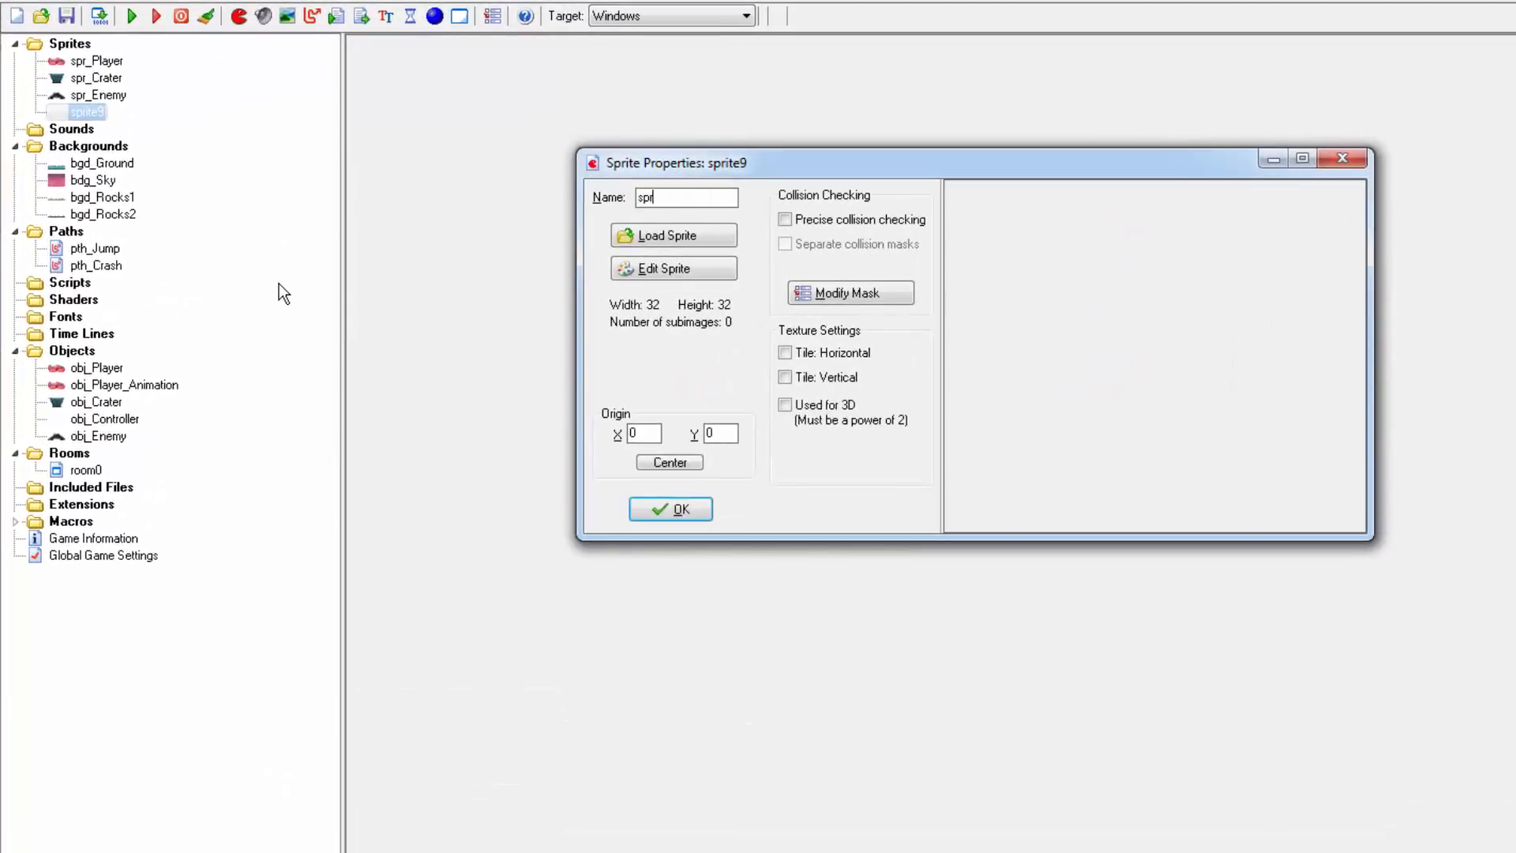
{"action": "type", "text": "spr_Bomb"}
{"action": "left_click", "coordinate": [647, 241]}
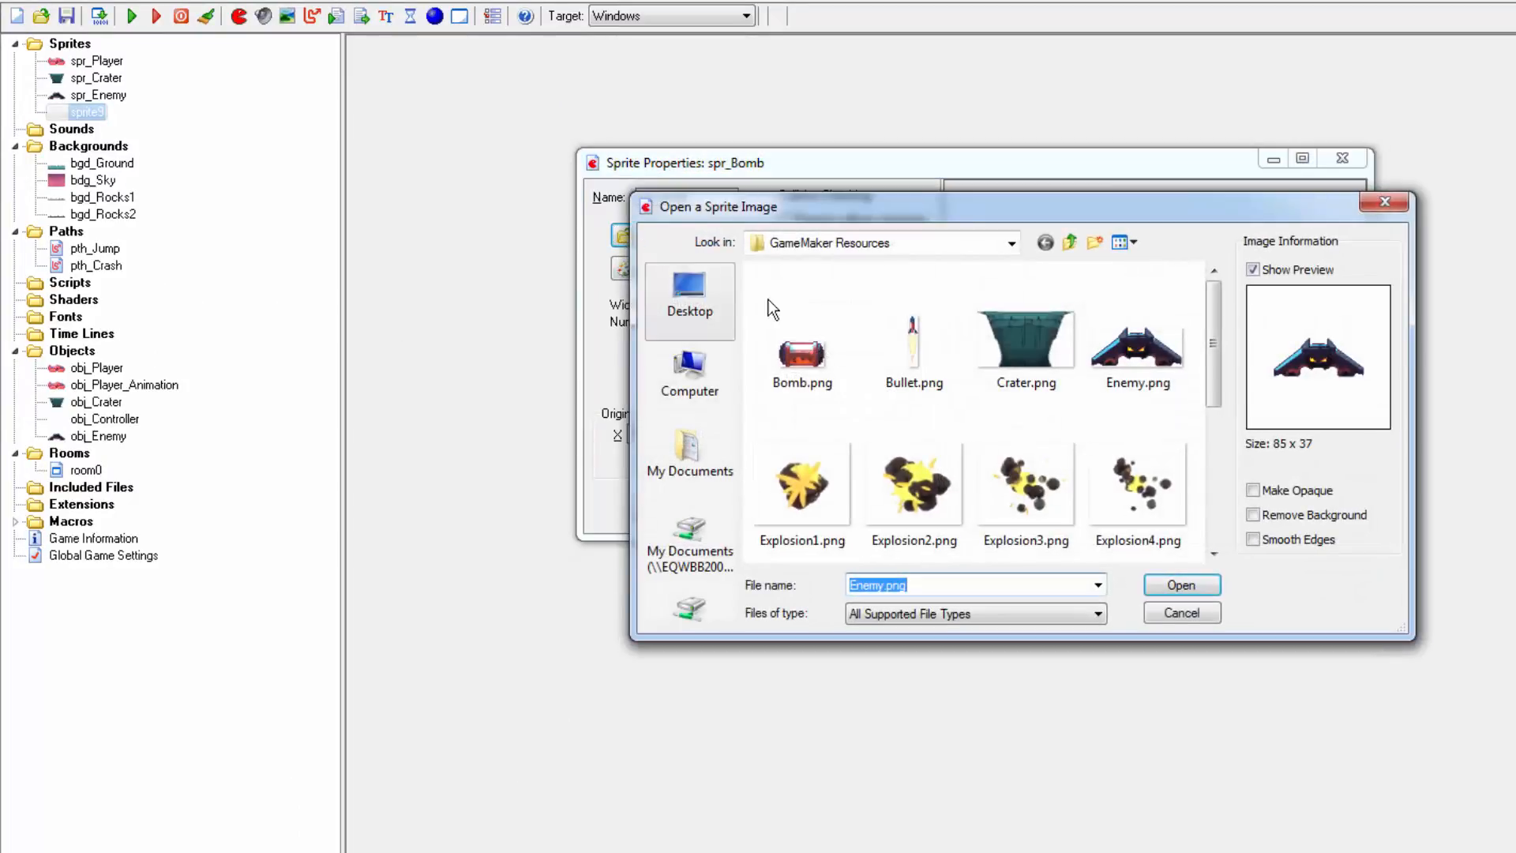
{"action": "left_click", "coordinate": [816, 340]}
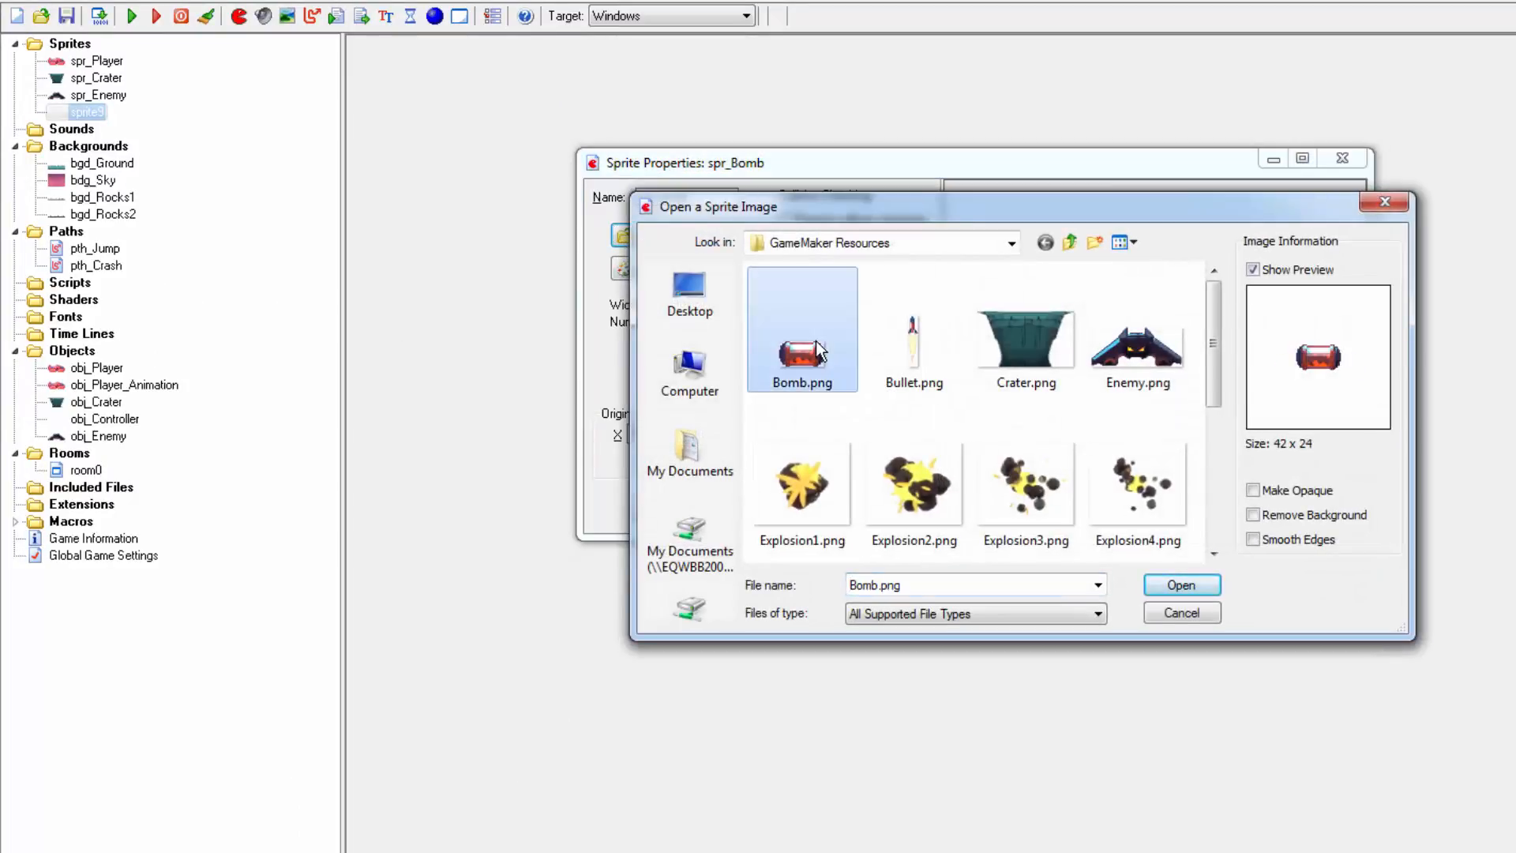
{"action": "left_click", "coordinate": [1178, 583]}
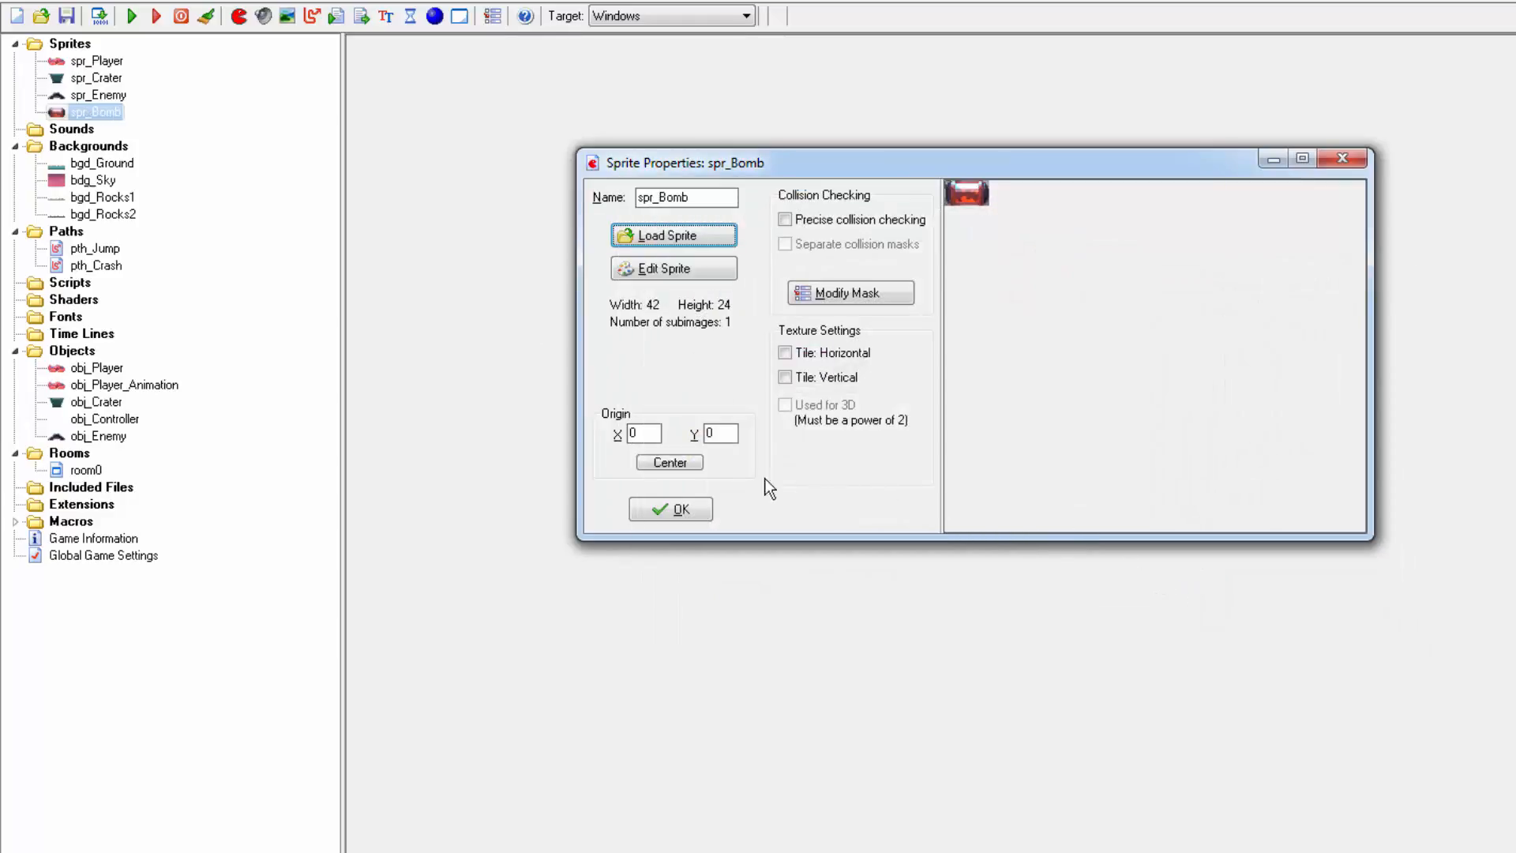
Center spr_Bomb's origin, set its Y origin to 23, and save the sprite
{"action": "left_click", "coordinate": [673, 466]}
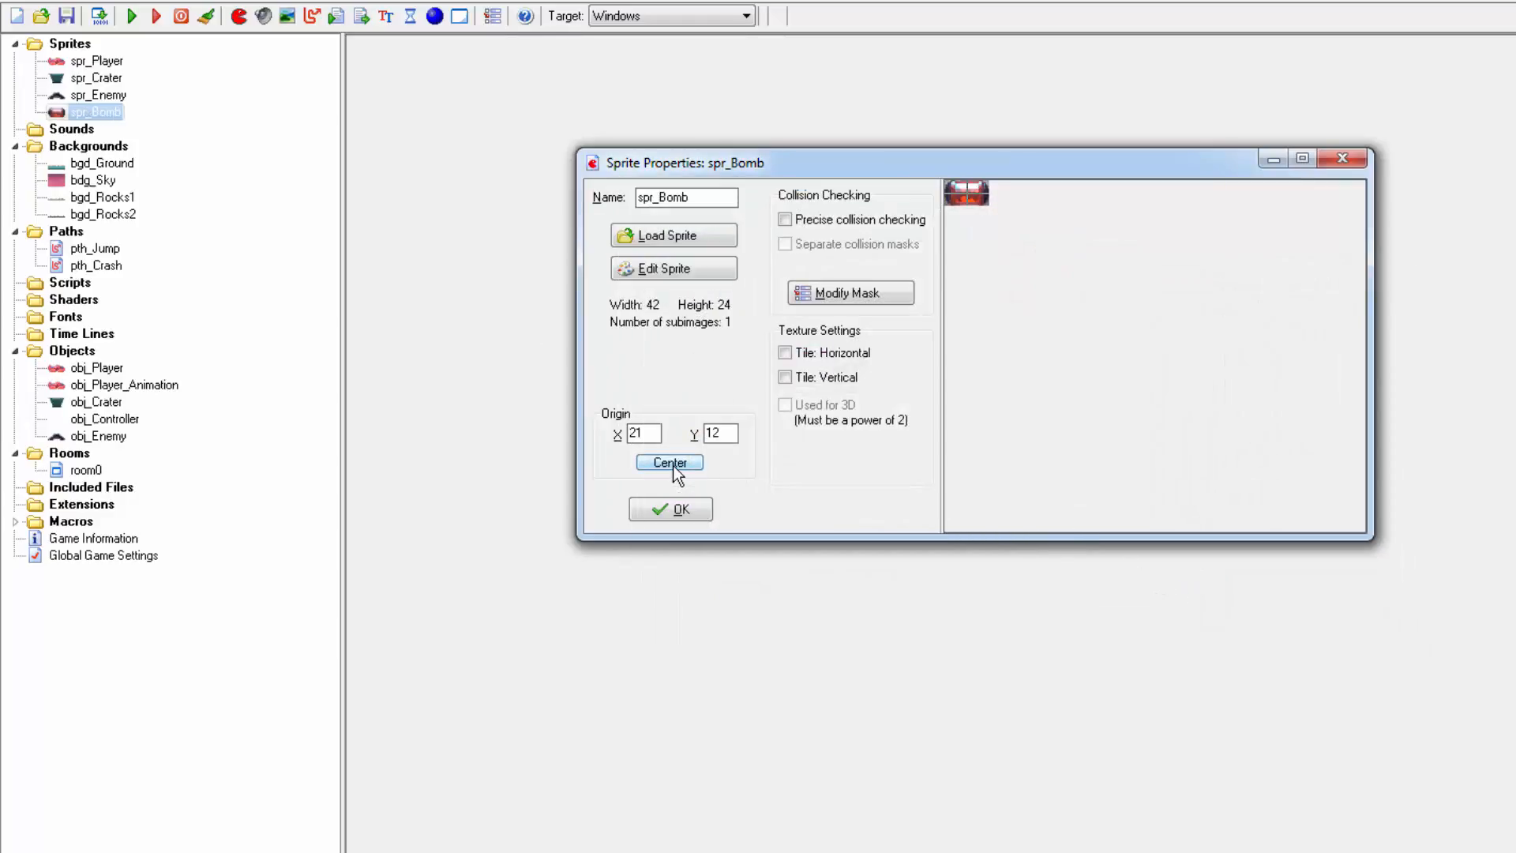
{"action": "double_click", "coordinate": [721, 433]}
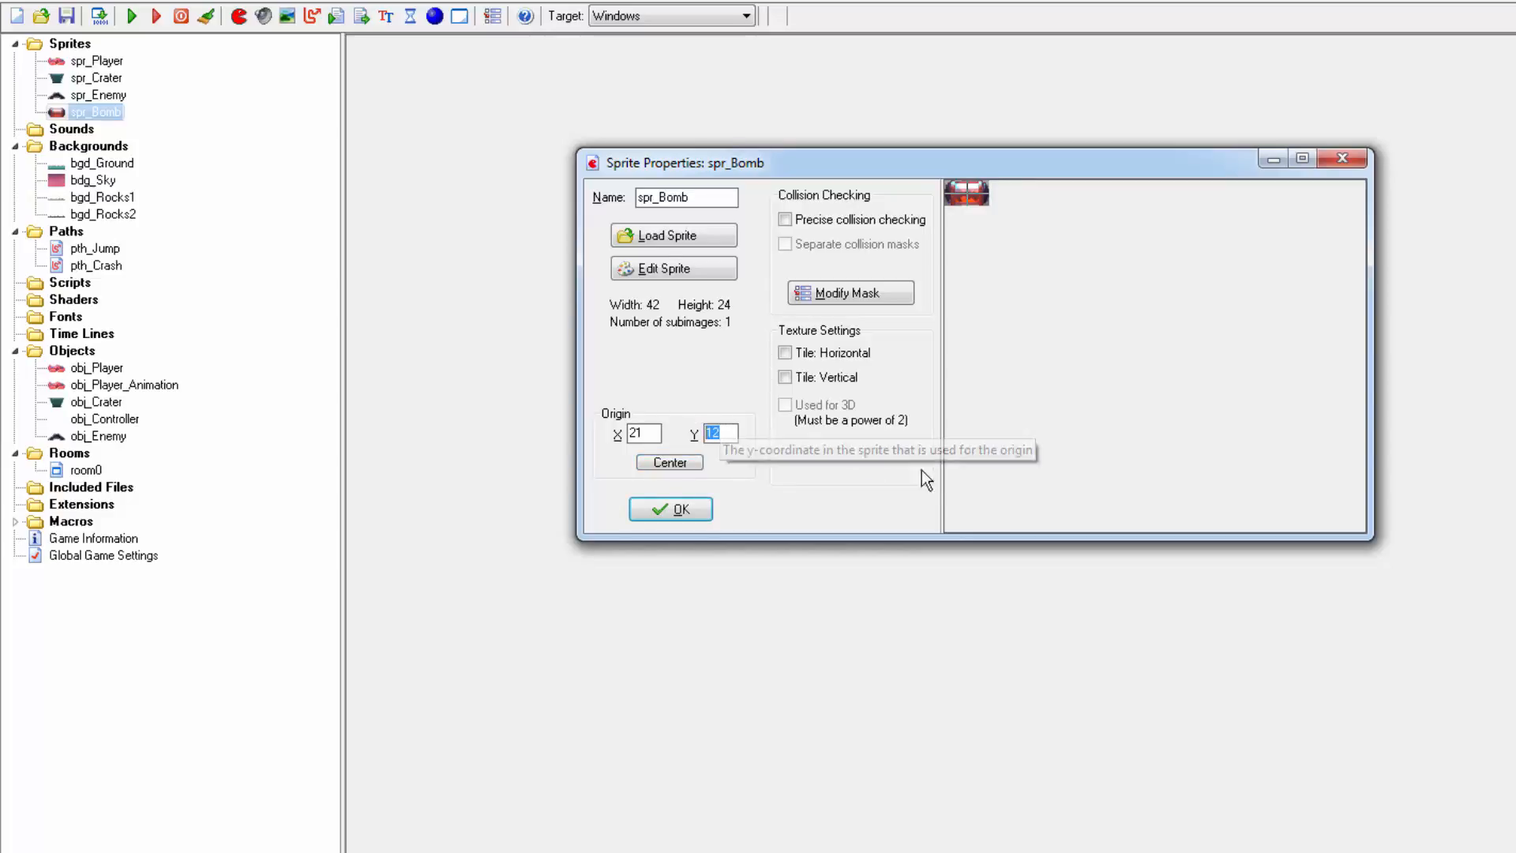
{"action": "type", "text": "23"}
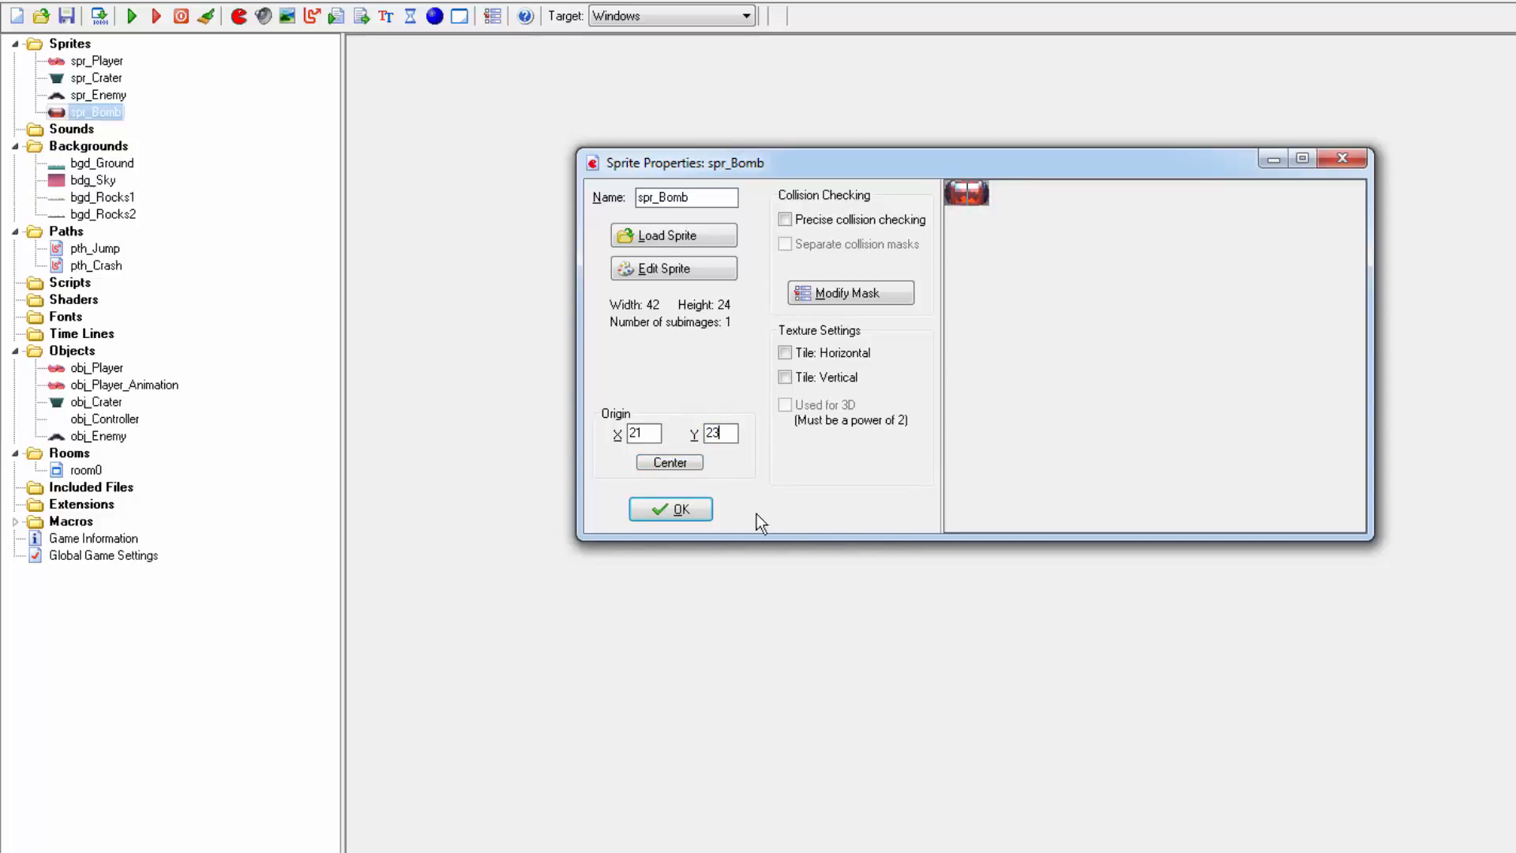
{"action": "left_click", "coordinate": [689, 515]}
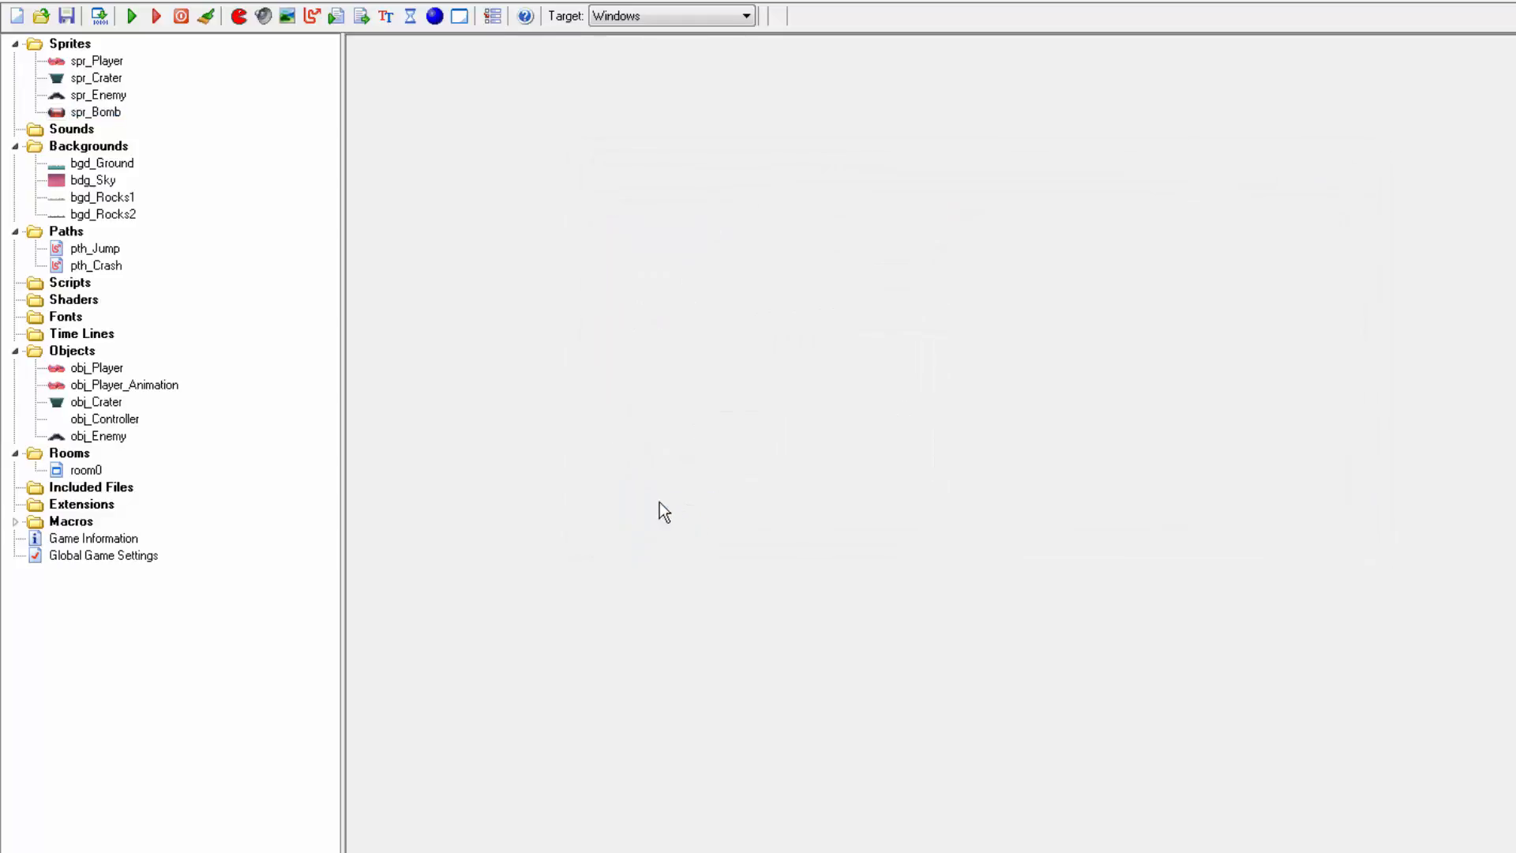
Create an object named obj_Bomb, assign it the spr_Bomb sprite, and set its depth to 5
{"action": "left_click", "coordinate": [434, 16]}
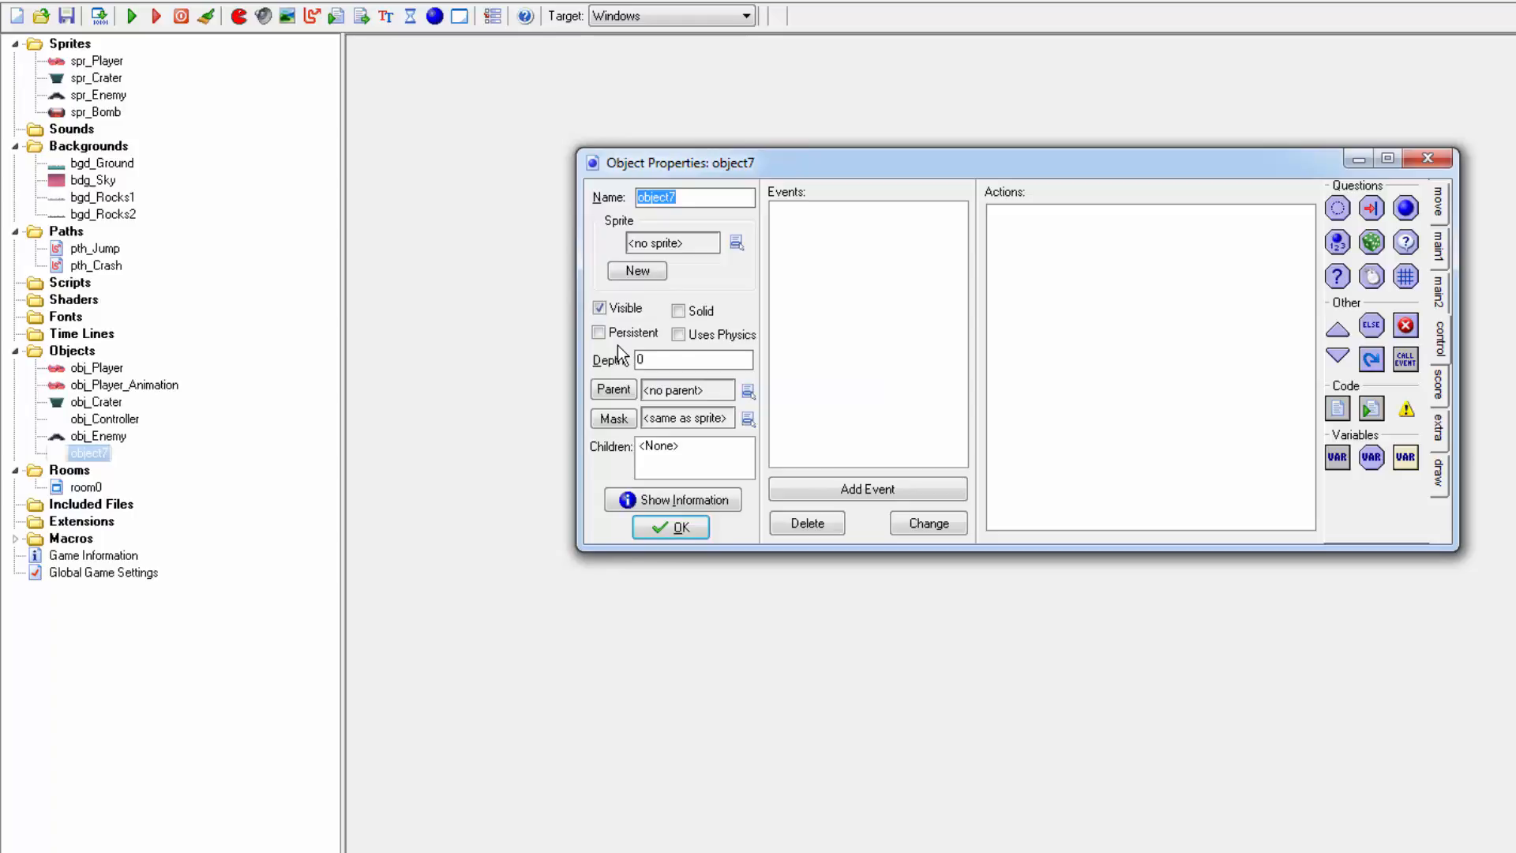
{"action": "type", "text": "obj_Bomb"}
{"action": "left_click", "coordinate": [736, 241]}
{"action": "left_click", "coordinate": [789, 352]}
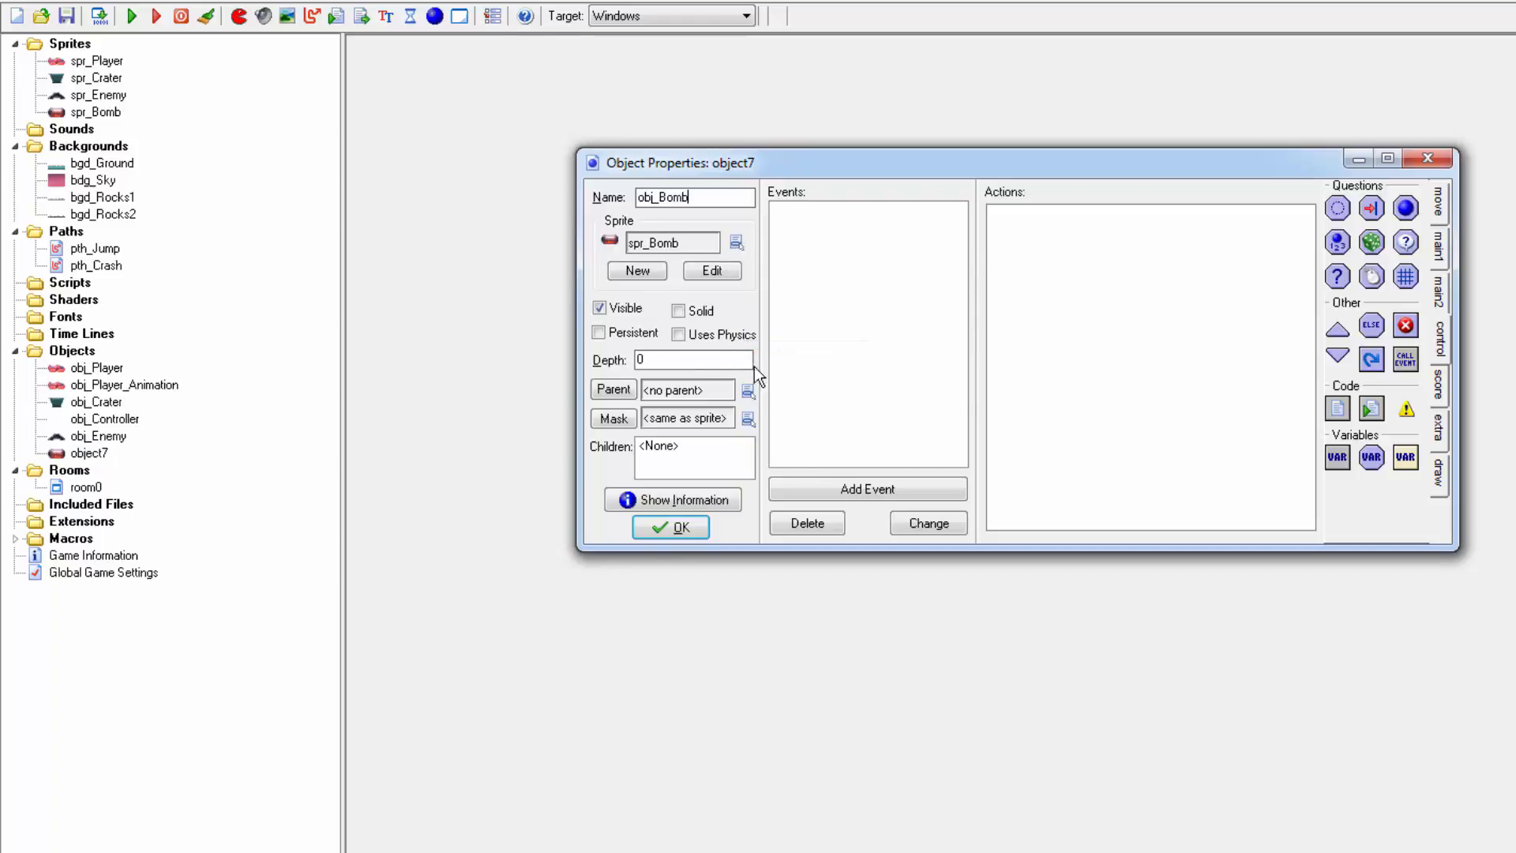
{"action": "double_click", "coordinate": [687, 360]}
{"action": "type", "text": "5"}
Add a Create event to obj_Bomb with a Set Gravity action using direction 270 and gravity 0.4
{"action": "left_click", "coordinate": [853, 493]}
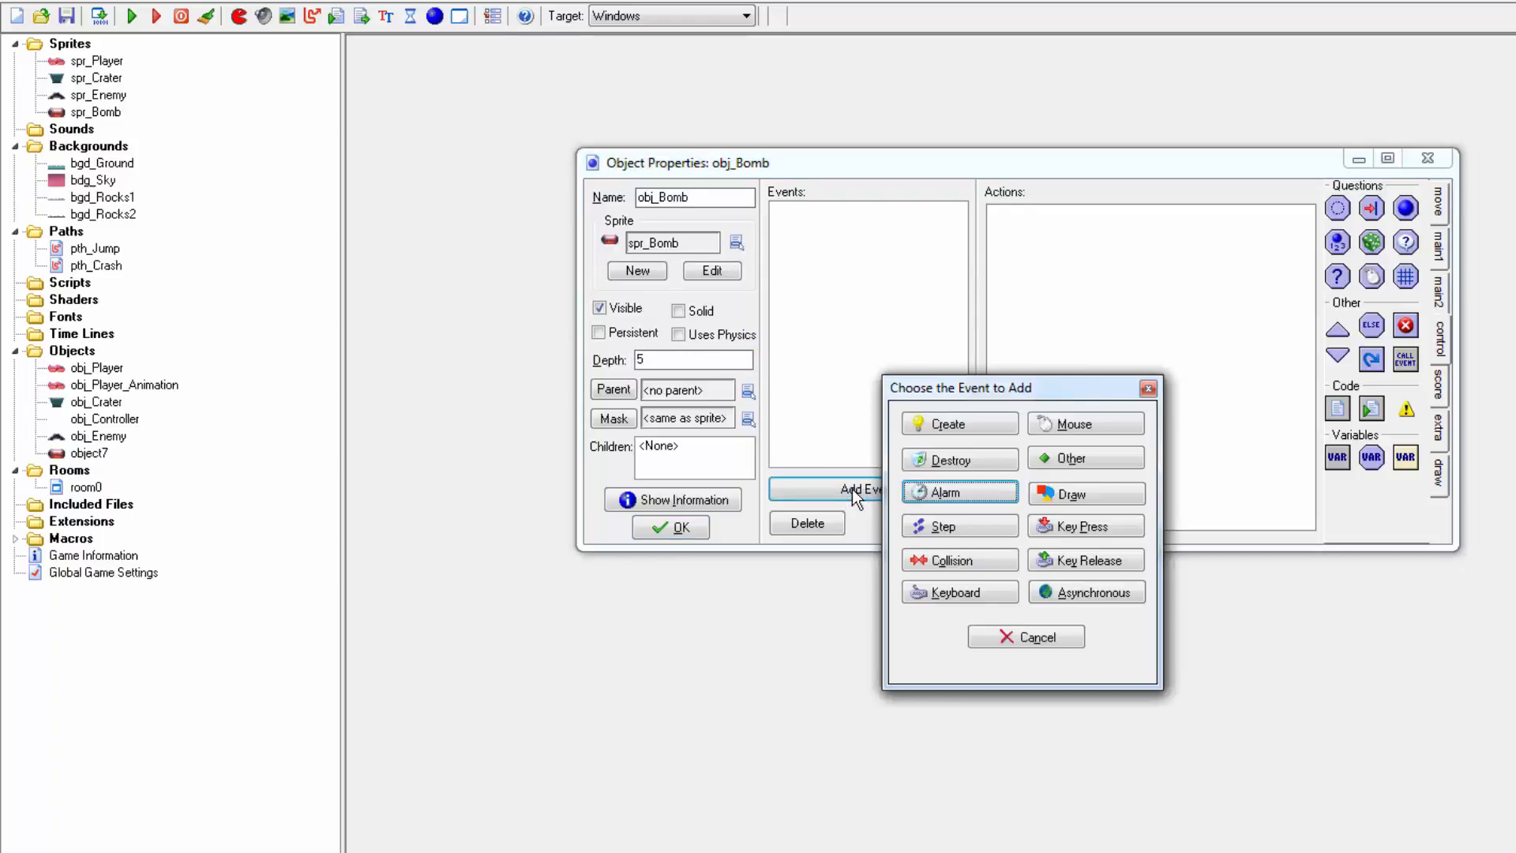
{"action": "left_click", "coordinate": [998, 425]}
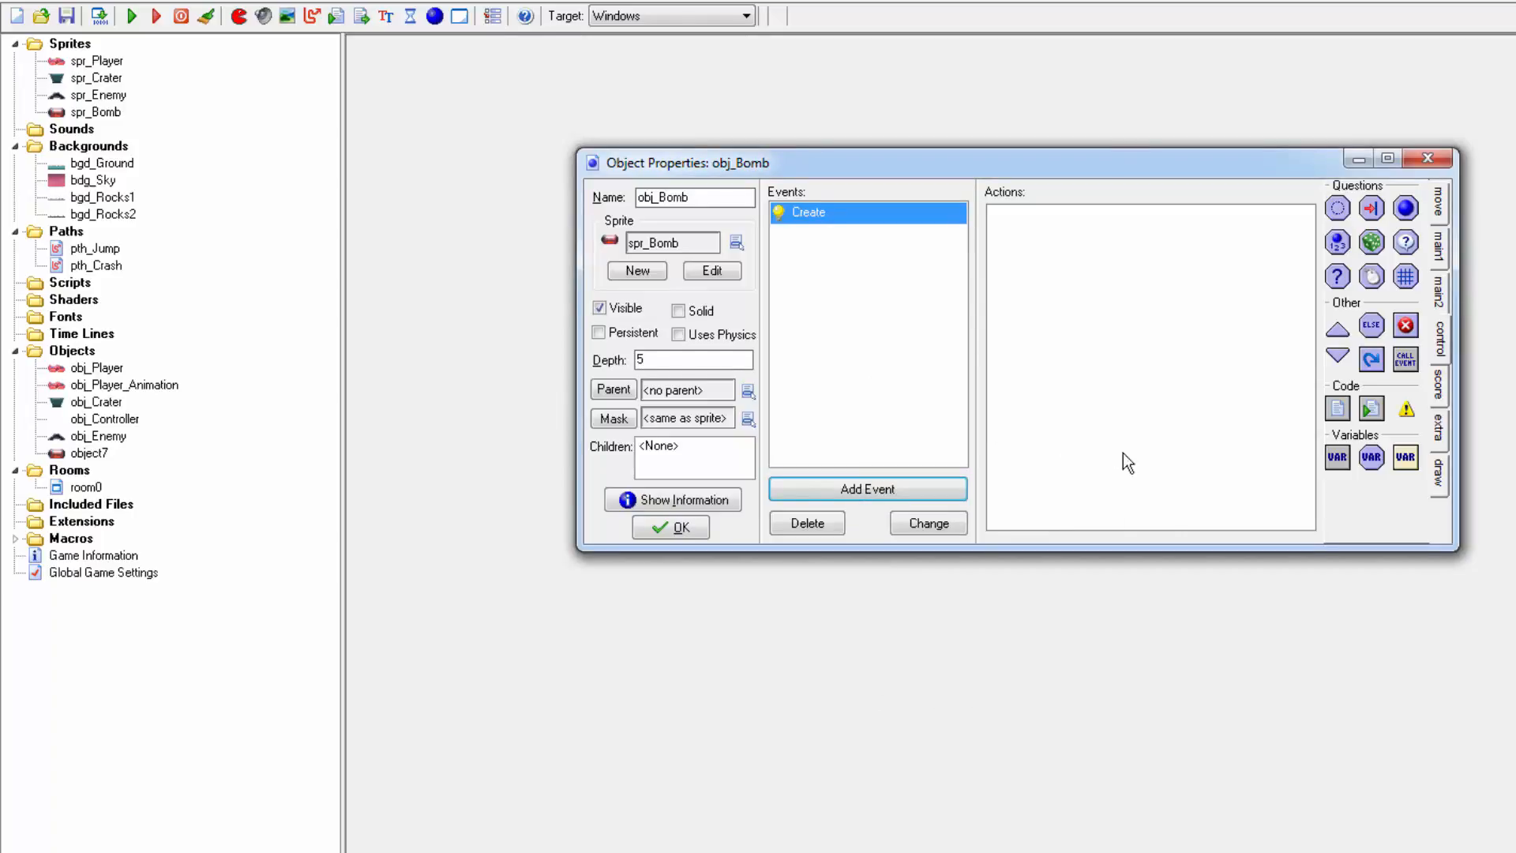
{"action": "left_click", "coordinate": [1434, 212]}
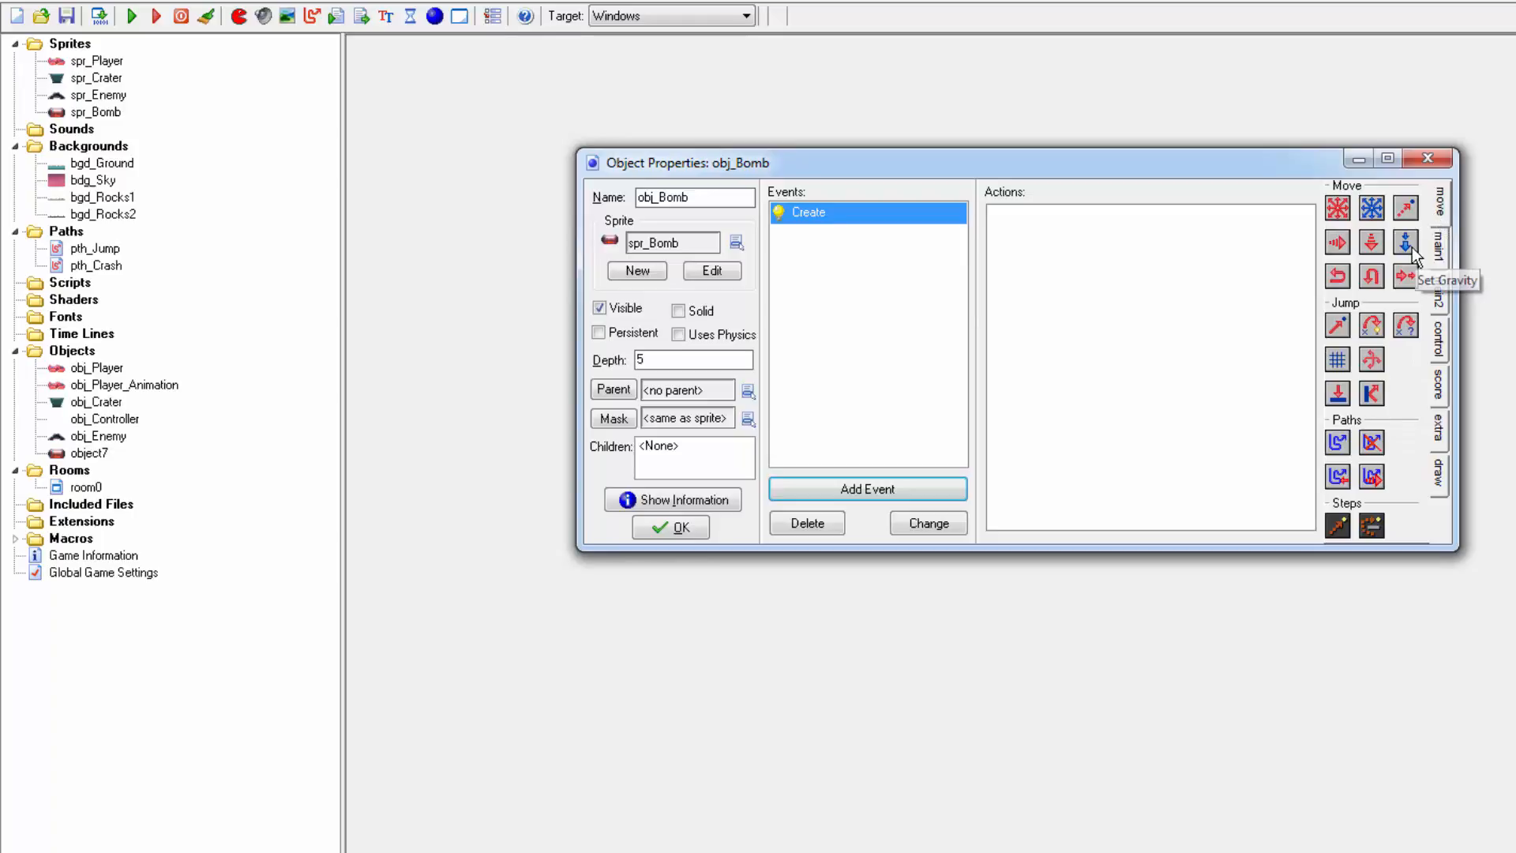
{"action": "left_click_drag", "start_coordinate": [1412, 248], "coordinate": [1120, 325]}
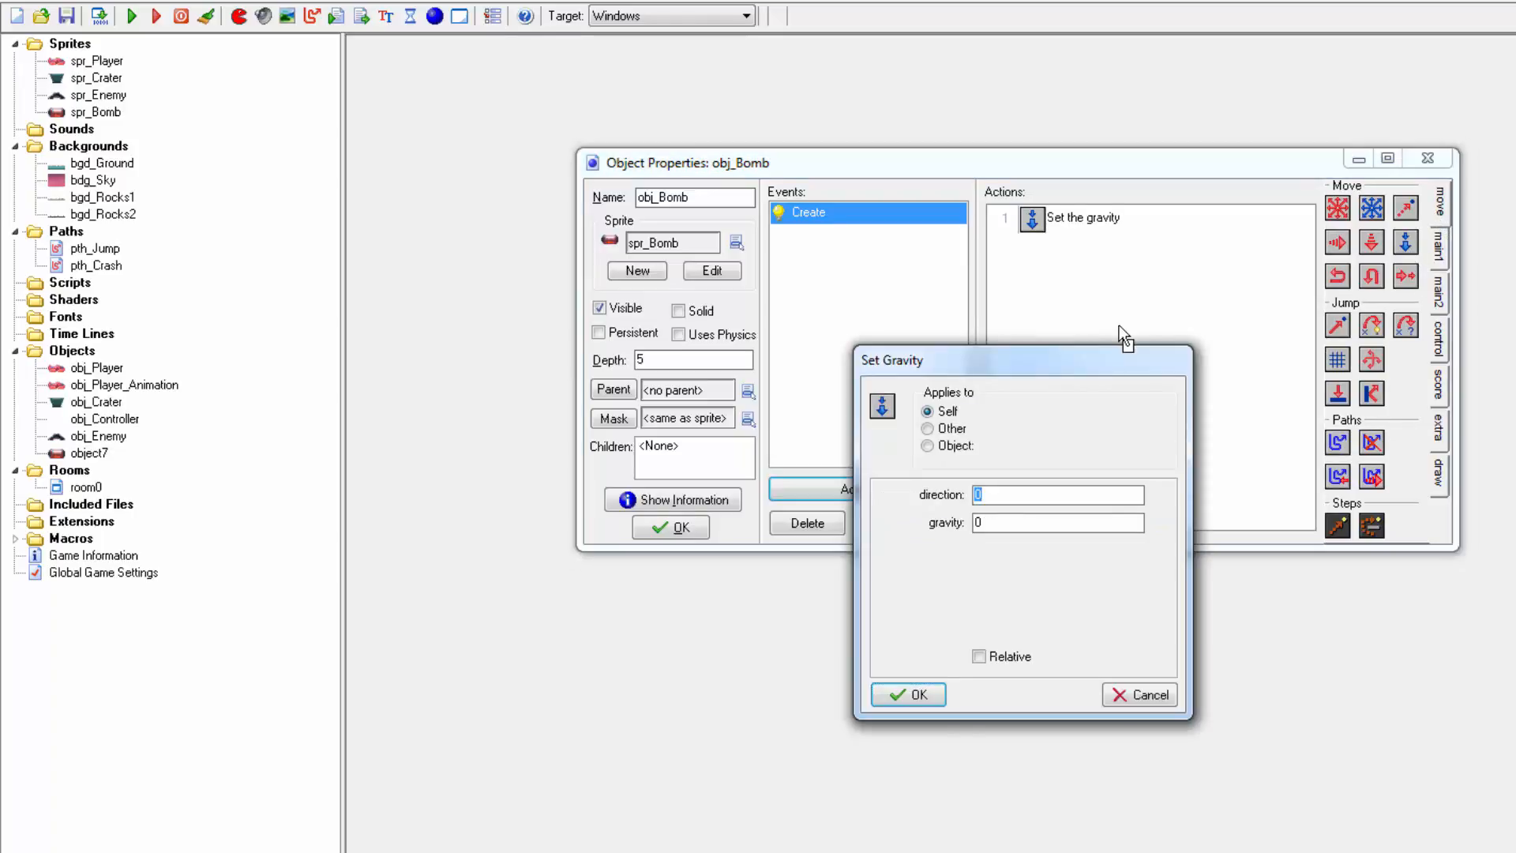
{"action": "type", "text": "270"}
{"action": "key", "text": "Tab"}
{"action": "type", "text": "0.4"}
{"action": "left_click", "coordinate": [933, 690]}
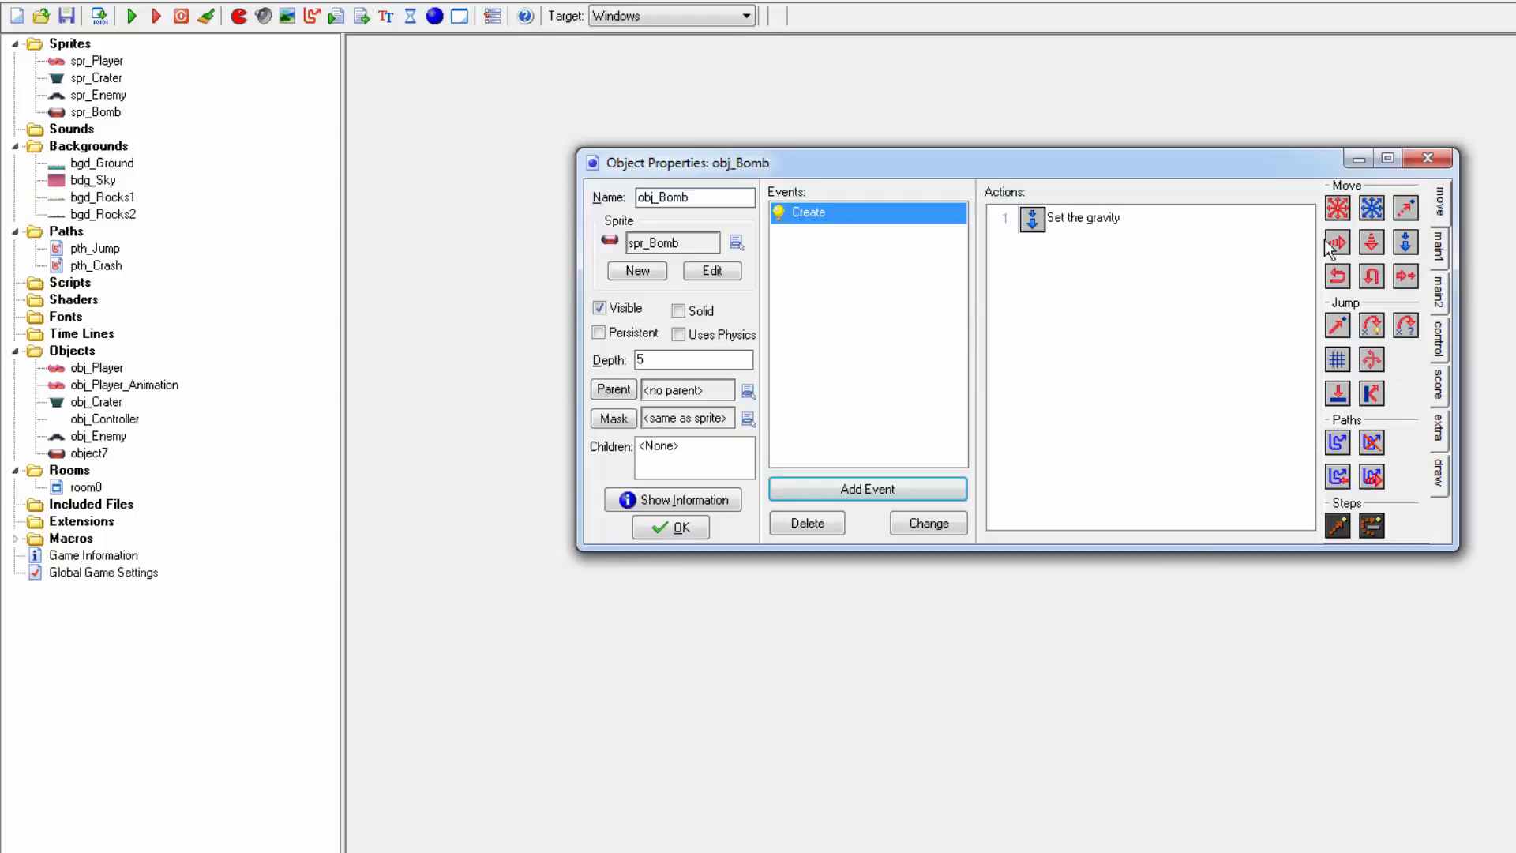
Add a Speed Horizontal action with a speed of 4 to obj_Bomb's Create event and save the object
{"action": "left_click_drag", "start_coordinate": [1334, 245], "coordinate": [1135, 347]}
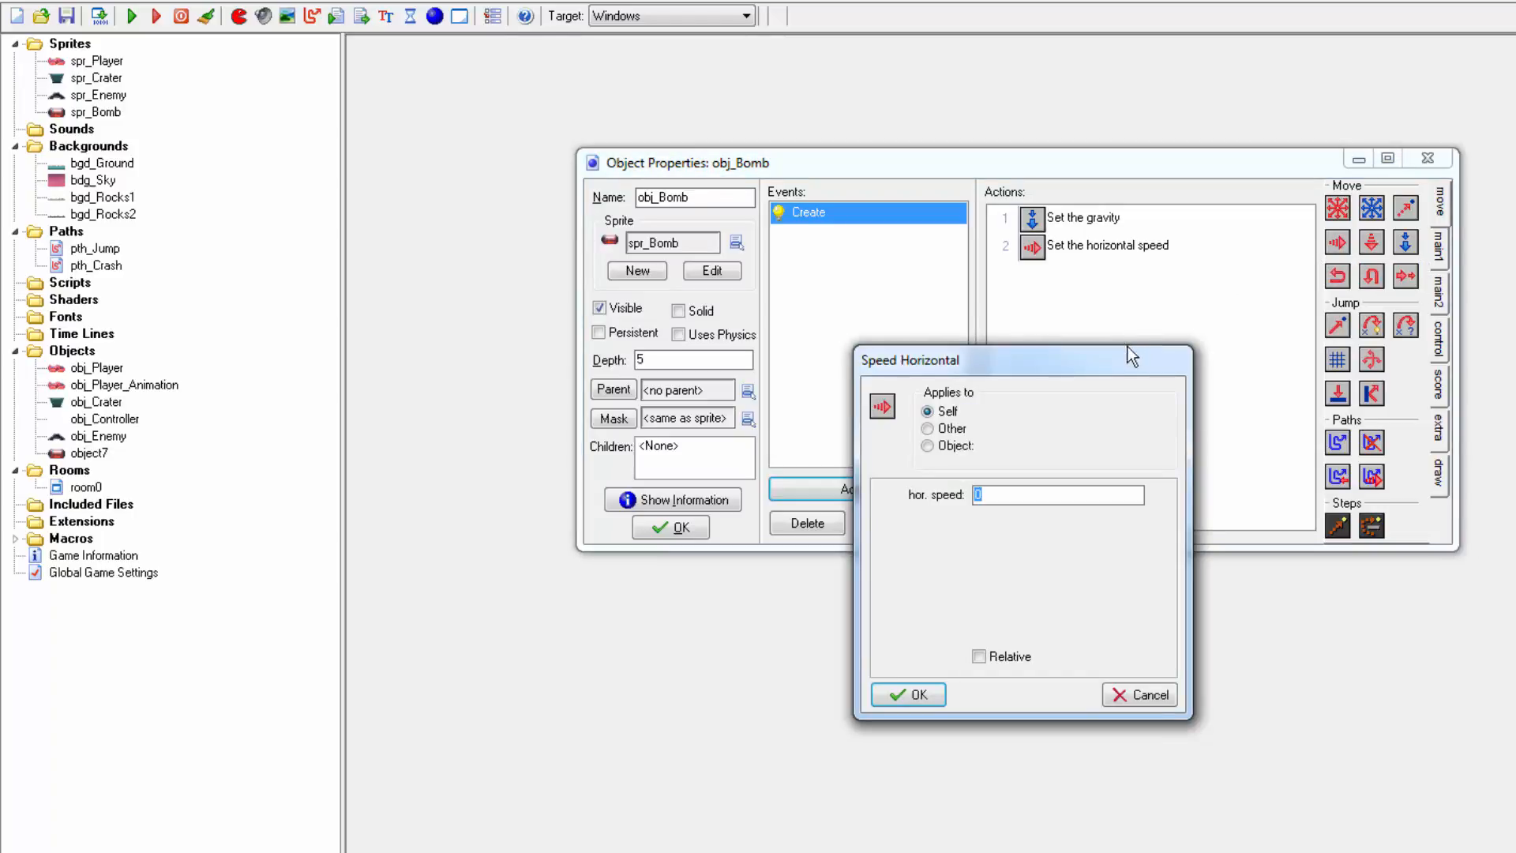
{"action": "type", "text": "4"}
{"action": "left_click", "coordinate": [920, 694]}
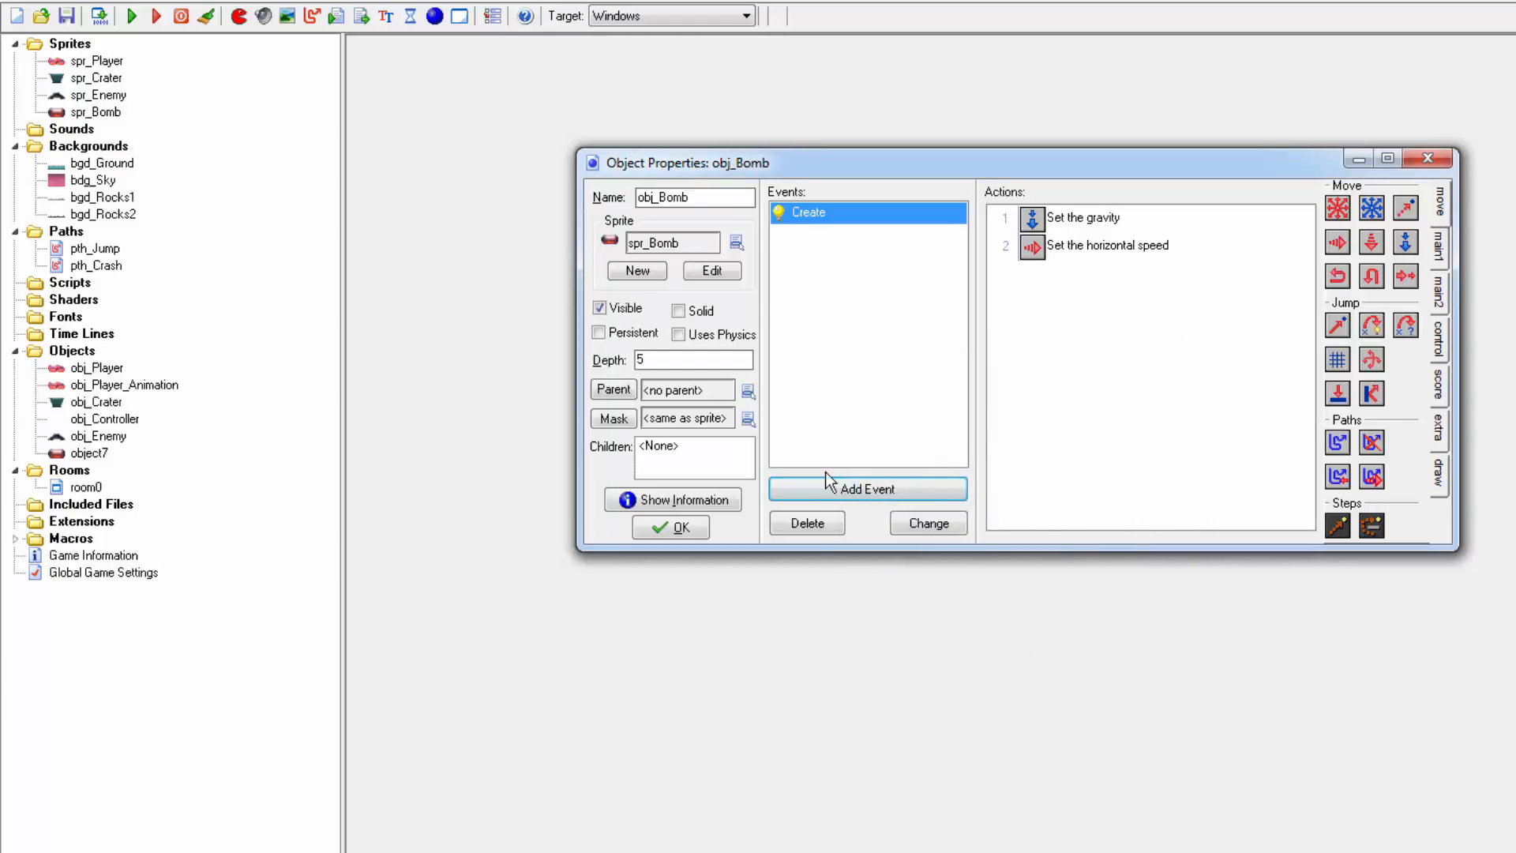
{"action": "left_click", "coordinate": [652, 527]}
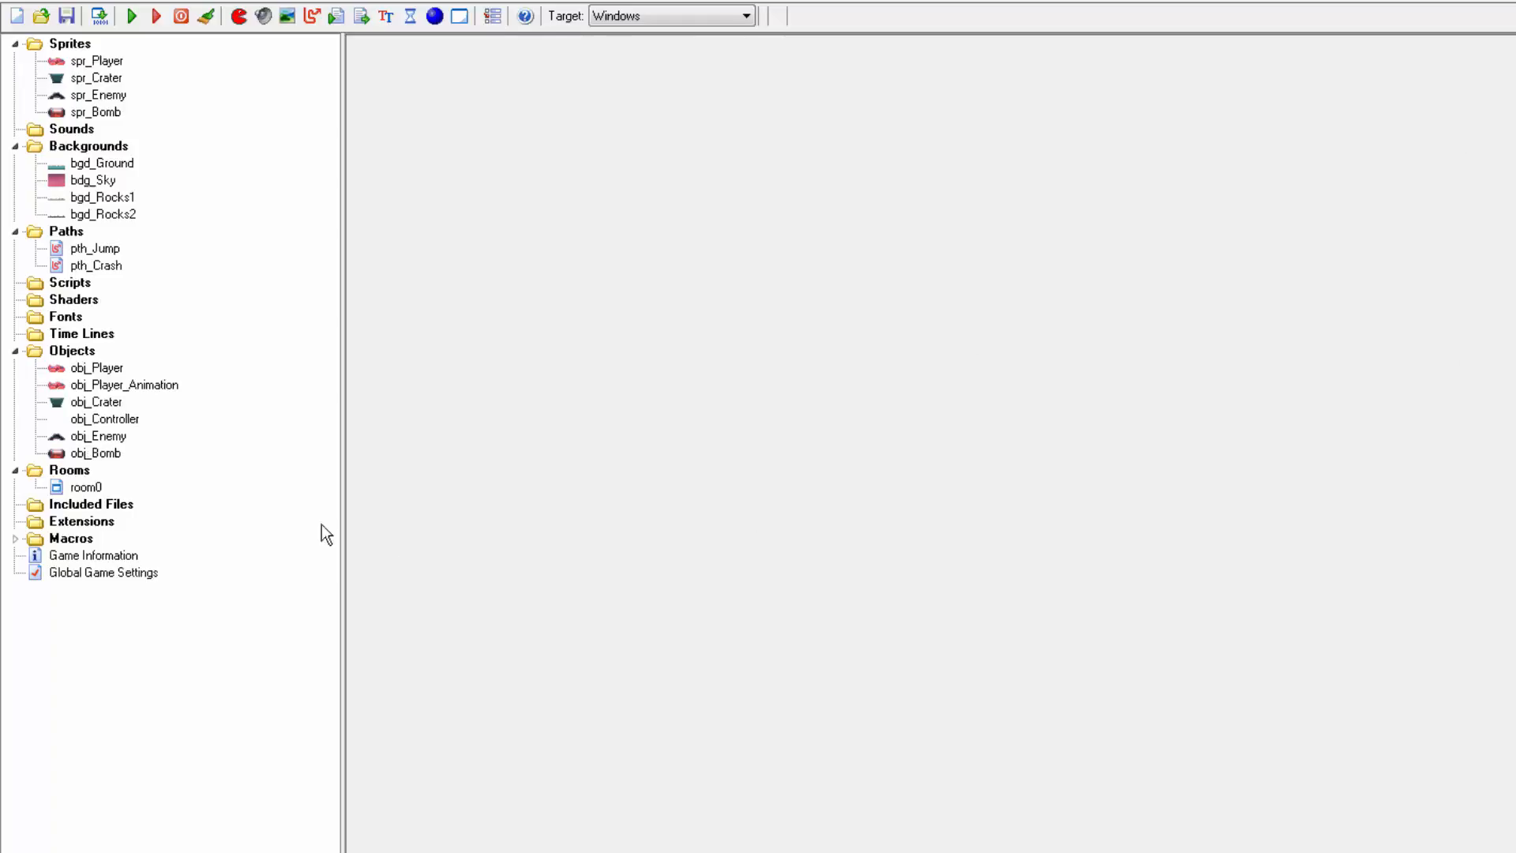
Open obj_Enemy and add an Alarm 1 event to it
{"action": "double_click", "coordinate": [95, 438]}
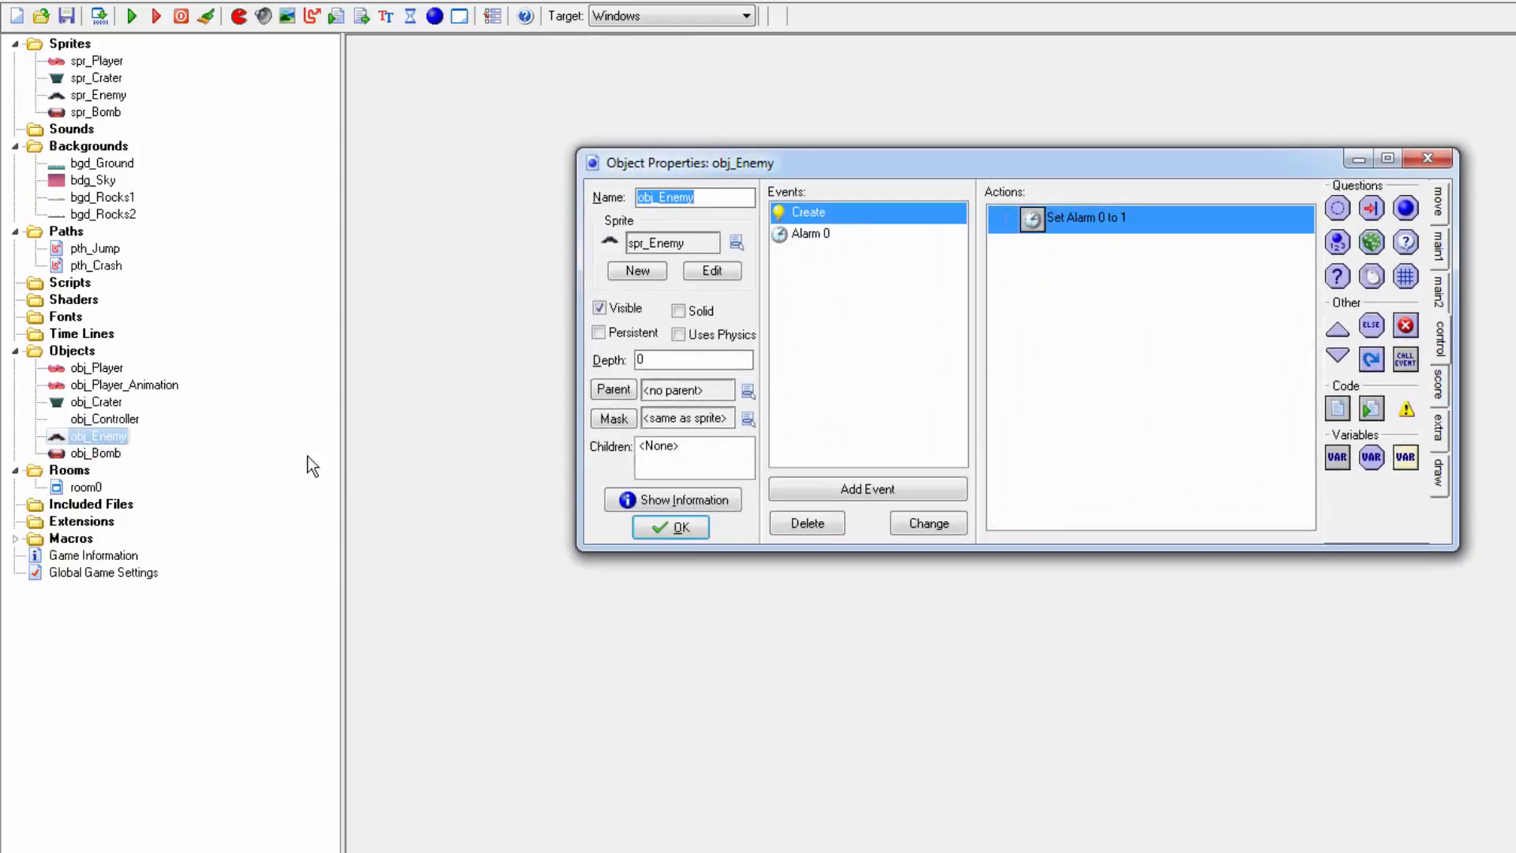
{"action": "left_click", "coordinate": [805, 482]}
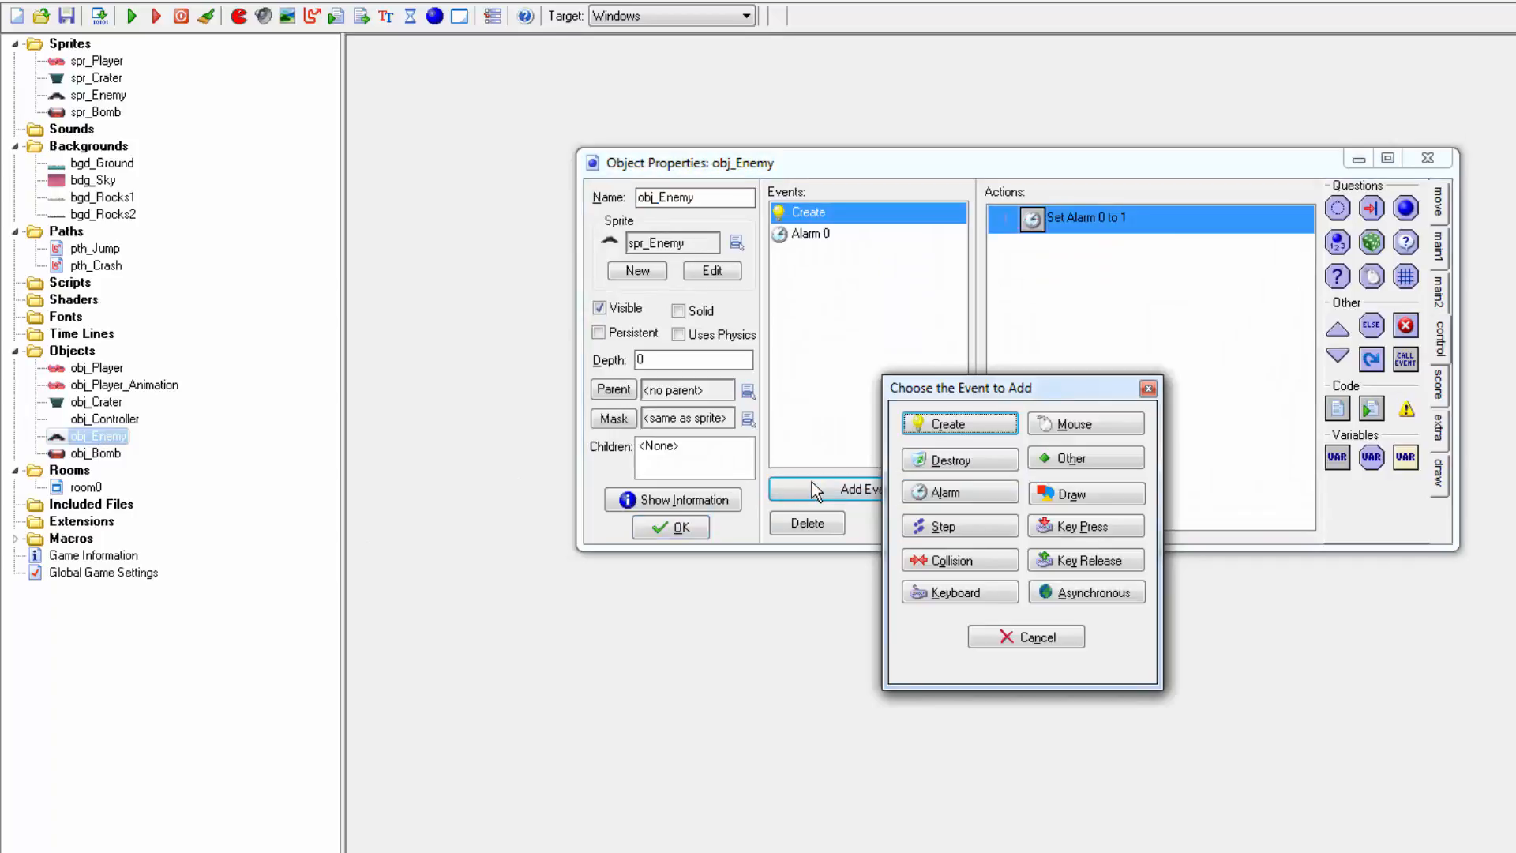
{"action": "left_click", "coordinate": [908, 491]}
{"action": "left_click", "coordinate": [962, 528]}
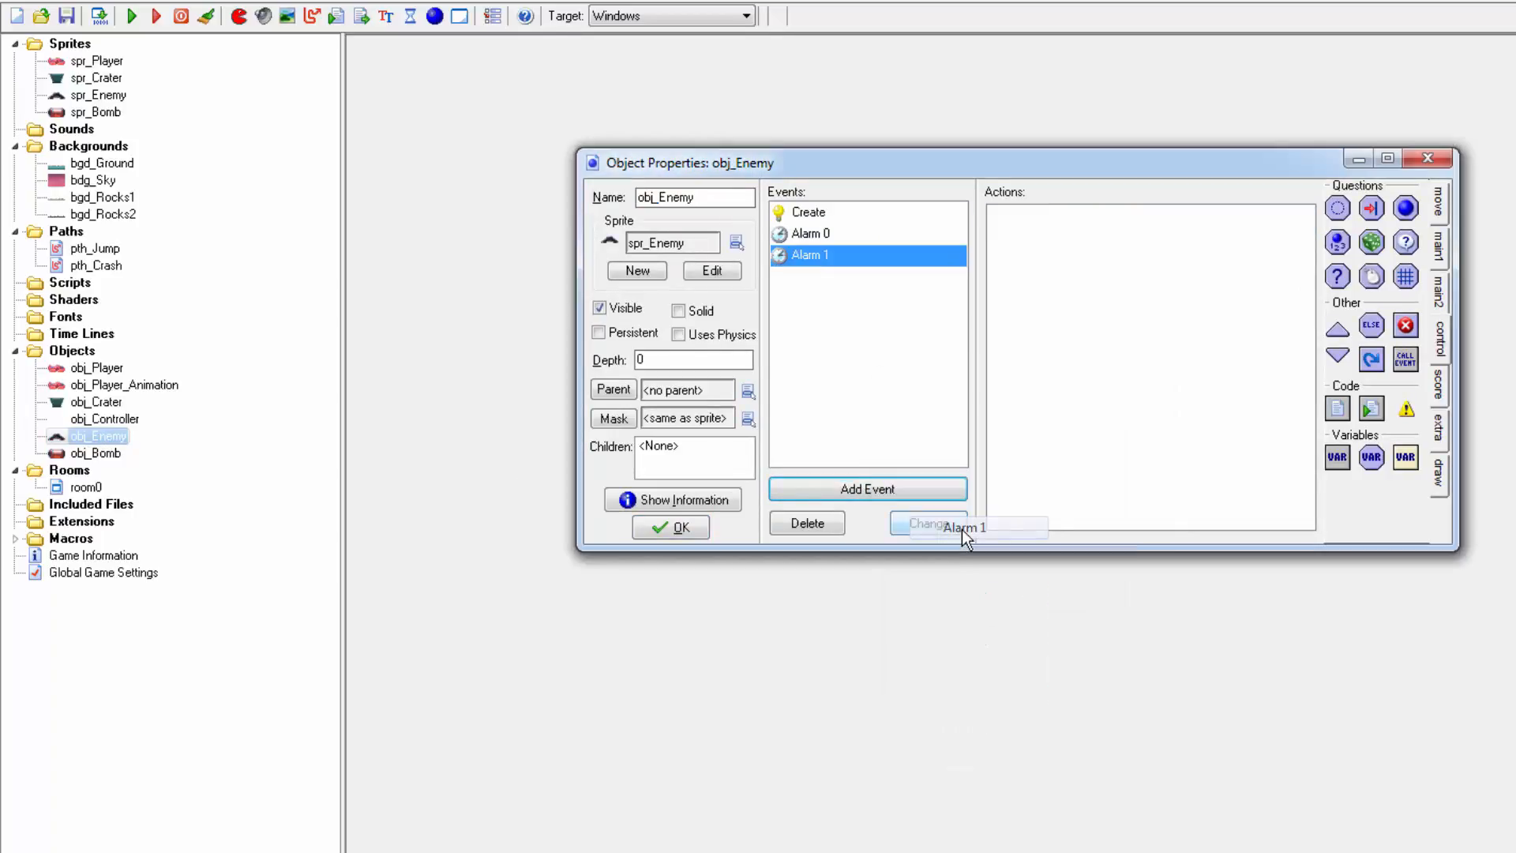
Add a Create Instance action to obj_Enemy's Alarm 1 event that spawns obj_Bomb at relative position 0, 0
{"action": "left_click", "coordinate": [1438, 261]}
{"action": "left_click_drag", "start_coordinate": [1337, 207], "coordinate": [1135, 314]}
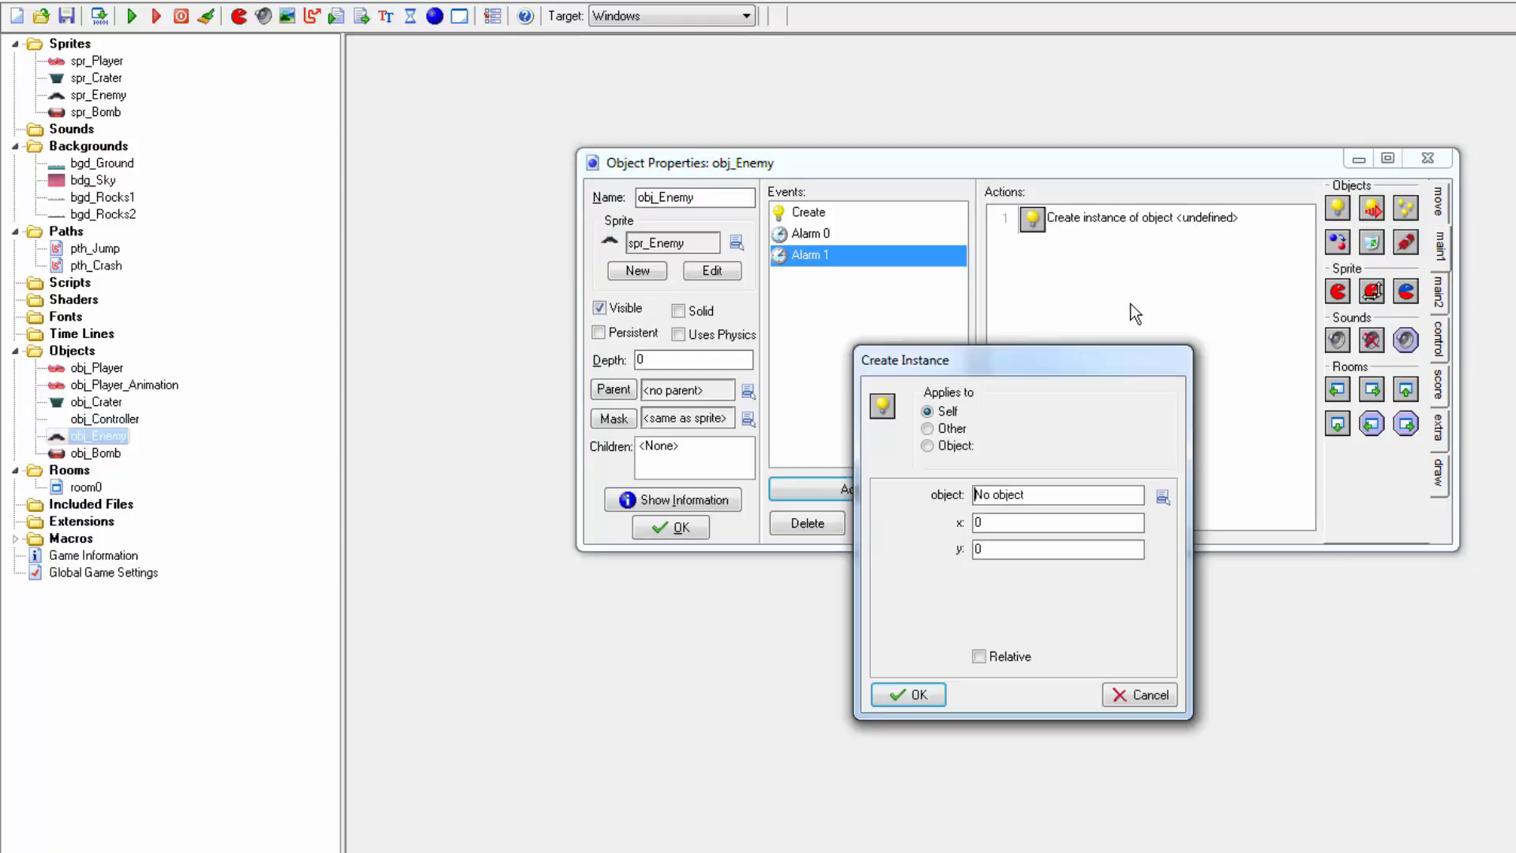
{"action": "left_click", "coordinate": [1159, 498]}
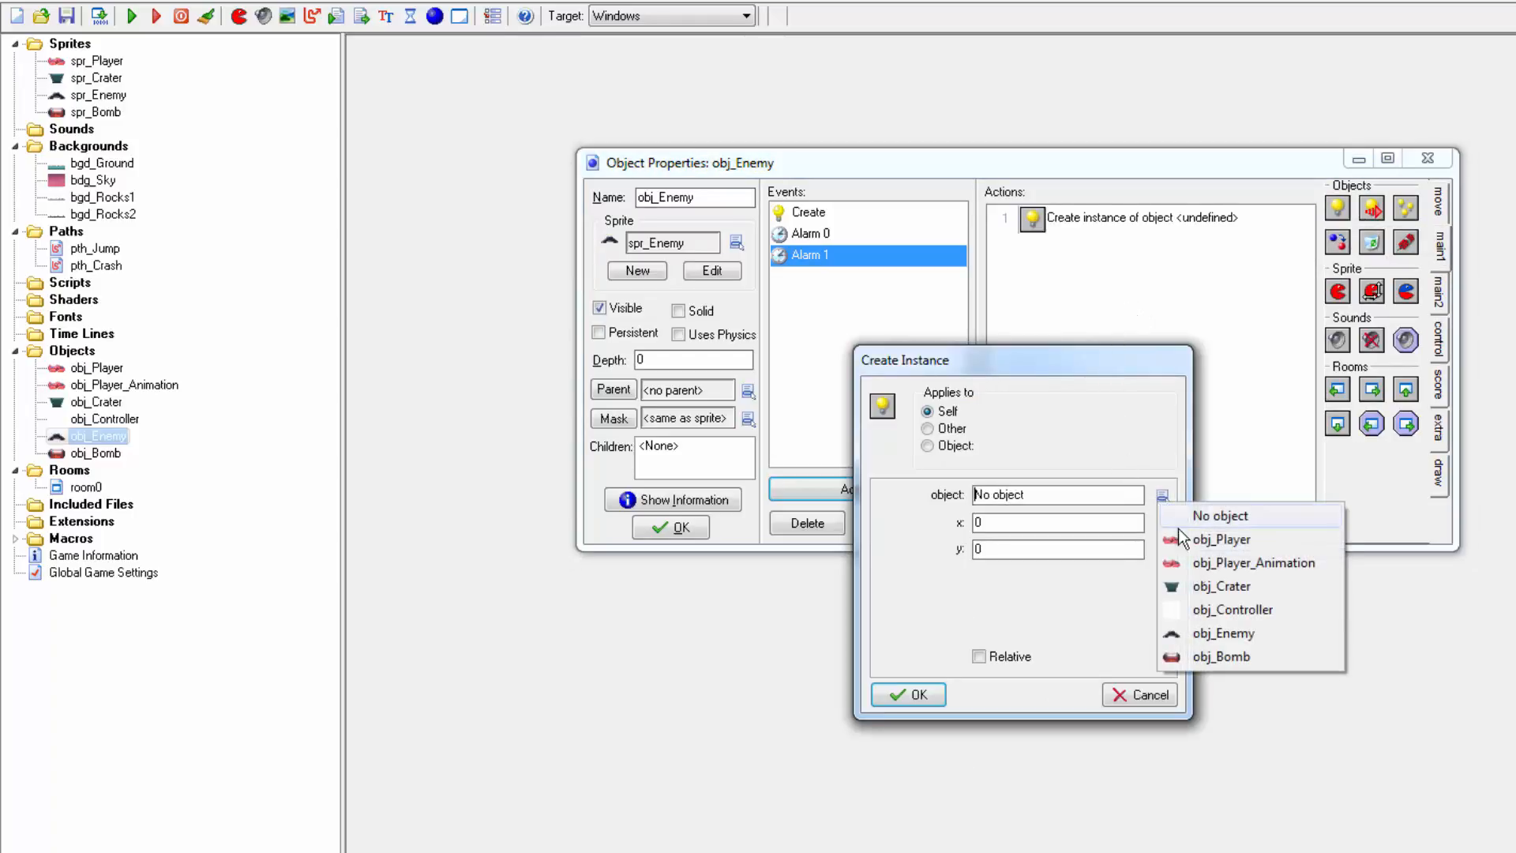
{"action": "left_click", "coordinate": [1220, 656]}
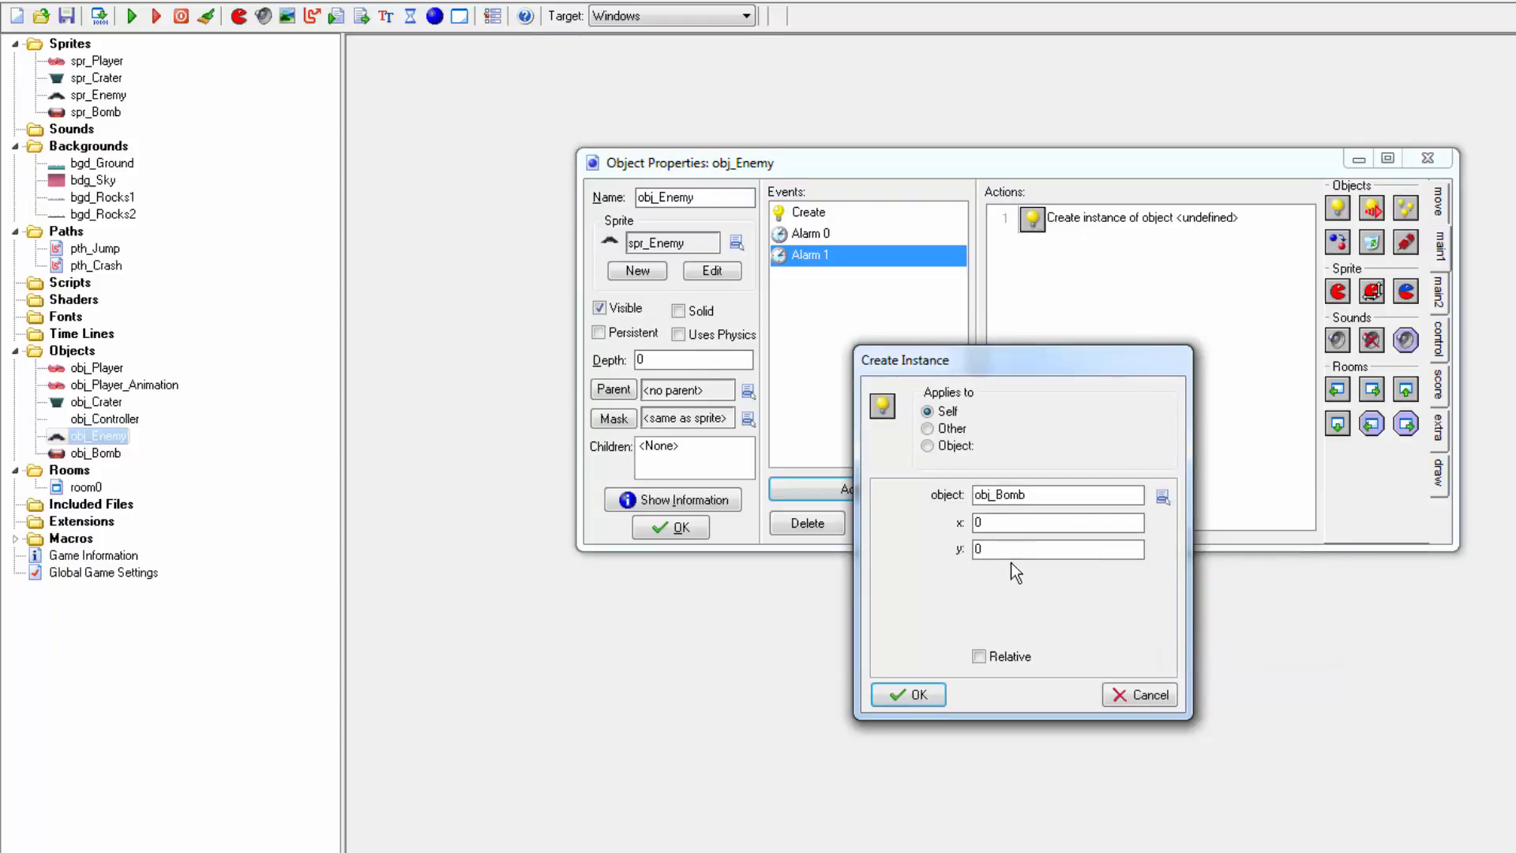
{"action": "left_click", "coordinate": [978, 656]}
{"action": "left_click", "coordinate": [909, 697]}
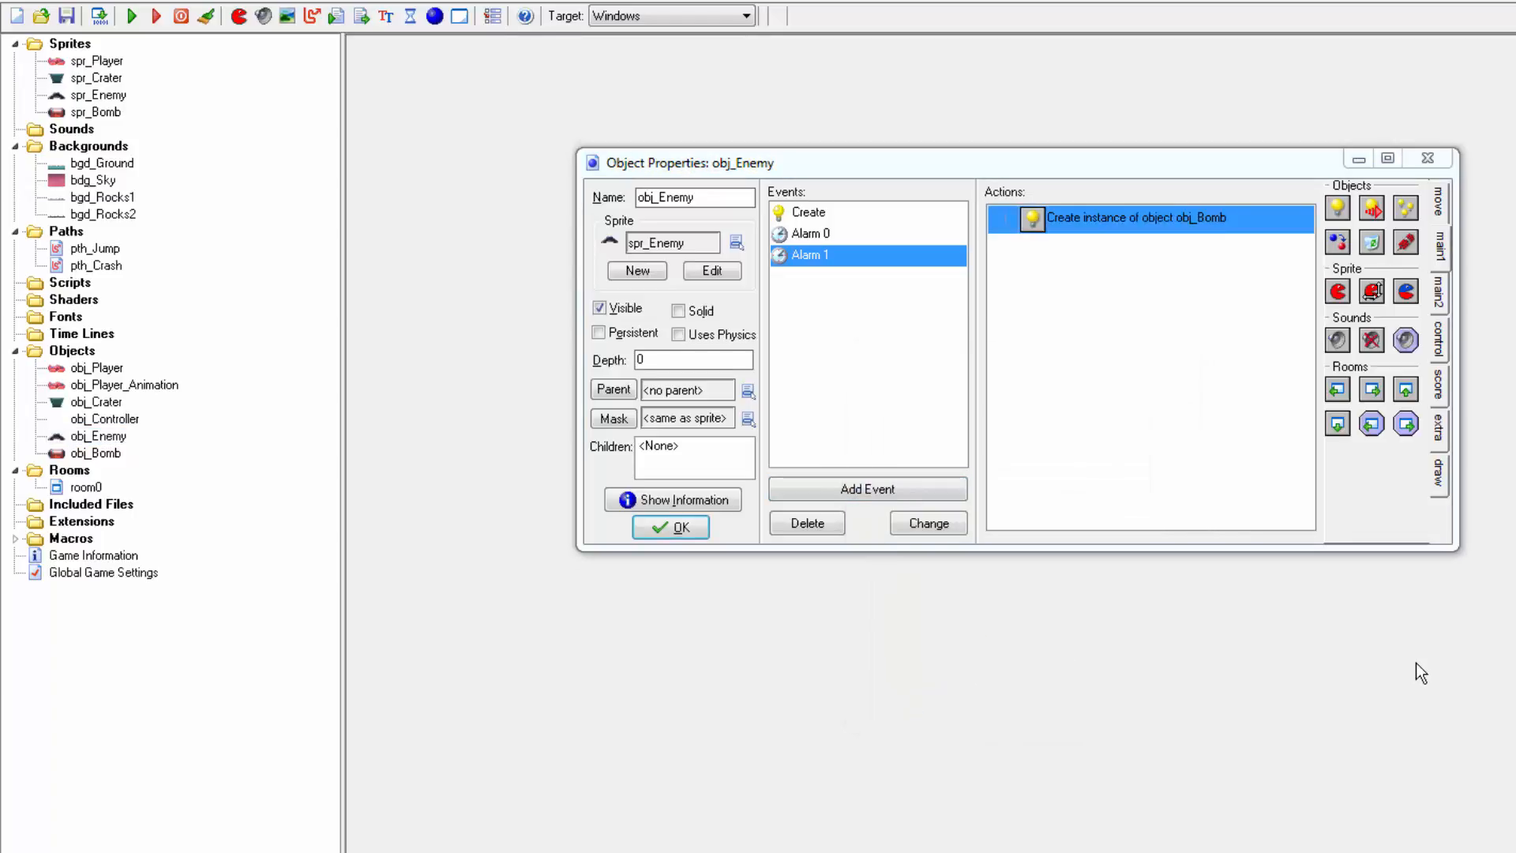
Add a Set Alarm action to obj_Enemy's Alarm 1 event that sets Alarm 1 to 120 steps
{"action": "left_click", "coordinate": [1439, 299]}
{"action": "left_click_drag", "start_coordinate": [1342, 217], "coordinate": [1223, 319]}
{"action": "type", "text": "120"}
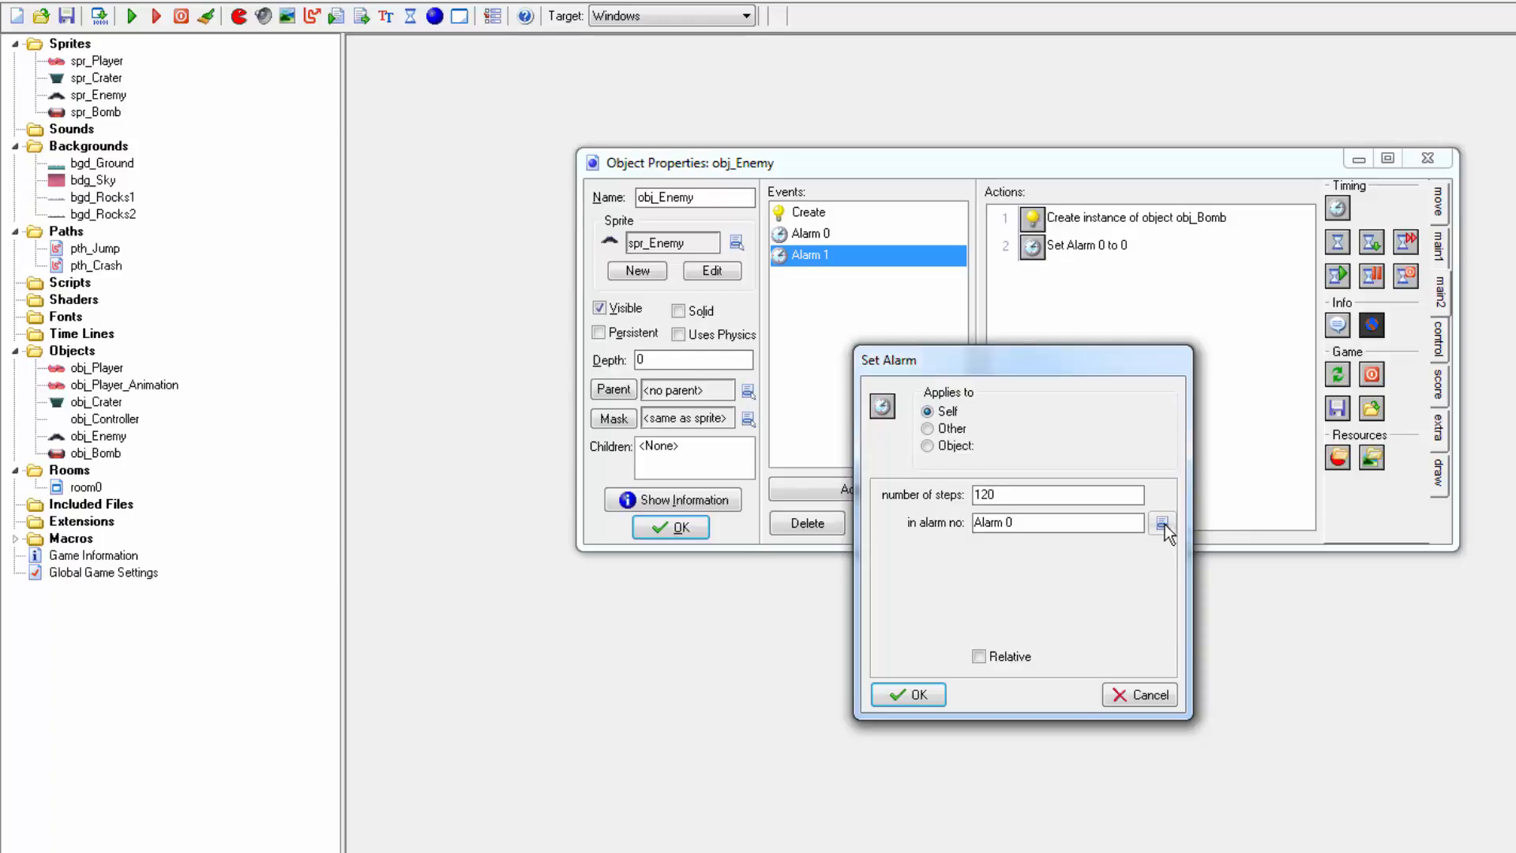
{"action": "left_click", "coordinate": [1163, 527]}
{"action": "left_click", "coordinate": [1191, 558]}
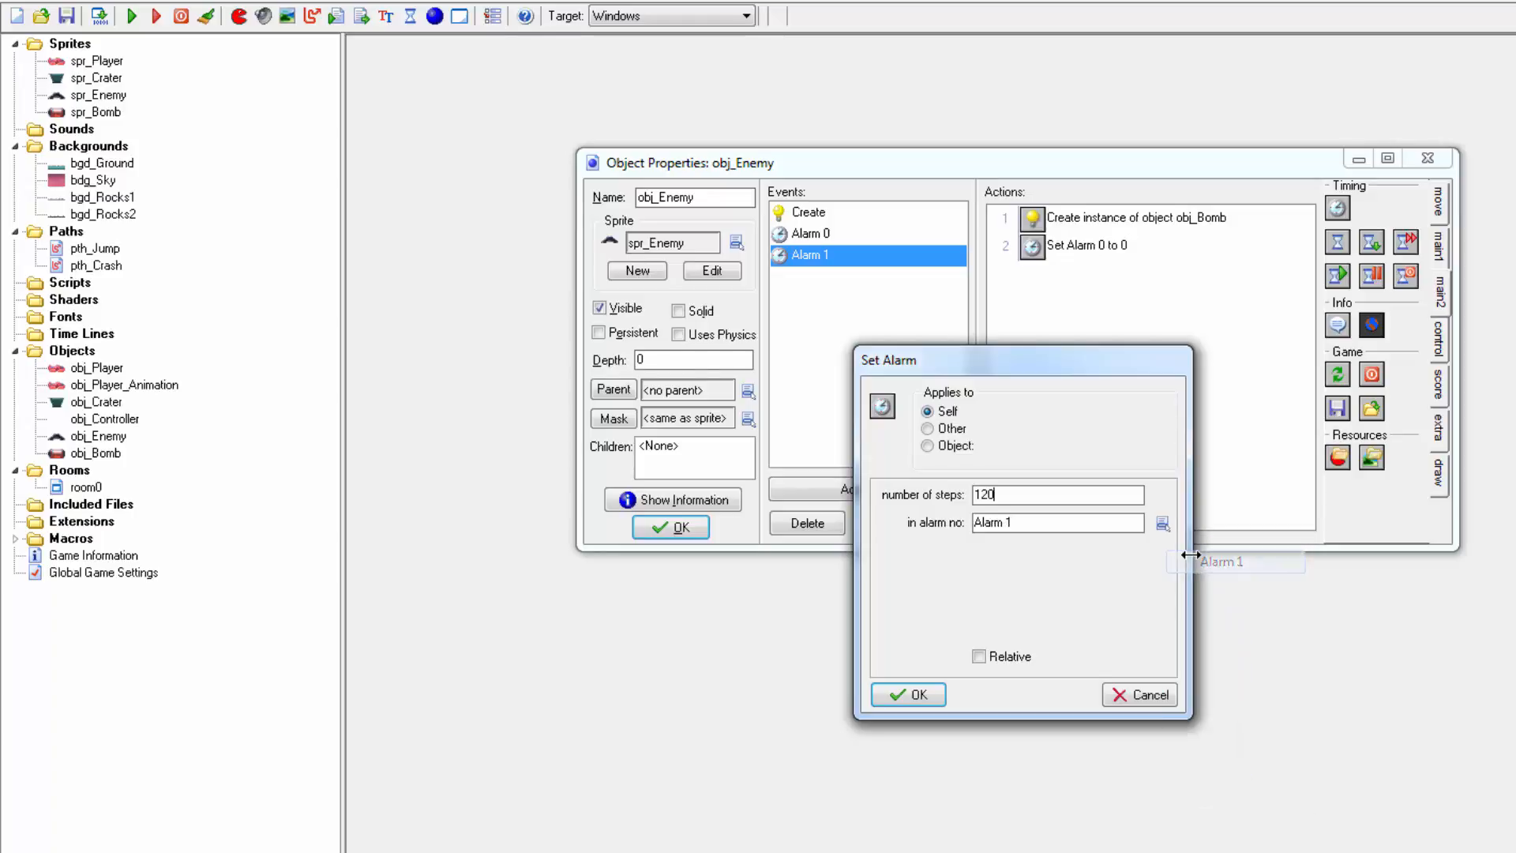
{"action": "left_click", "coordinate": [900, 694]}
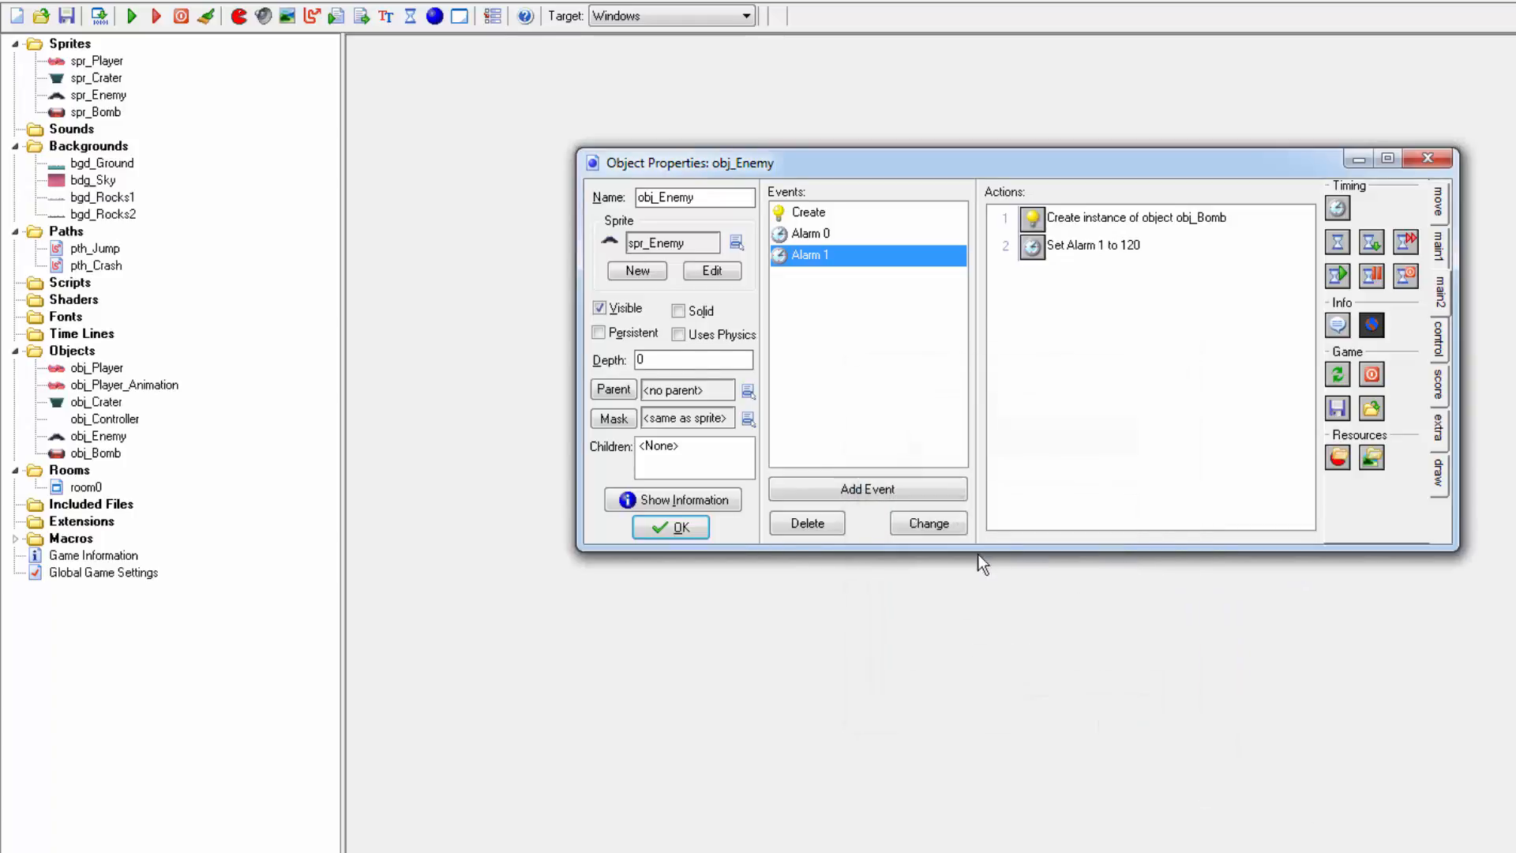
Copy the Set Alarm 1 action from obj_Enemy's Alarm 1 event into its Create event
{"action": "right_click", "coordinate": [1097, 245]}
{"action": "left_click", "coordinate": [1072, 259]}
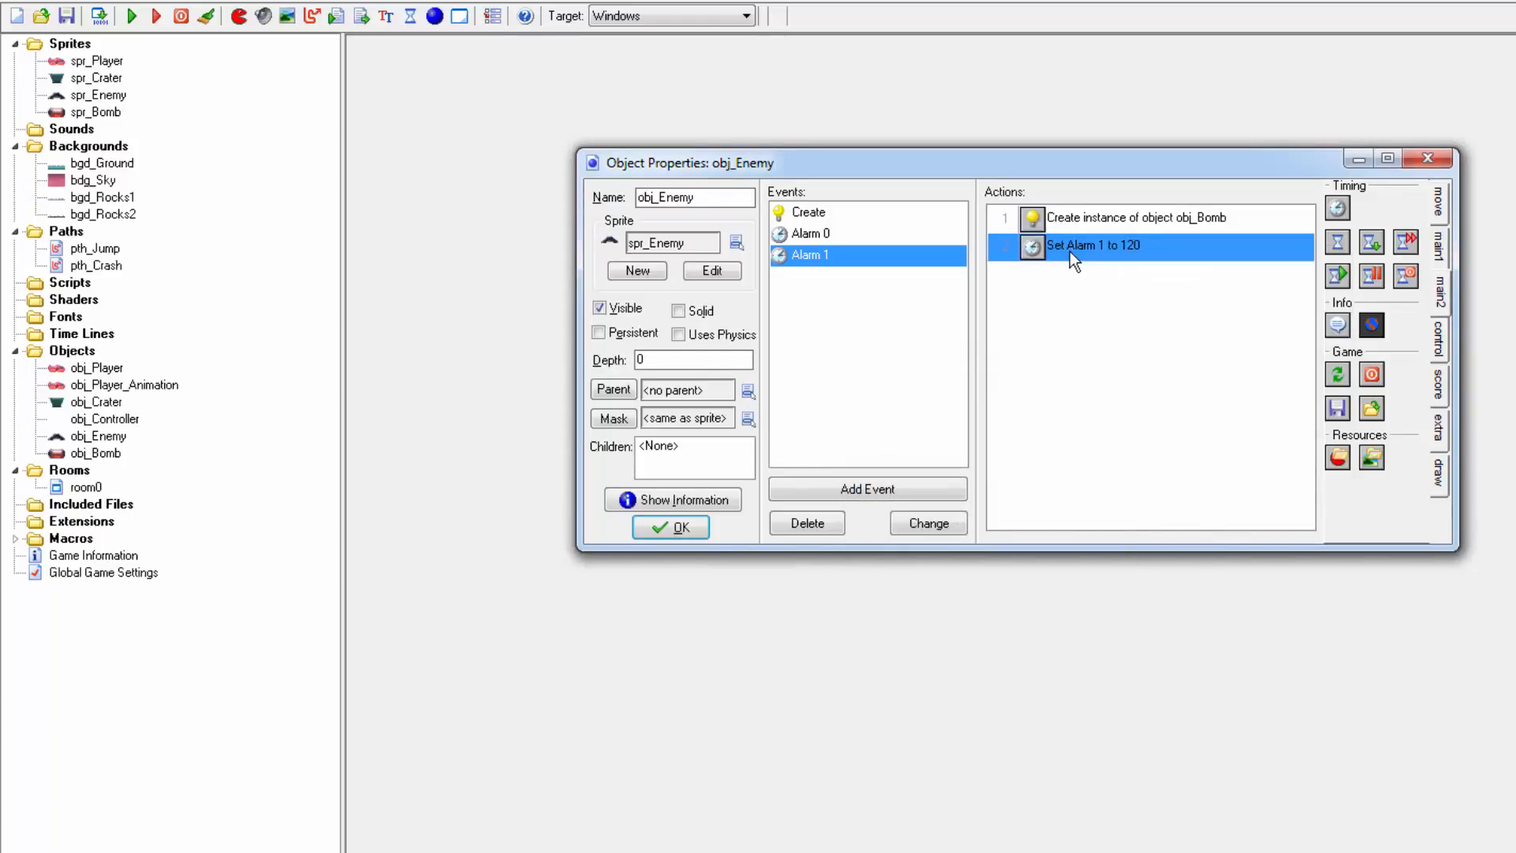
{"action": "right_click", "coordinate": [1072, 259]}
{"action": "left_click", "coordinate": [1125, 341]}
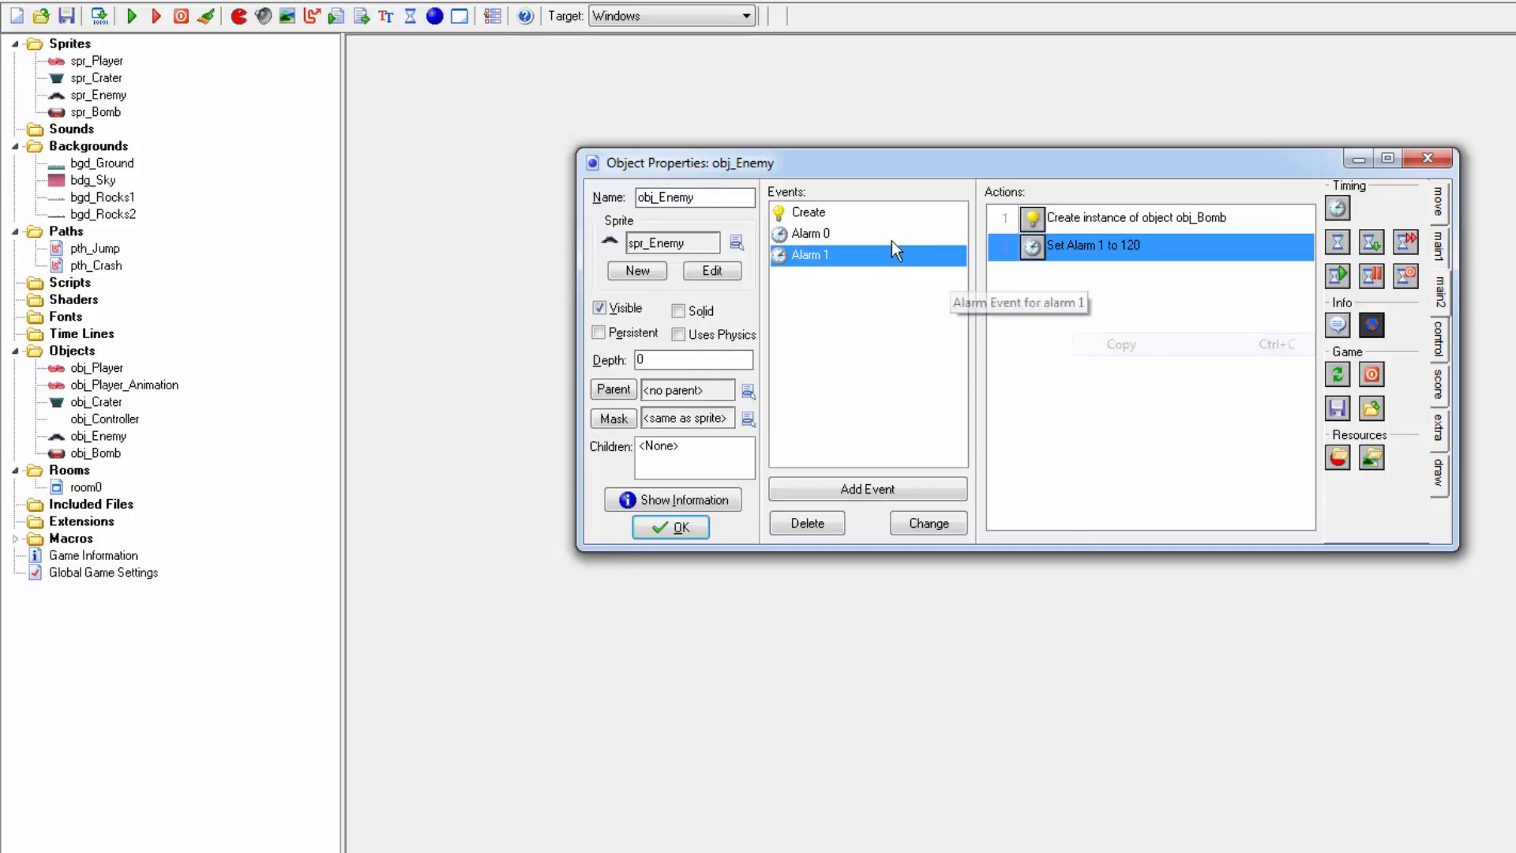
{"action": "left_click", "coordinate": [857, 213]}
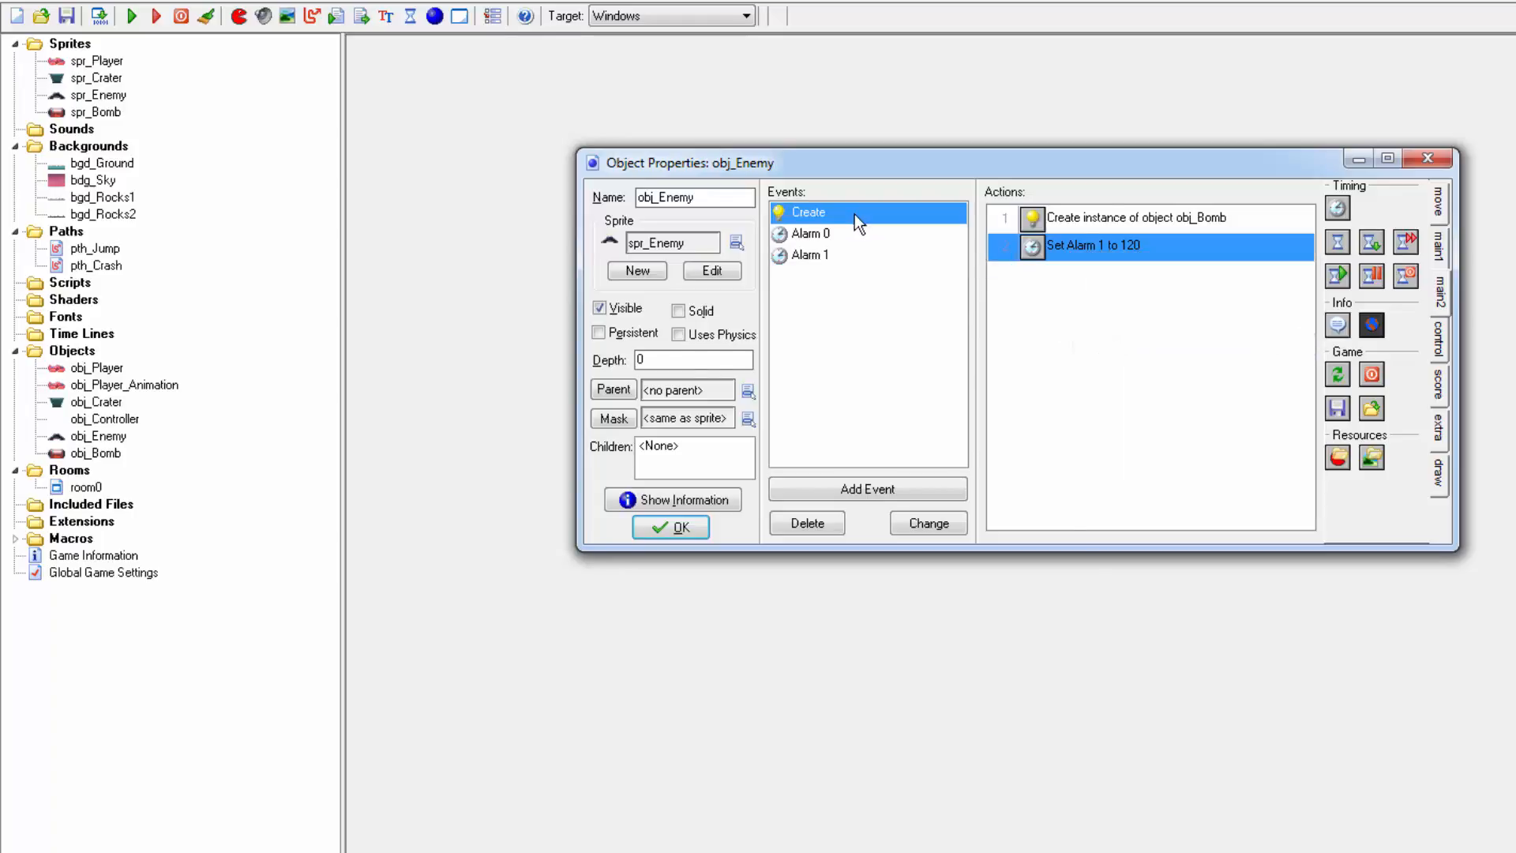
{"action": "right_click", "coordinate": [1089, 297]}
{"action": "left_click", "coordinate": [1143, 412]}
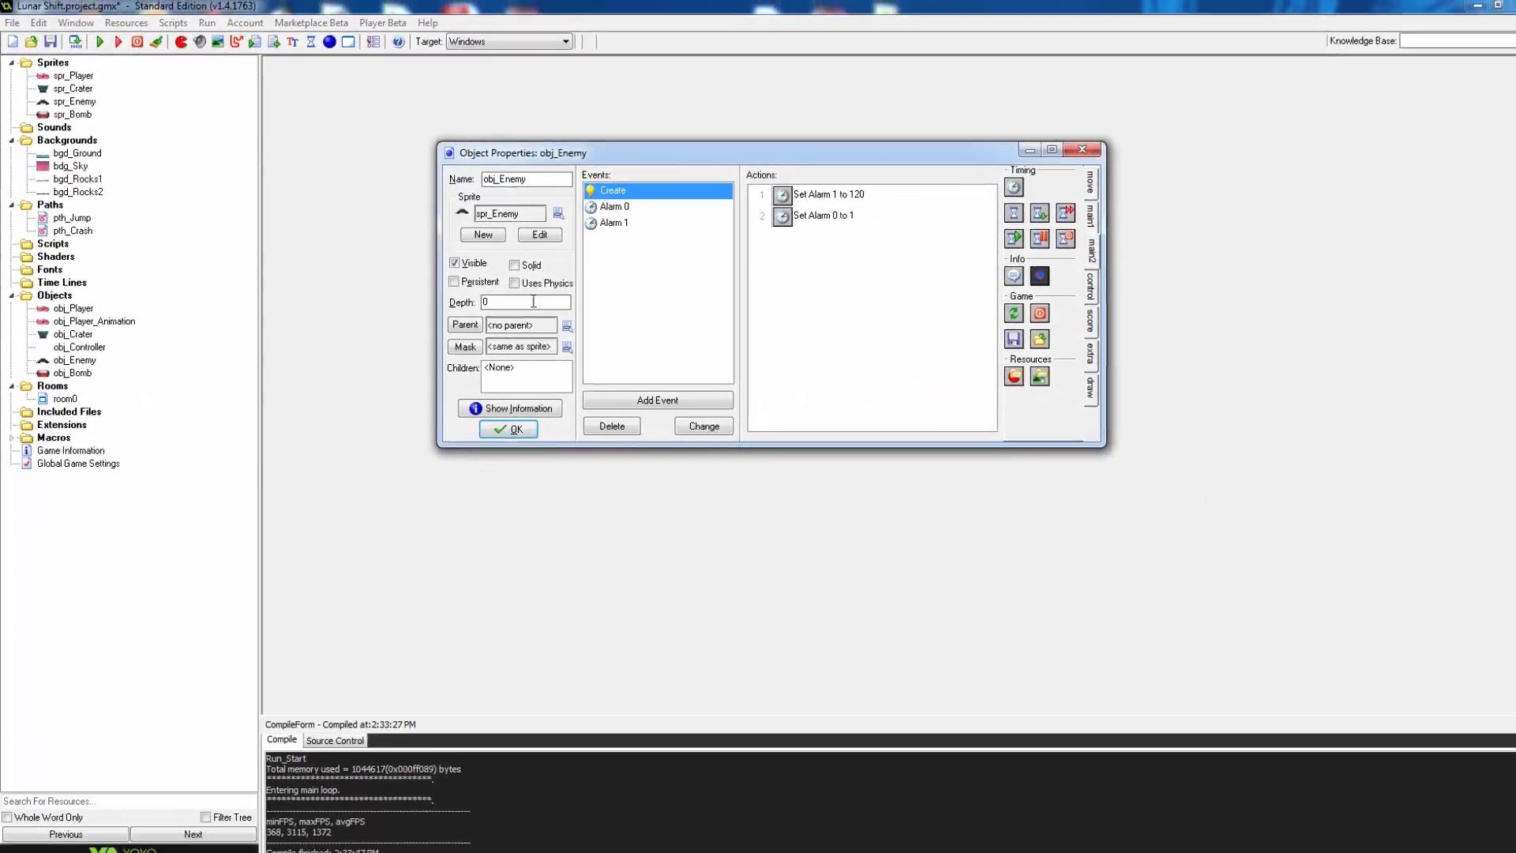
Test-run the game with the player jumping while enemies drop bombs, close it, and save obj_Enemy
{"action": "left_click", "coordinate": [99, 41]}
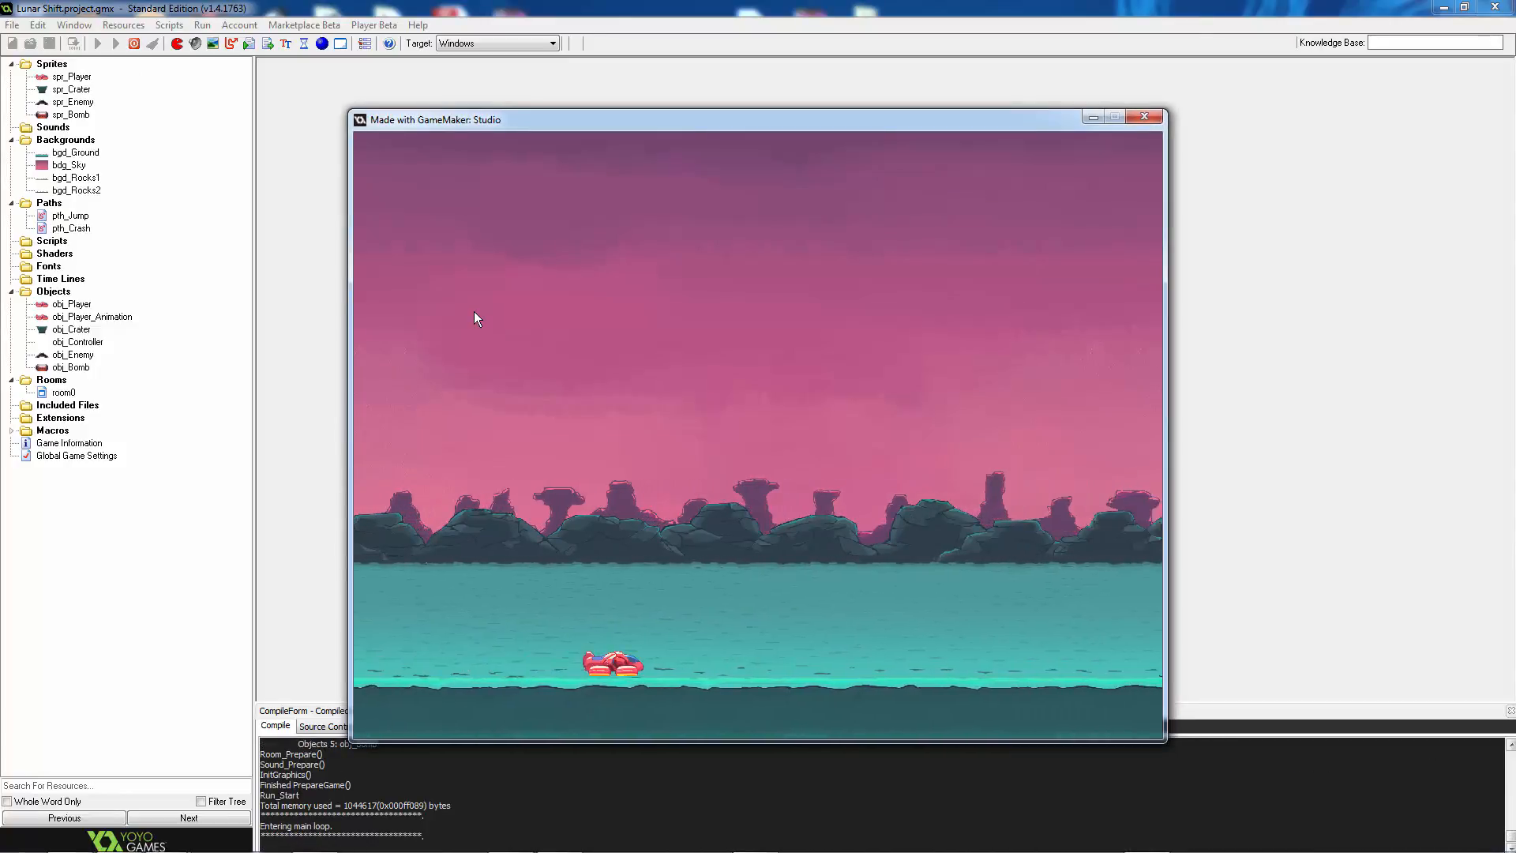
{"action": "key", "text": "space"}
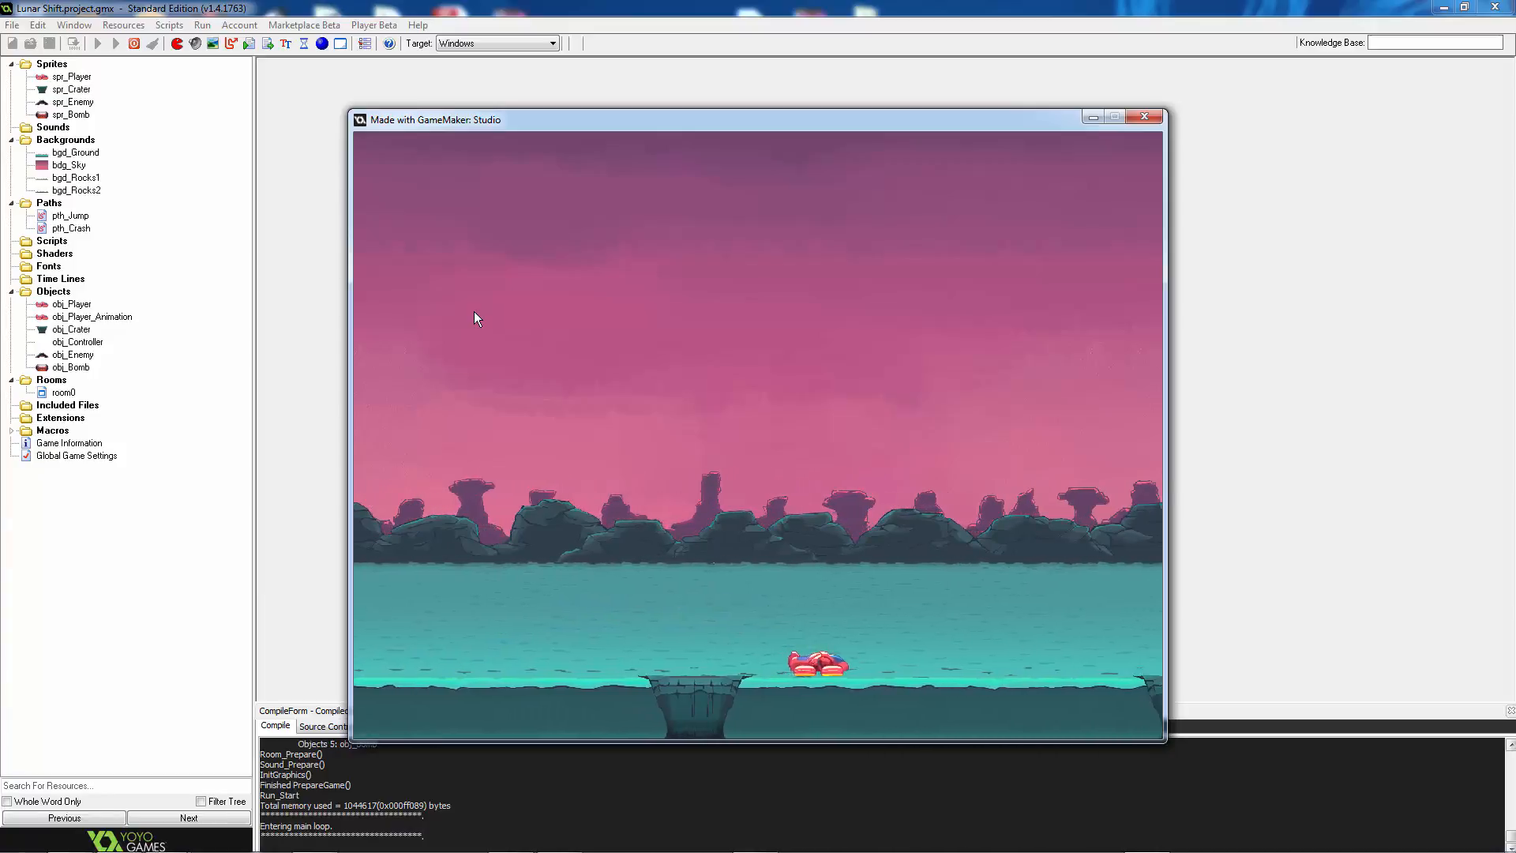
{"action": "key", "text": "space"}
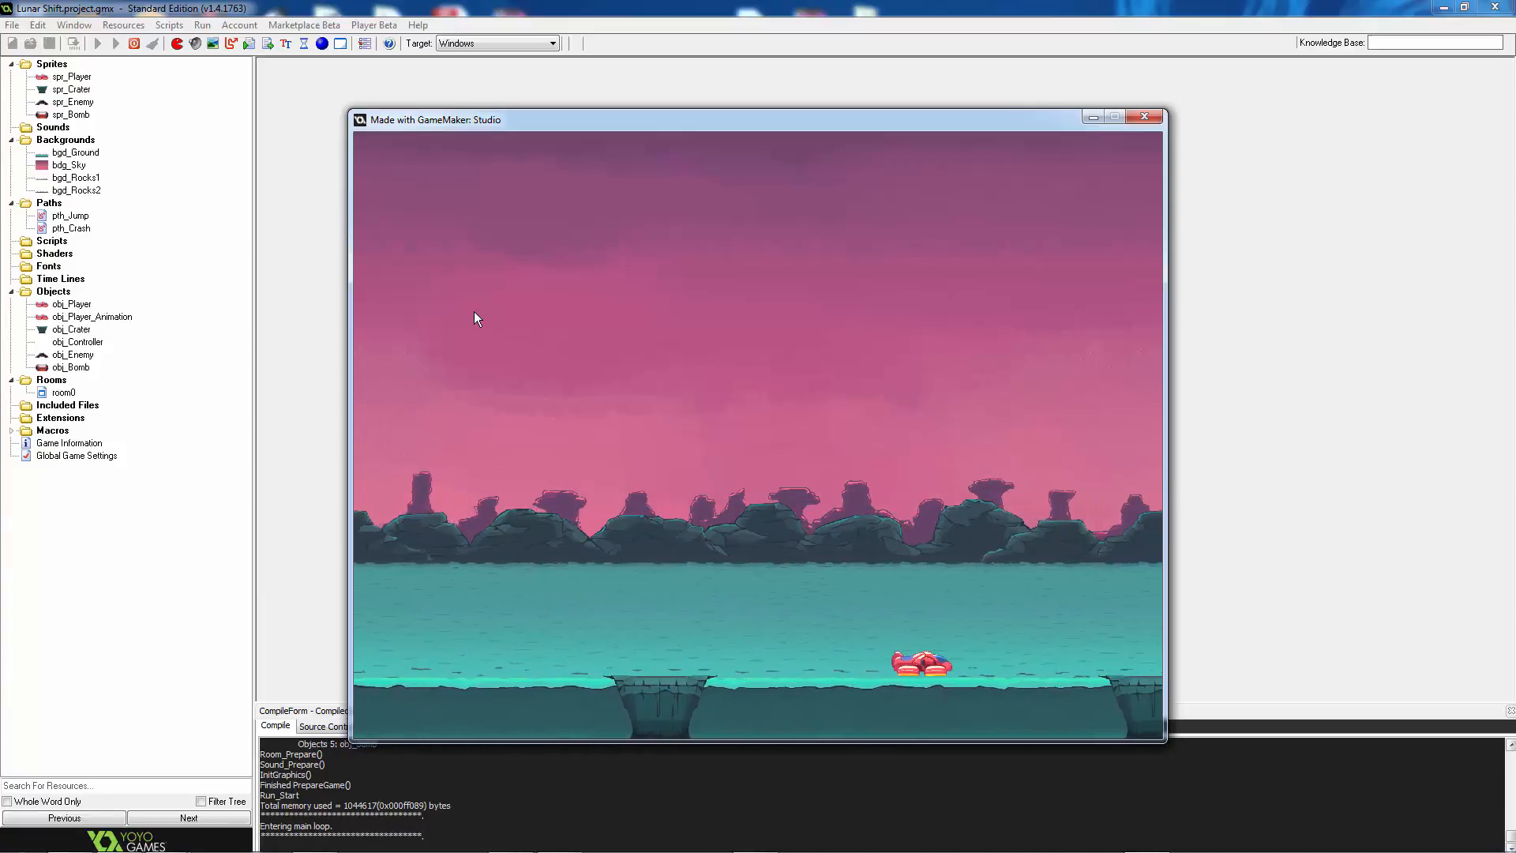
{"action": "key", "text": "space"}
{"action": "key", "text": "space"}
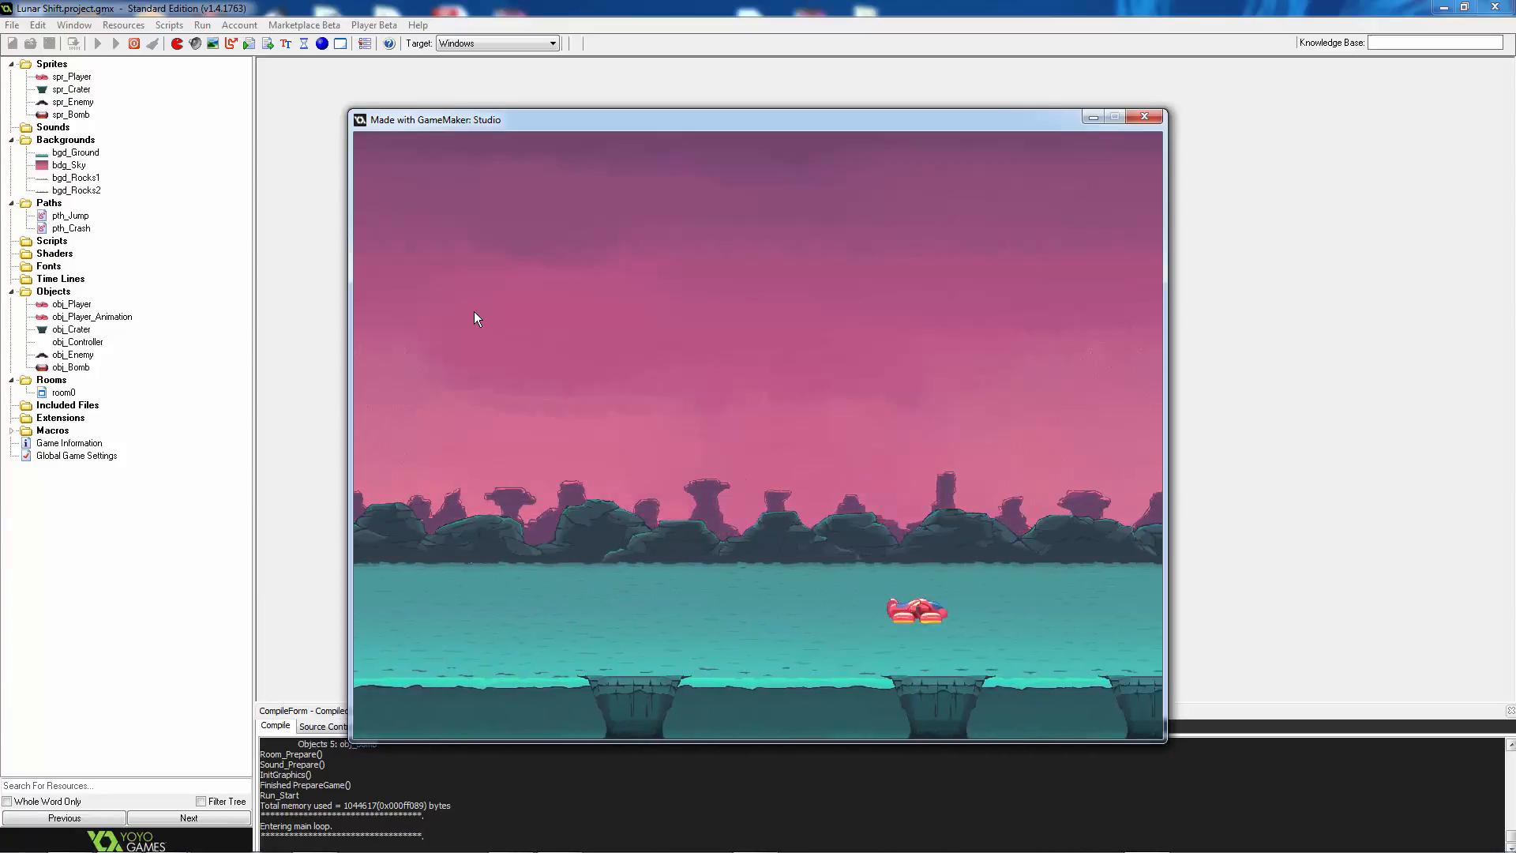
{"action": "key", "text": "space"}
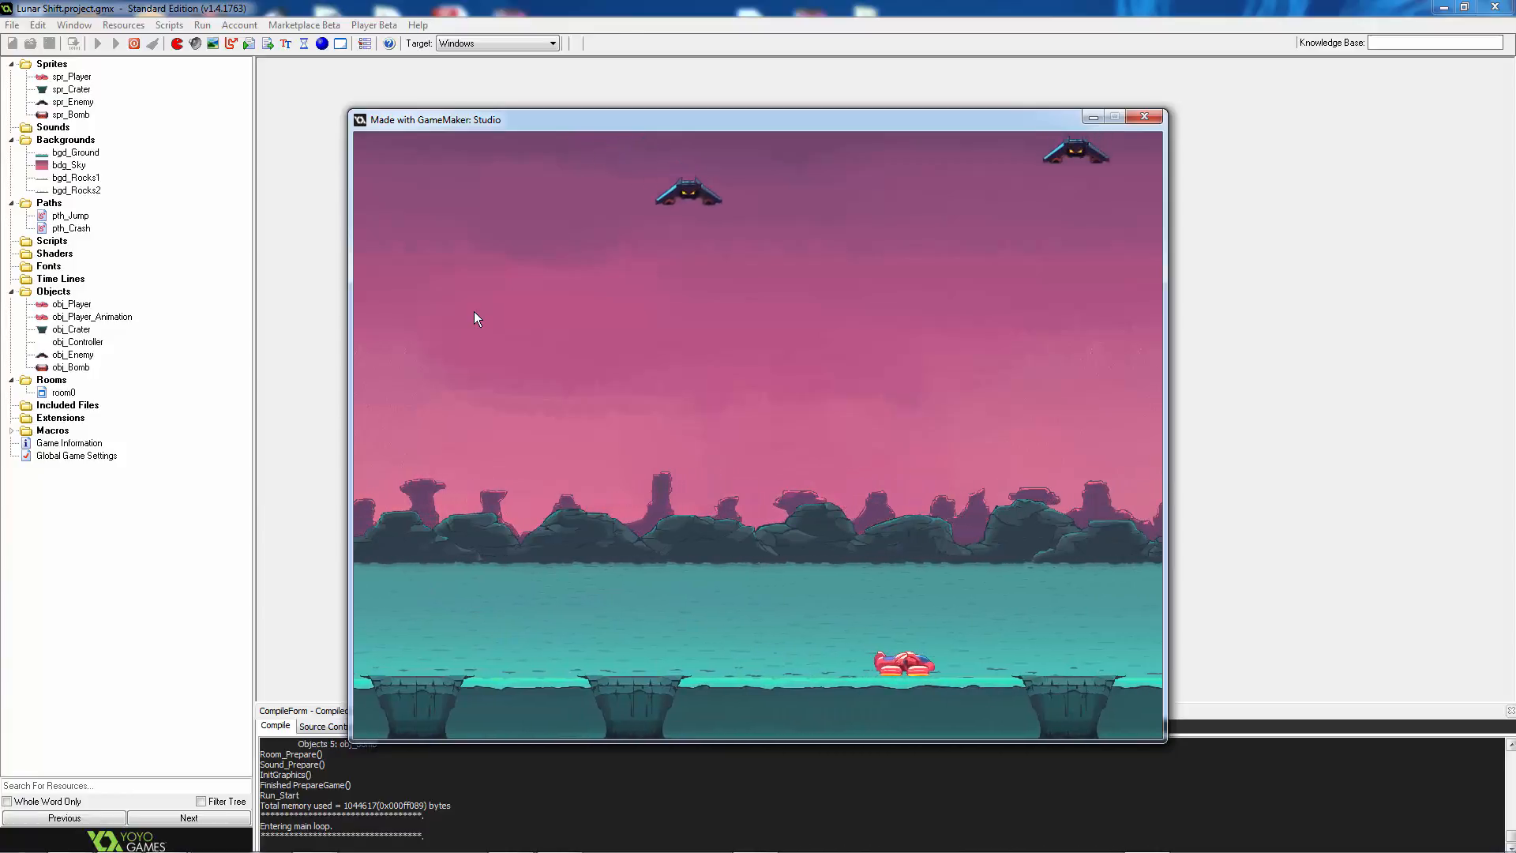
{"action": "key", "text": "space"}
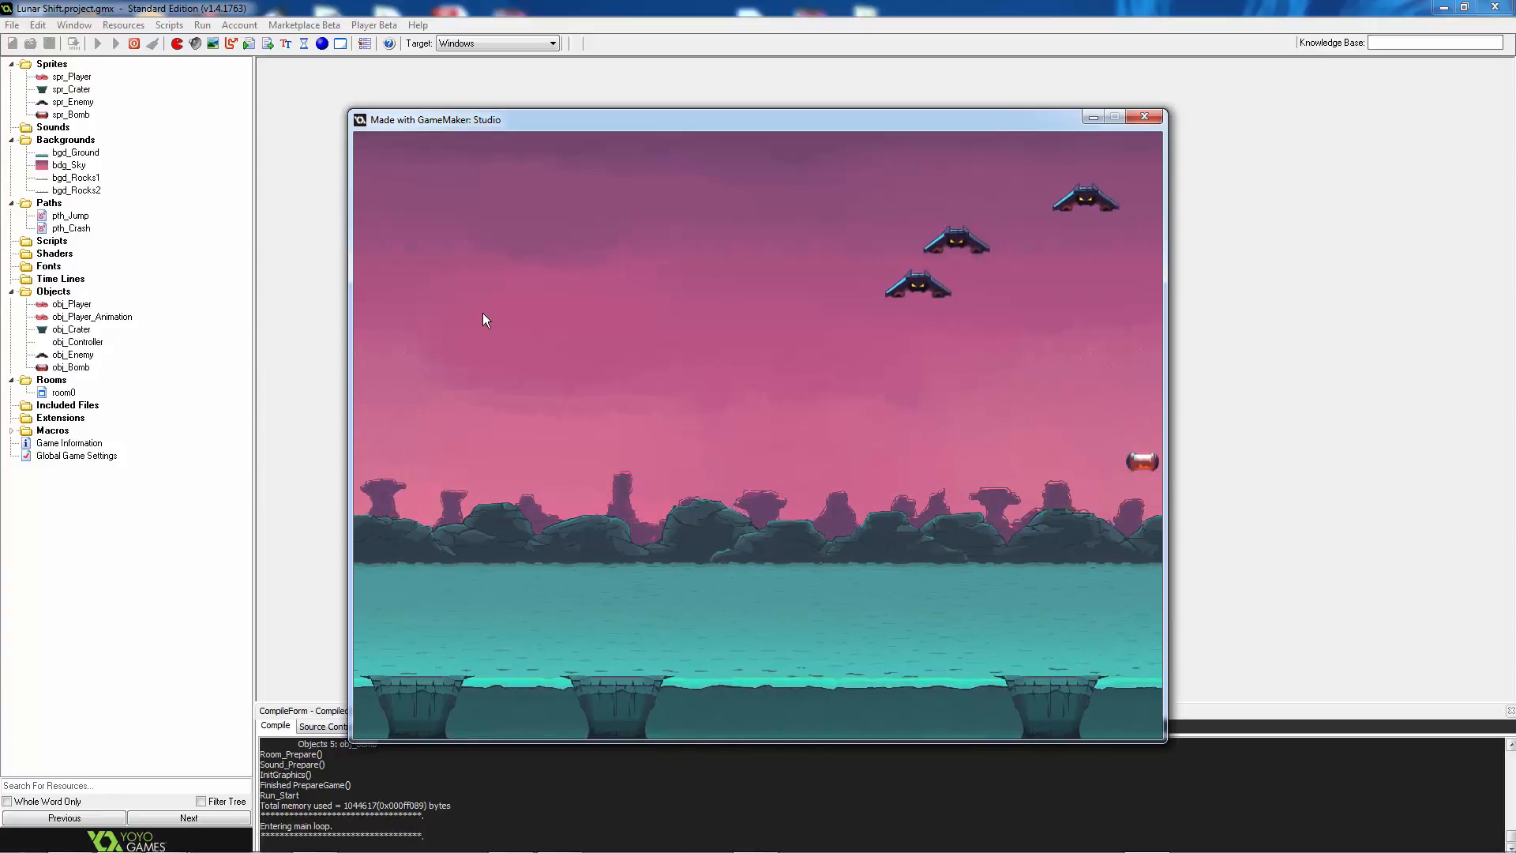
{"action": "left_click", "coordinate": [1143, 118]}
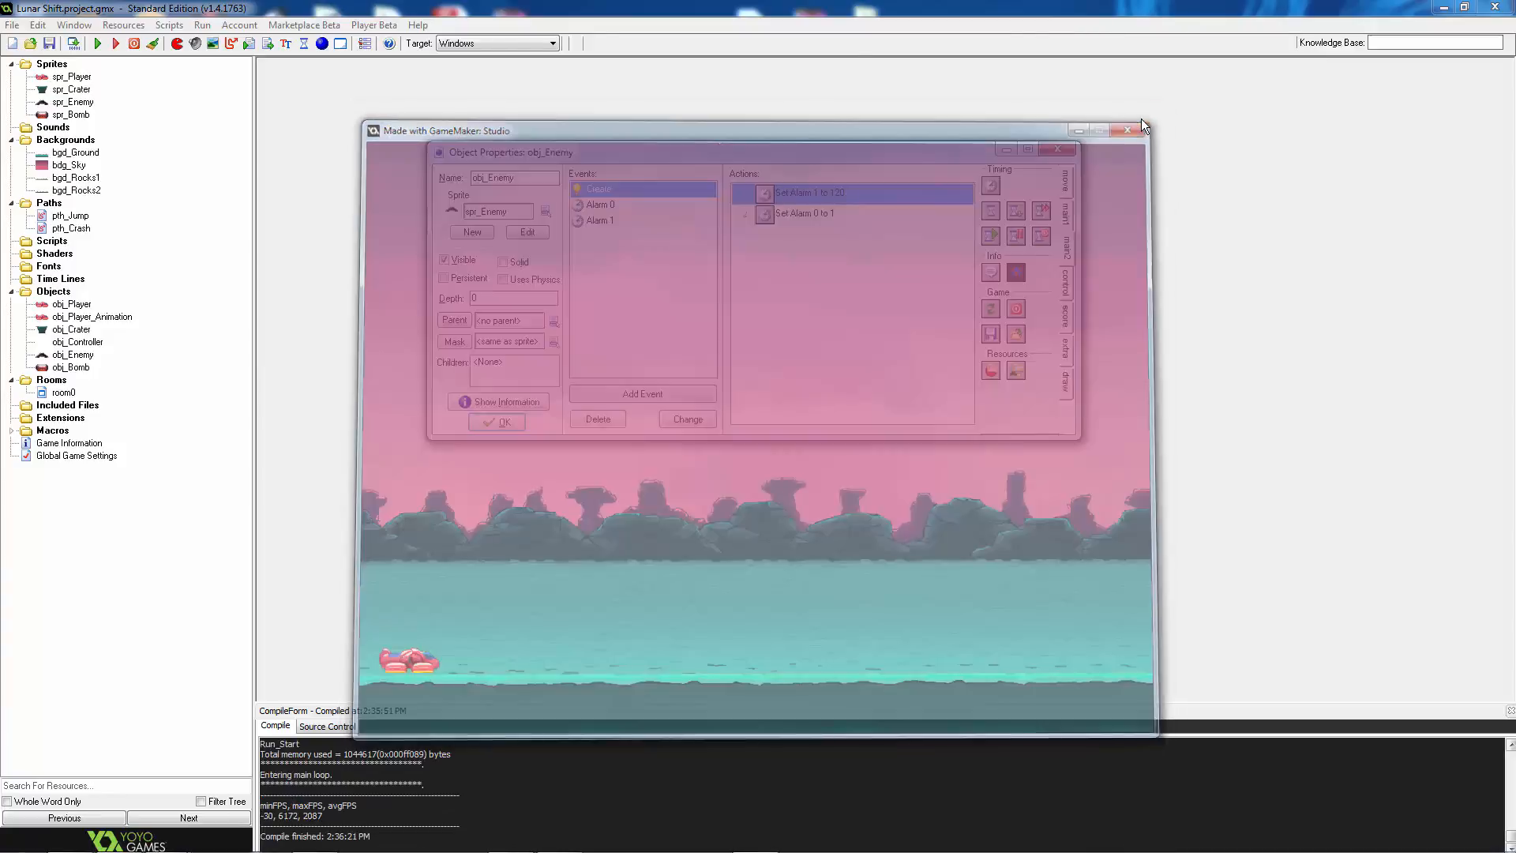
{"action": "key", "text": "Return"}
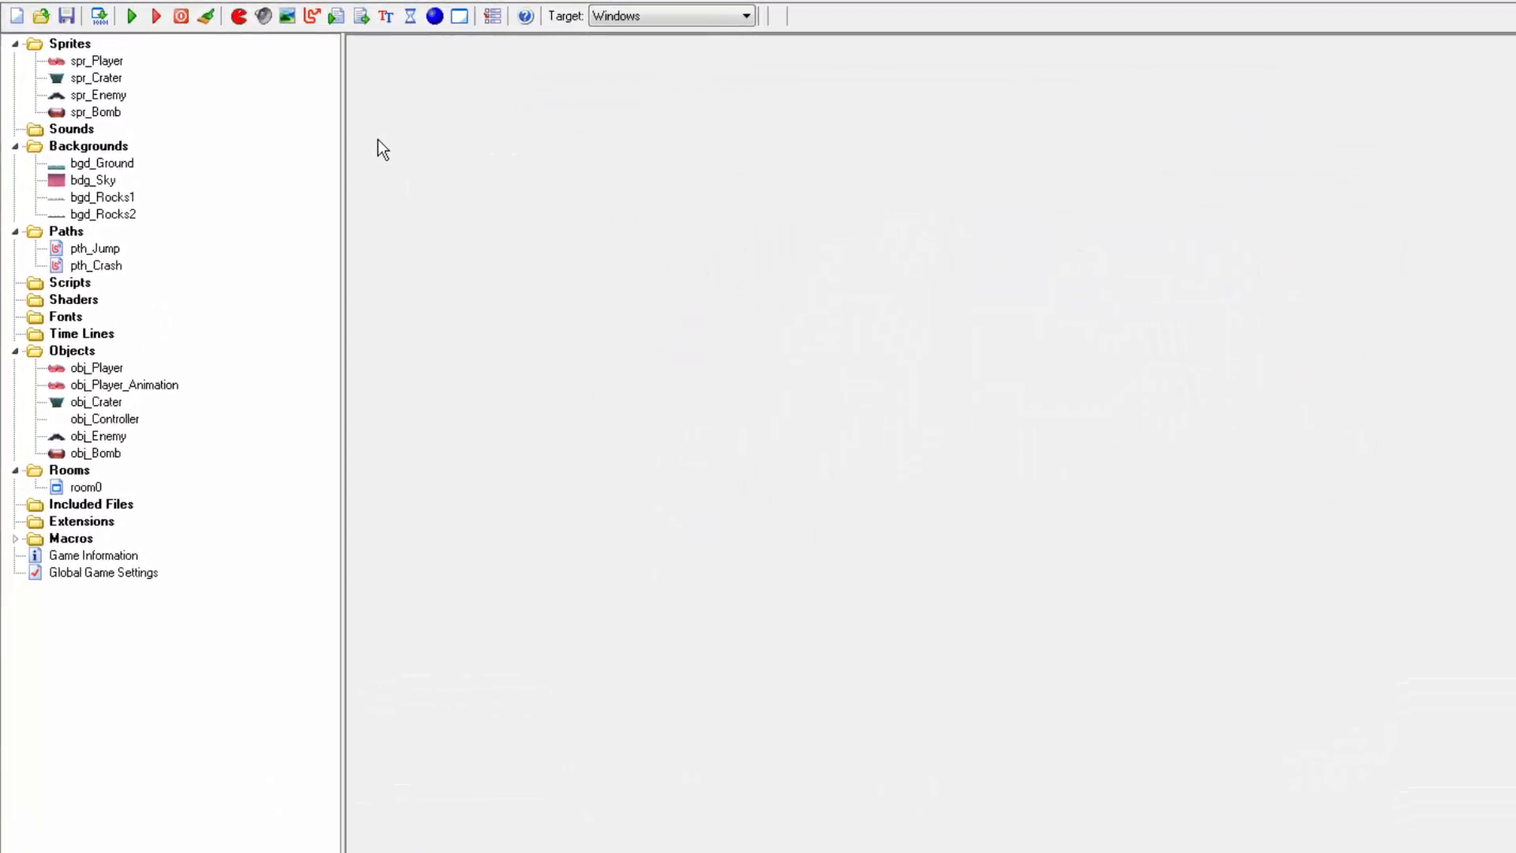
Create a sprite named spr_Explosion and load Explosion1.png through Explosion7.png as its subimages
{"action": "left_click", "coordinate": [238, 16]}
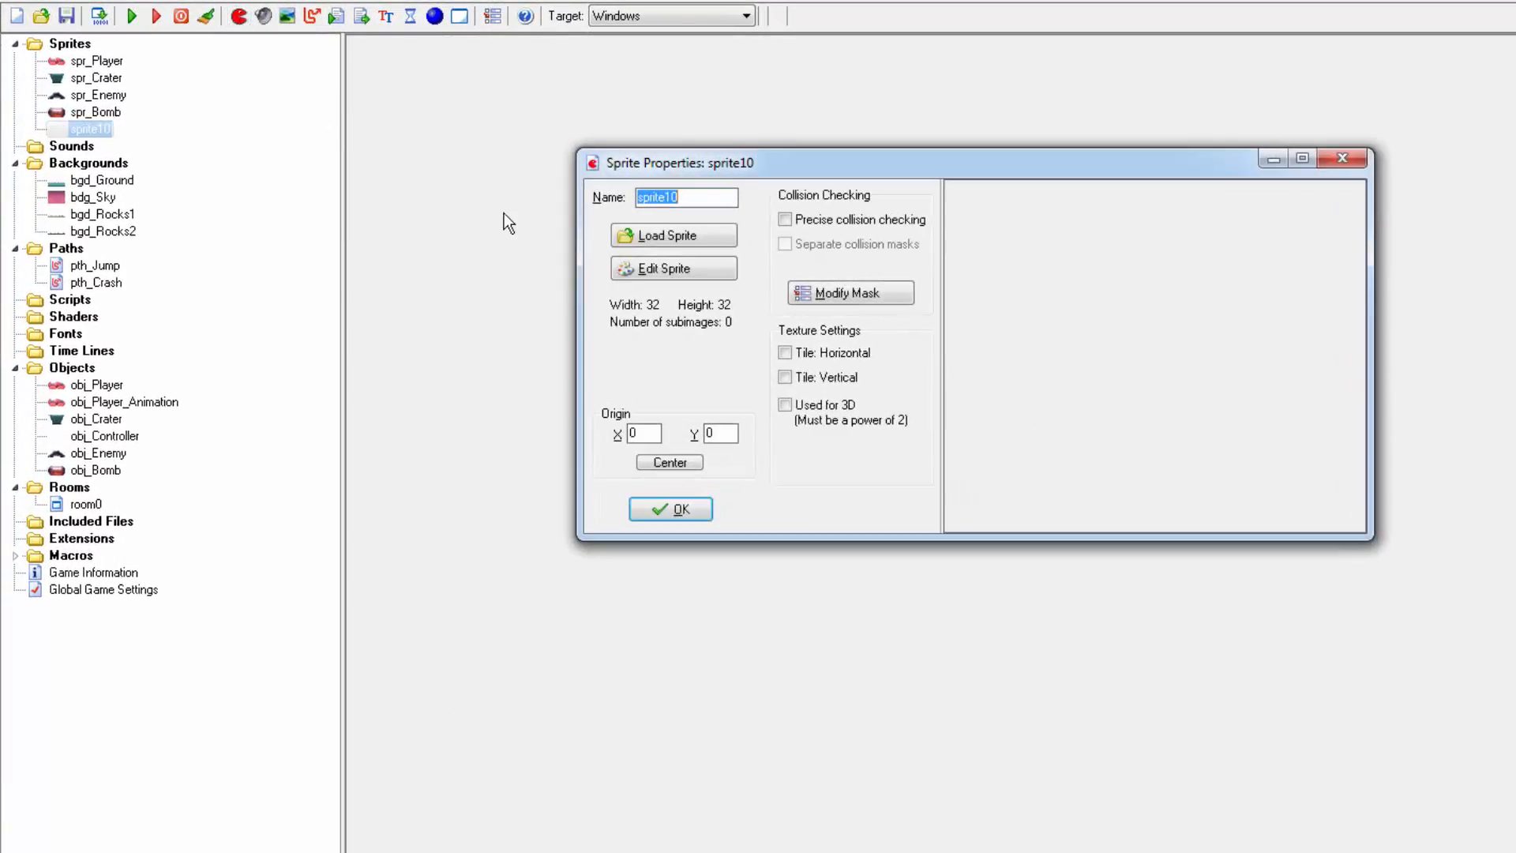
{"action": "type", "text": "spr_Explosion"}
{"action": "left_click", "coordinate": [663, 237]}
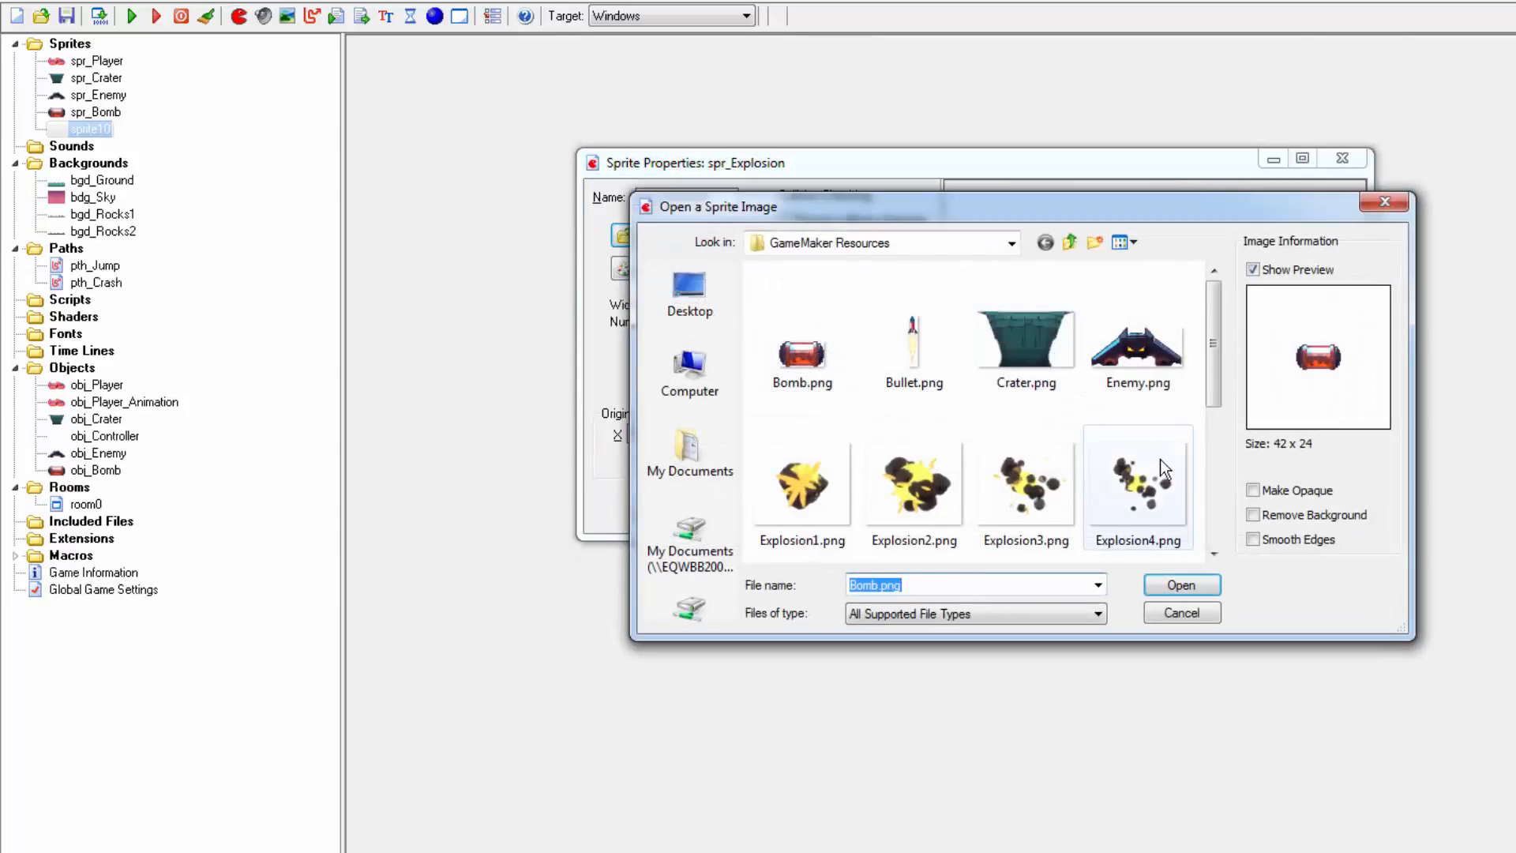
{"action": "left_click", "coordinate": [777, 470]}
{"action": "scroll", "coordinate": [1110, 480], "scroll_direction": "down", "scroll_amount": 3}
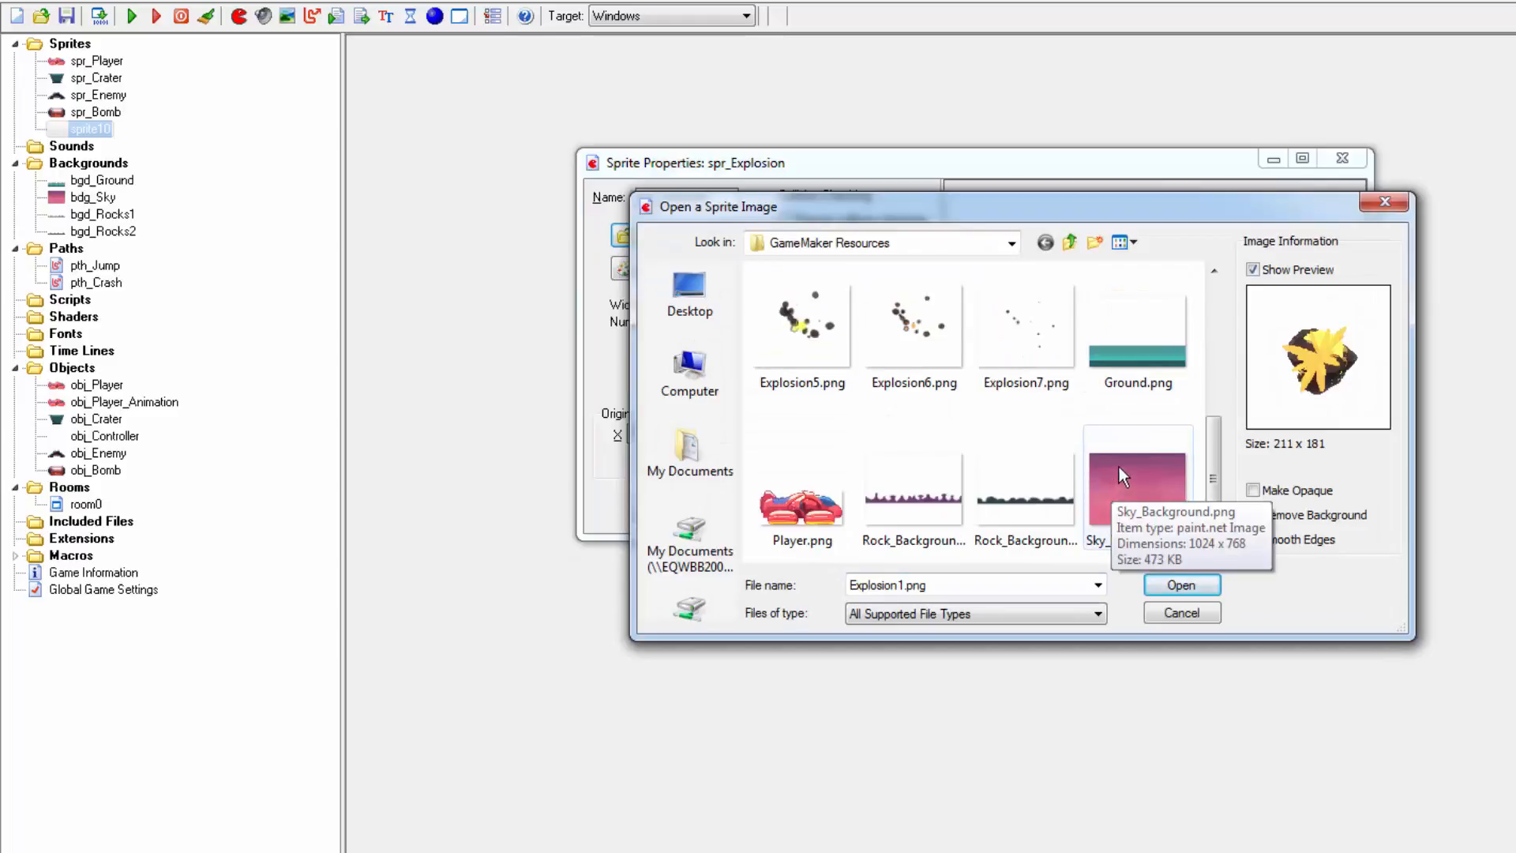
{"action": "left_click", "coordinate": [1034, 362], "text": "shift"}
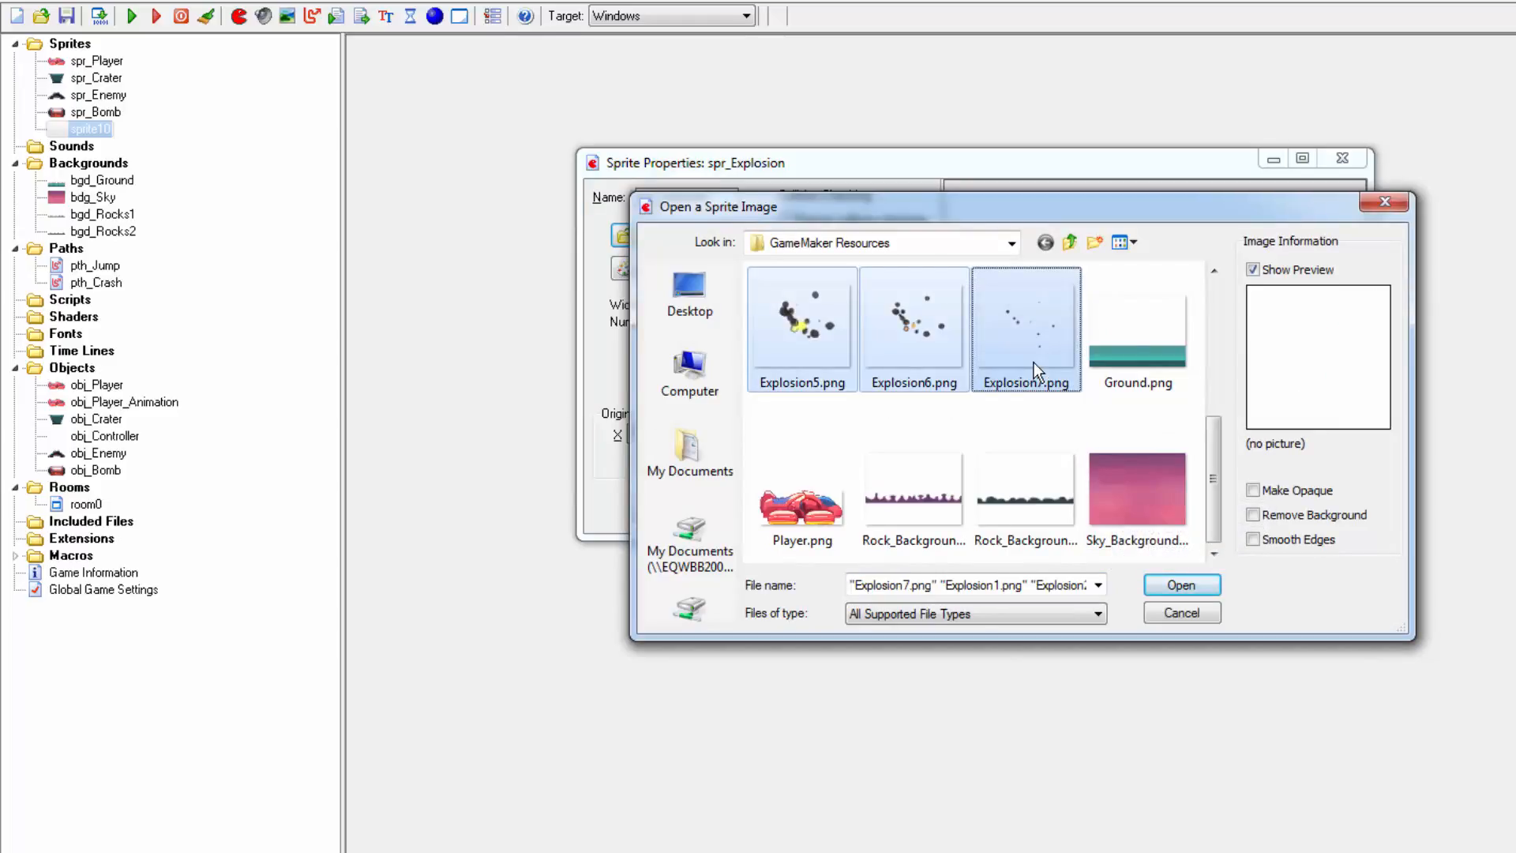
{"action": "left_click", "coordinate": [1181, 586]}
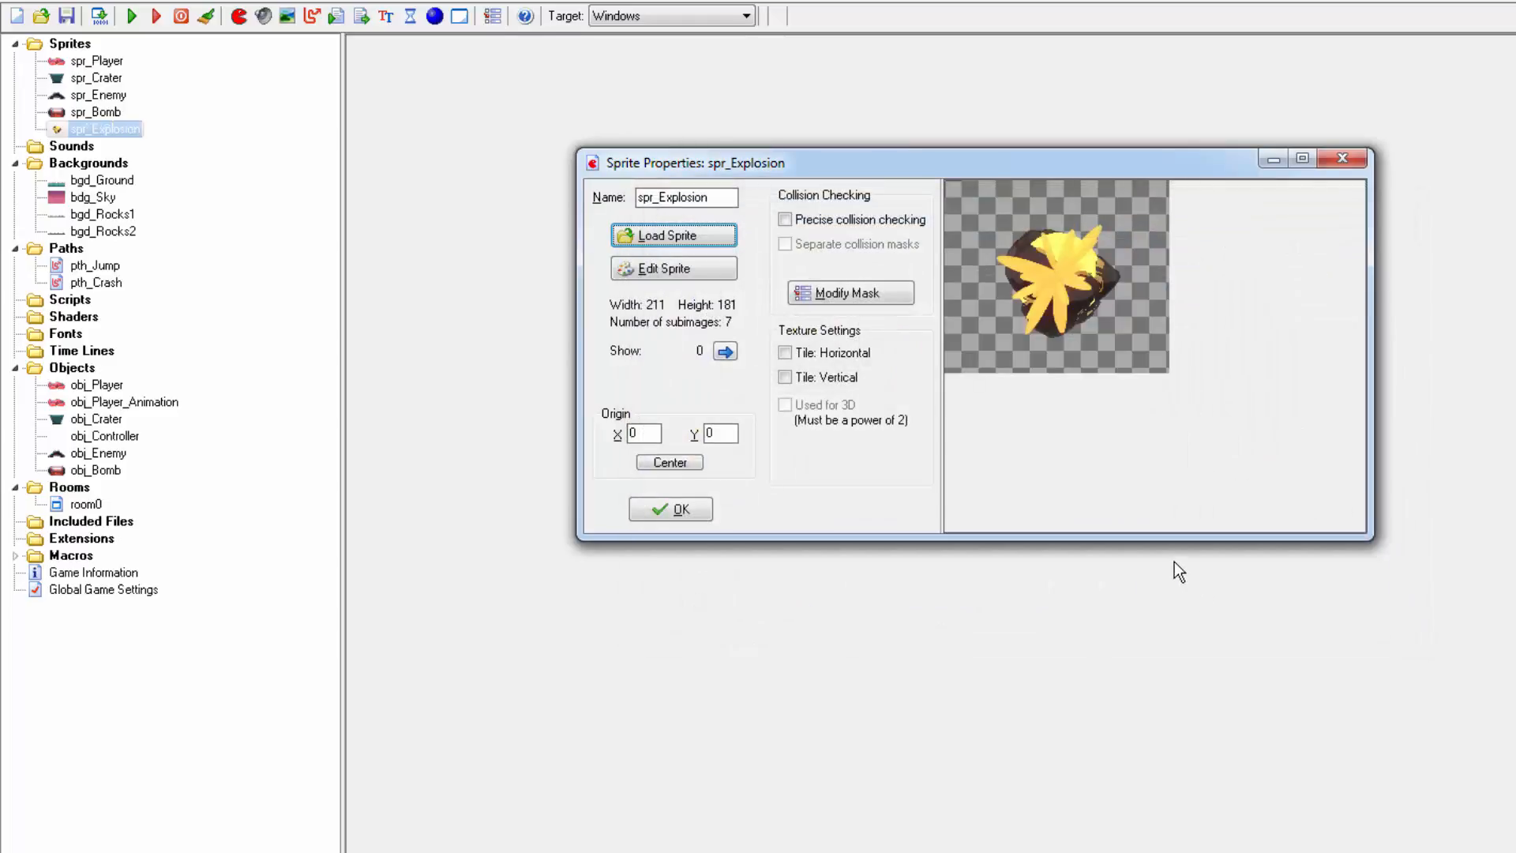
Preview all subimages of spr_Explosion, center its origin, and save the sprite
{"action": "left_click", "coordinate": [724, 352]}
{"action": "left_click", "coordinate": [724, 352]}
{"action": "left_click", "coordinate": [724, 352]}
{"action": "left_click", "coordinate": [723, 352]}
{"action": "left_click", "coordinate": [724, 352]}
{"action": "left_click", "coordinate": [724, 352]}
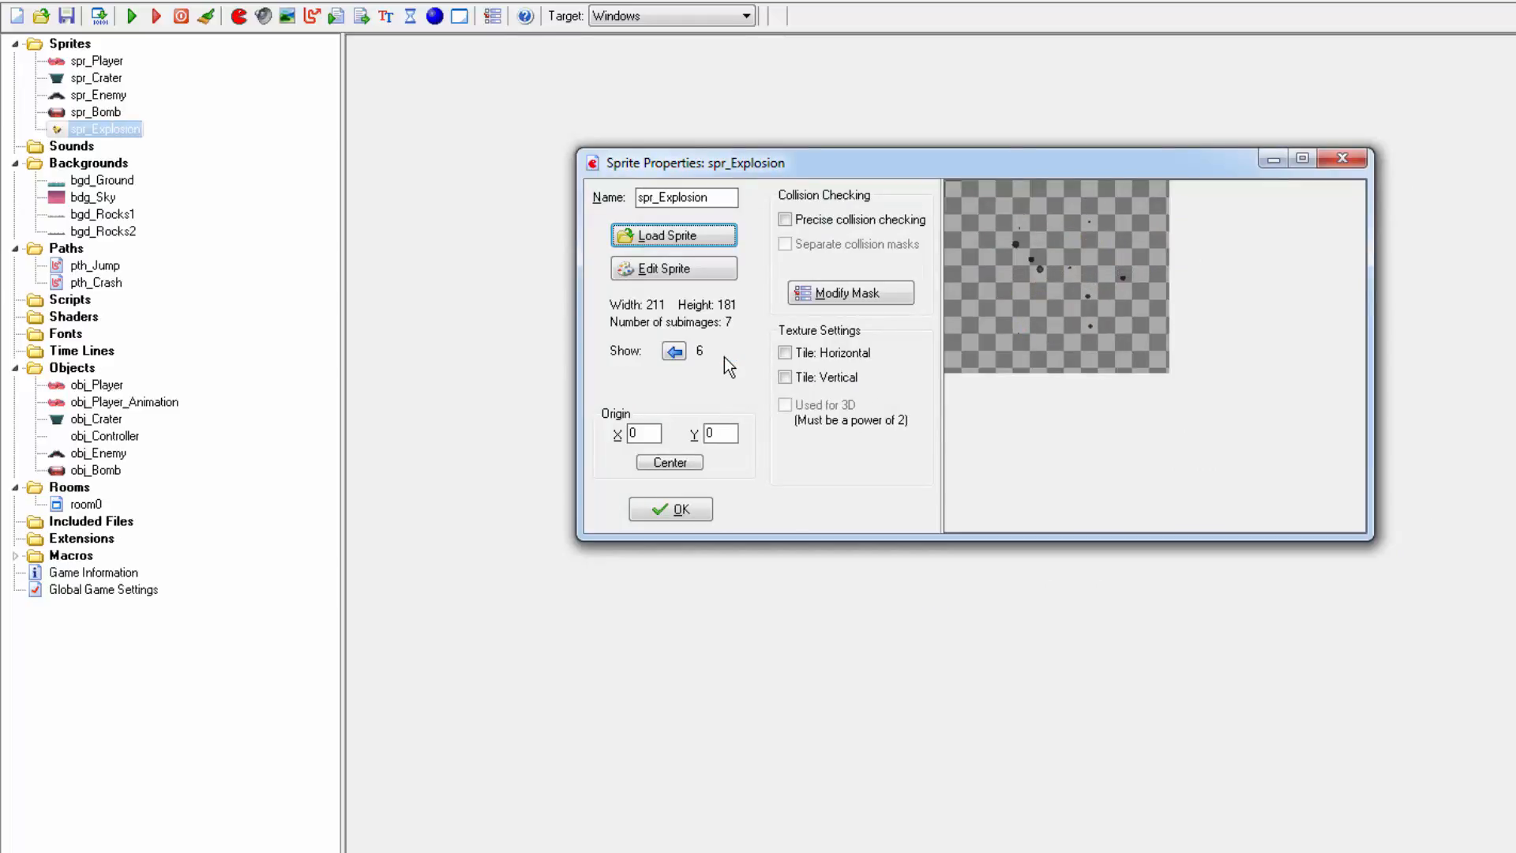
{"action": "left_click", "coordinate": [670, 465]}
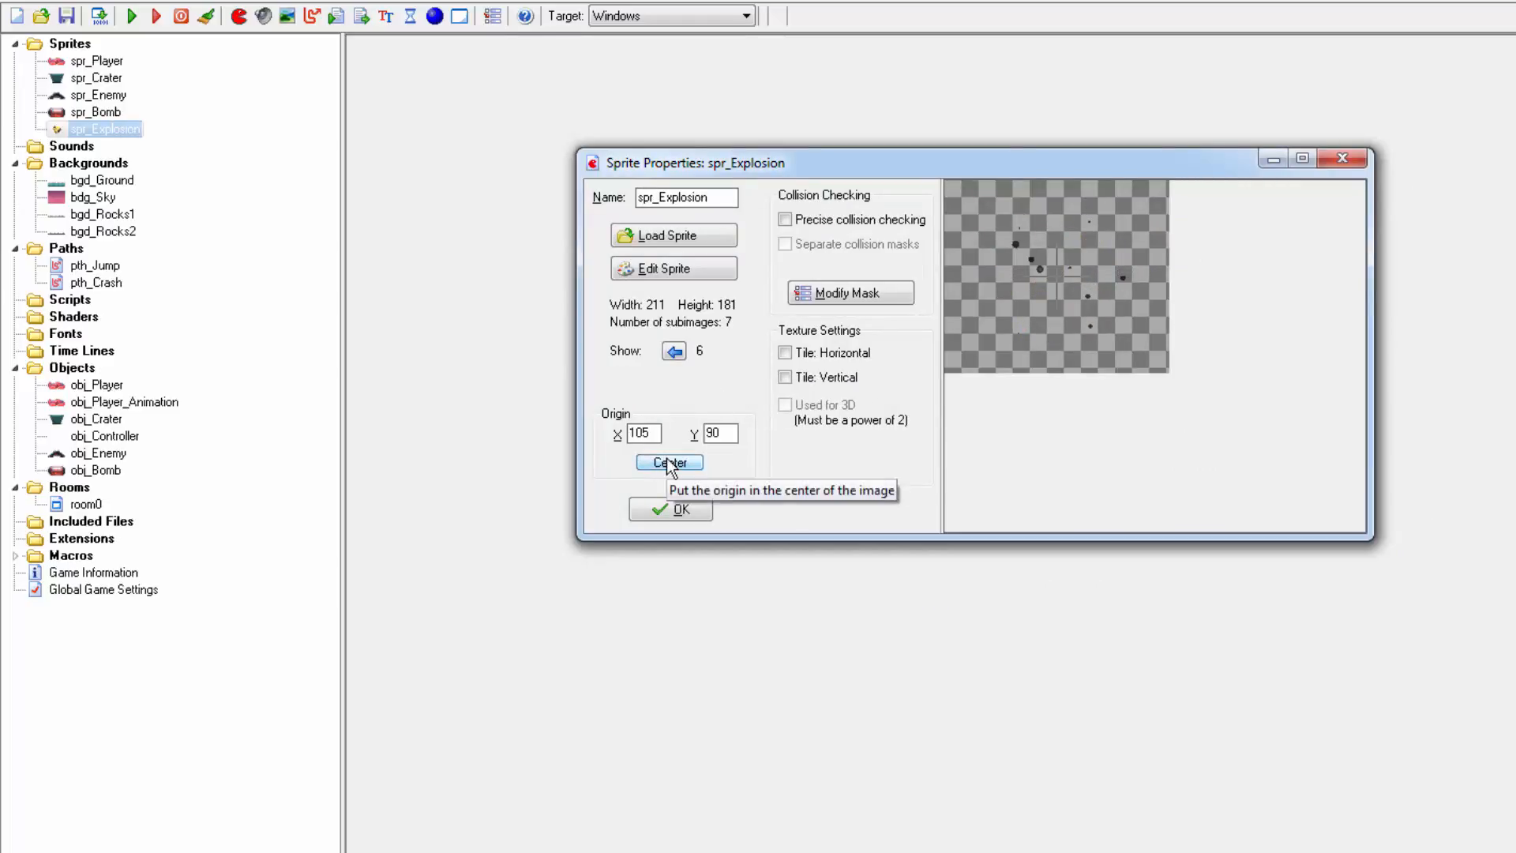
{"action": "left_click", "coordinate": [683, 513]}
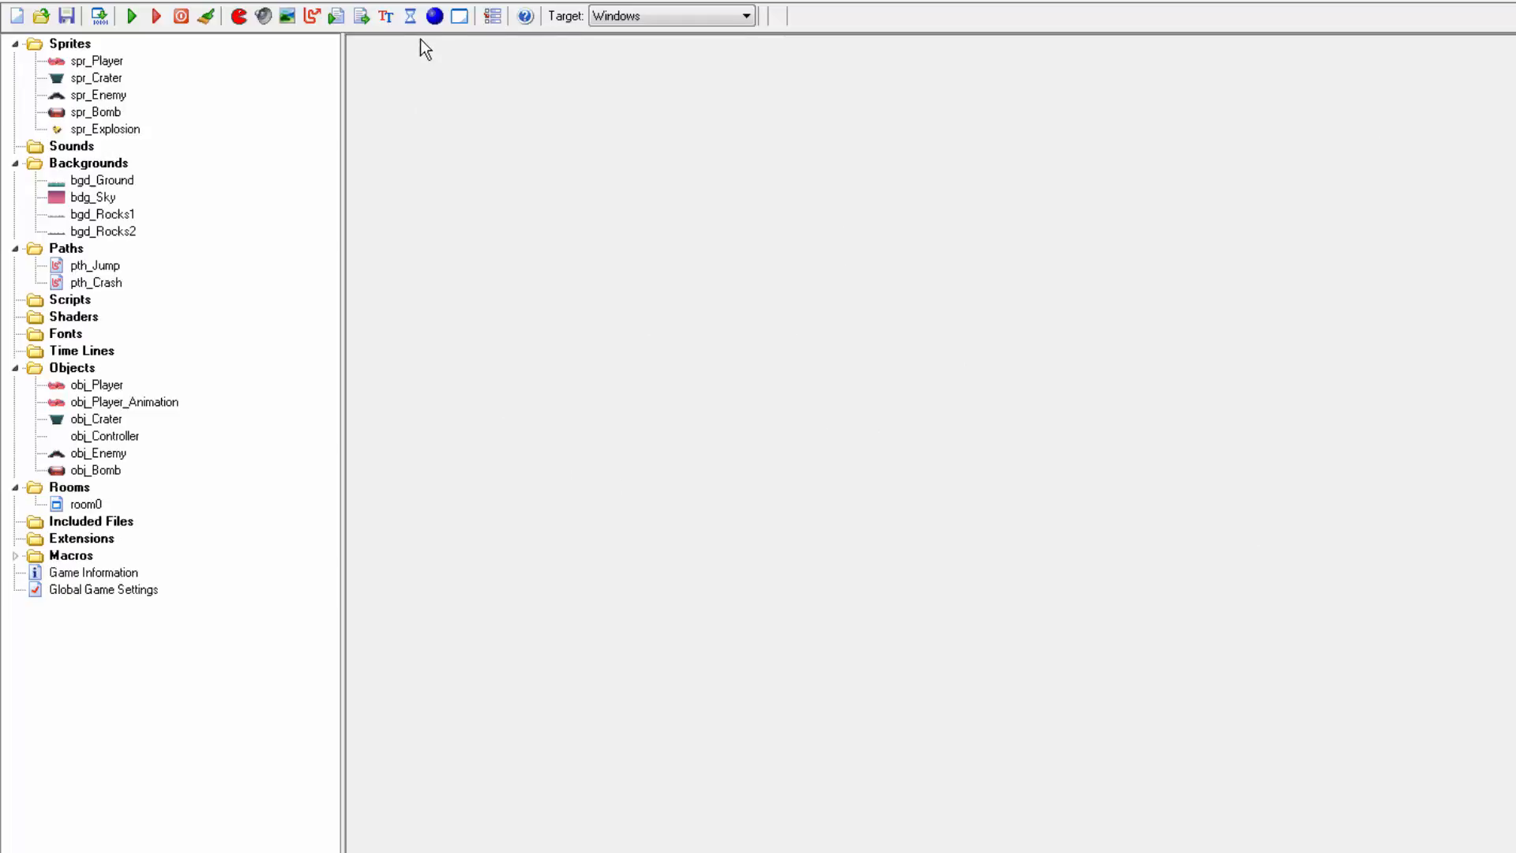
Create an object named obj_Explosion with depth -5 and assign it the spr_Explosion sprite
{"action": "left_click", "coordinate": [434, 16]}
{"action": "type", "text": "ob"}
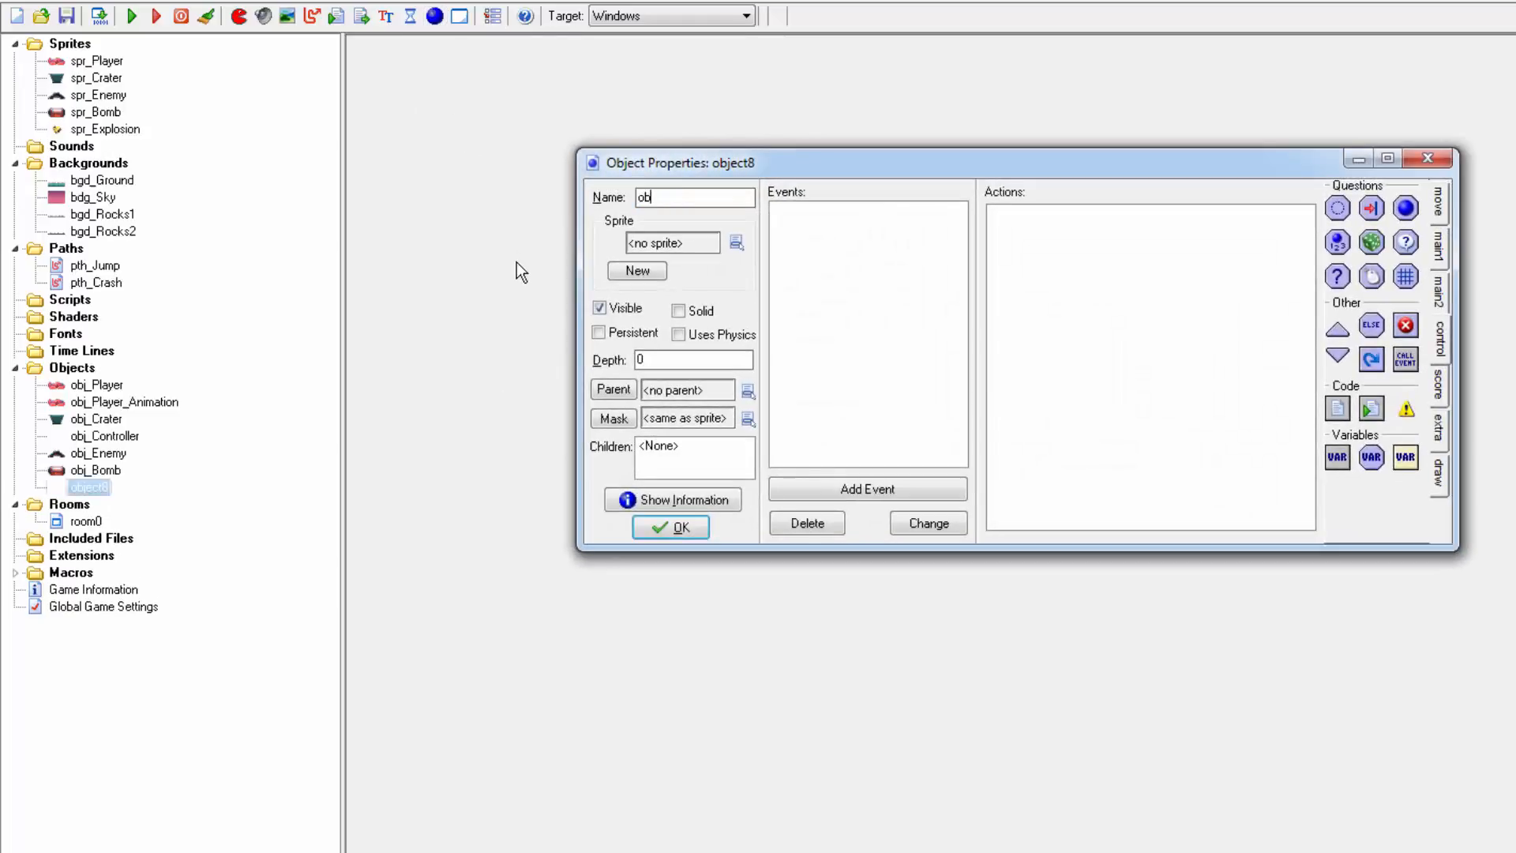
{"action": "type", "text": "j_Explosion"}
{"action": "left_click", "coordinate": [655, 360]}
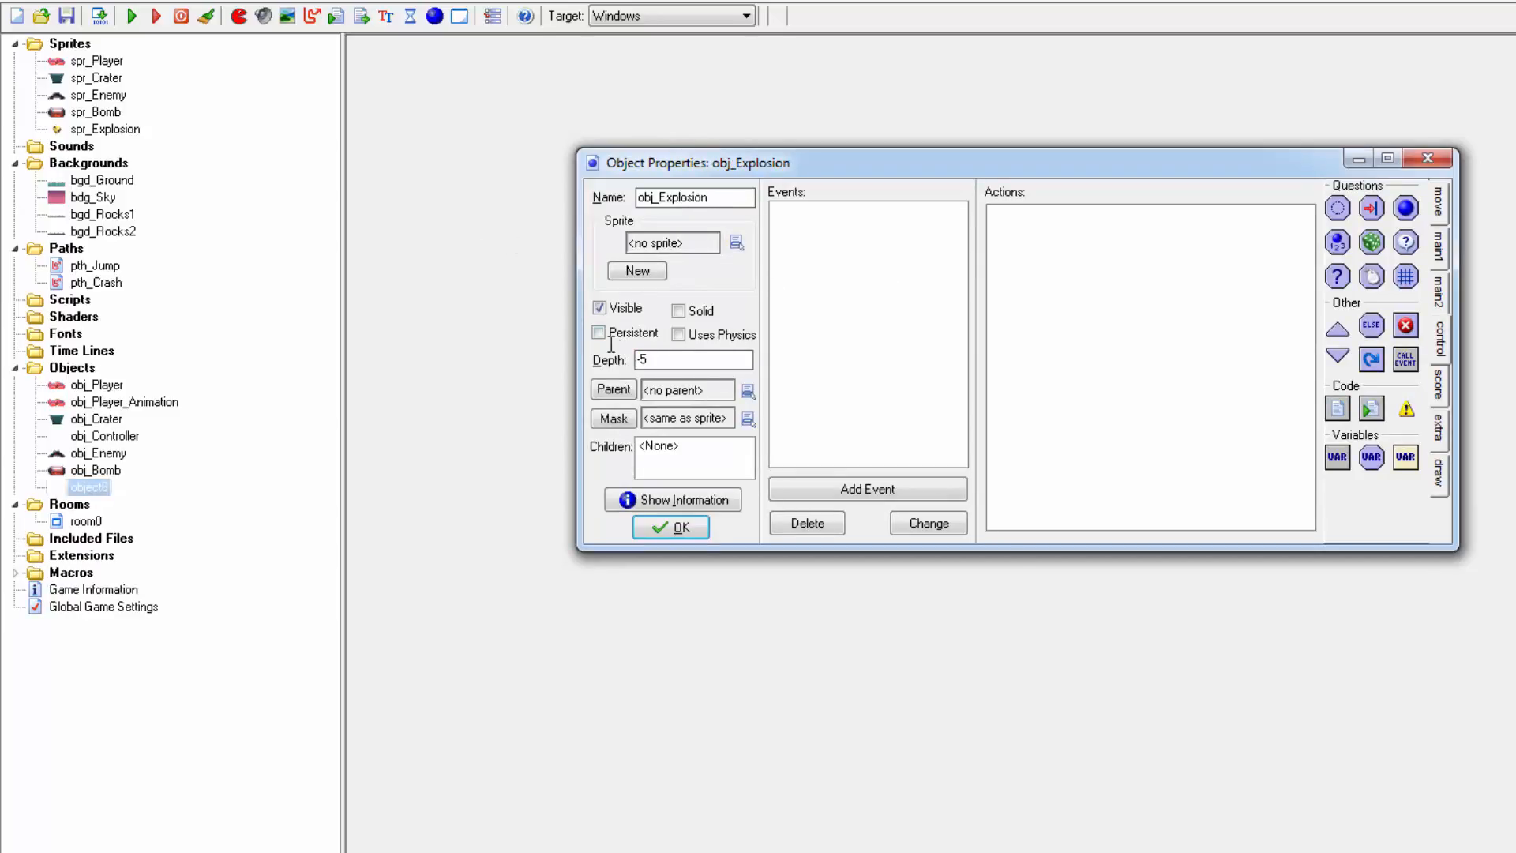
{"action": "left_click", "coordinate": [694, 247]}
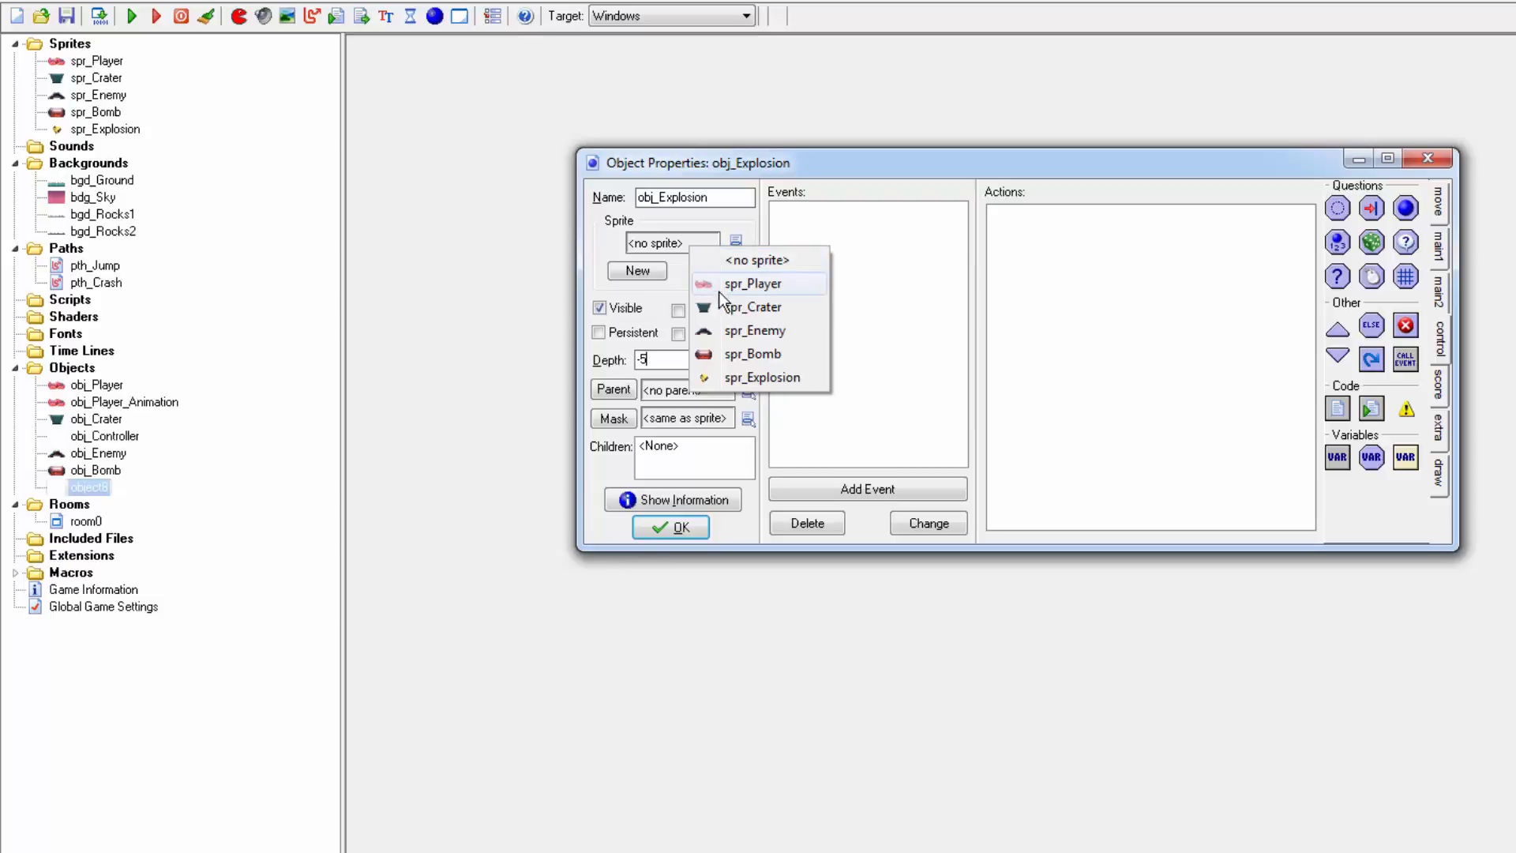
{"action": "left_click", "coordinate": [760, 382]}
Add an Animation End event to obj_Explosion with a Destroy Instance action applied to Self, and save the object
{"action": "left_click", "coordinate": [868, 489]}
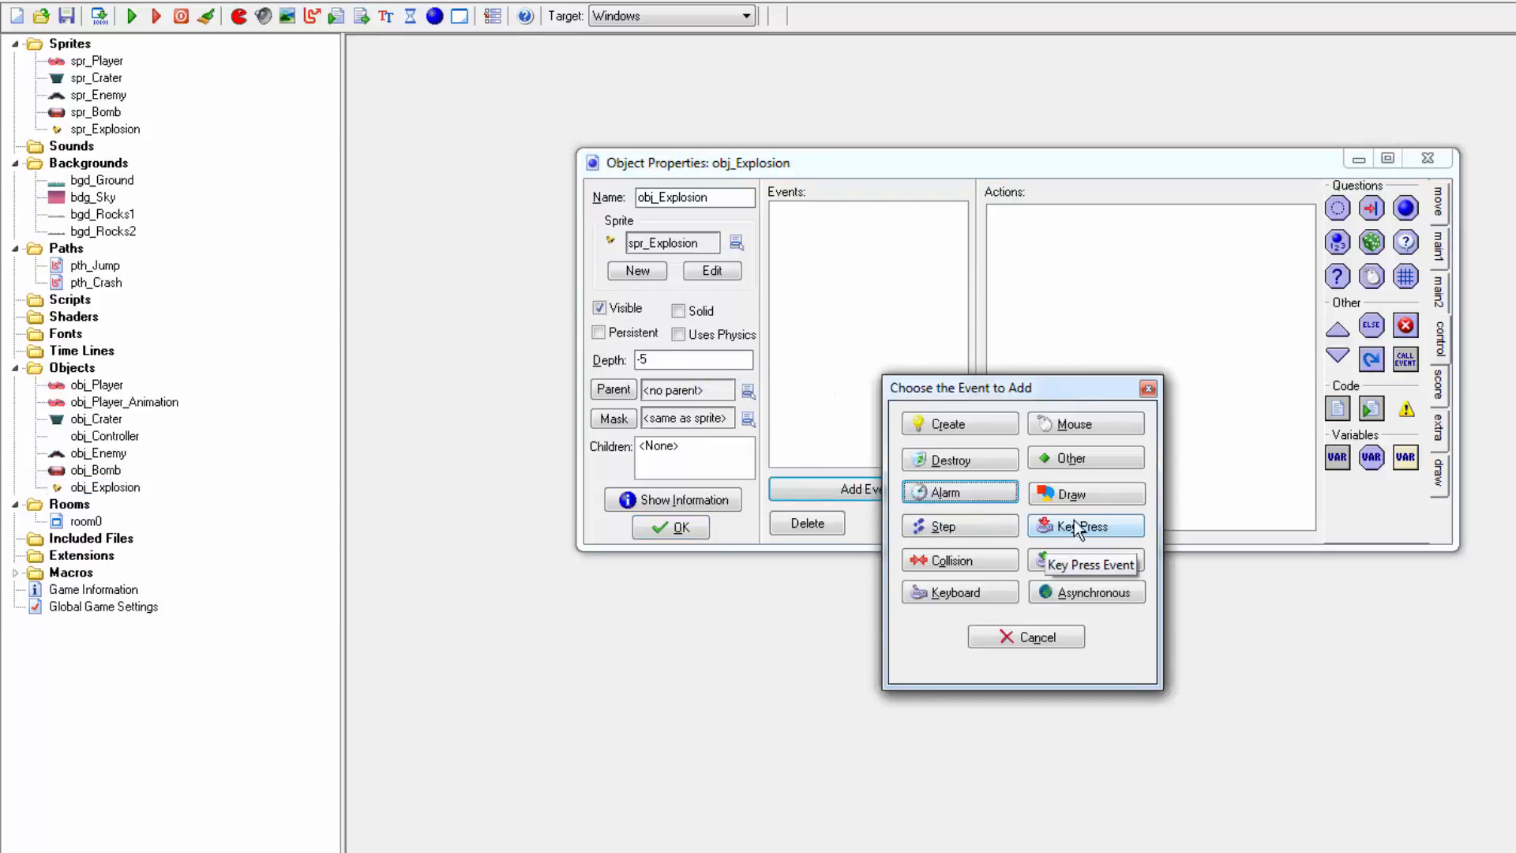
{"action": "left_click", "coordinate": [1089, 462]}
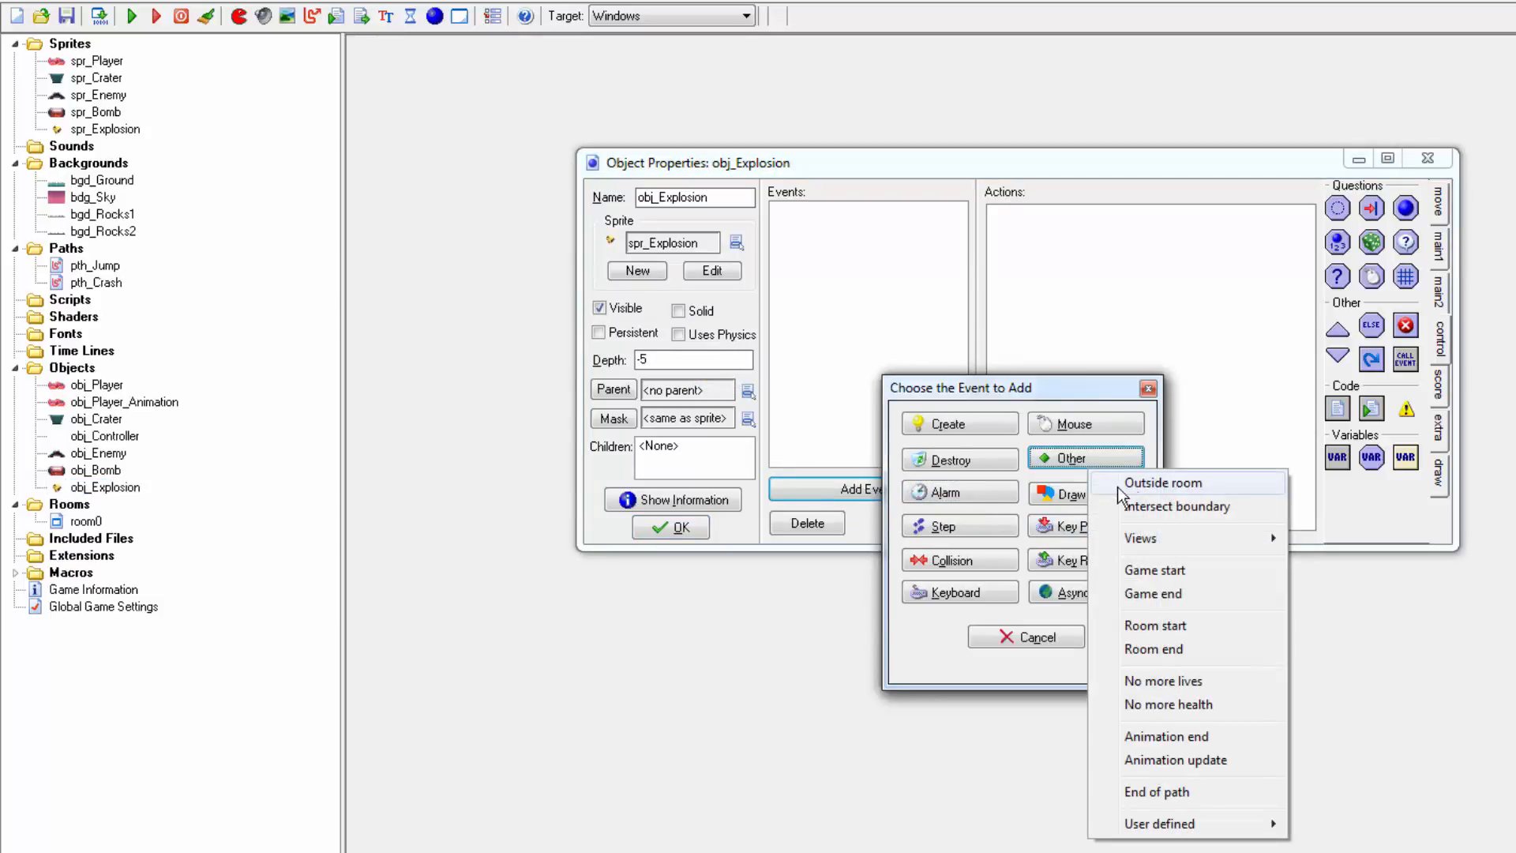
{"action": "left_click", "coordinate": [1181, 746]}
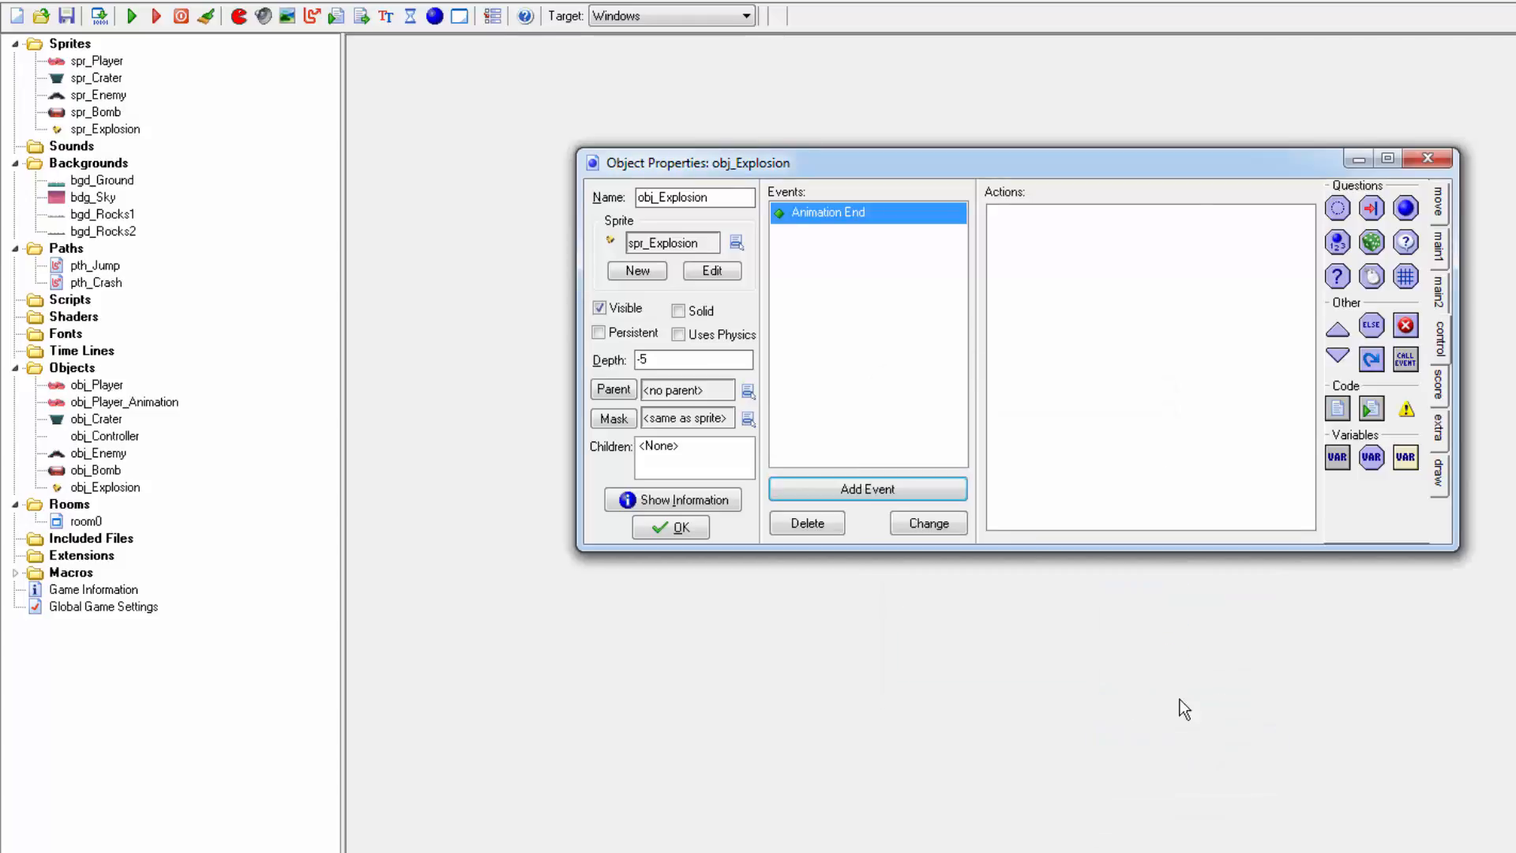
{"action": "left_click", "coordinate": [1438, 257]}
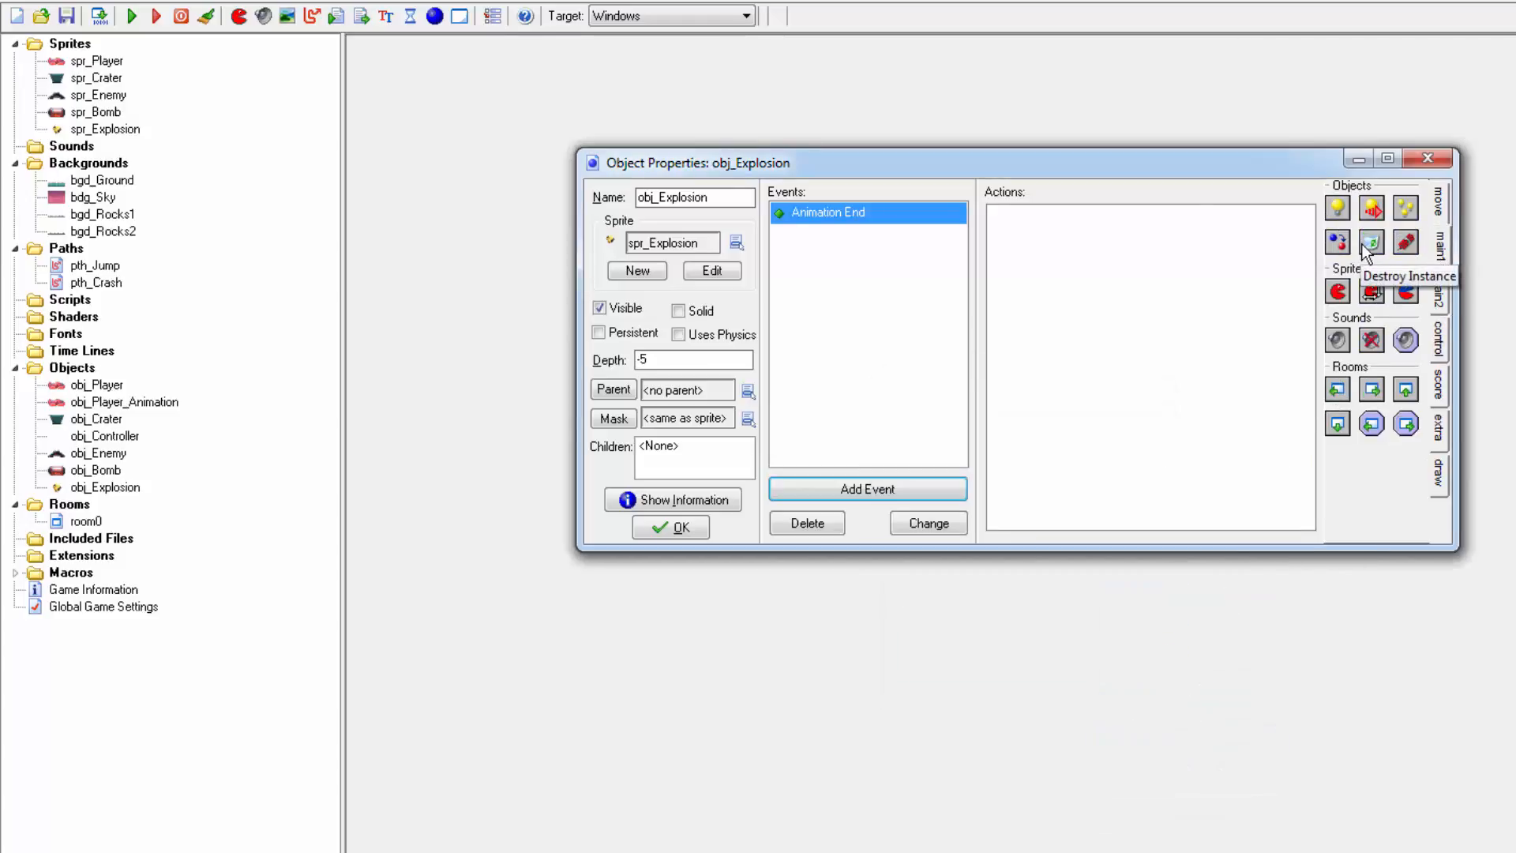
{"action": "left_click_drag", "start_coordinate": [1371, 242], "coordinate": [1113, 278]}
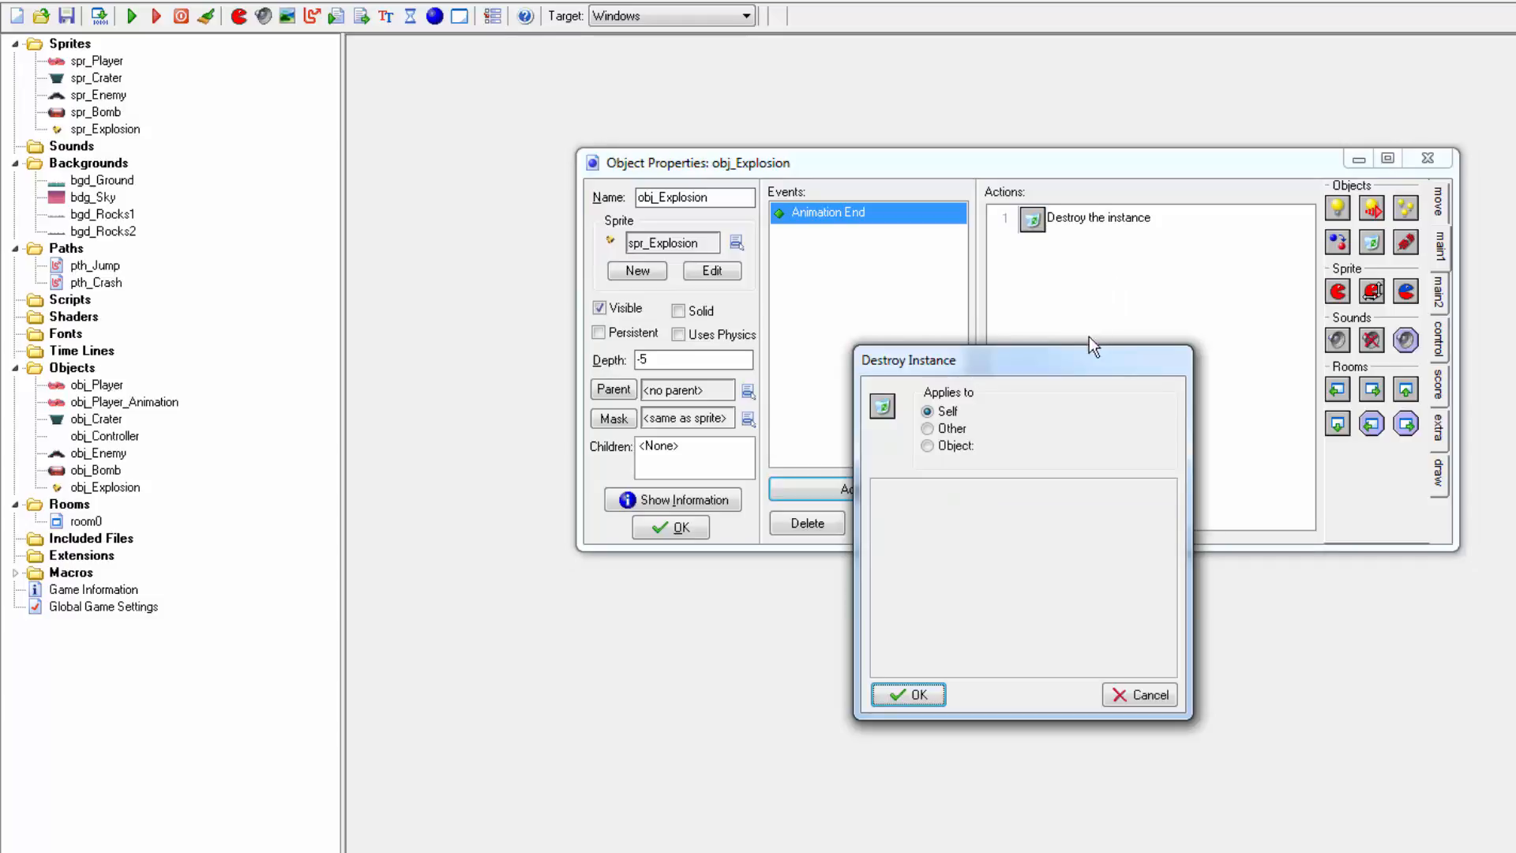
{"action": "left_click", "coordinate": [927, 700]}
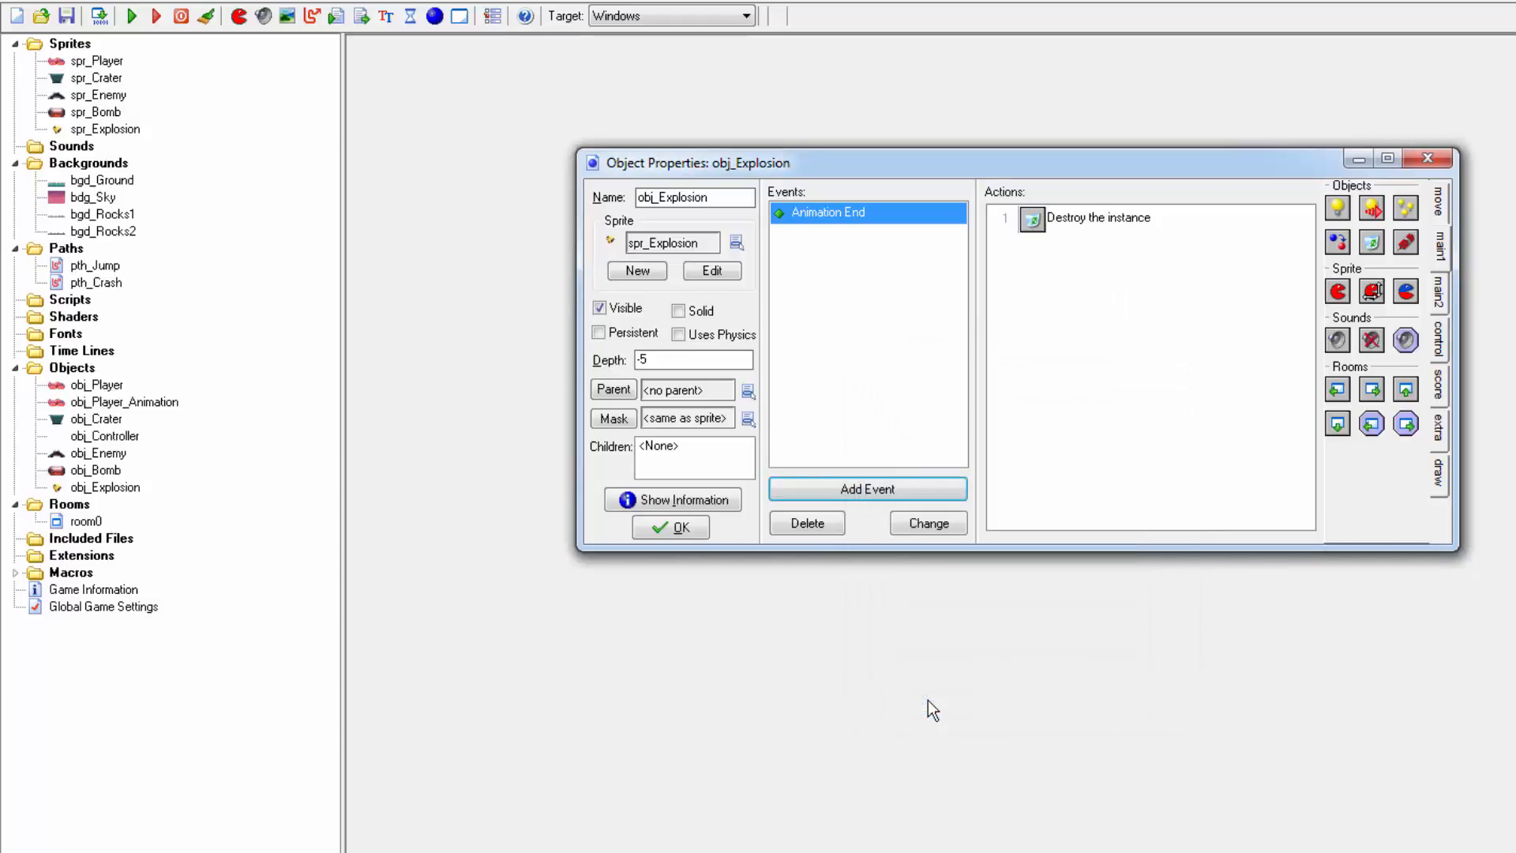
{"action": "left_click", "coordinate": [671, 526]}
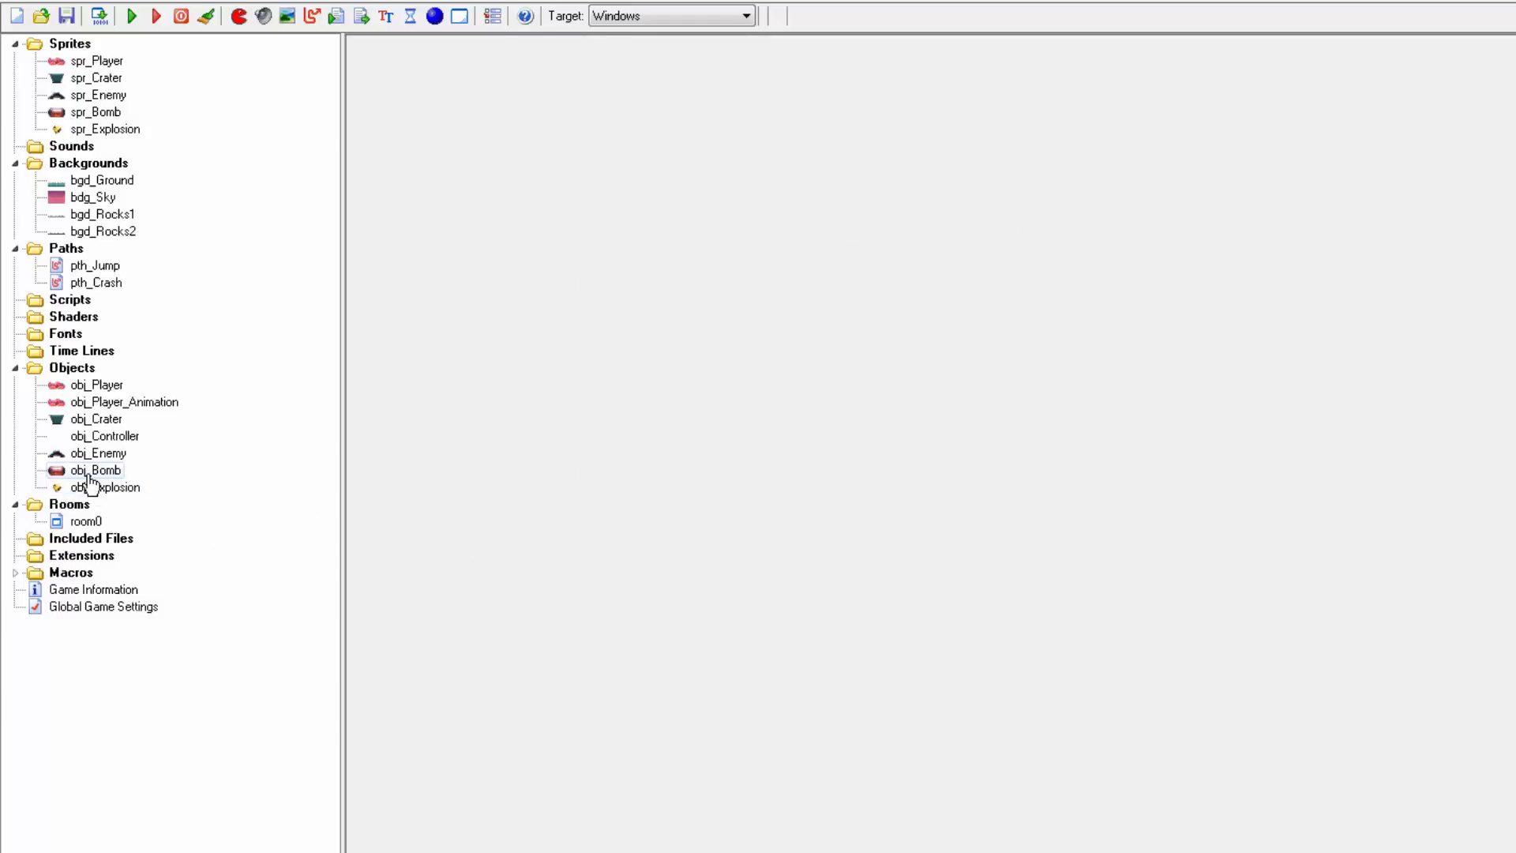
Open obj_Bomb and add a Step event to it
{"action": "double_click", "coordinate": [96, 471]}
{"action": "left_click", "coordinate": [826, 490]}
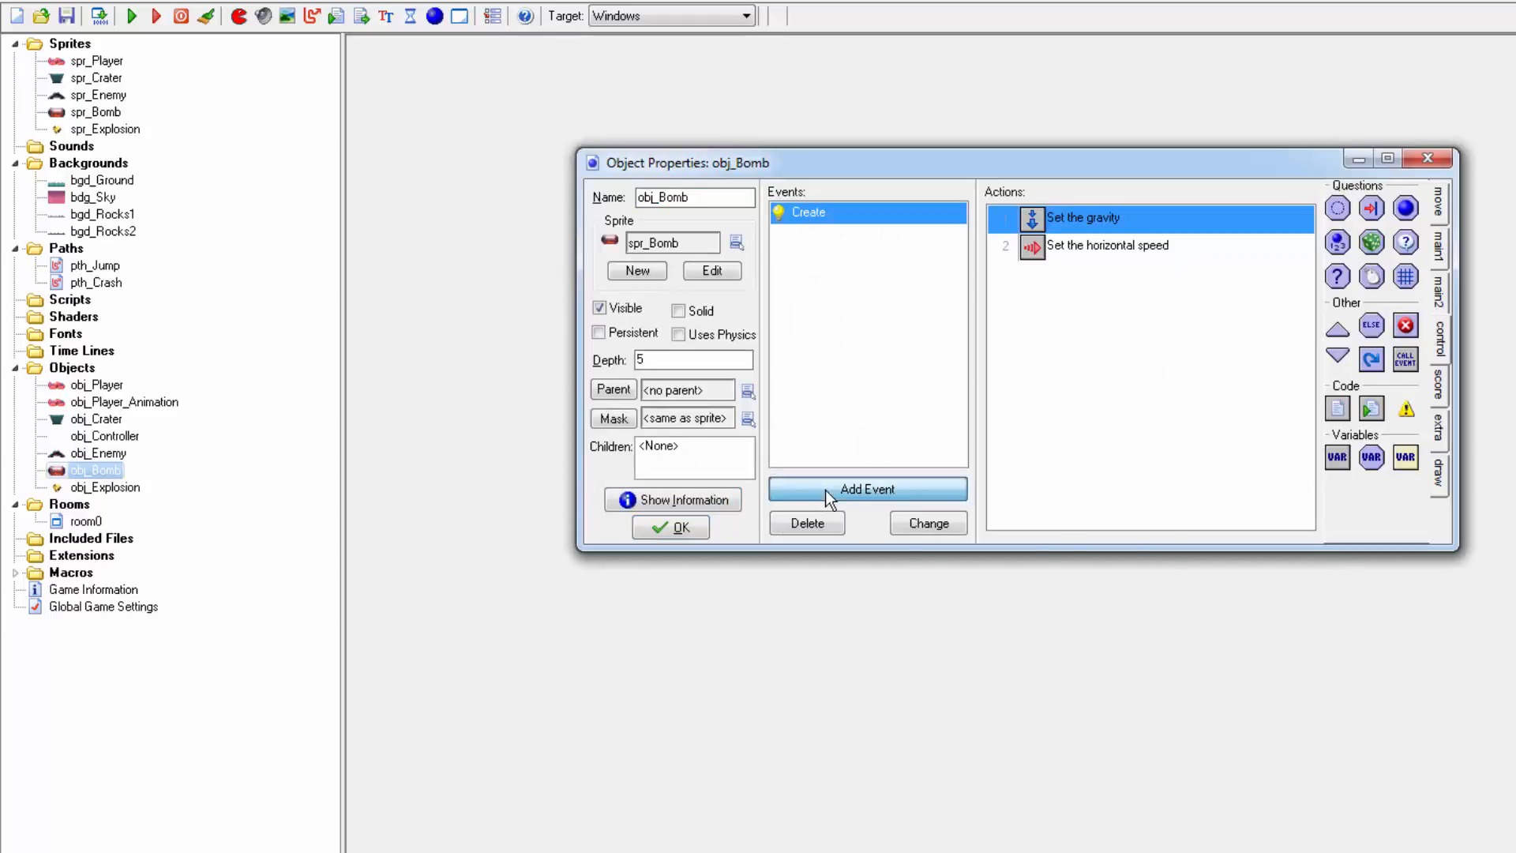
{"action": "left_click", "coordinate": [917, 527]}
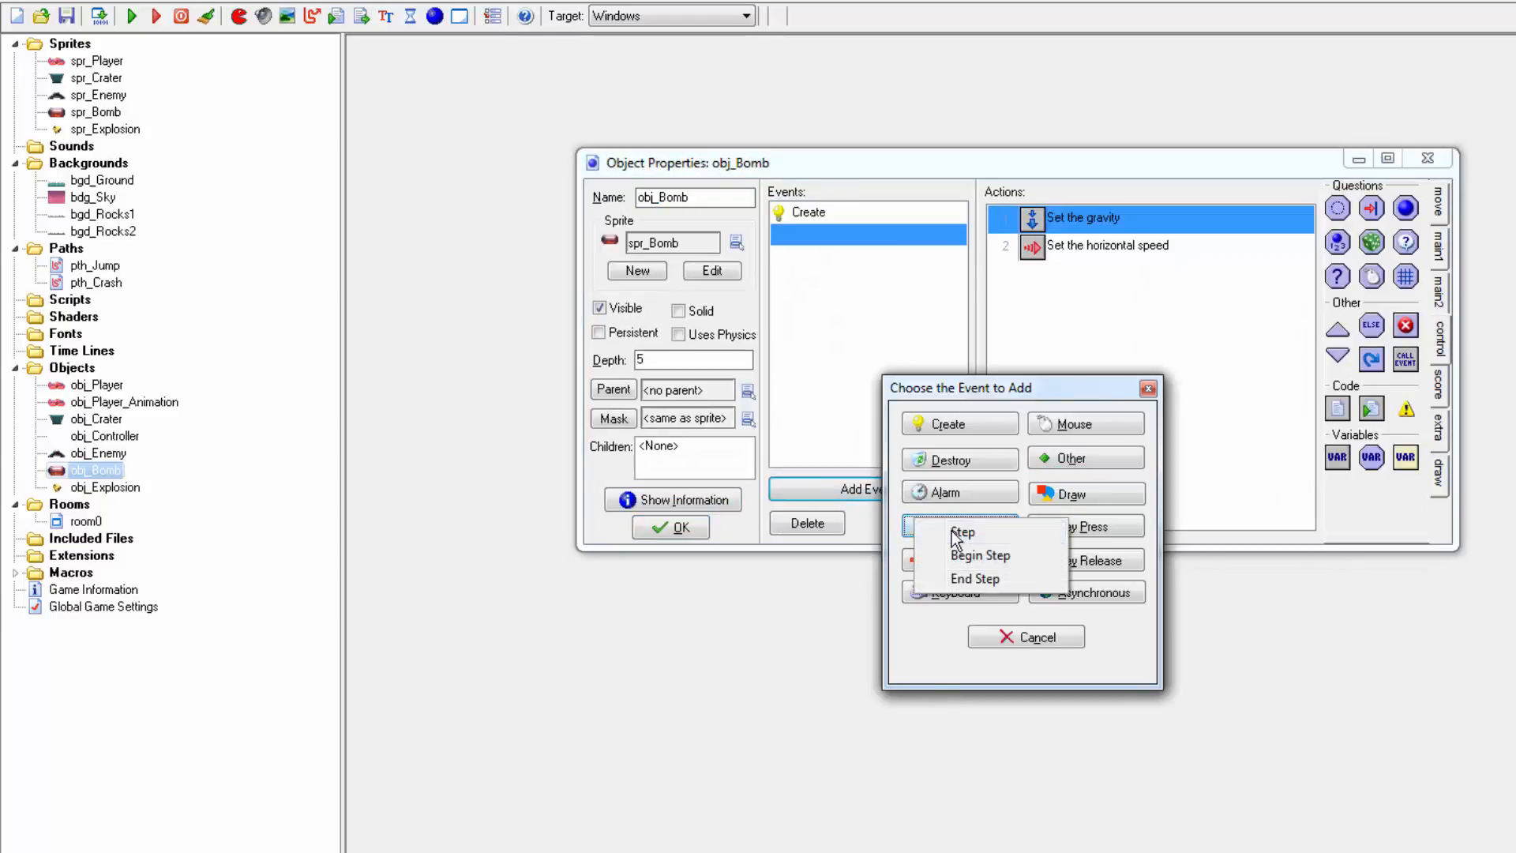
{"action": "left_click", "coordinate": [951, 531]}
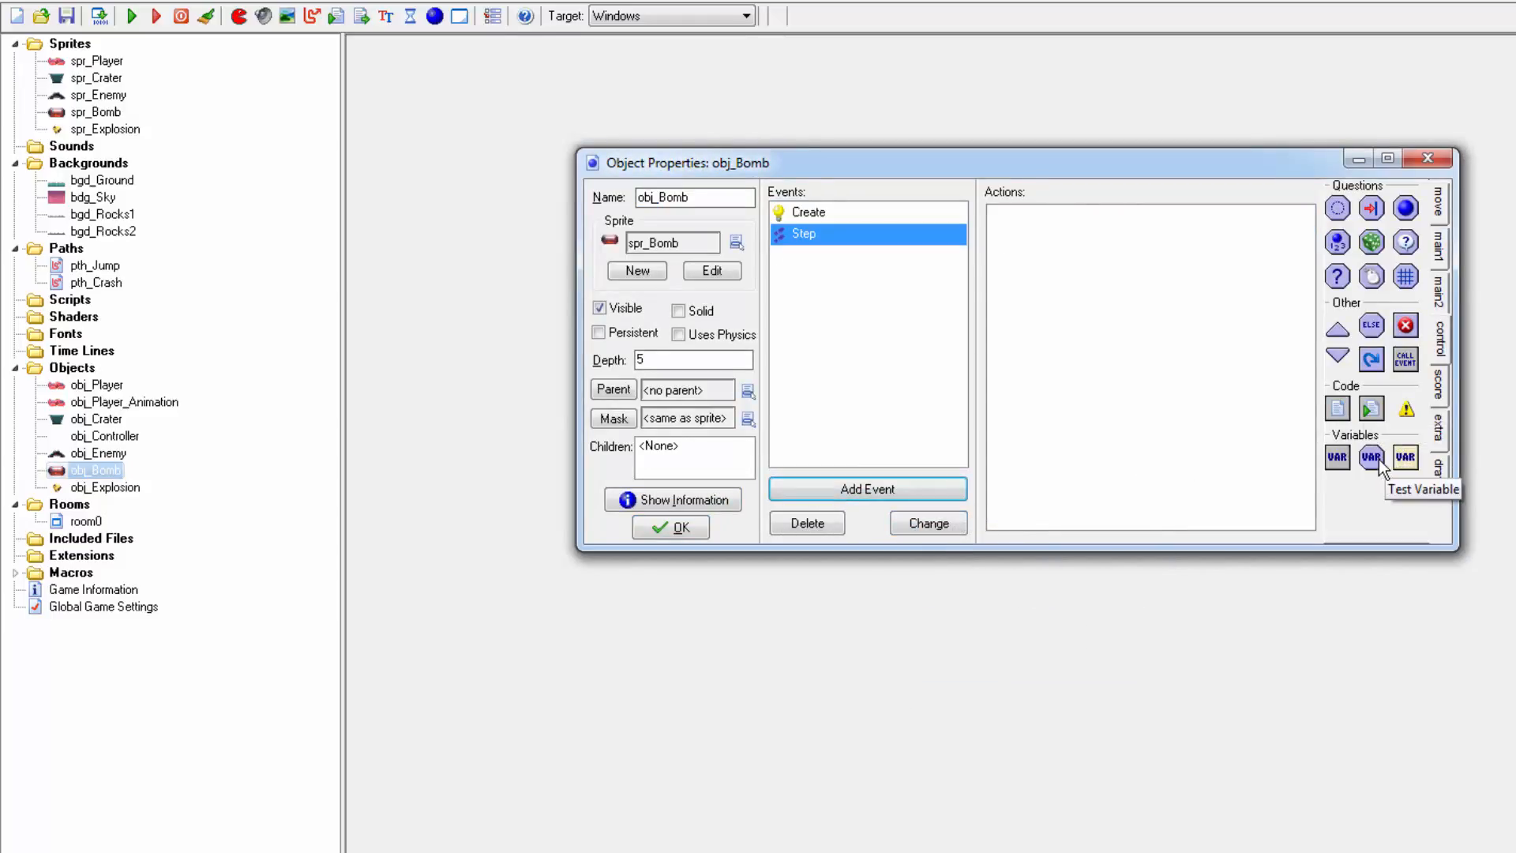
Add a Test Variable action to obj_Bomb's Step event that checks whether y is greater than 690
{"action": "left_click_drag", "start_coordinate": [1371, 458], "coordinate": [1146, 399]}
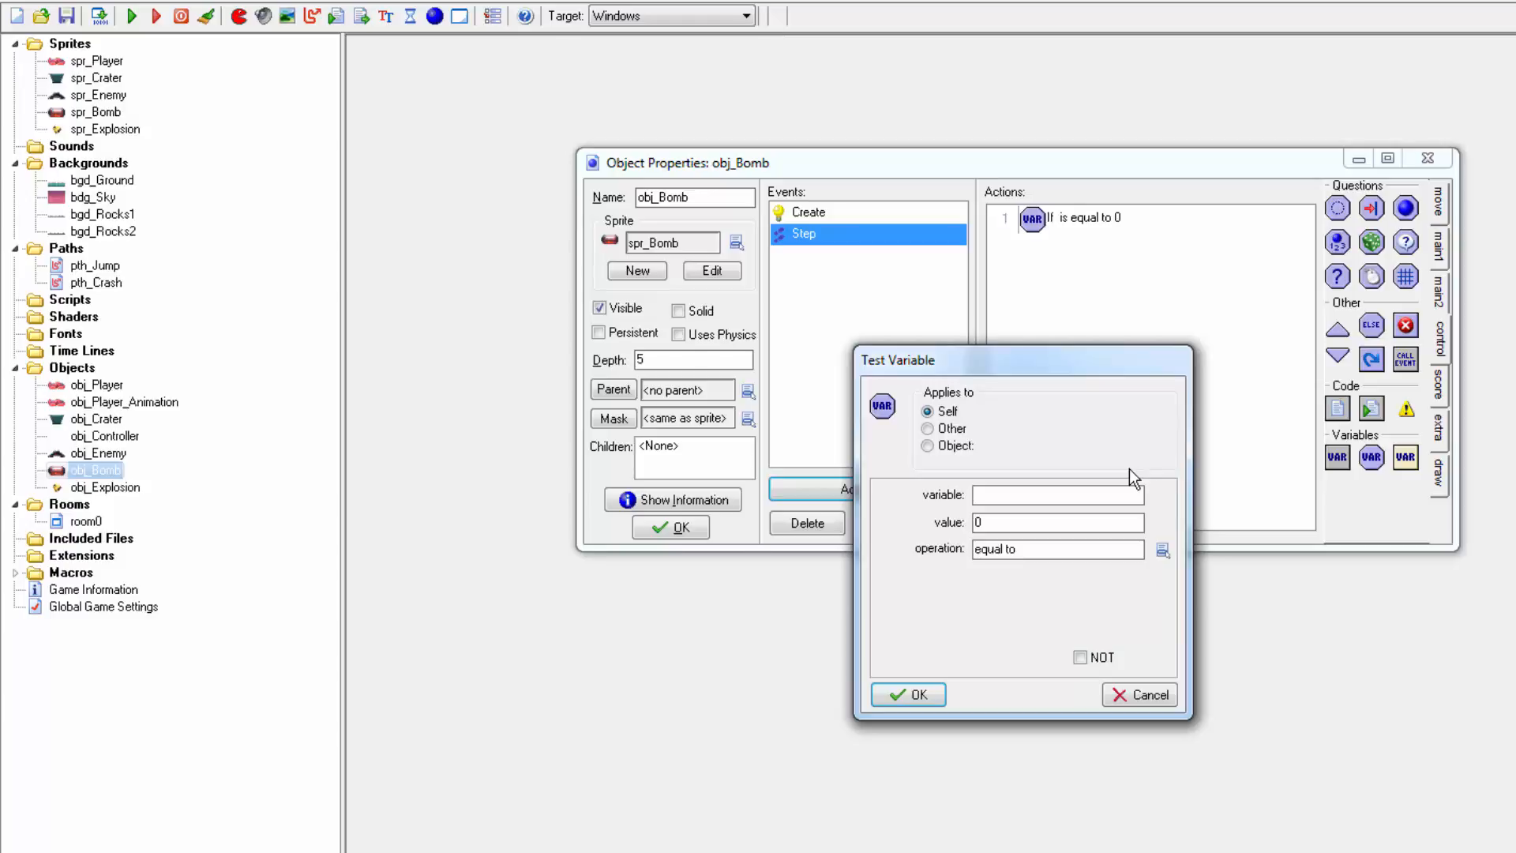
{"action": "type", "text": "y"}
{"action": "key", "text": "Tab"}
{"action": "left_click", "coordinate": [979, 546]}
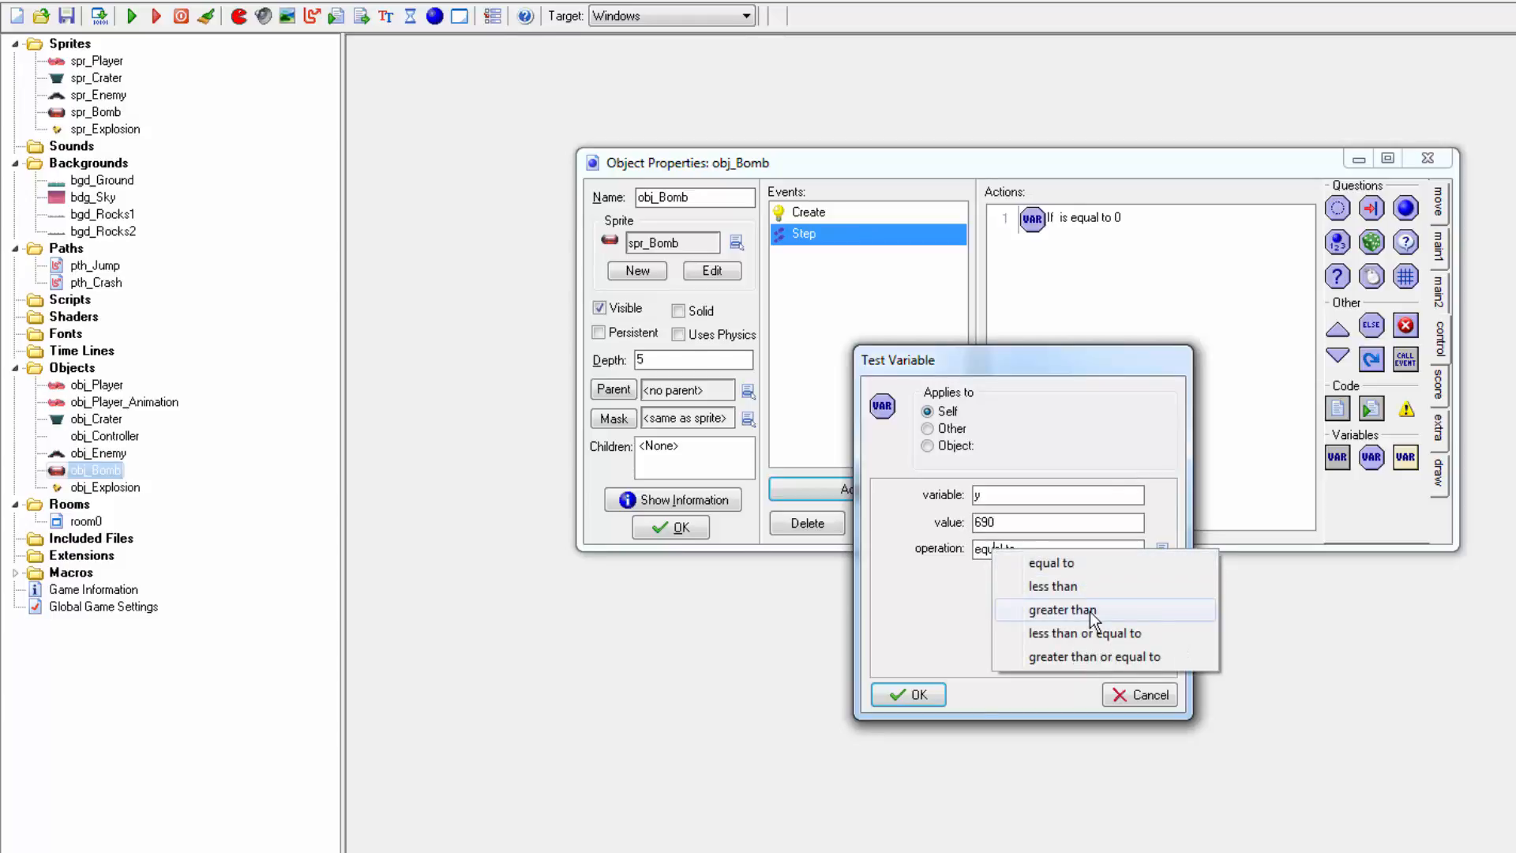
{"action": "left_click", "coordinate": [1089, 611]}
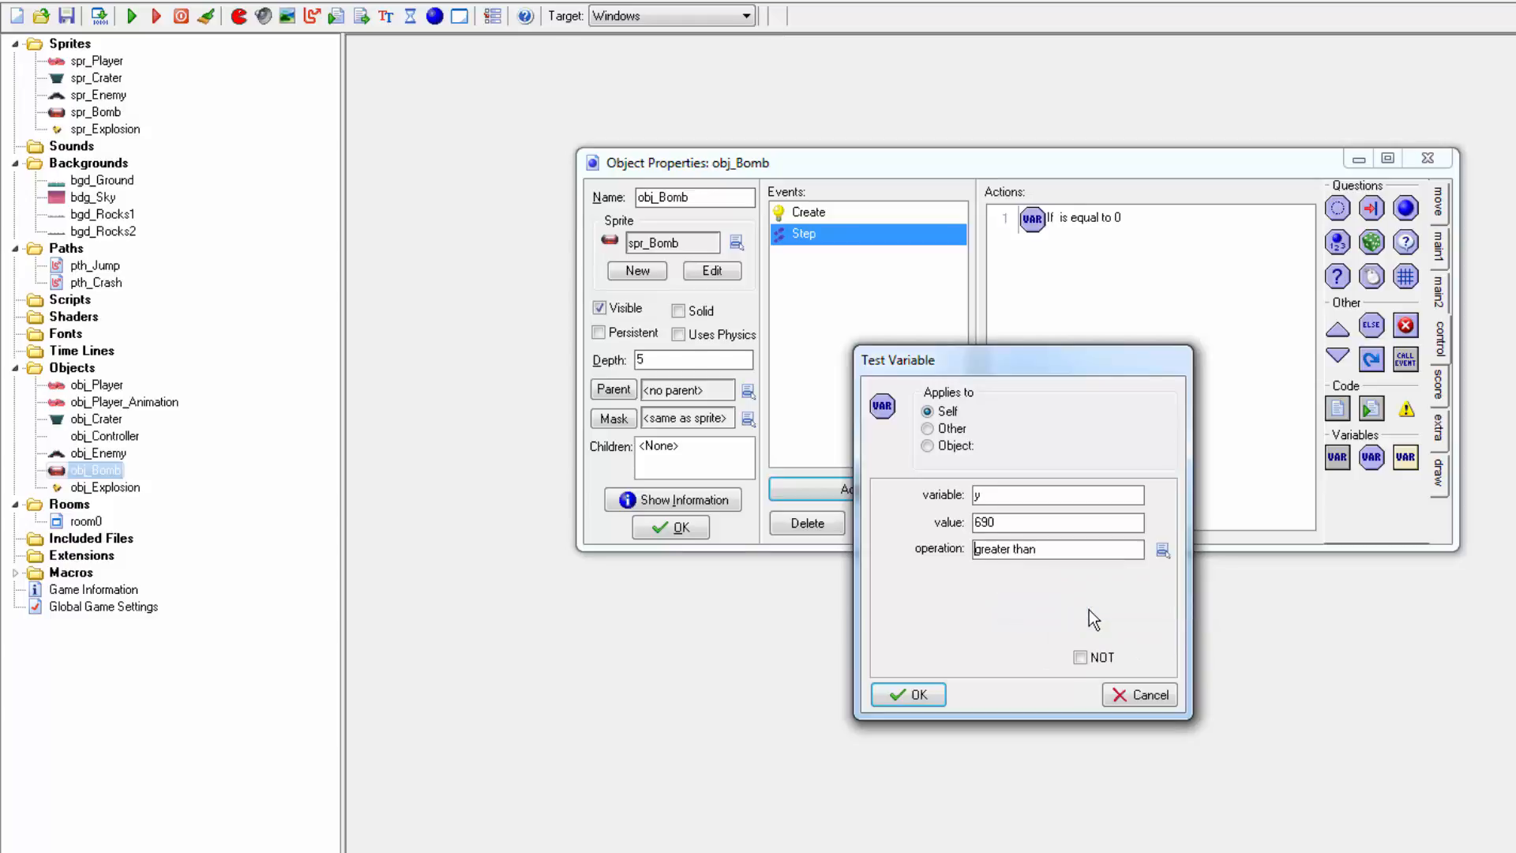
{"action": "left_click", "coordinate": [906, 693]}
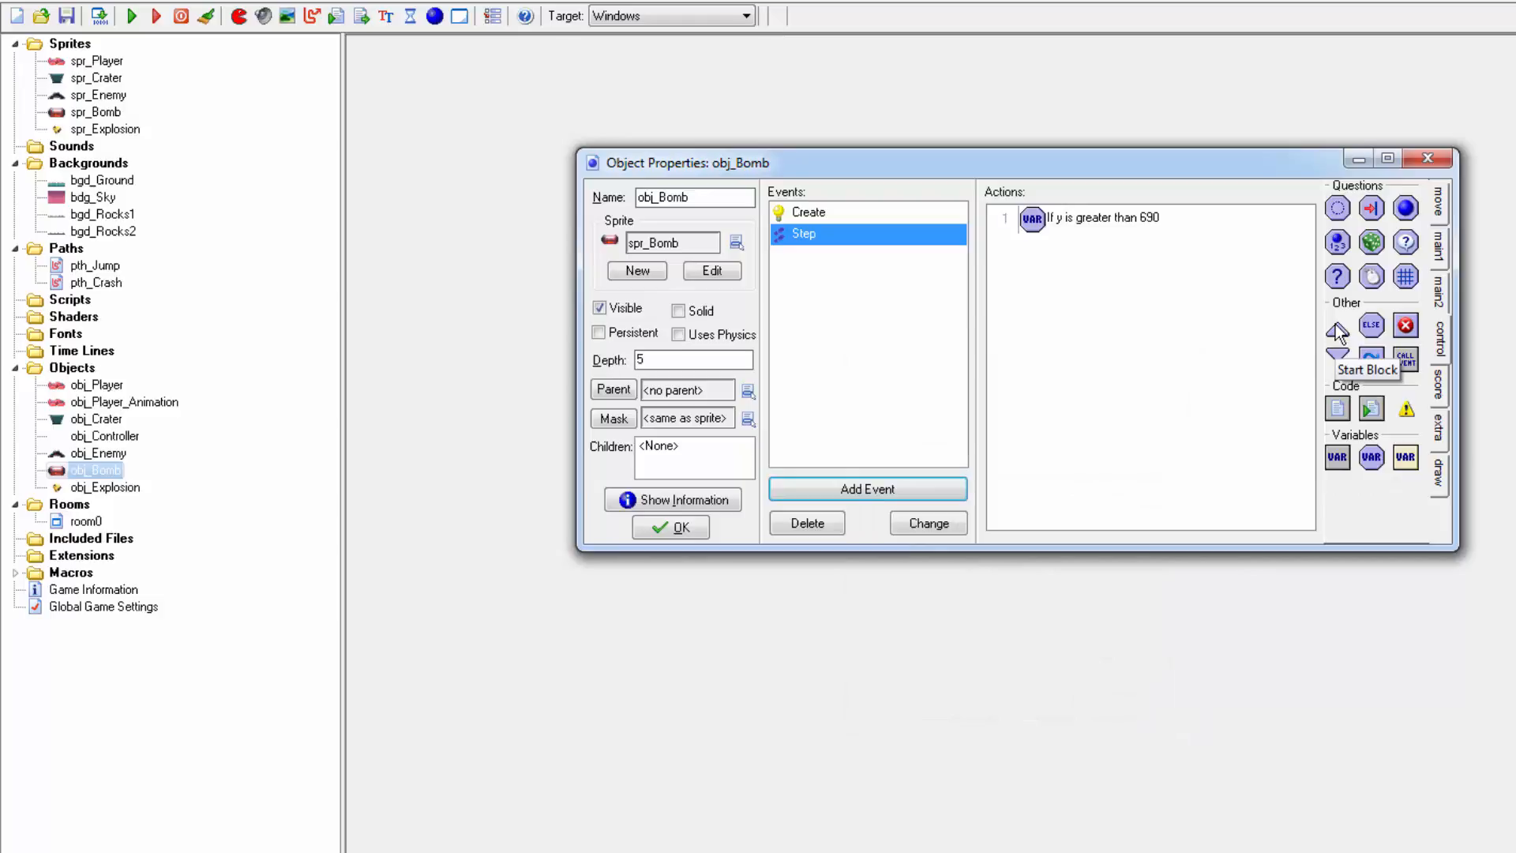
Add a start and end block below the y test, containing a Create Instance action for obj_Explosion at relative position 0, 0
{"action": "left_click_drag", "start_coordinate": [1334, 324], "coordinate": [1225, 382]}
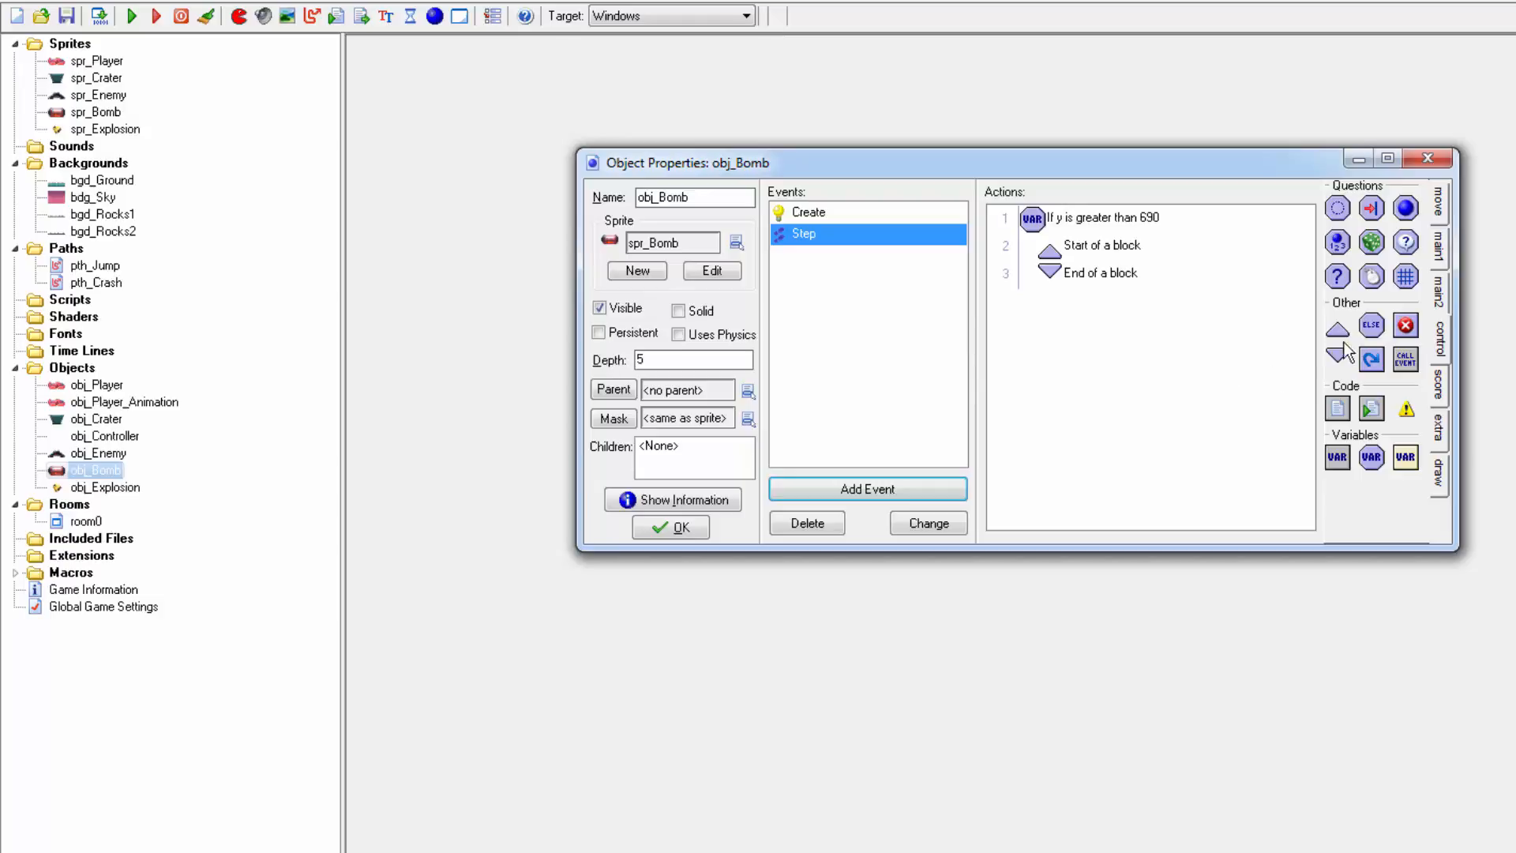
{"action": "left_click", "coordinate": [1442, 251]}
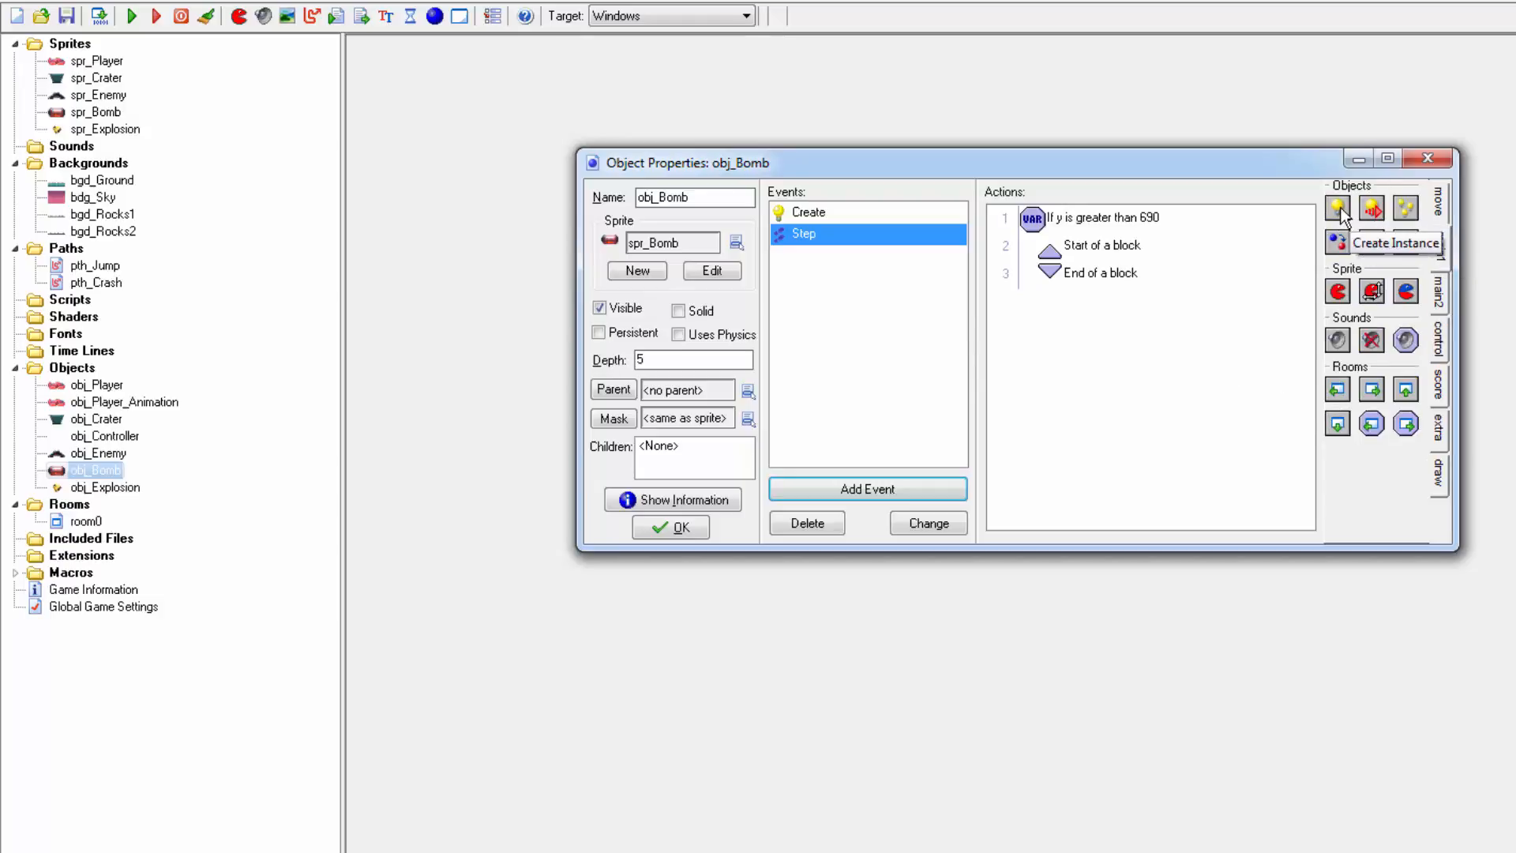
{"action": "left_click_drag", "start_coordinate": [1341, 206], "coordinate": [1057, 269]}
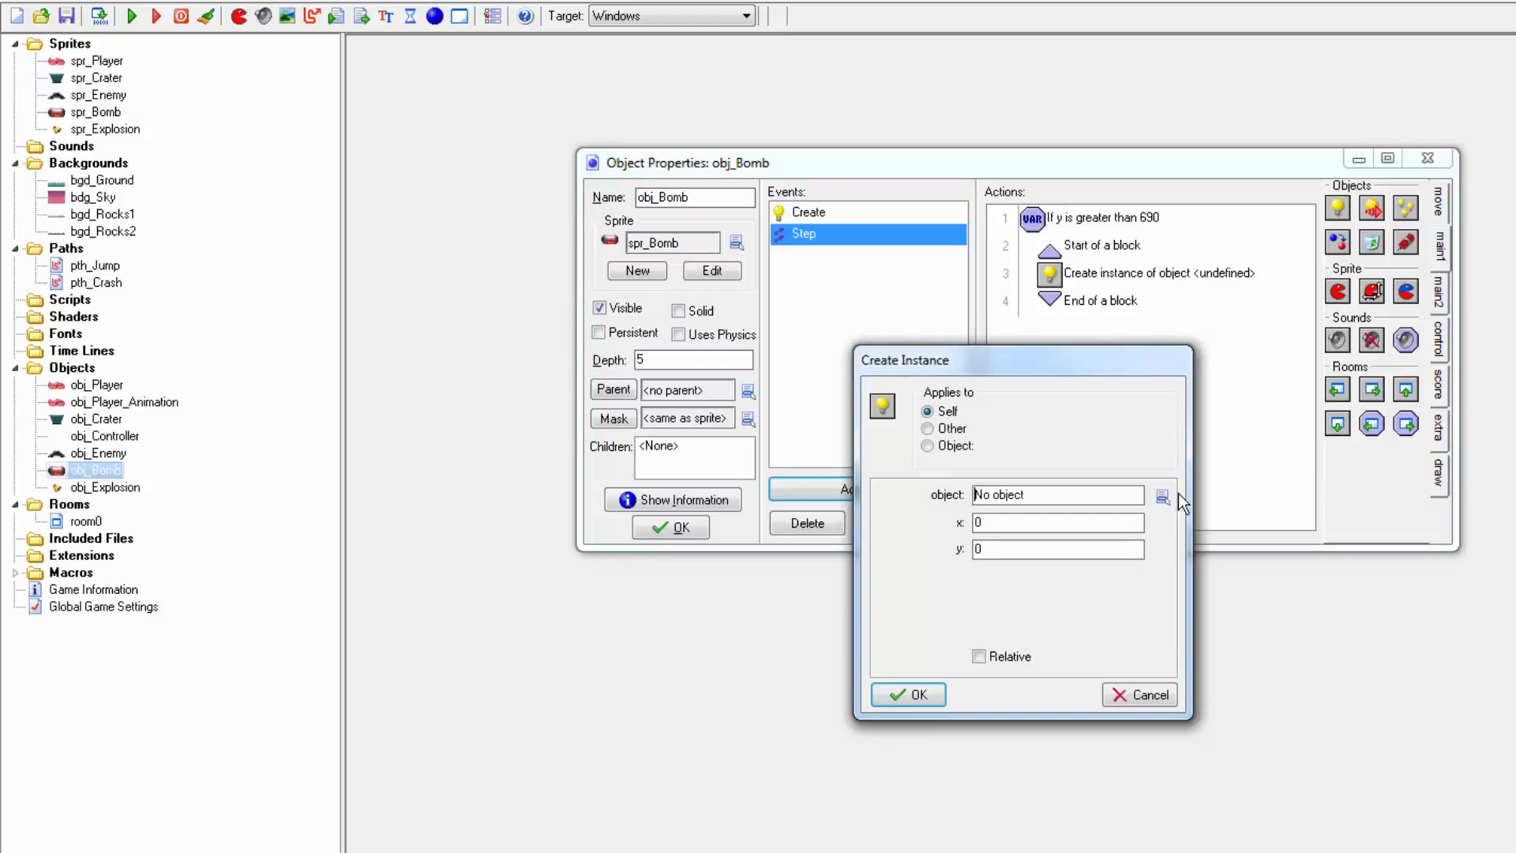
{"action": "left_click", "coordinate": [1162, 496]}
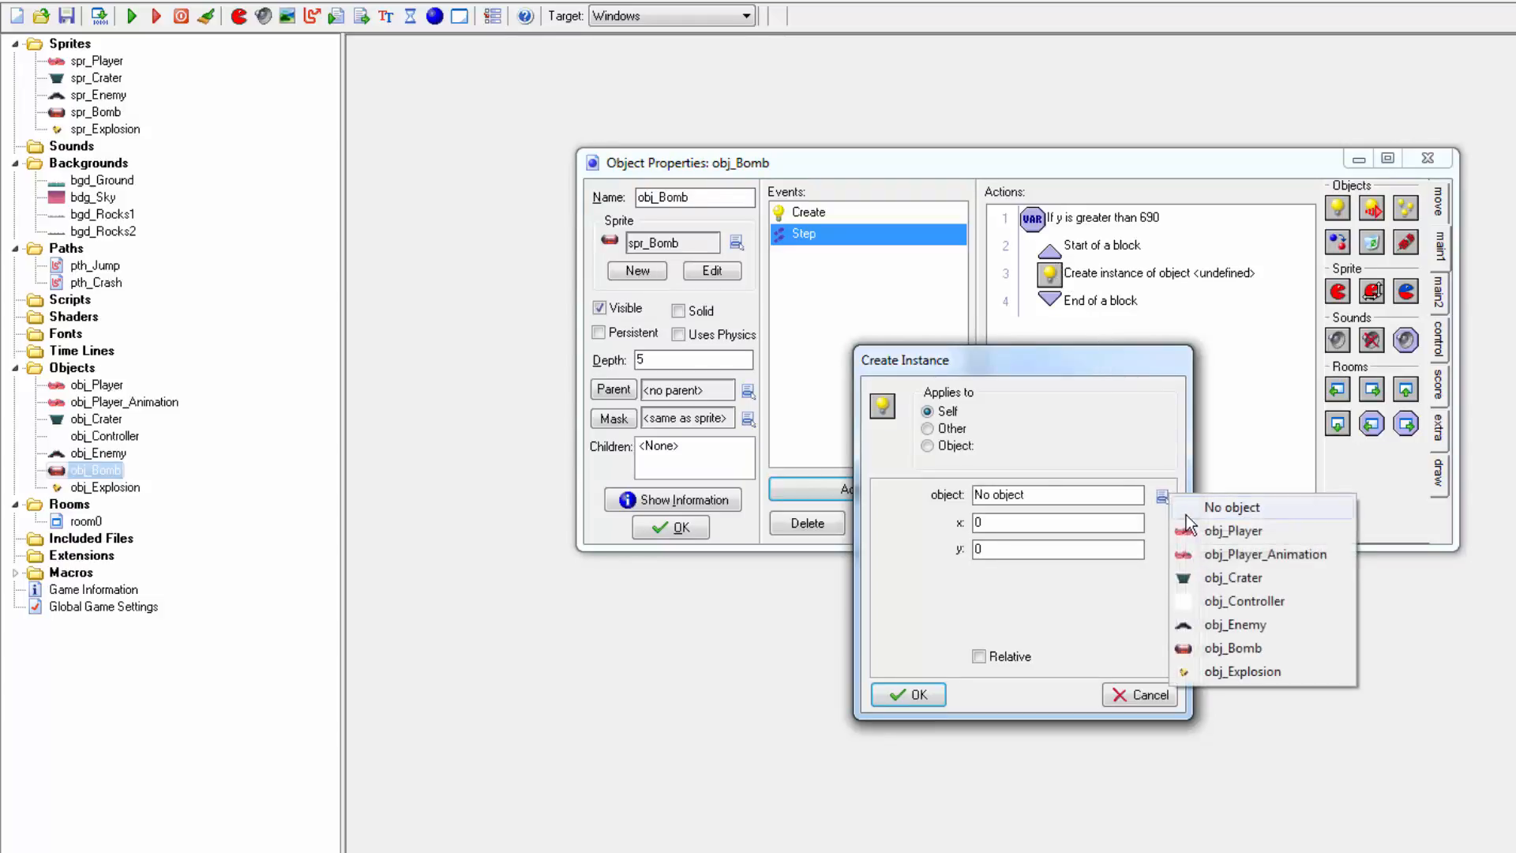
{"action": "left_click", "coordinate": [1240, 672]}
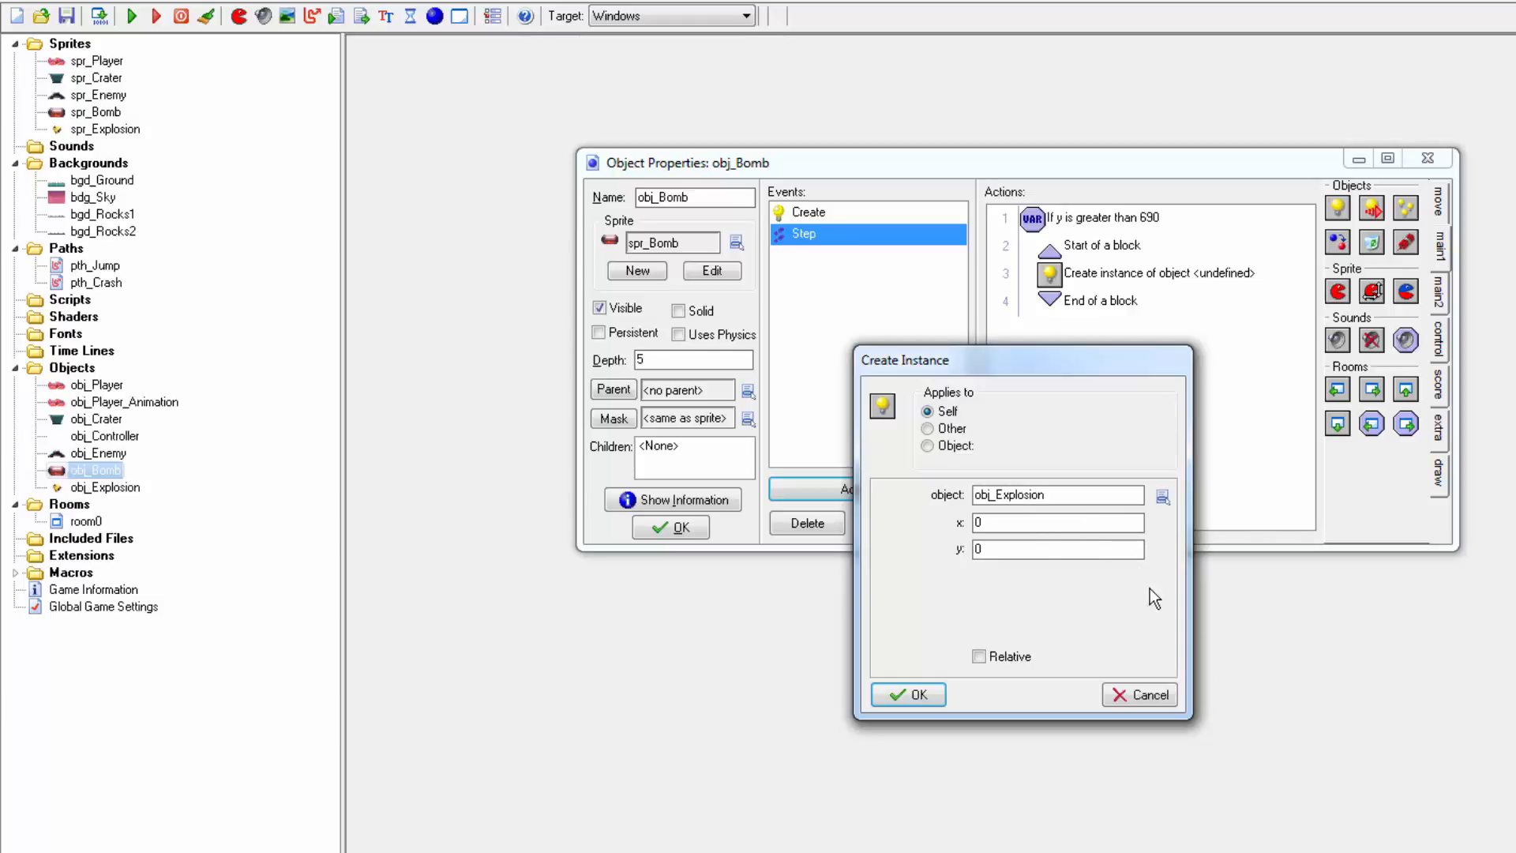
{"action": "left_click", "coordinate": [980, 658]}
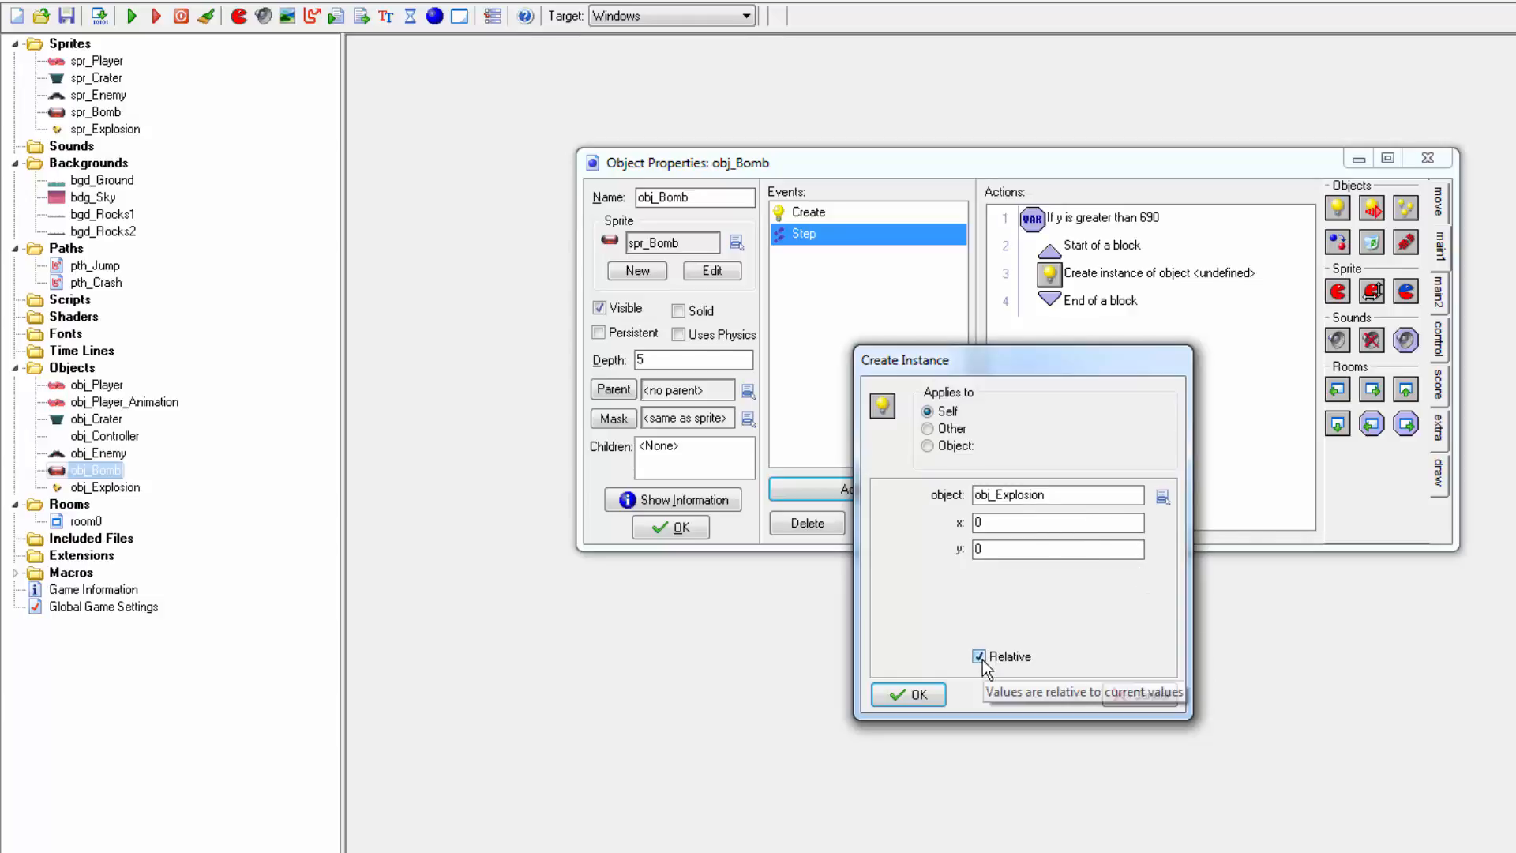
{"action": "left_click", "coordinate": [919, 697]}
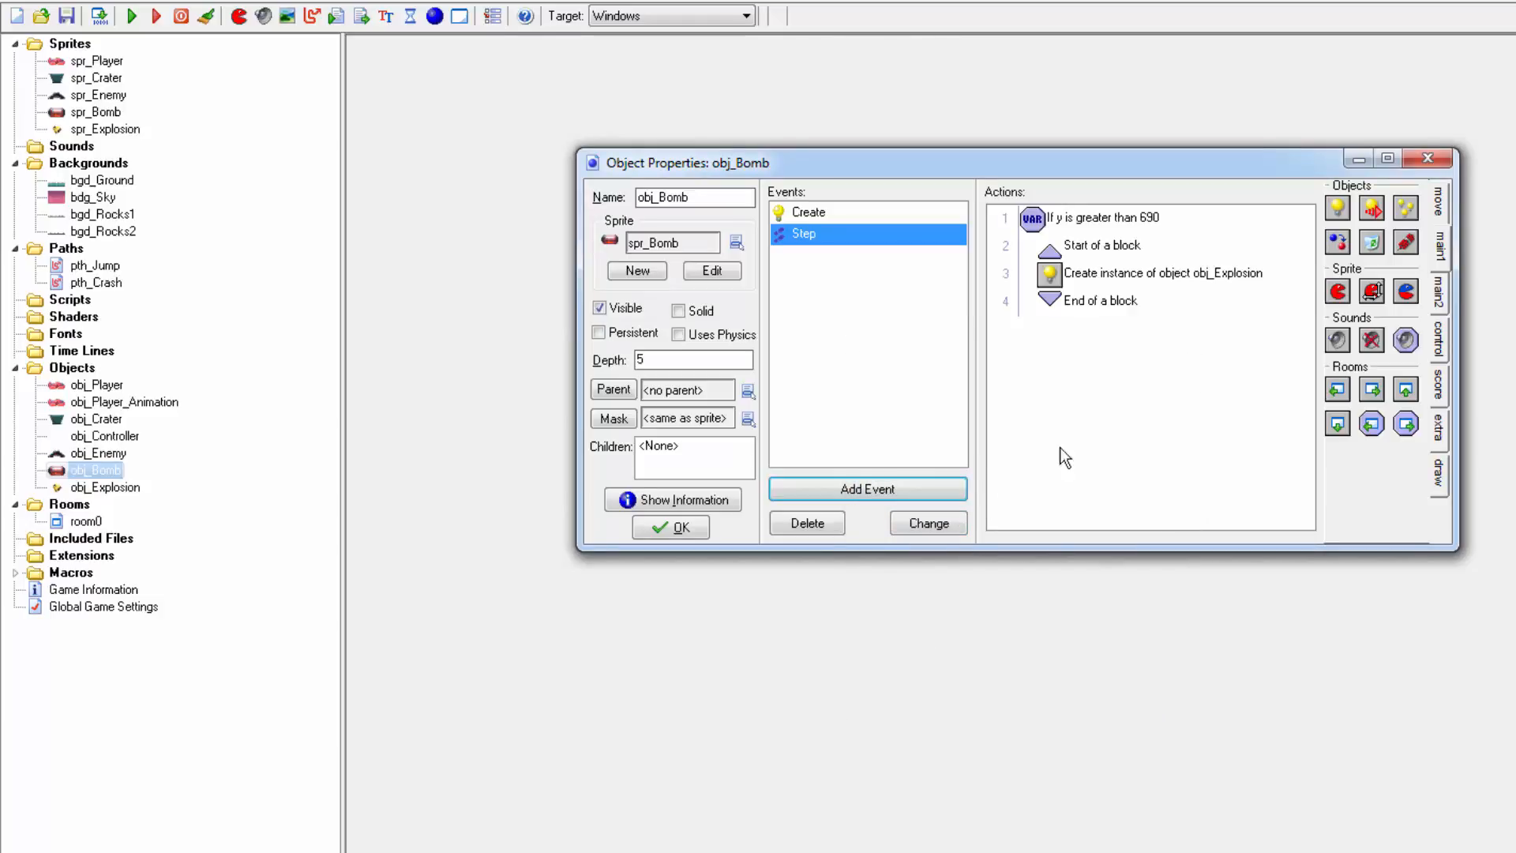
Add a Destroy Instance action applied to Self after the explosion action inside the block, and test-run the game
{"action": "left_click_drag", "start_coordinate": [1377, 289], "coordinate": [1097, 305]}
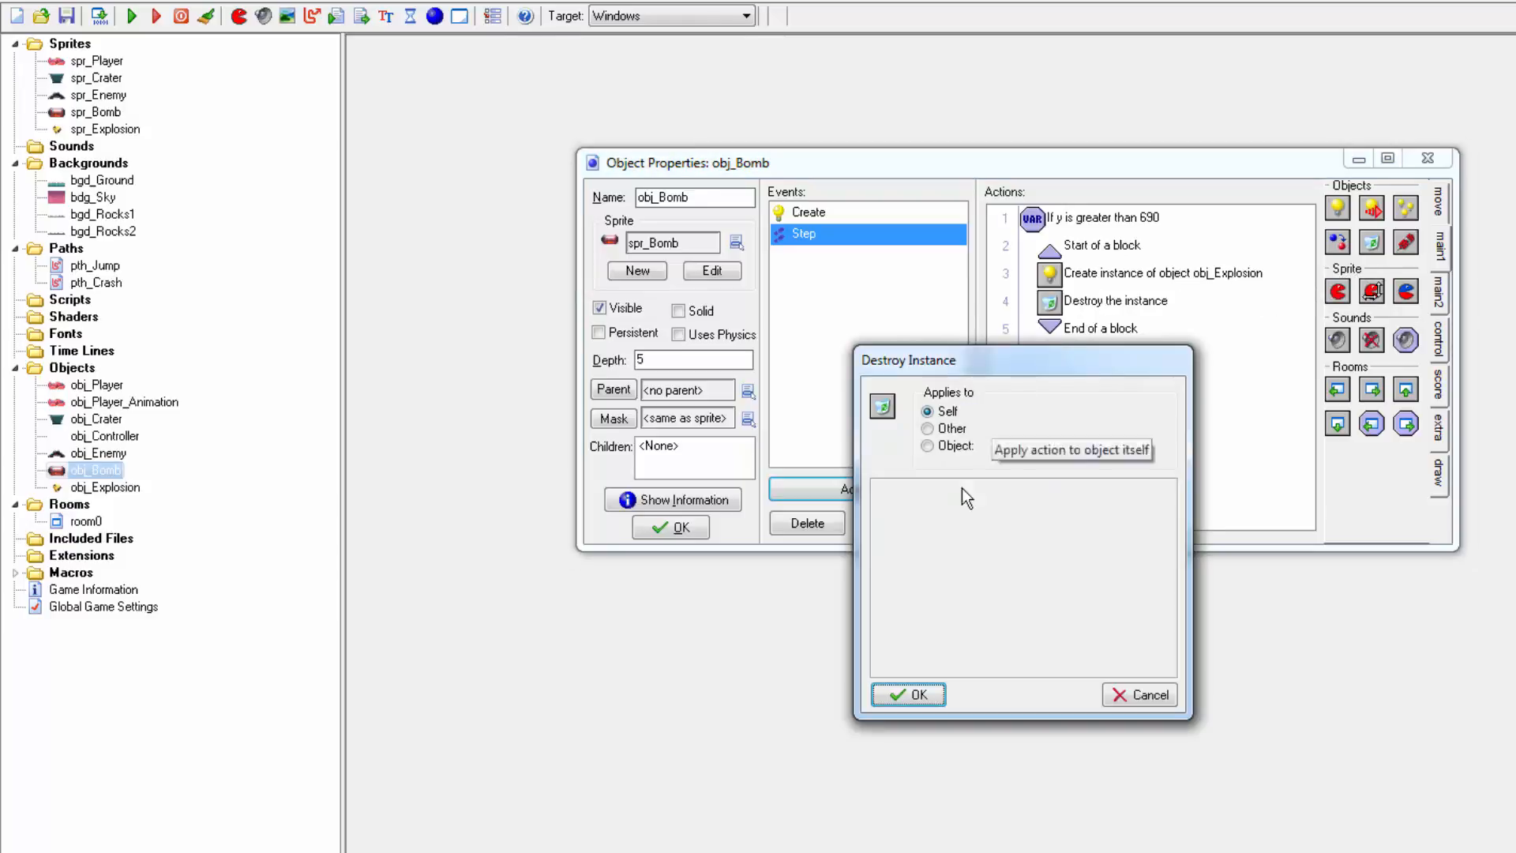
{"action": "left_click", "coordinate": [900, 695]}
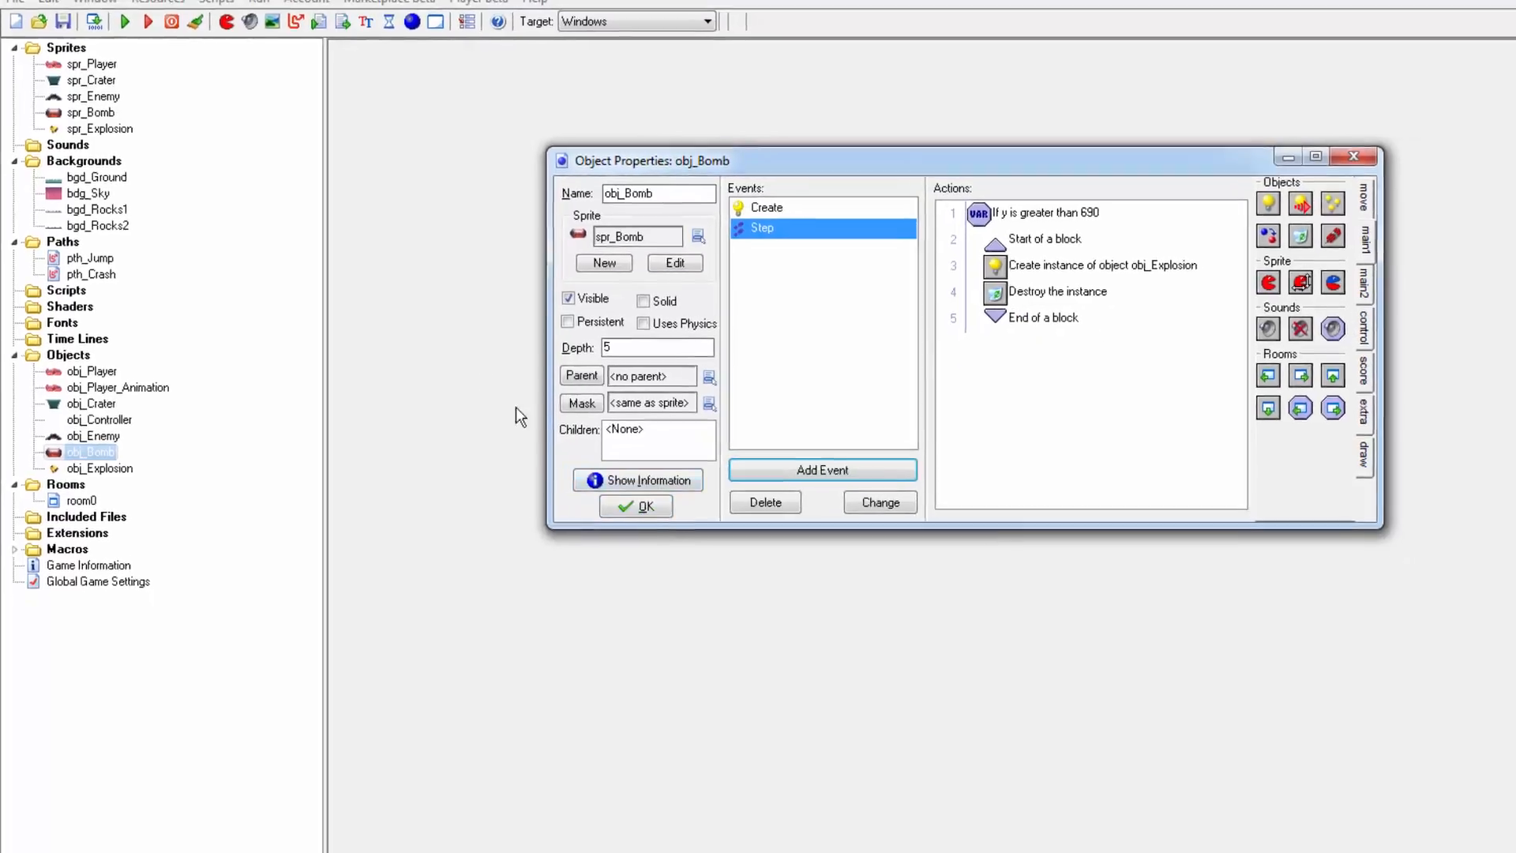
{"action": "left_click", "coordinate": [131, 15]}
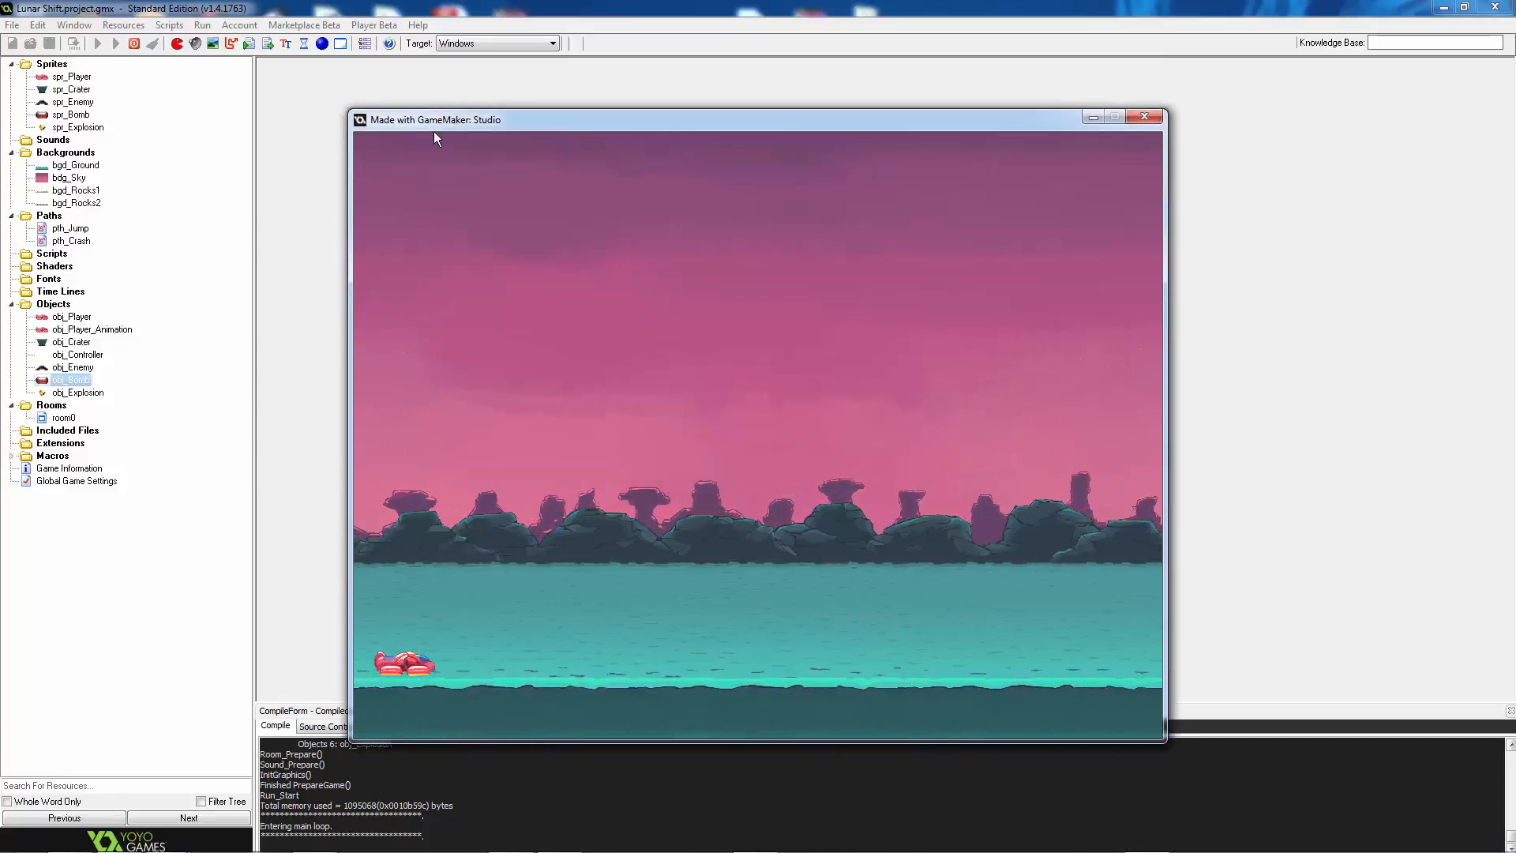
Playtest the game, jumping craters and steering the player under the enemies to check the falling bombs, and close the test run and obj_Bomb
{"action": "key", "text": "space"}
{"action": "key", "text": "space"}
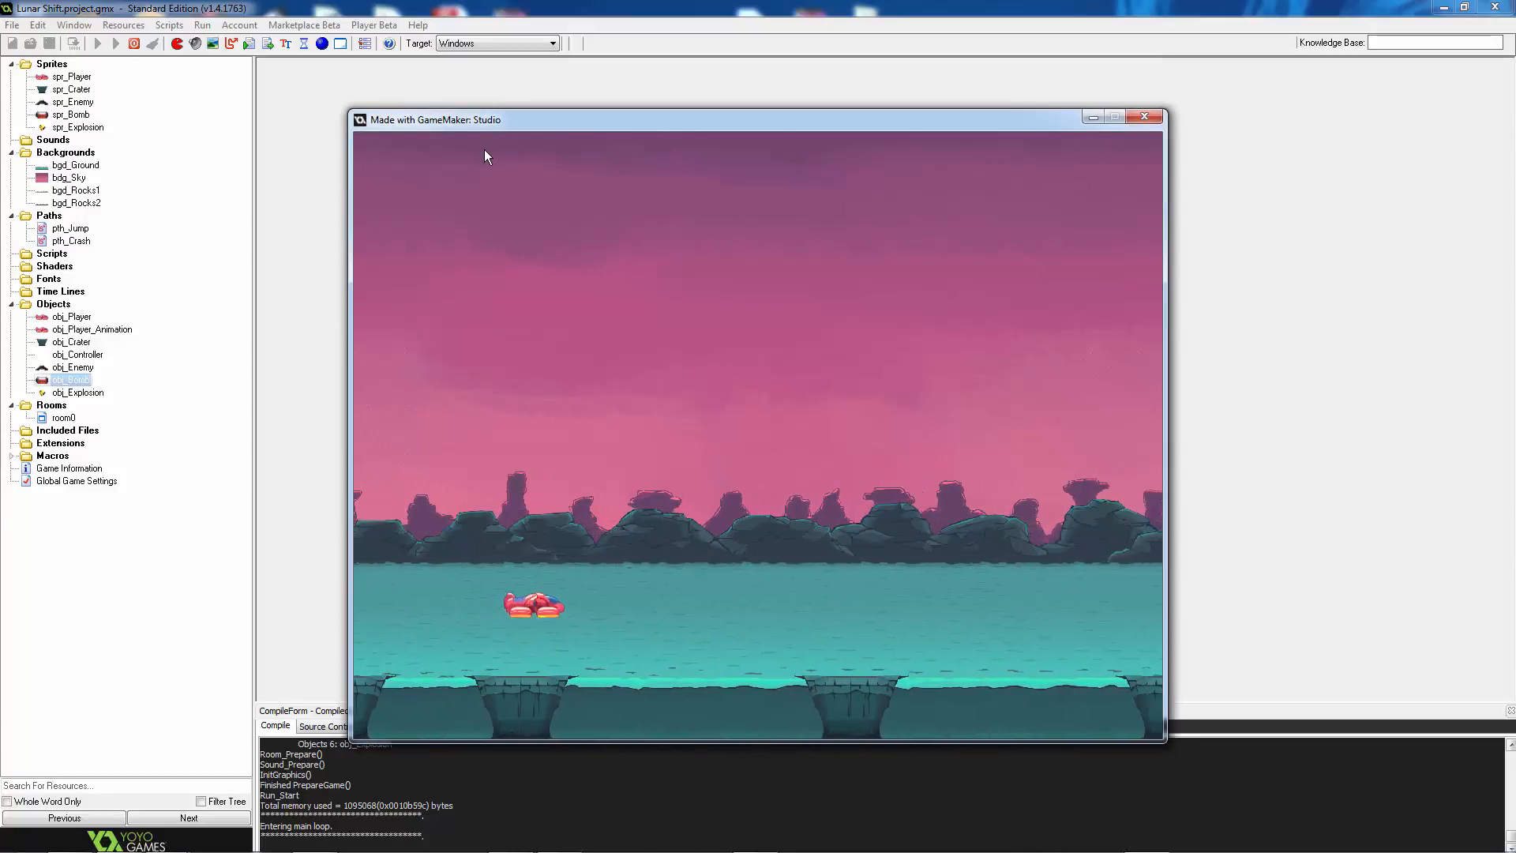
{"action": "key", "text": "space"}
{"action": "key", "text": "space"}
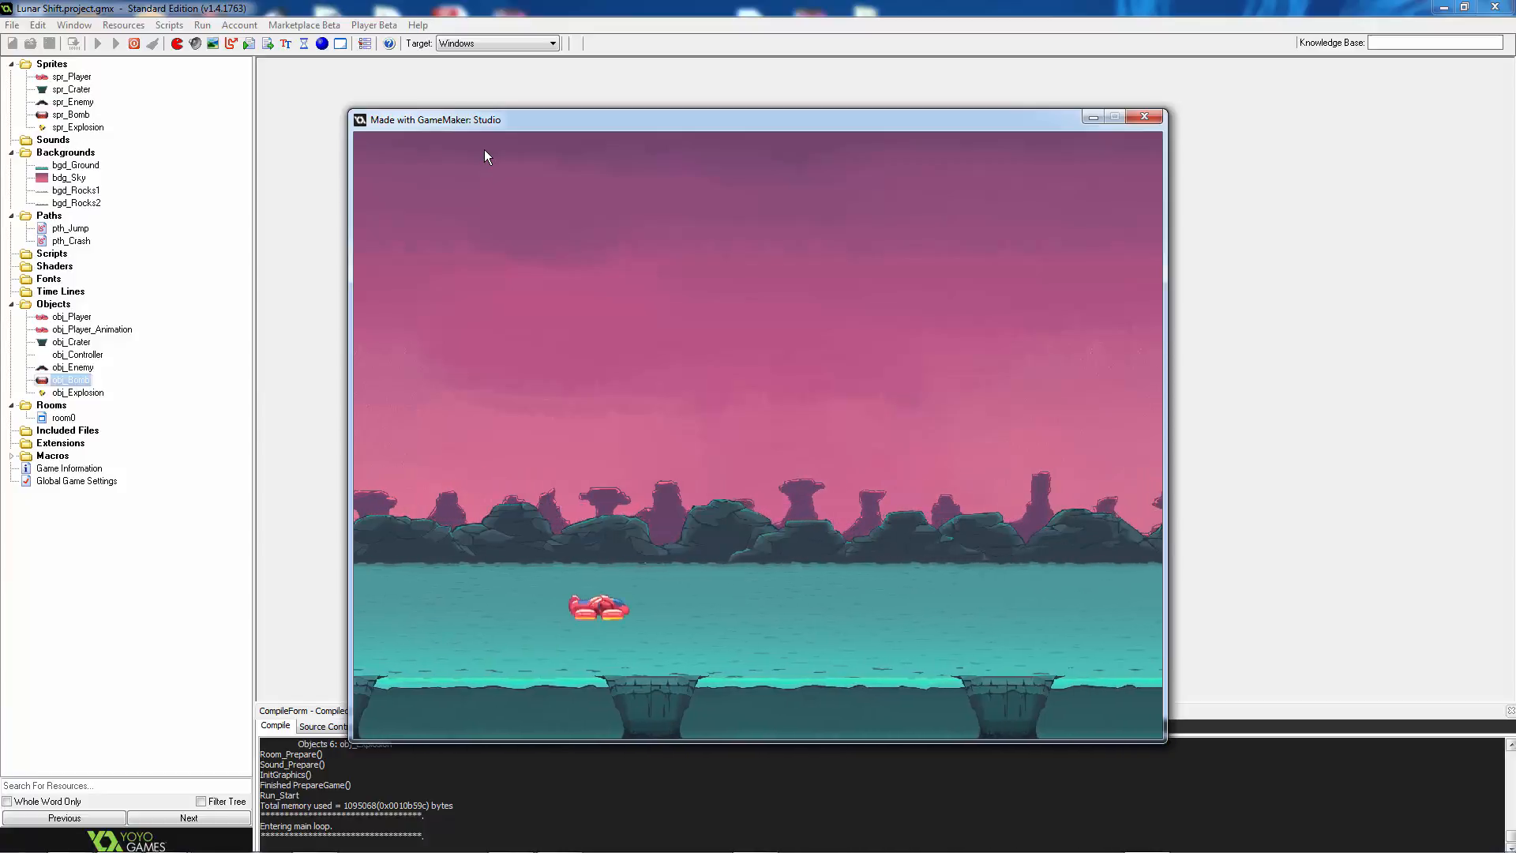
{"action": "key", "text": "space"}
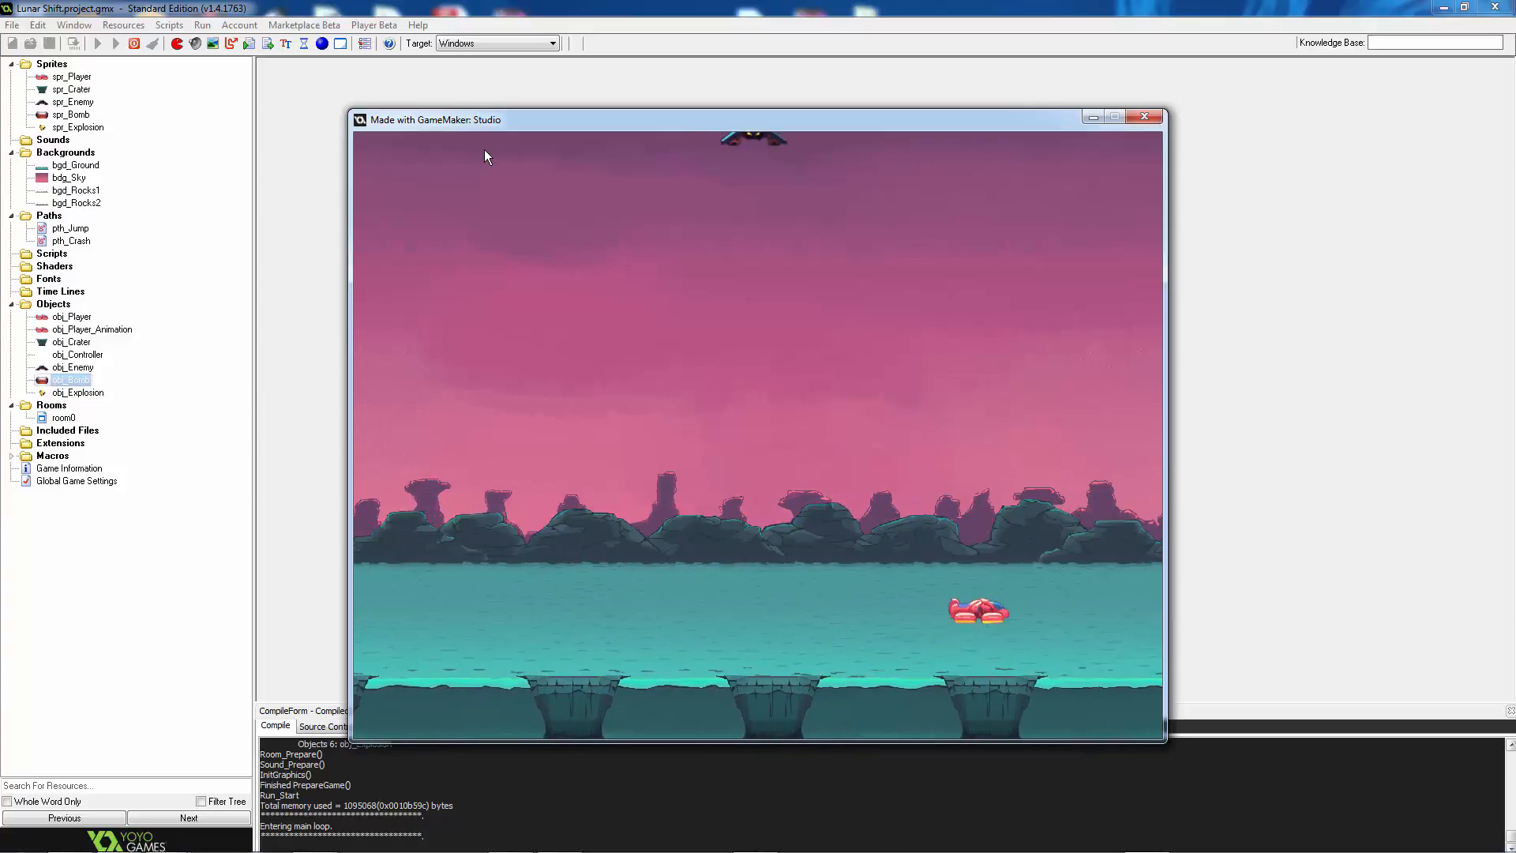
{"action": "key", "text": "Left"}
{"action": "key", "text": "space"}
{"action": "key", "text": "Right"}
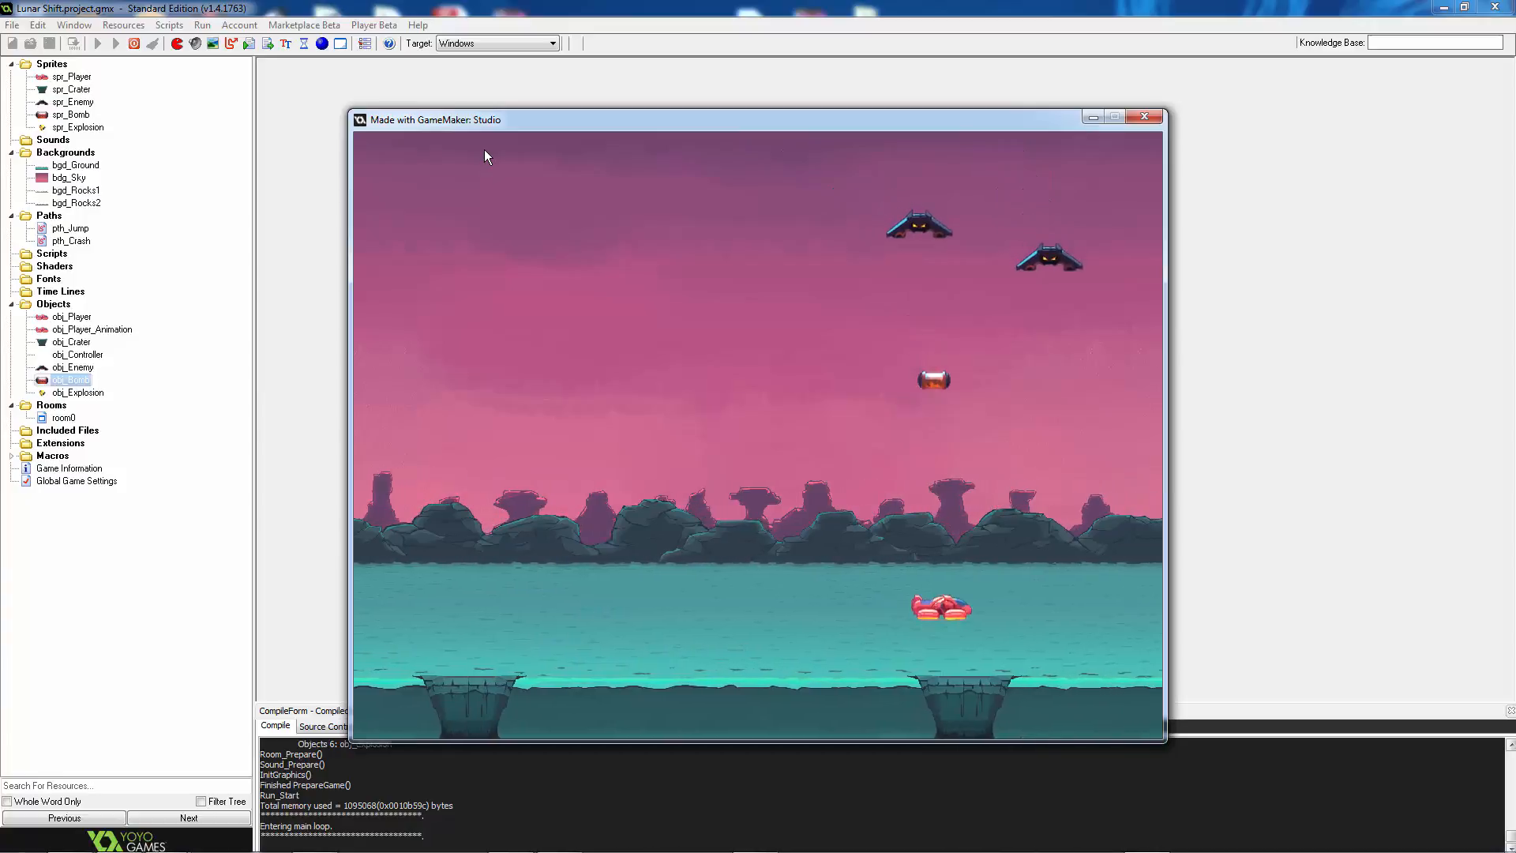
{"action": "key", "text": "Left"}
{"action": "key", "text": "space"}
{"action": "key", "text": "Right"}
{"action": "key", "text": "Left"}
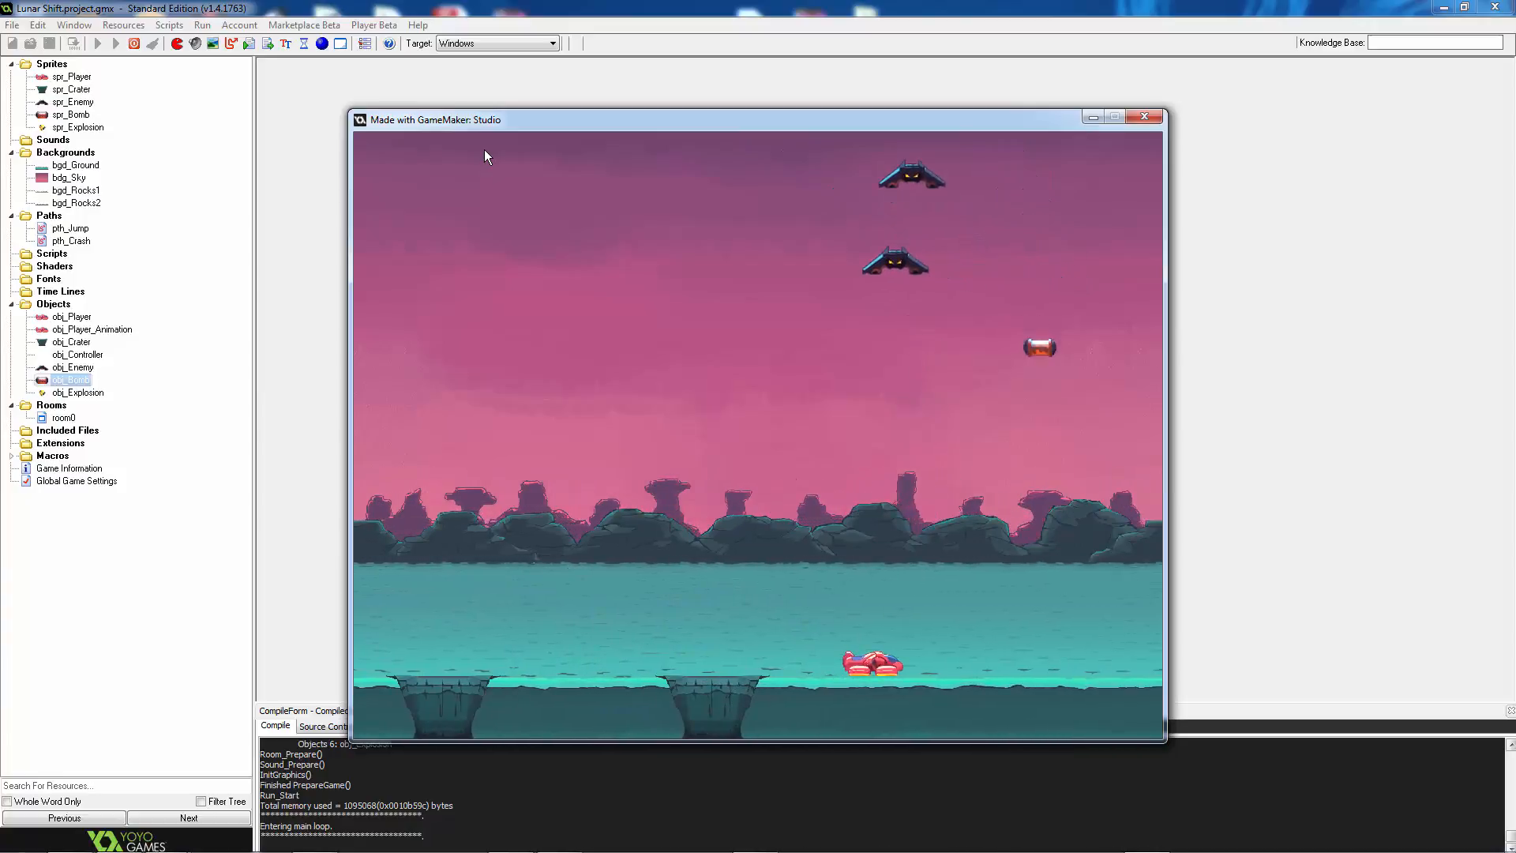
{"action": "key", "text": "space"}
{"action": "key", "text": "Right"}
{"action": "key", "text": "Left"}
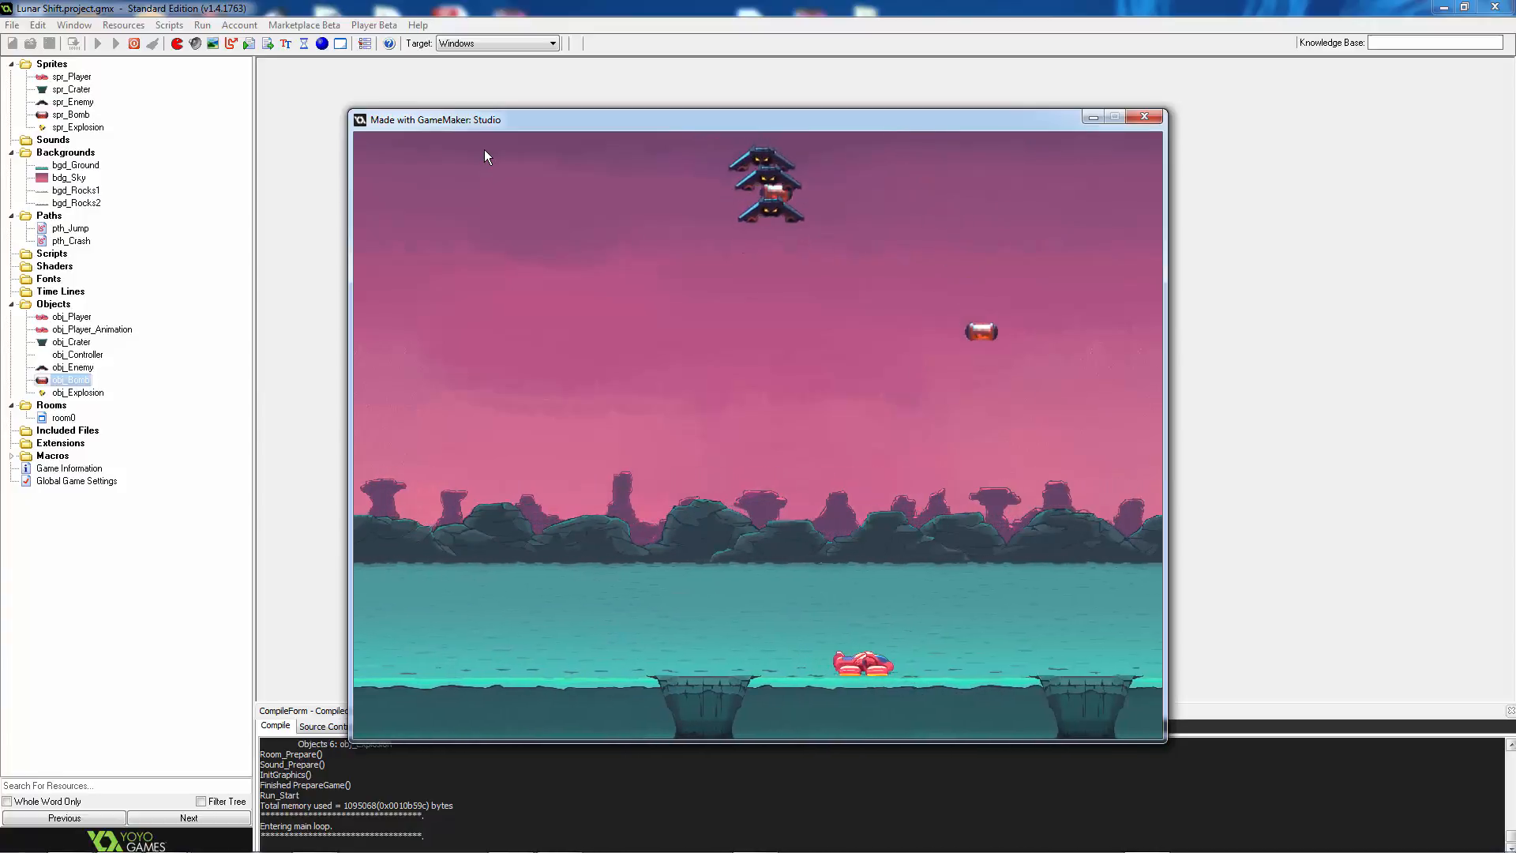
{"action": "key", "text": "space"}
{"action": "key", "text": "Right"}
{"action": "key", "text": "space"}
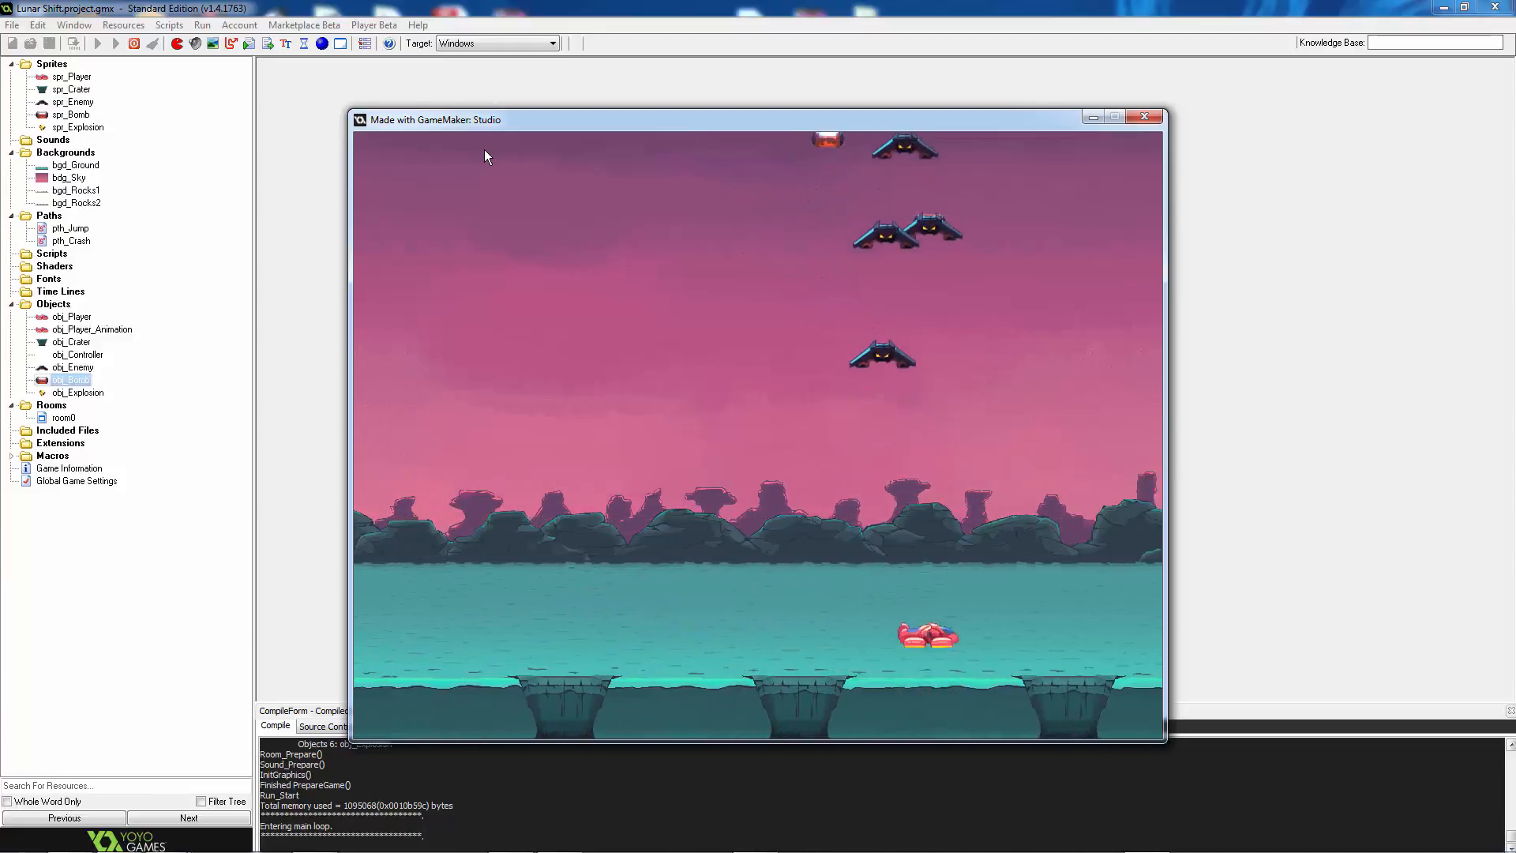
{"action": "key", "text": "Left"}
{"action": "key", "text": "Right"}
{"action": "key", "text": "space"}
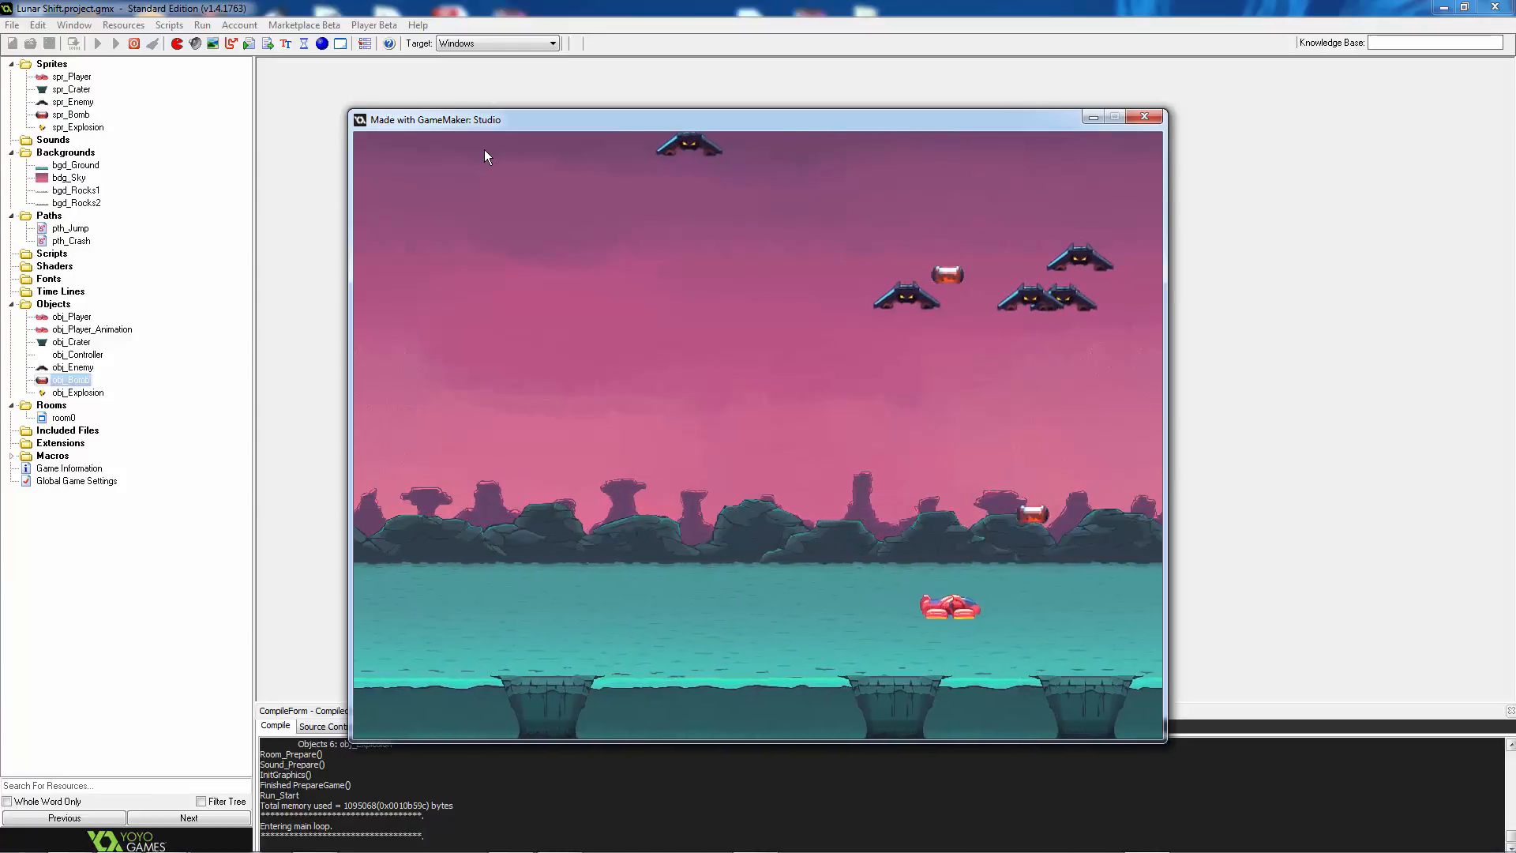
{"action": "key", "text": "Left"}
{"action": "key", "text": "space"}
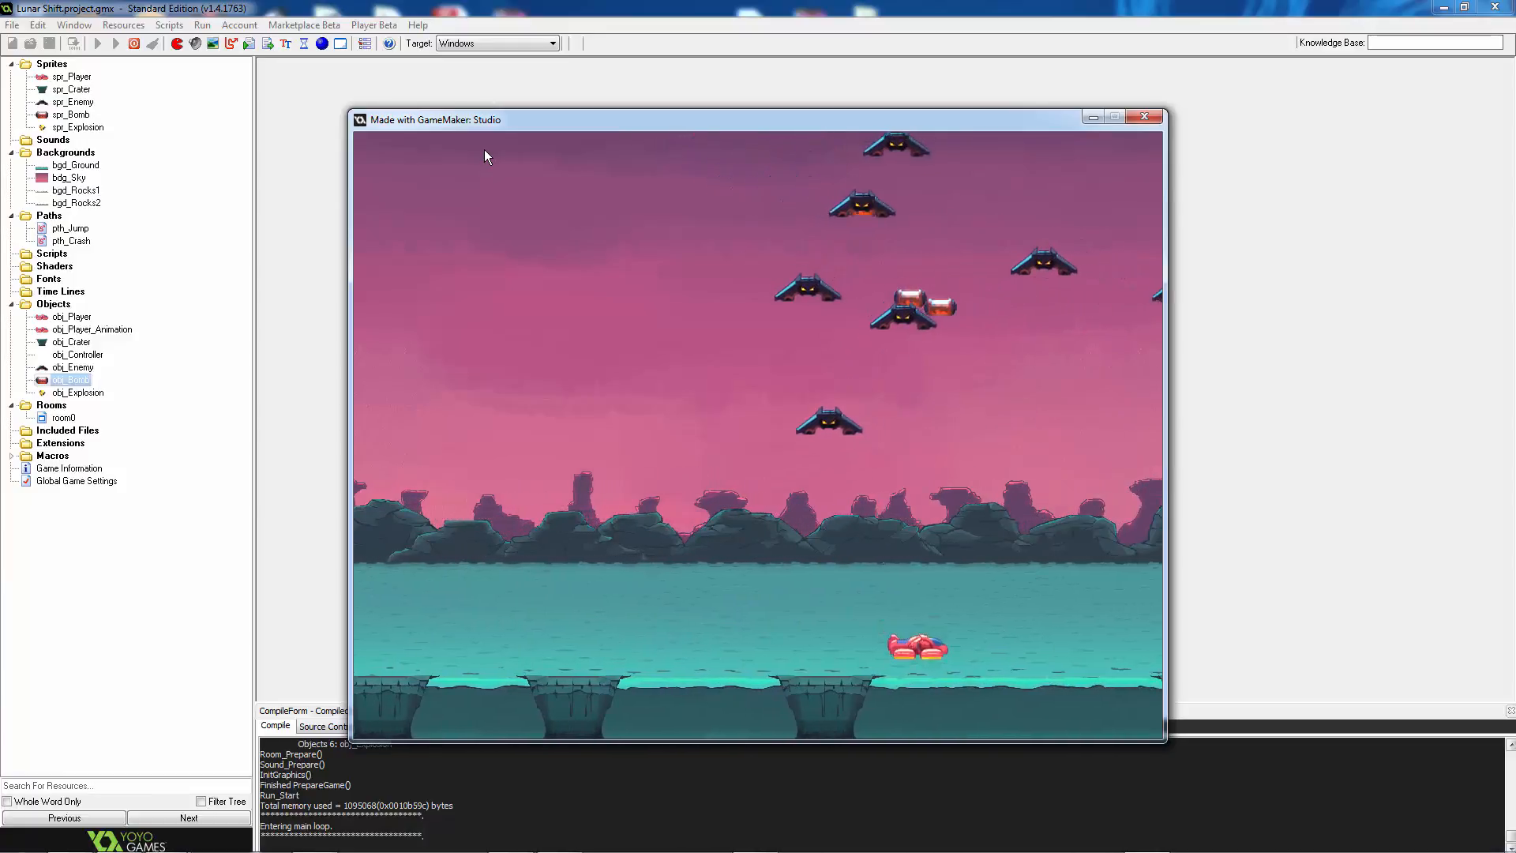
{"action": "key", "text": "Left"}
{"action": "key", "text": "space"}
{"action": "key", "text": "Right"}
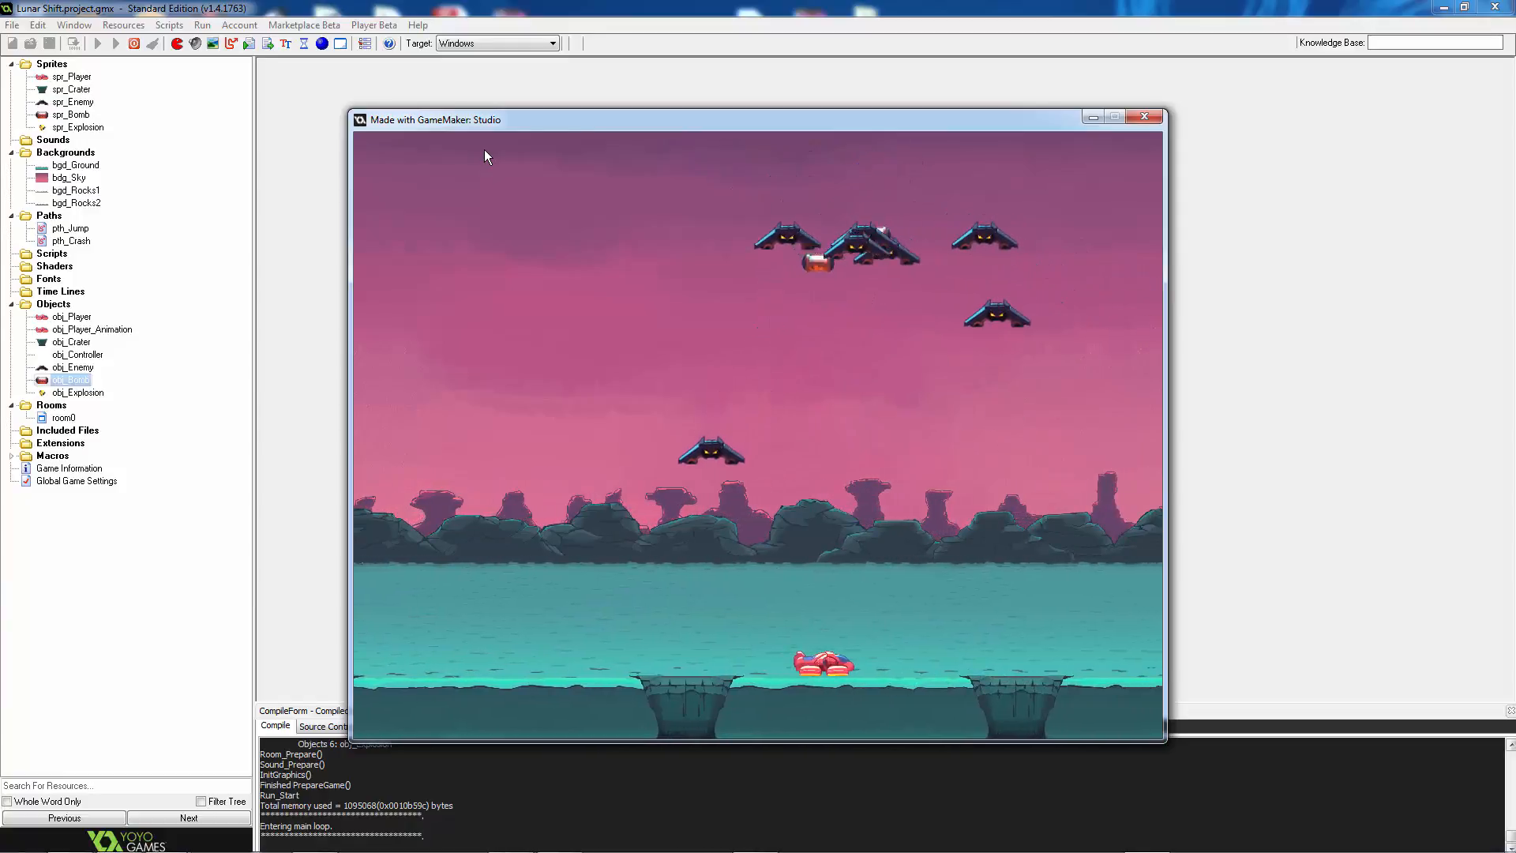
{"action": "key", "text": "space"}
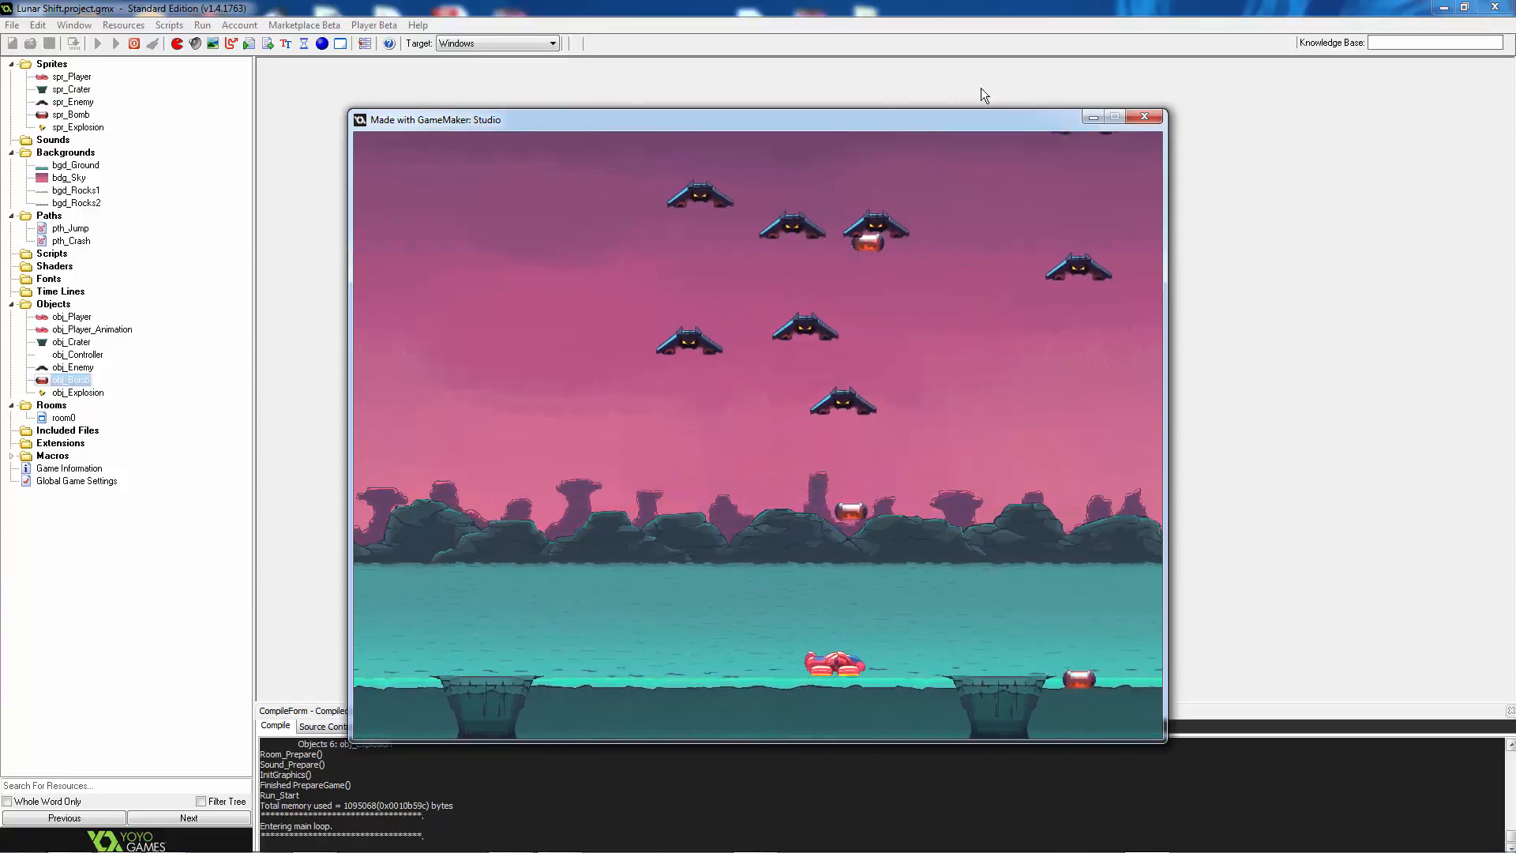
{"action": "left_click", "coordinate": [1141, 116]}
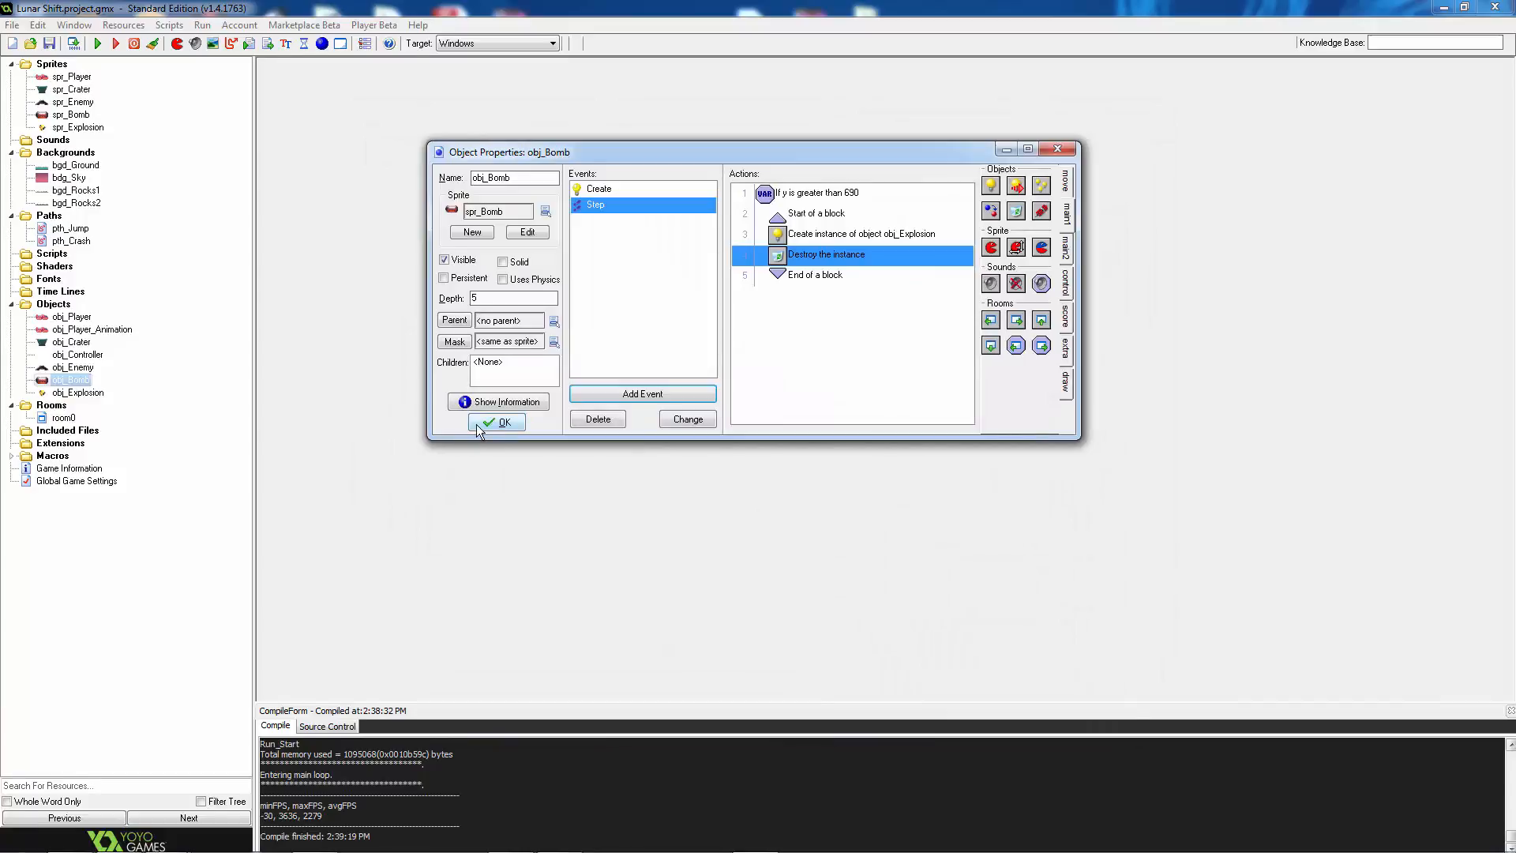
{"action": "left_click", "coordinate": [476, 424]}
Duplicate the spr_Bomb sprite and name the copy spr_CraterBomb
{"action": "right_click", "coordinate": [63, 114]}
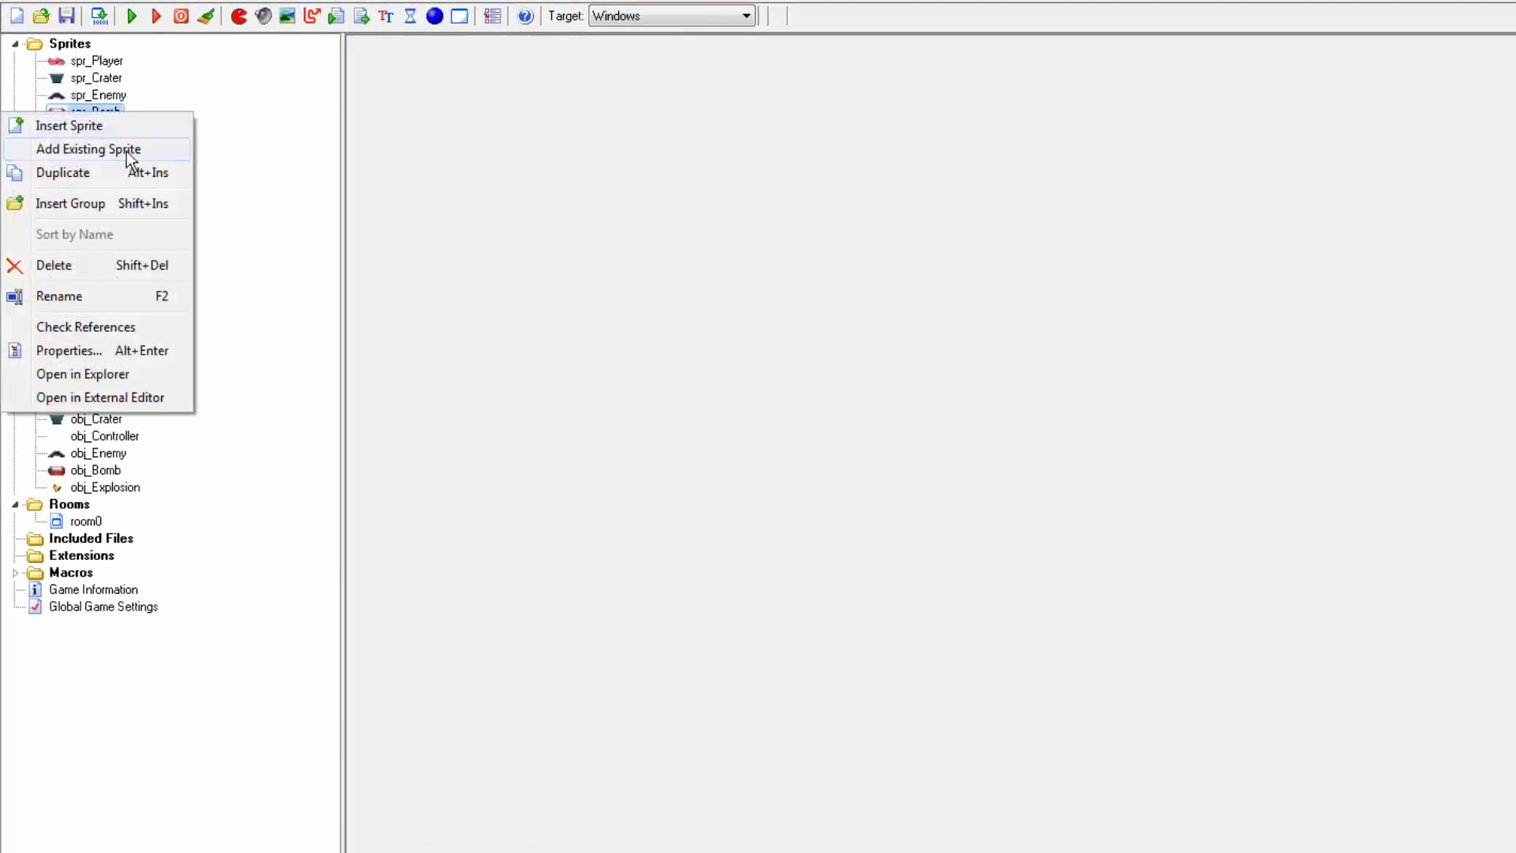
{"action": "left_click", "coordinate": [75, 177]}
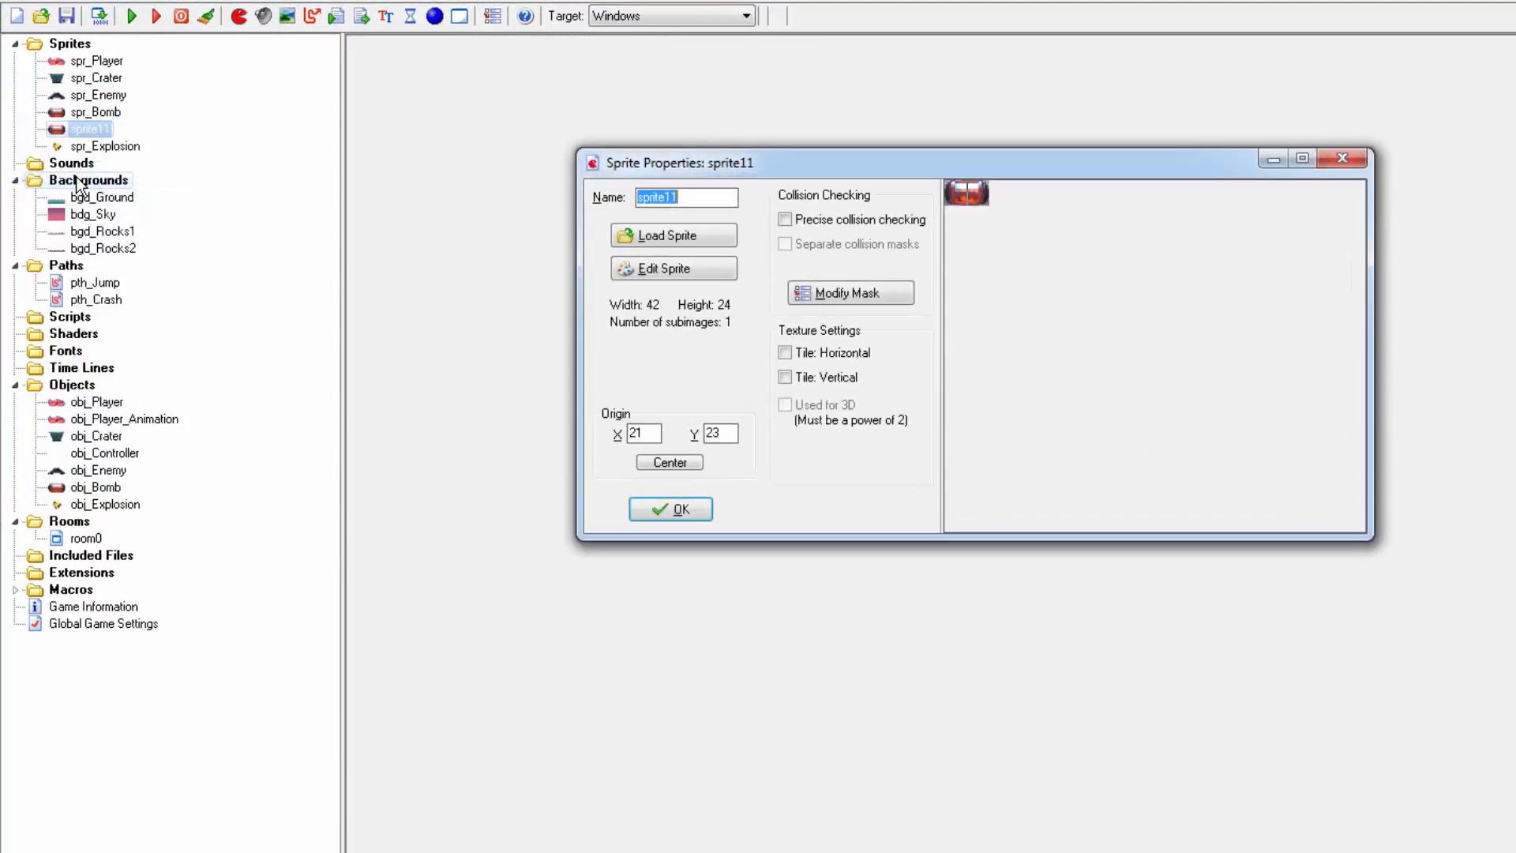
{"action": "type", "text": "s"}
Colorize the spr_CraterBomb image blue in the sprite editor and save the sprite
{"action": "left_click", "coordinate": [720, 270]}
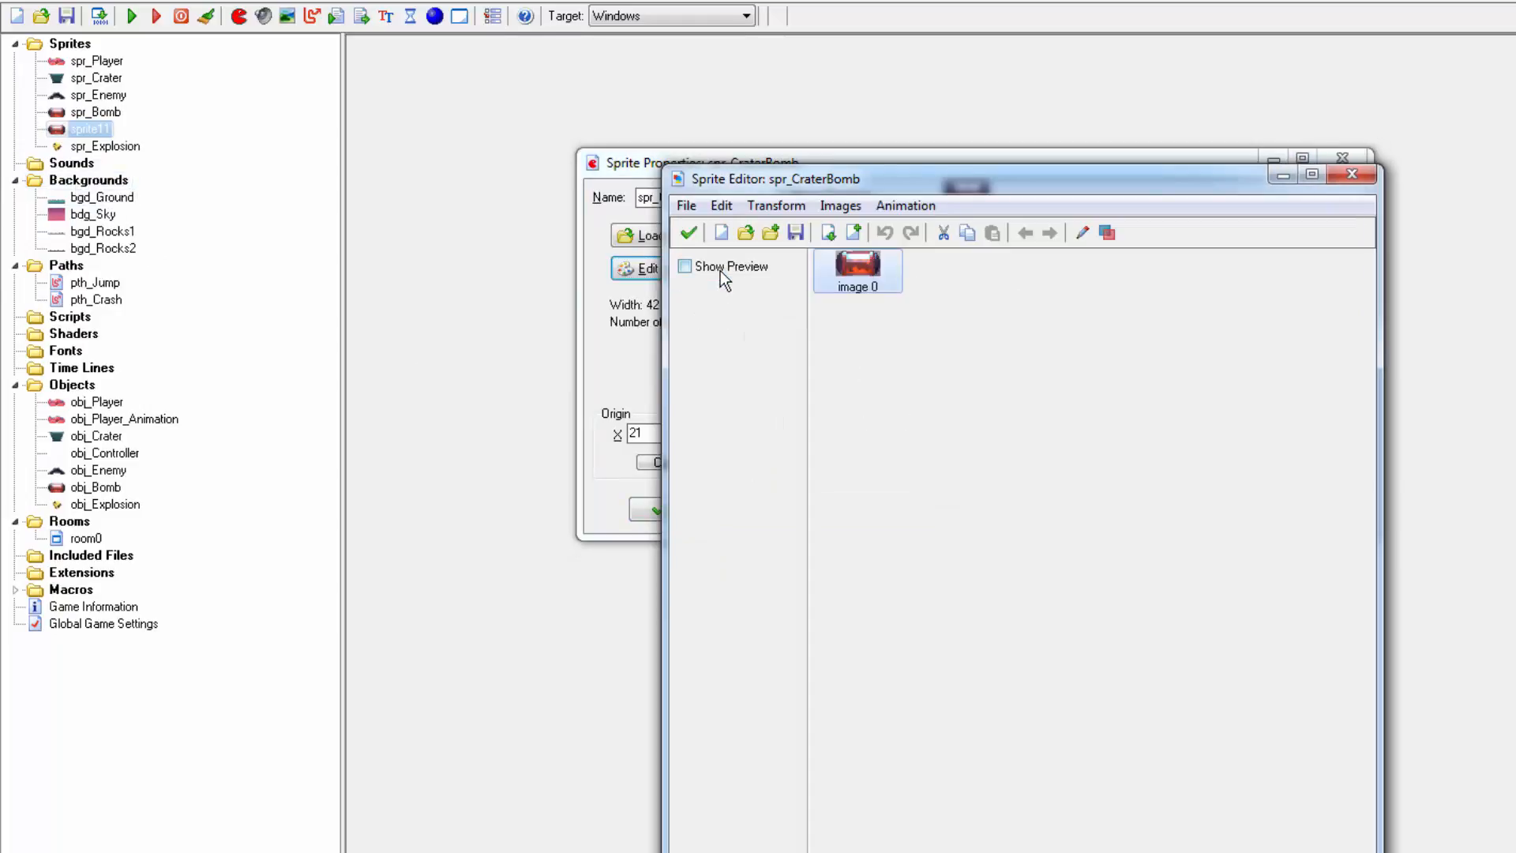
{"action": "left_click", "coordinate": [833, 208]}
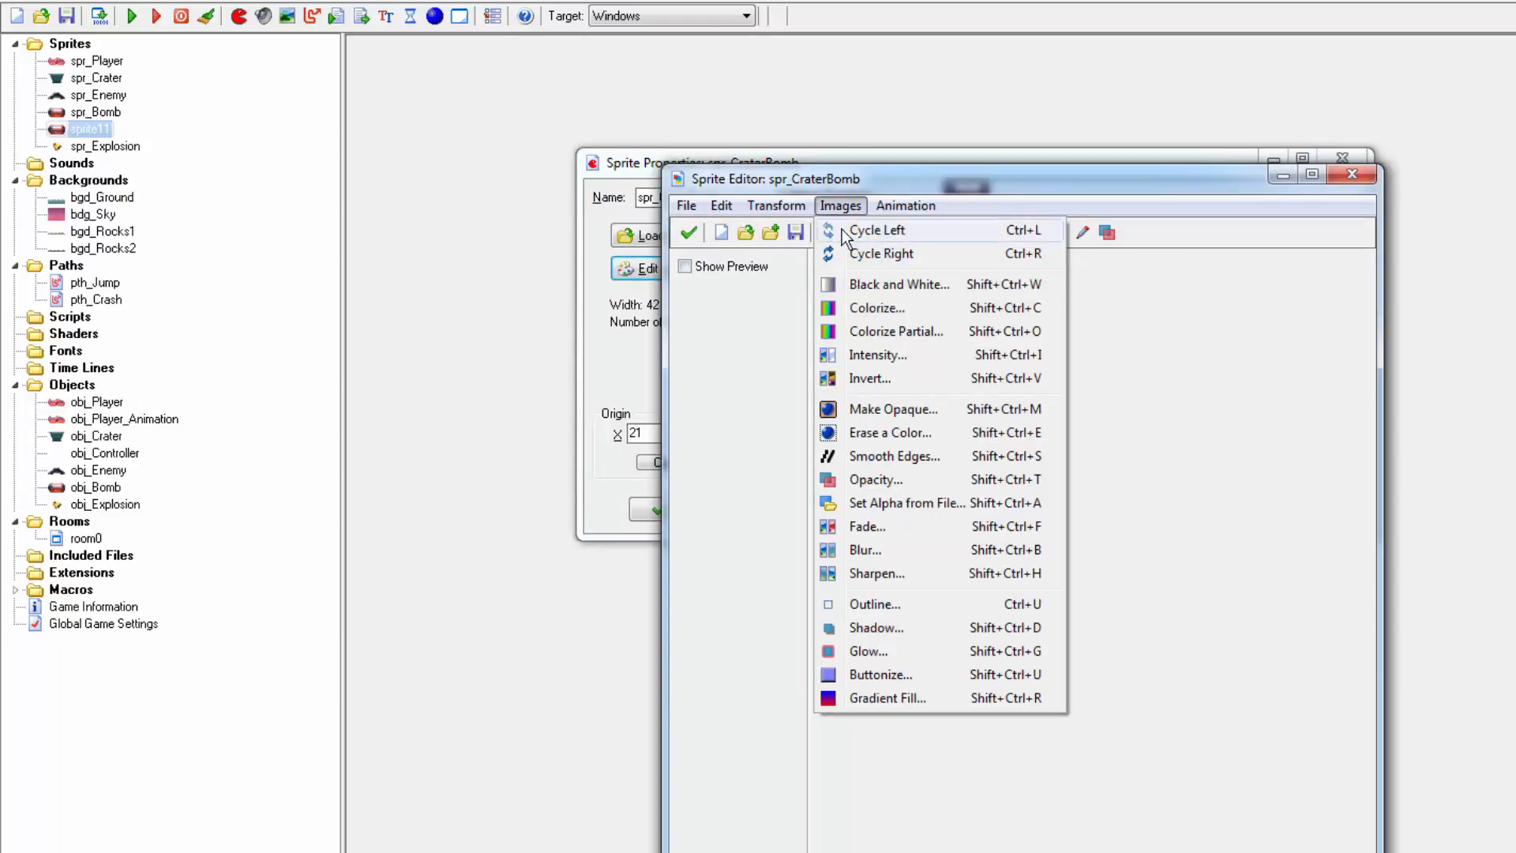
{"action": "left_click", "coordinate": [875, 309]}
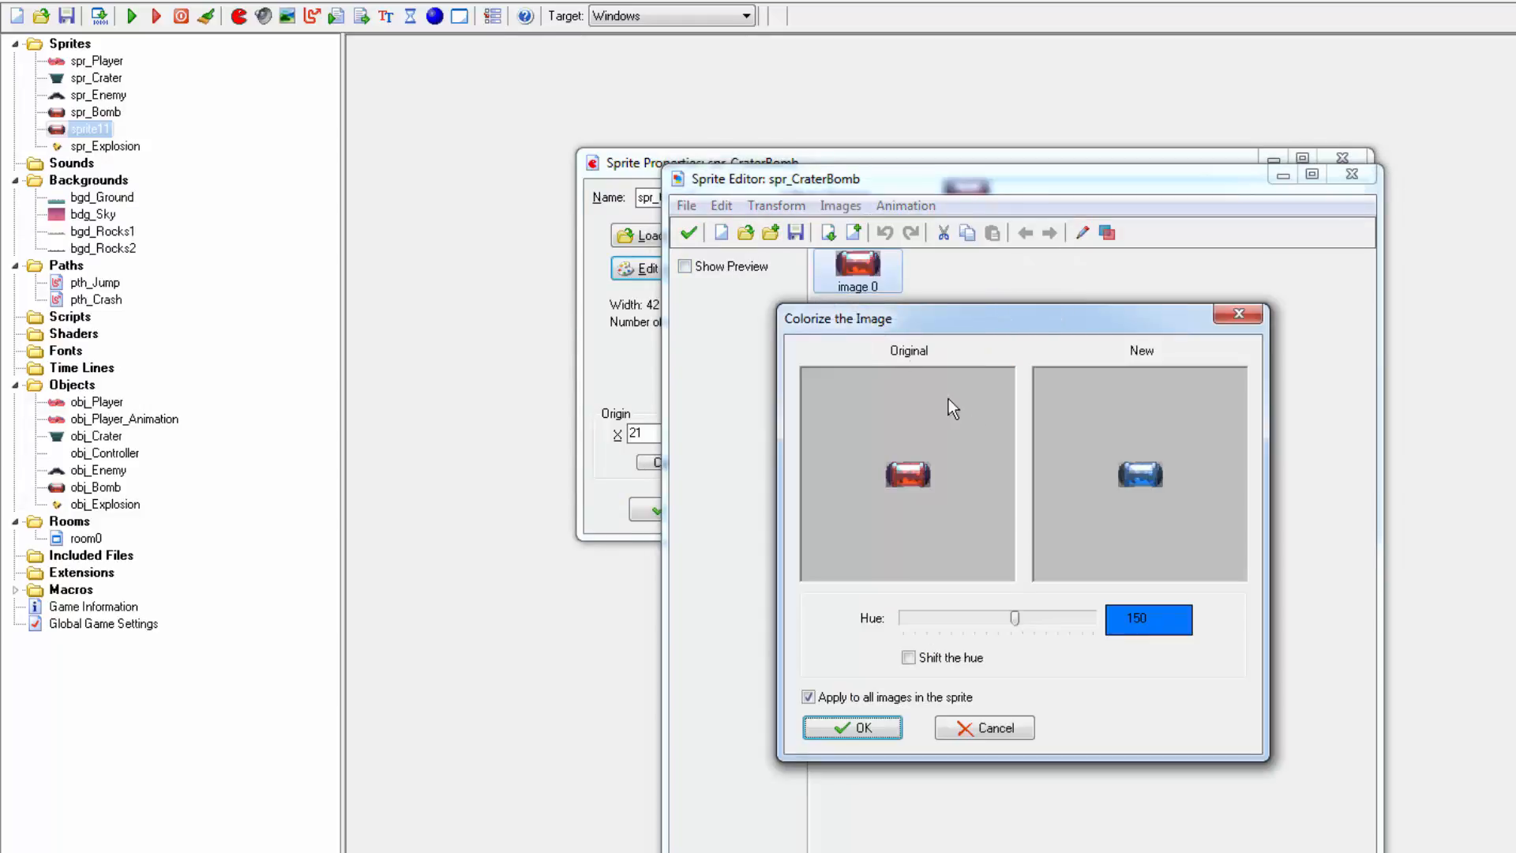
{"action": "mouse_move", "coordinate": [1015, 622]}
{"action": "left_mouse_down"}
{"action": "mouse_move", "coordinate": [962, 624]}
{"action": "mouse_move", "coordinate": [1028, 623]}
{"action": "mouse_move", "coordinate": [991, 624]}
{"action": "mouse_move", "coordinate": [1015, 623]}
{"action": "left_mouse_up"}
{"action": "left_click", "coordinate": [880, 731]}
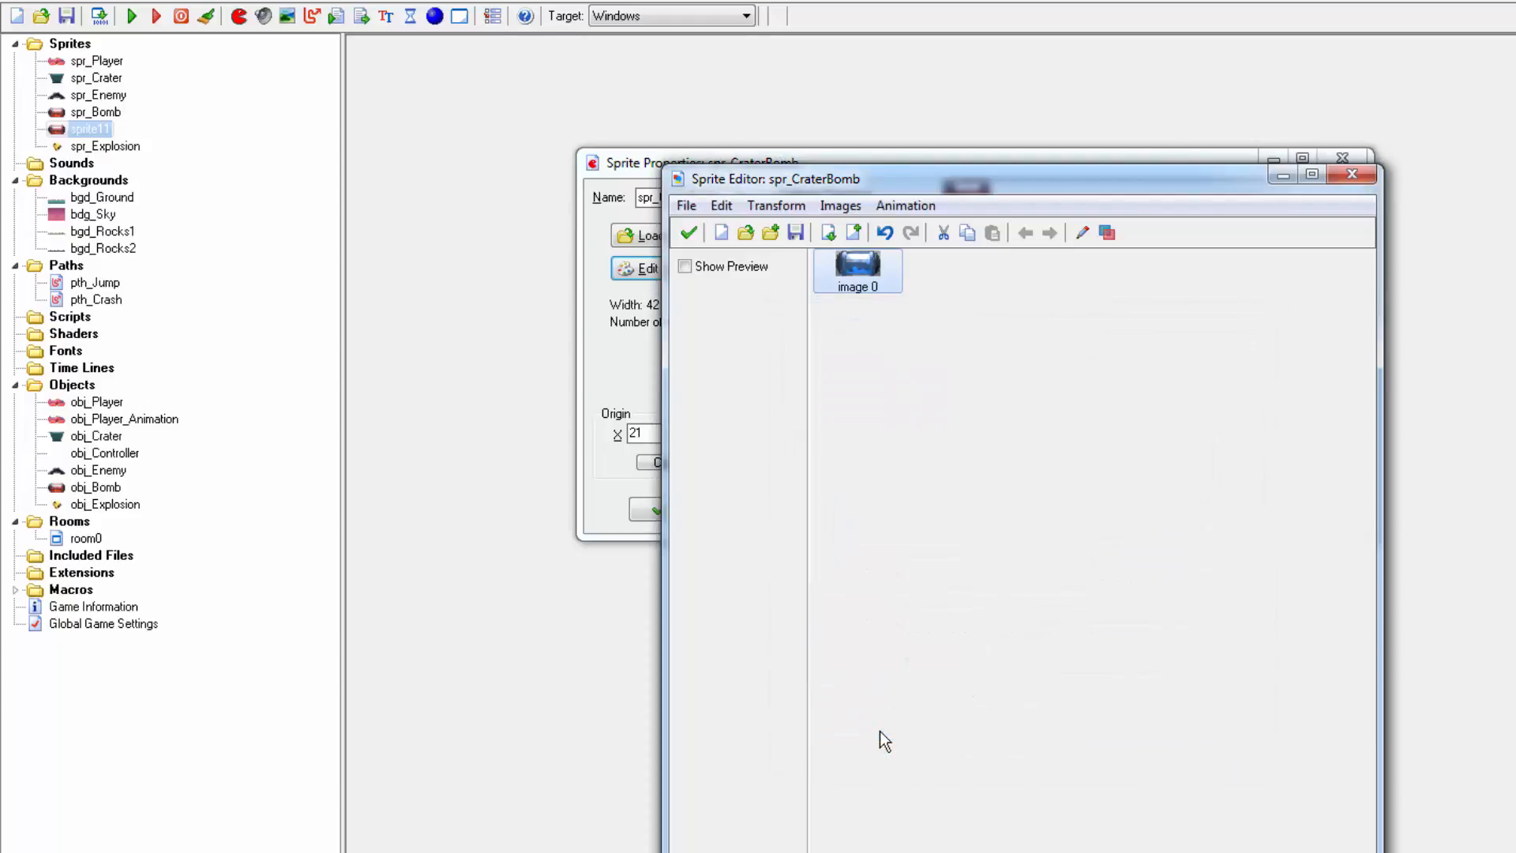
{"action": "left_click", "coordinate": [688, 232]}
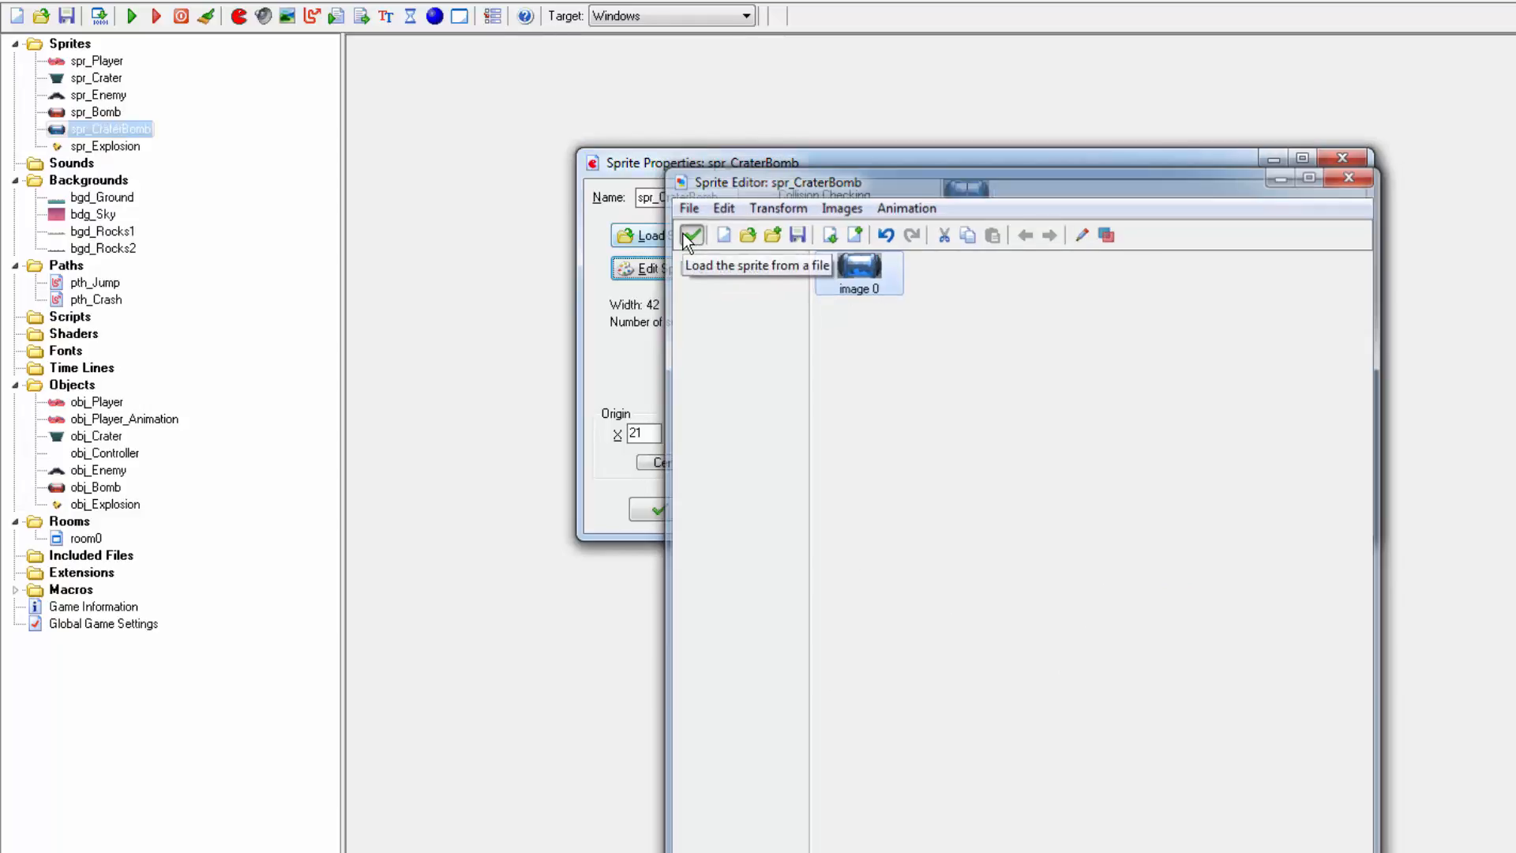
{"action": "left_click", "coordinate": [647, 512]}
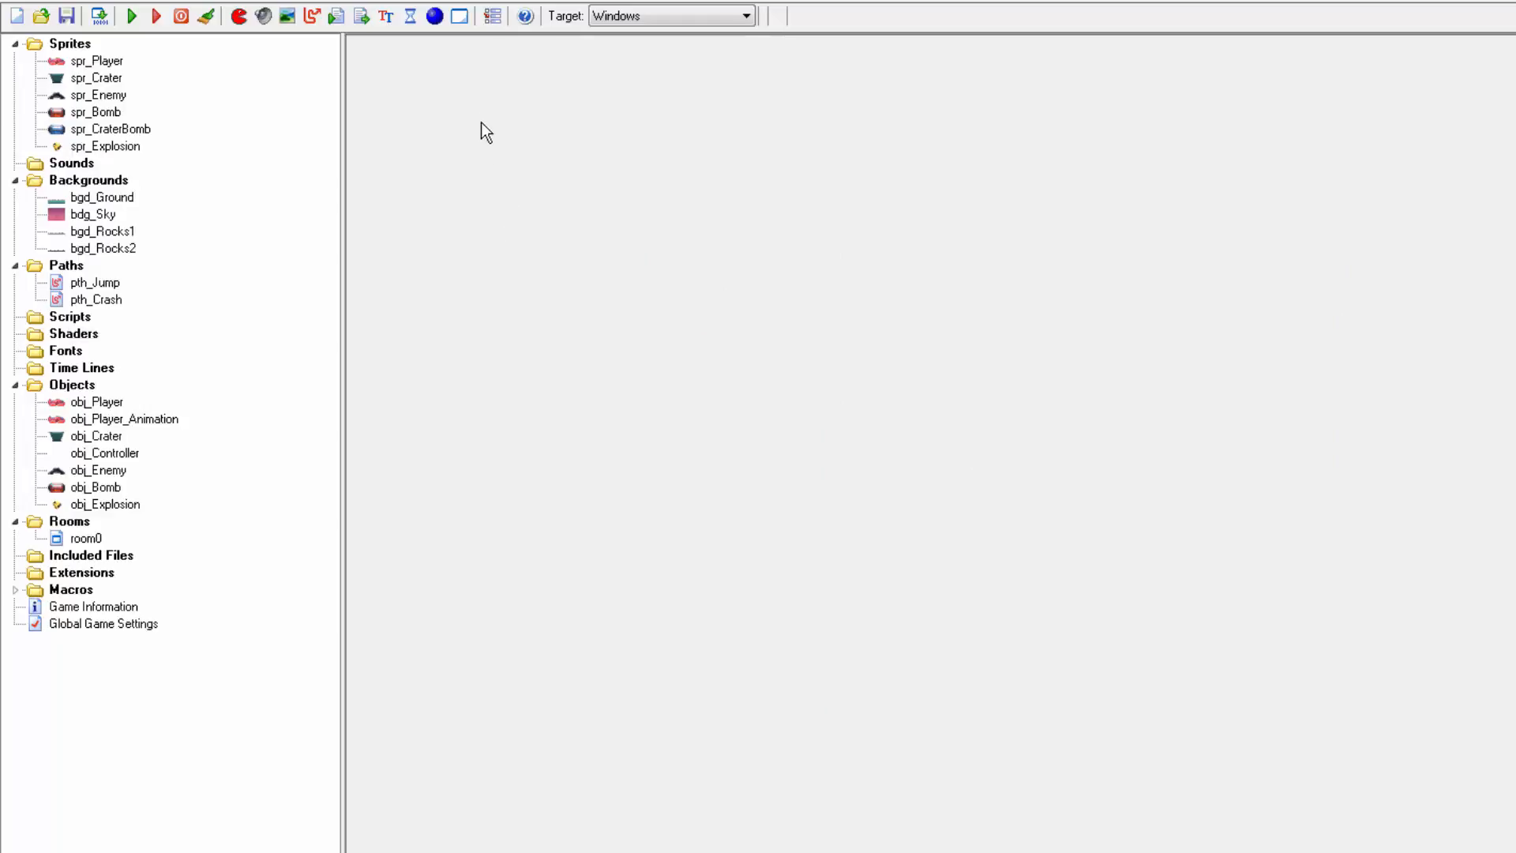
Create a new object named obj_CraterBomb with sprite spr_CraterBomb and parent obj_Bomb
{"action": "left_click", "coordinate": [433, 16]}
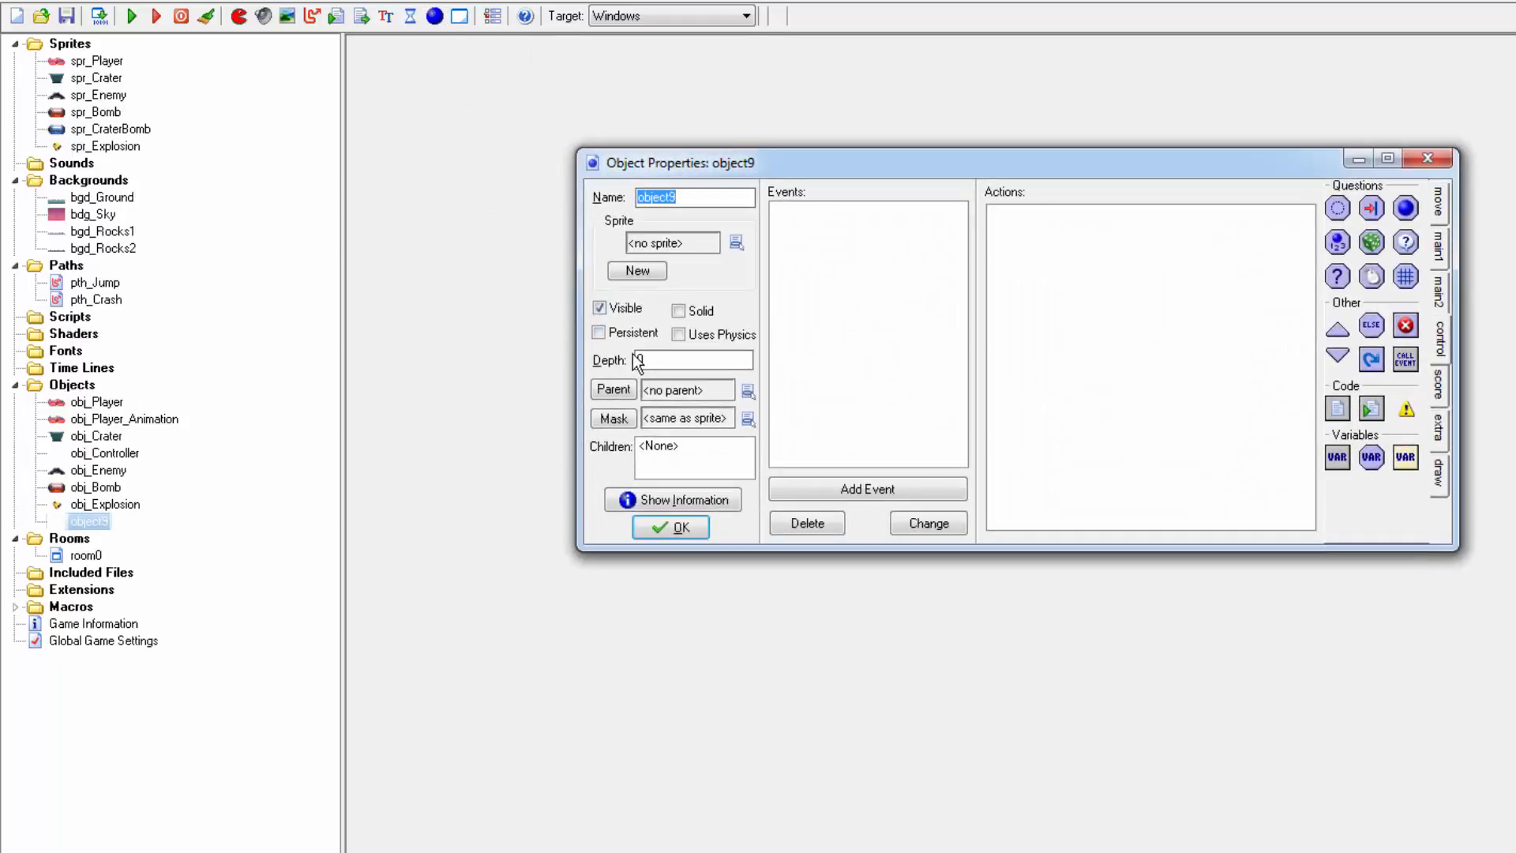
{"action": "type", "text": "omb"}
{"action": "left_click", "coordinate": [736, 245]}
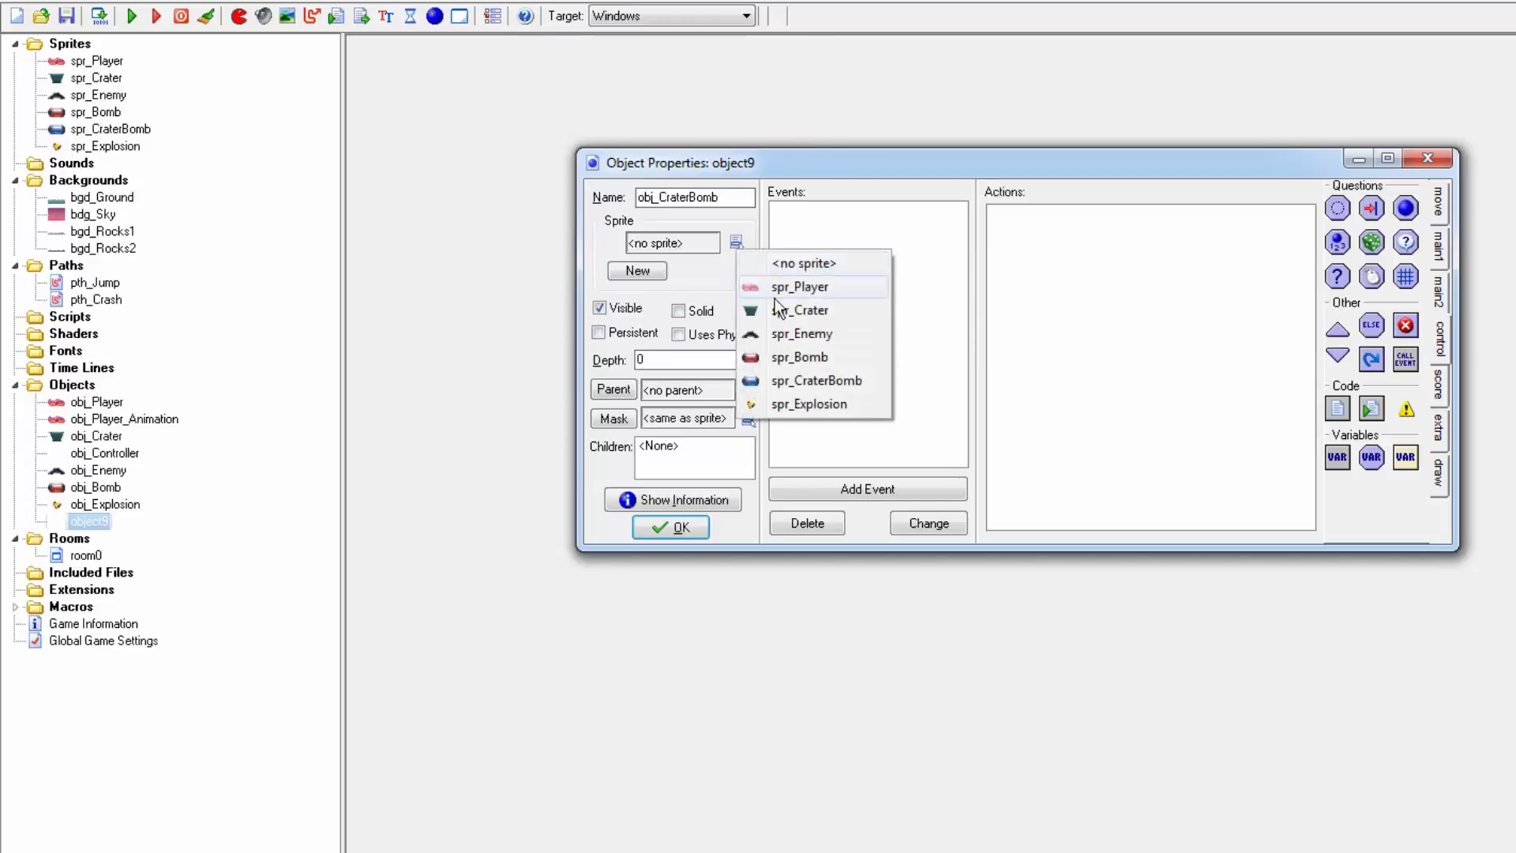
{"action": "left_click", "coordinate": [811, 381]}
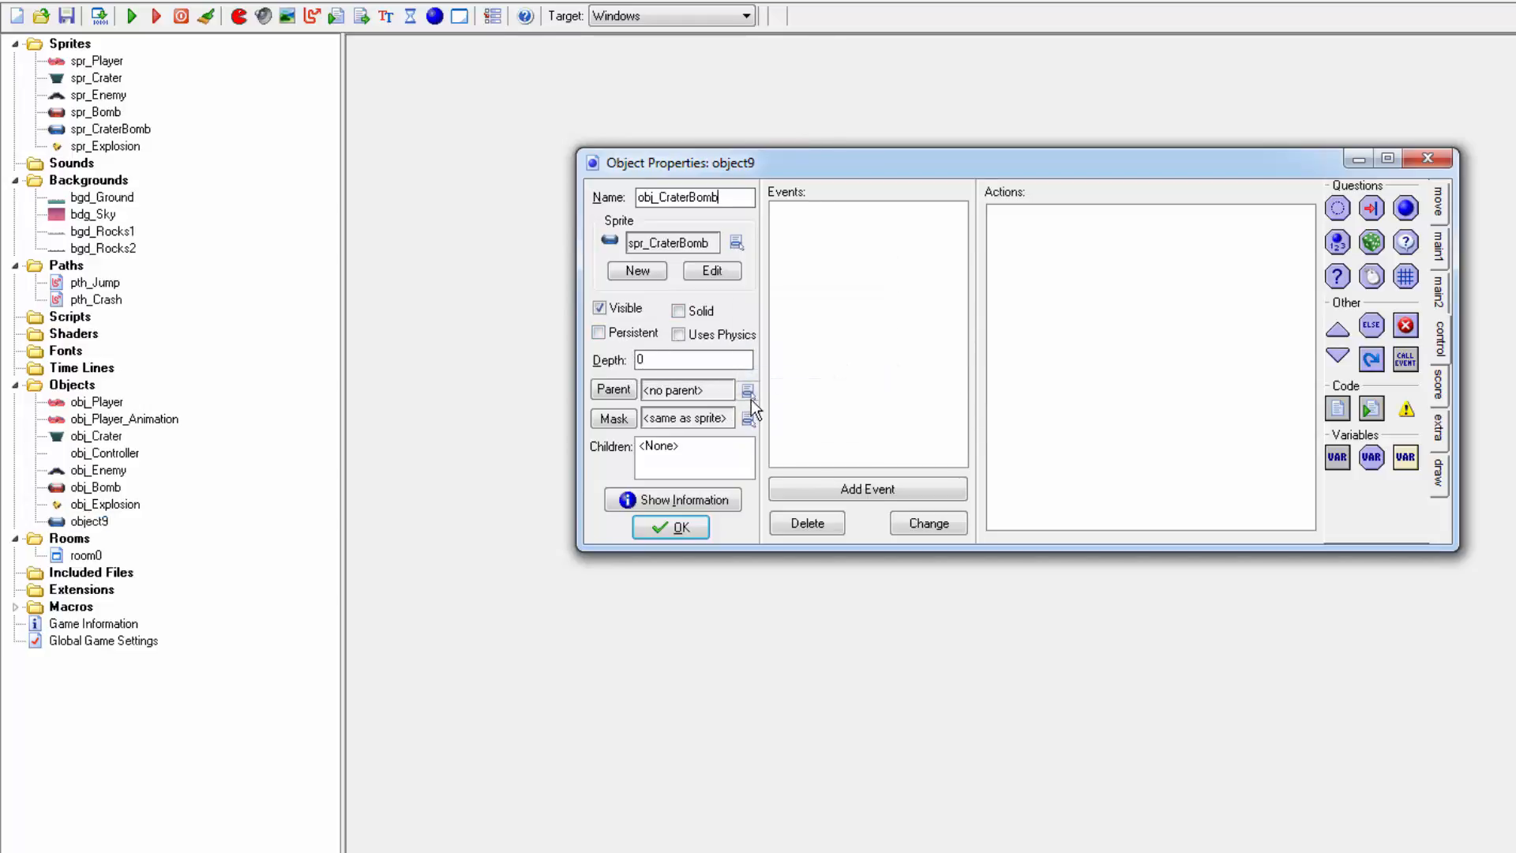
{"action": "left_click", "coordinate": [747, 391]}
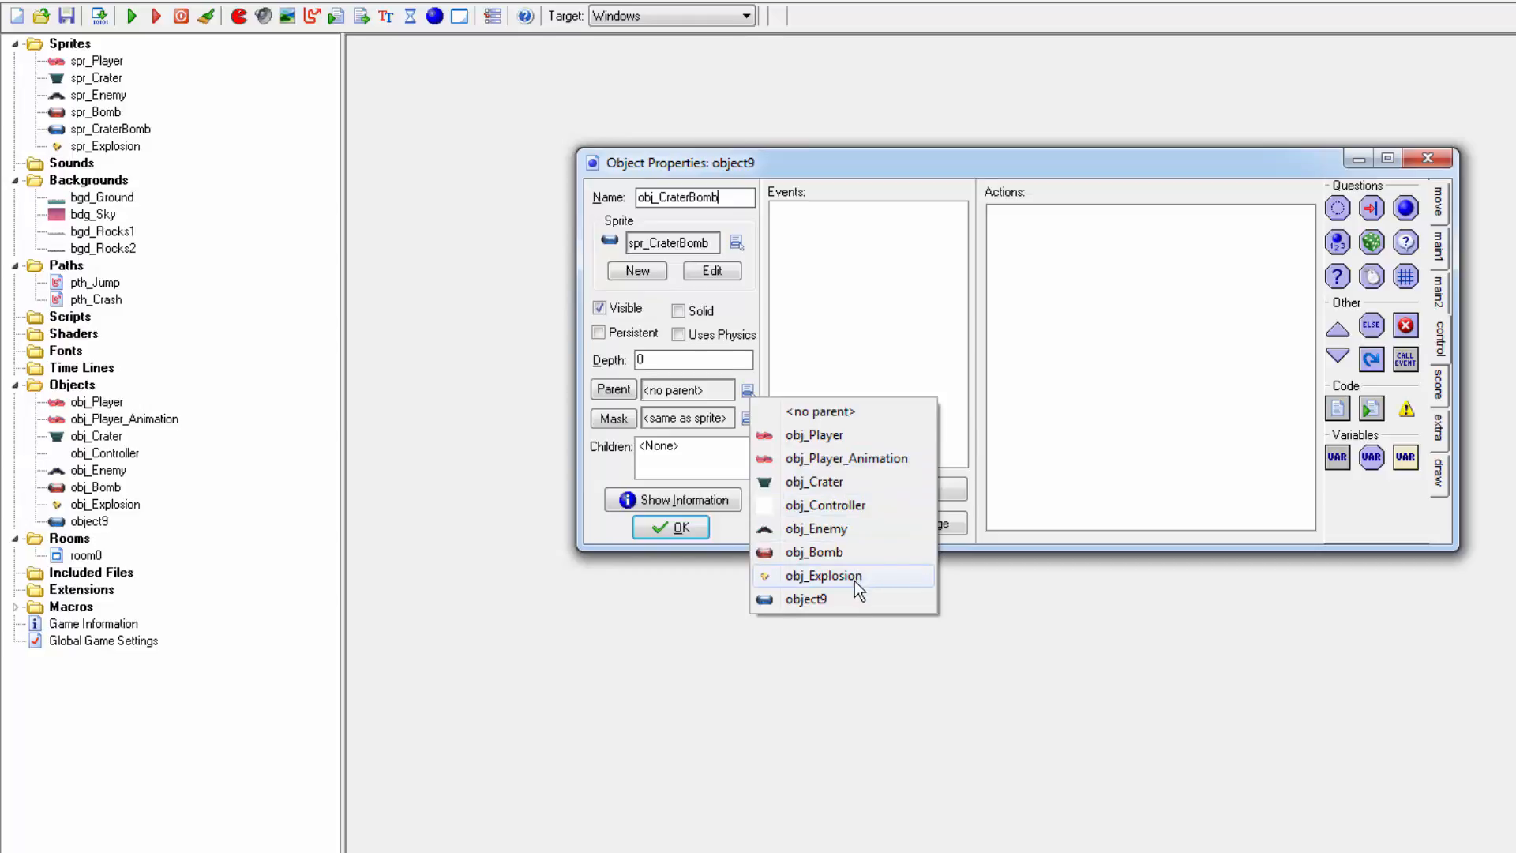
{"action": "left_click", "coordinate": [822, 551]}
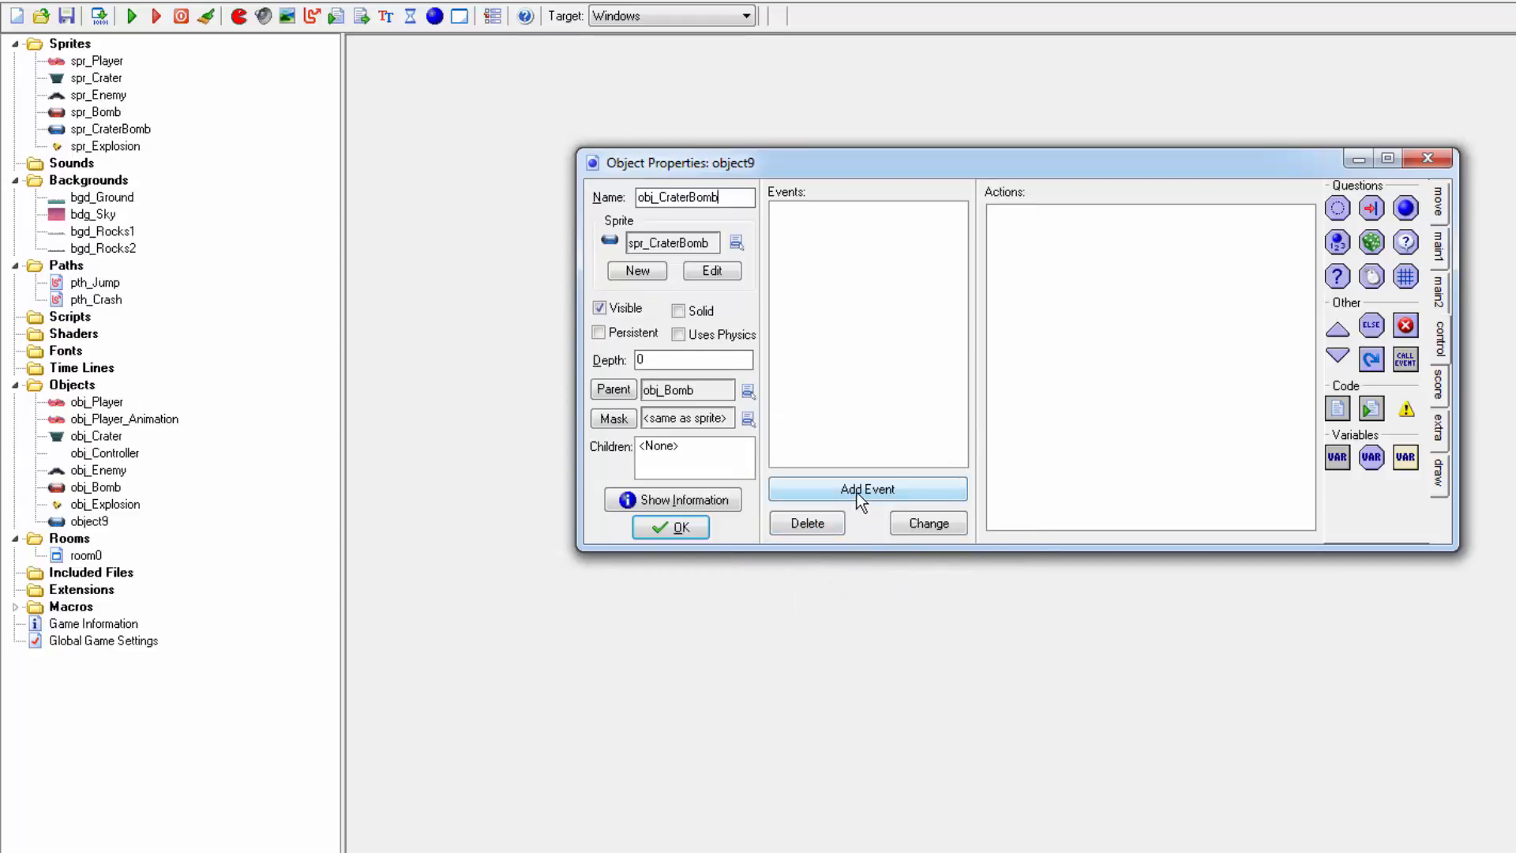
Add a Destroy event to obj_CraterBomb with a Create Instance action for obj_Crater applied to Self, and save the object
{"action": "left_click", "coordinate": [856, 491]}
{"action": "left_click", "coordinate": [960, 464]}
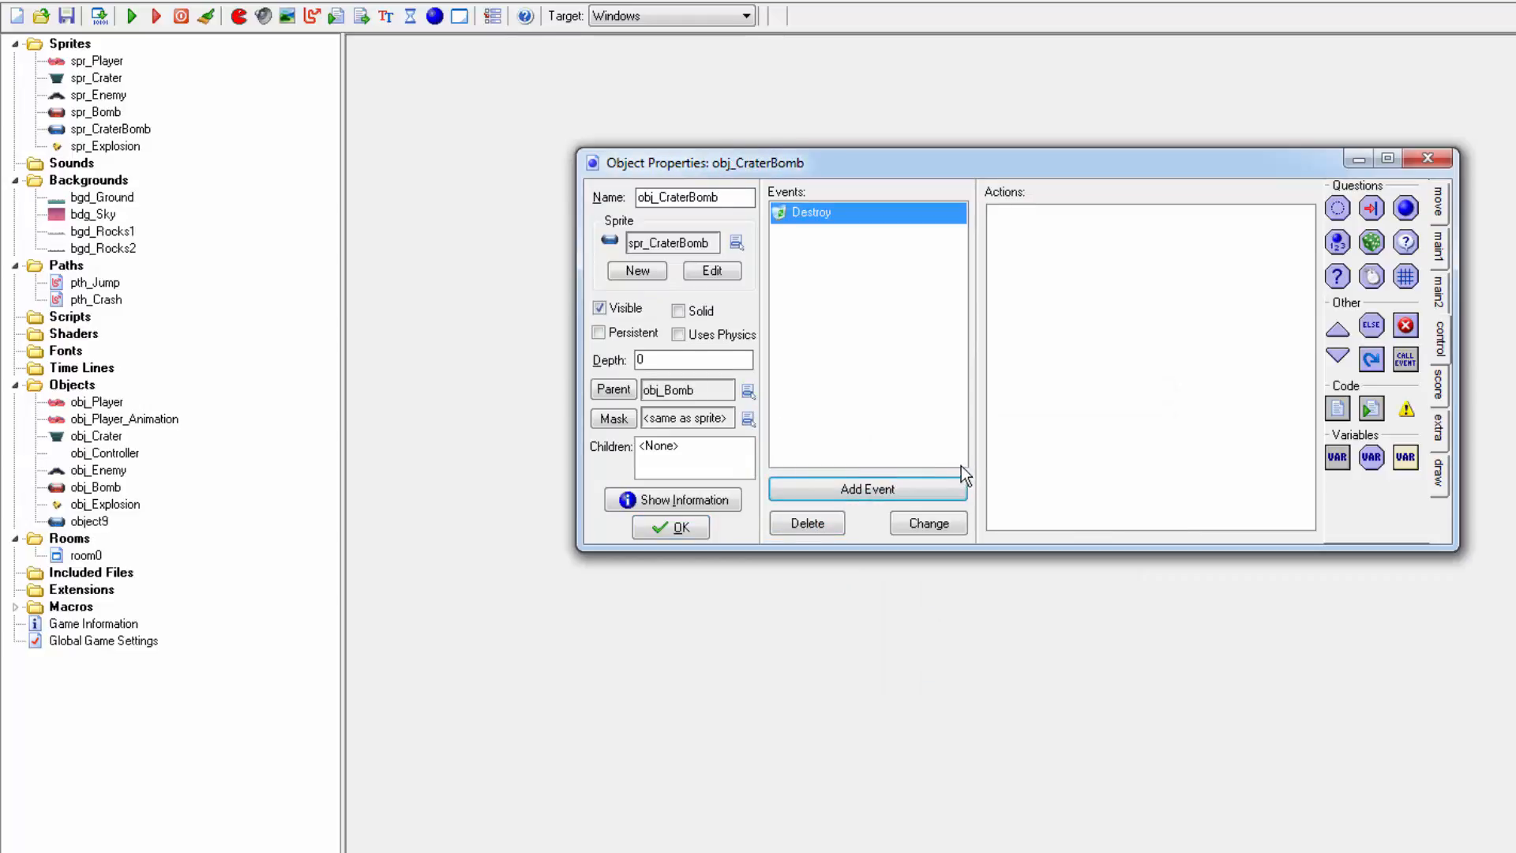
{"action": "left_click", "coordinate": [1438, 246]}
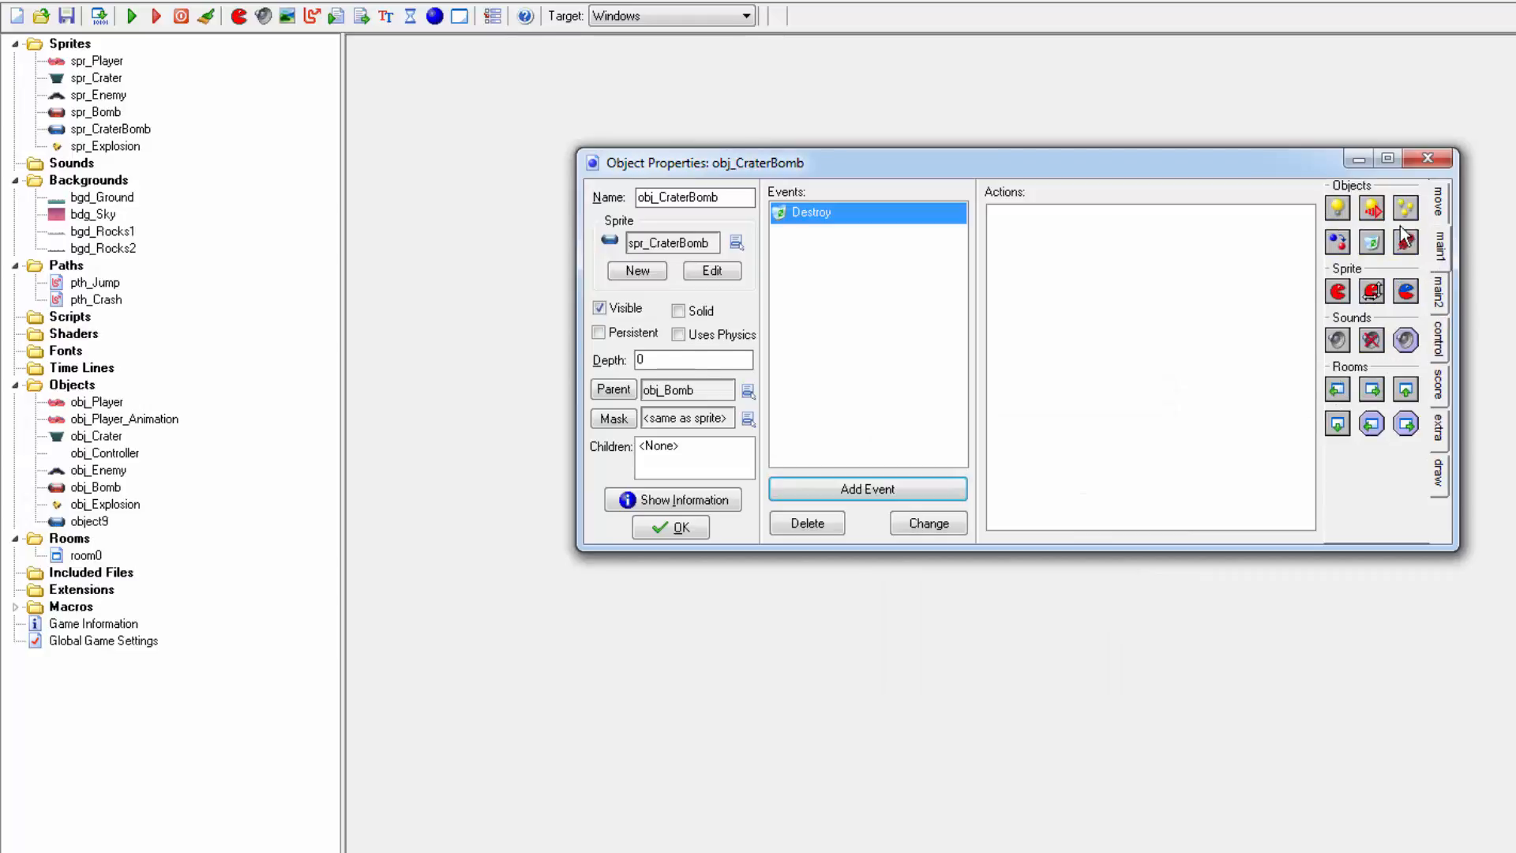
{"action": "left_click_drag", "start_coordinate": [1337, 218], "coordinate": [1140, 292]}
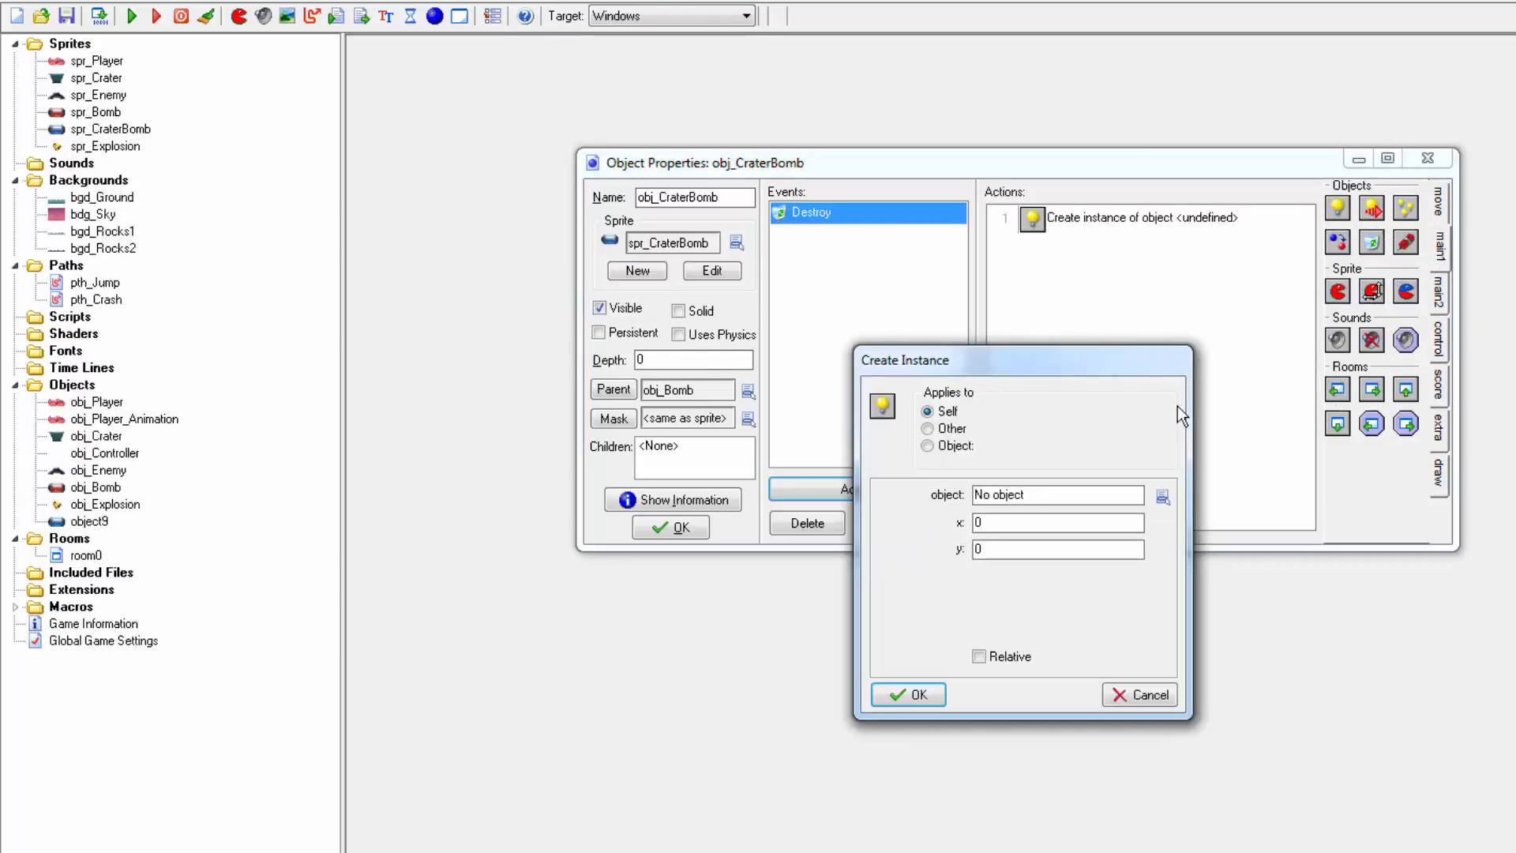
{"action": "left_click", "coordinate": [1165, 495]}
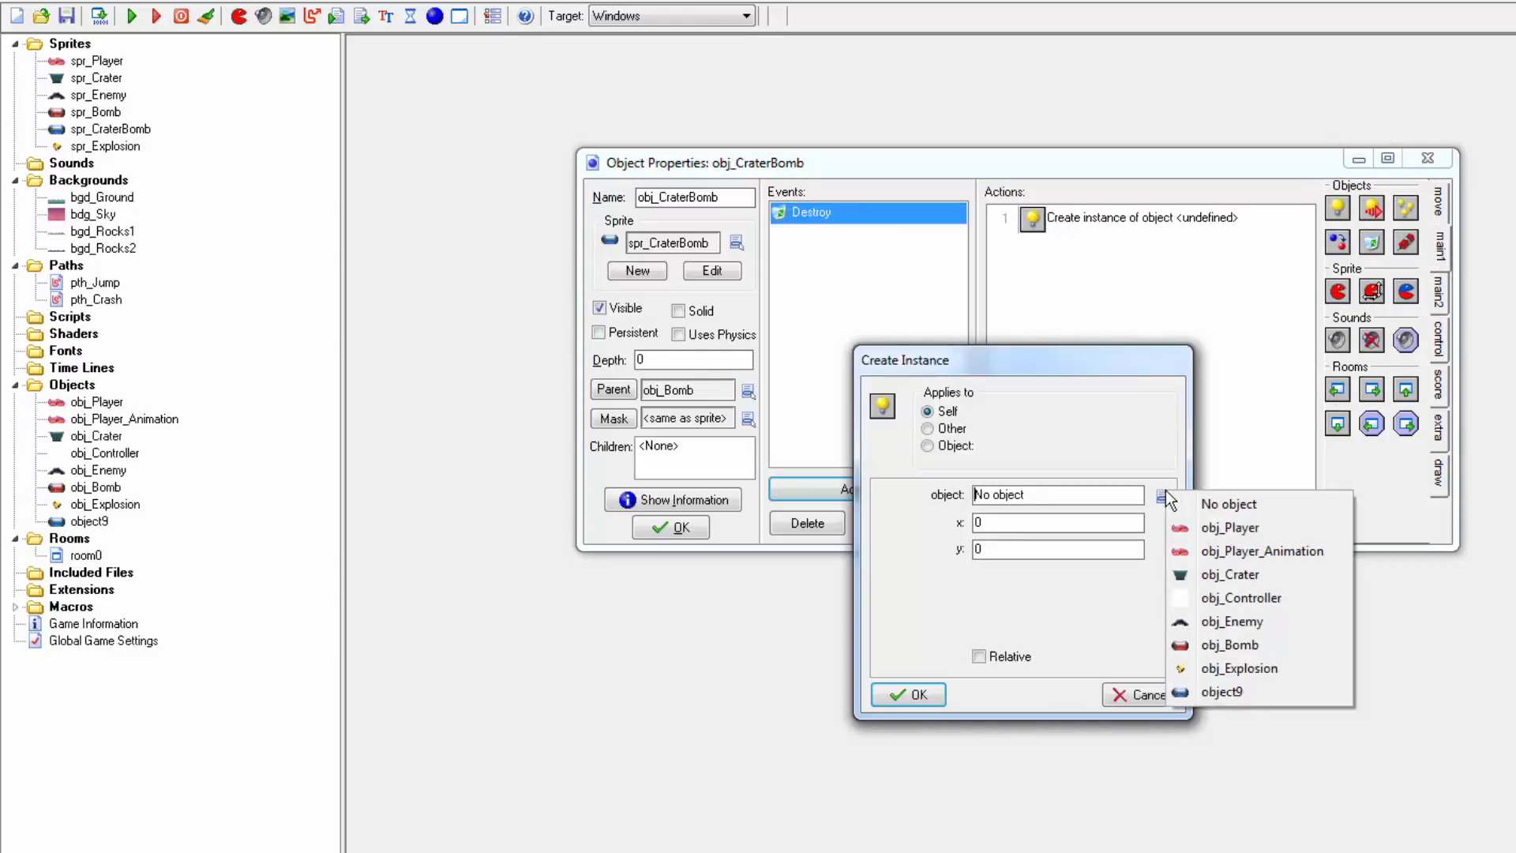
{"action": "left_click", "coordinate": [1196, 574]}
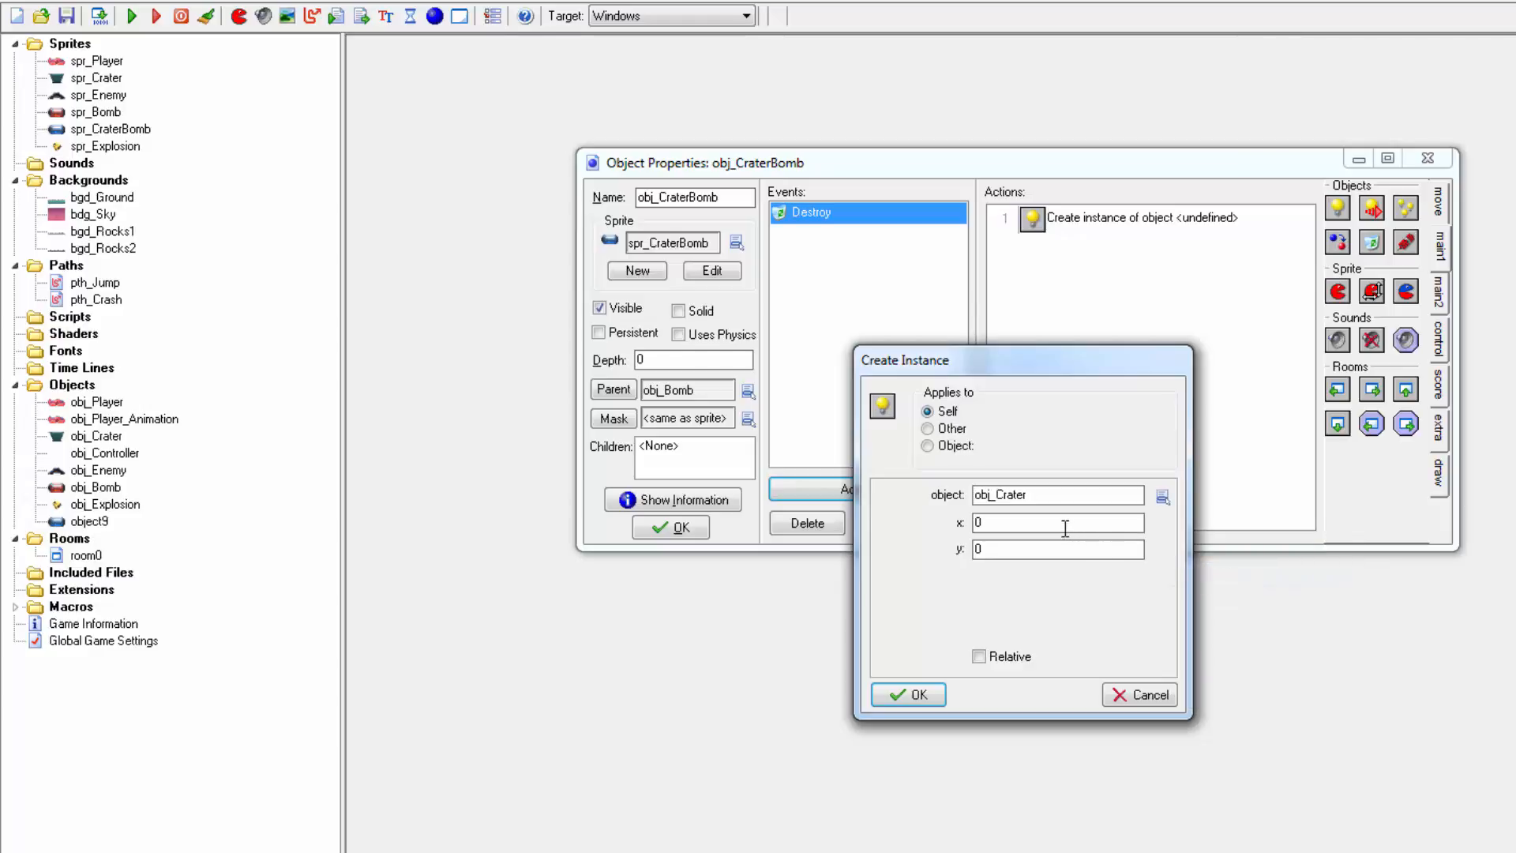
{"action": "left_click", "coordinate": [1103, 556]}
{"action": "left_click", "coordinate": [907, 694]}
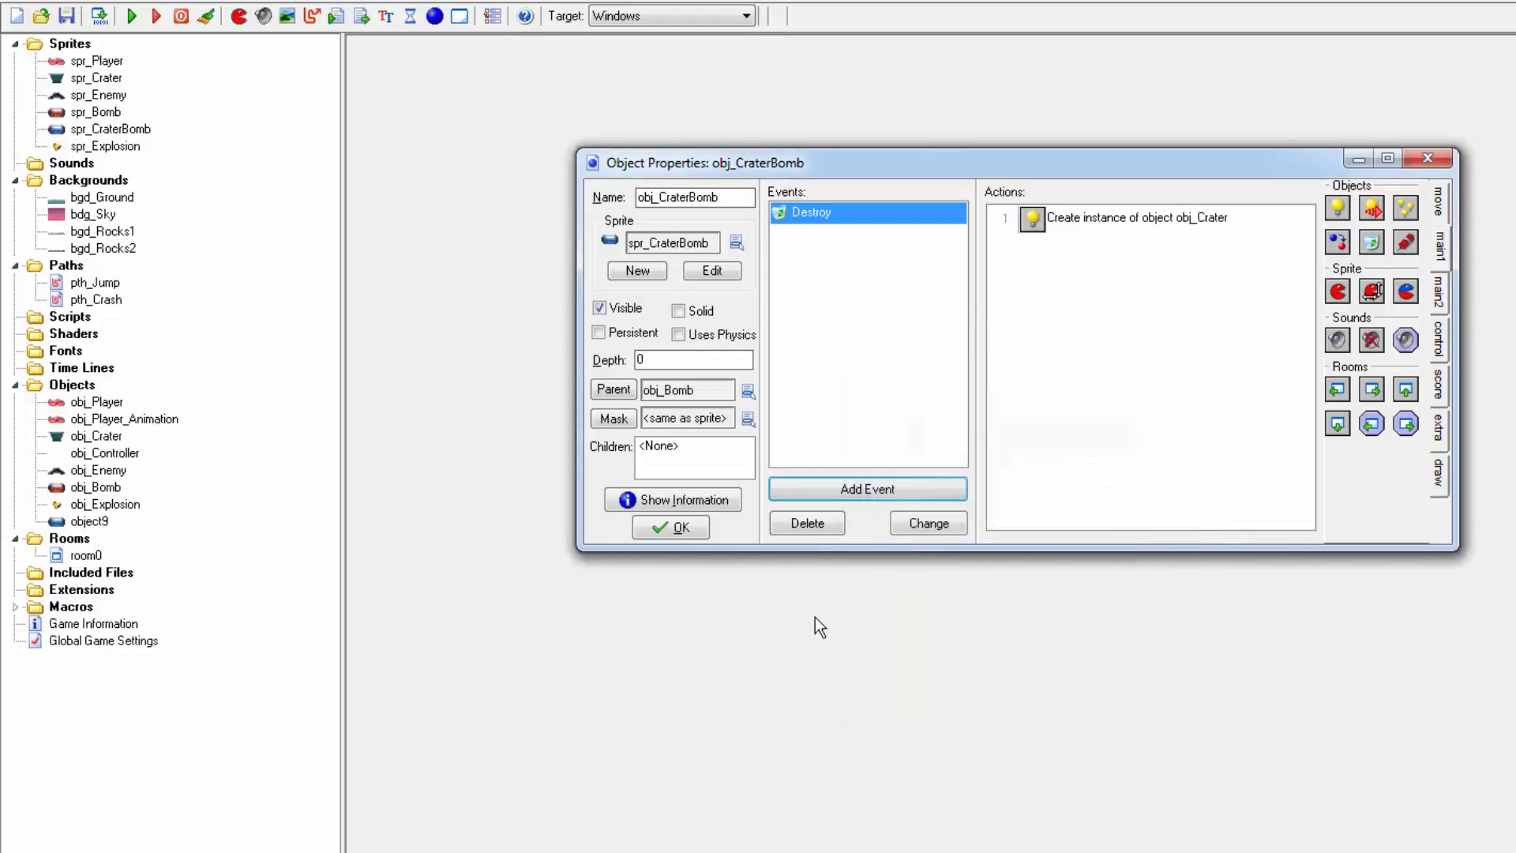
{"action": "left_click", "coordinate": [680, 529]}
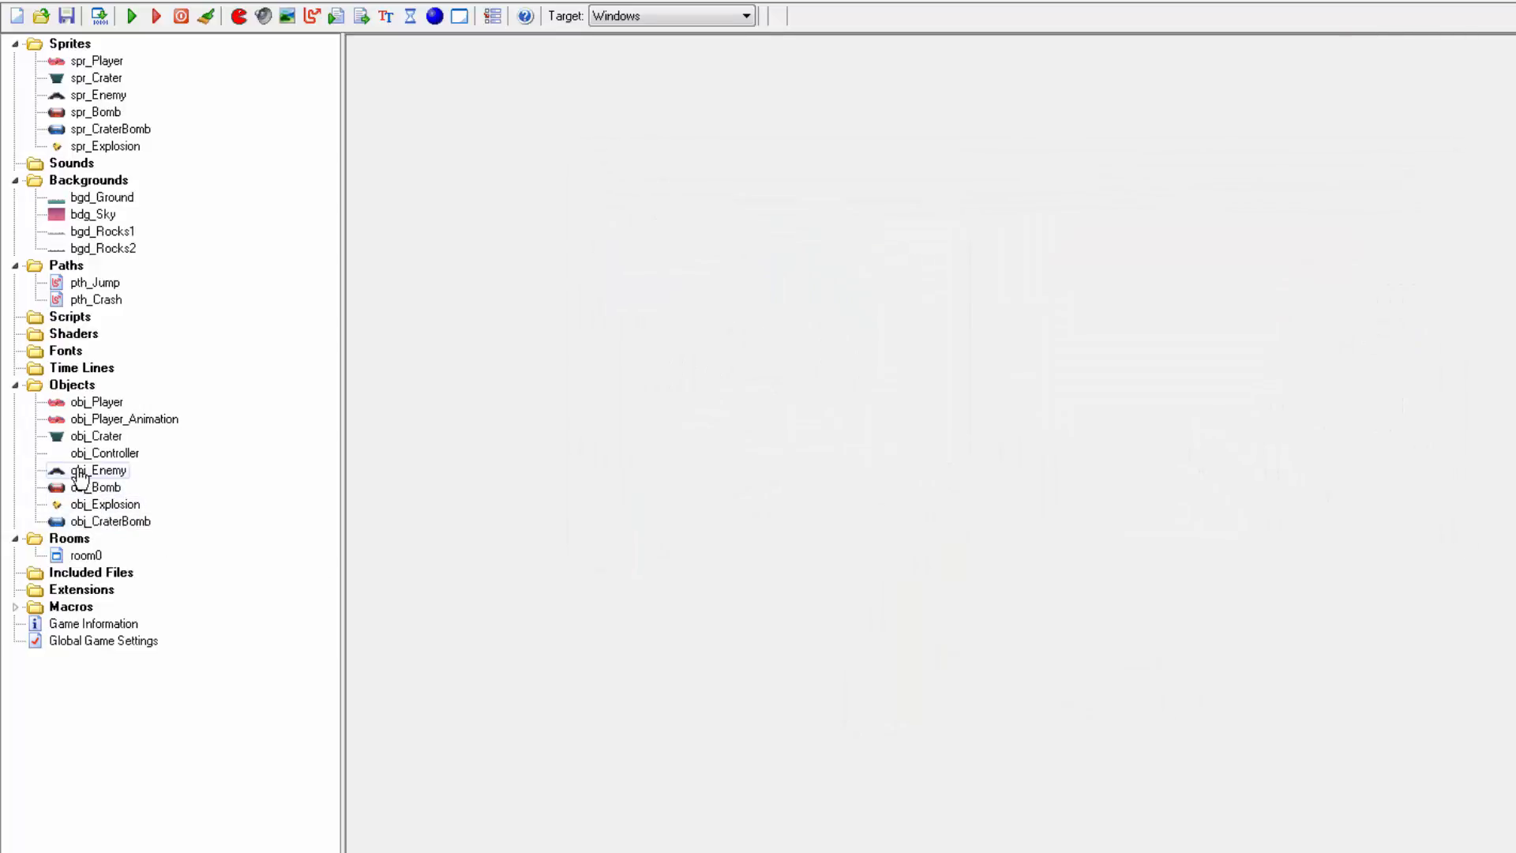
Add a Test Chance action with 15 sides before the alarm reset in obj_Enemy's Alarm 1 event
{"action": "double_click", "coordinate": [98, 470]}
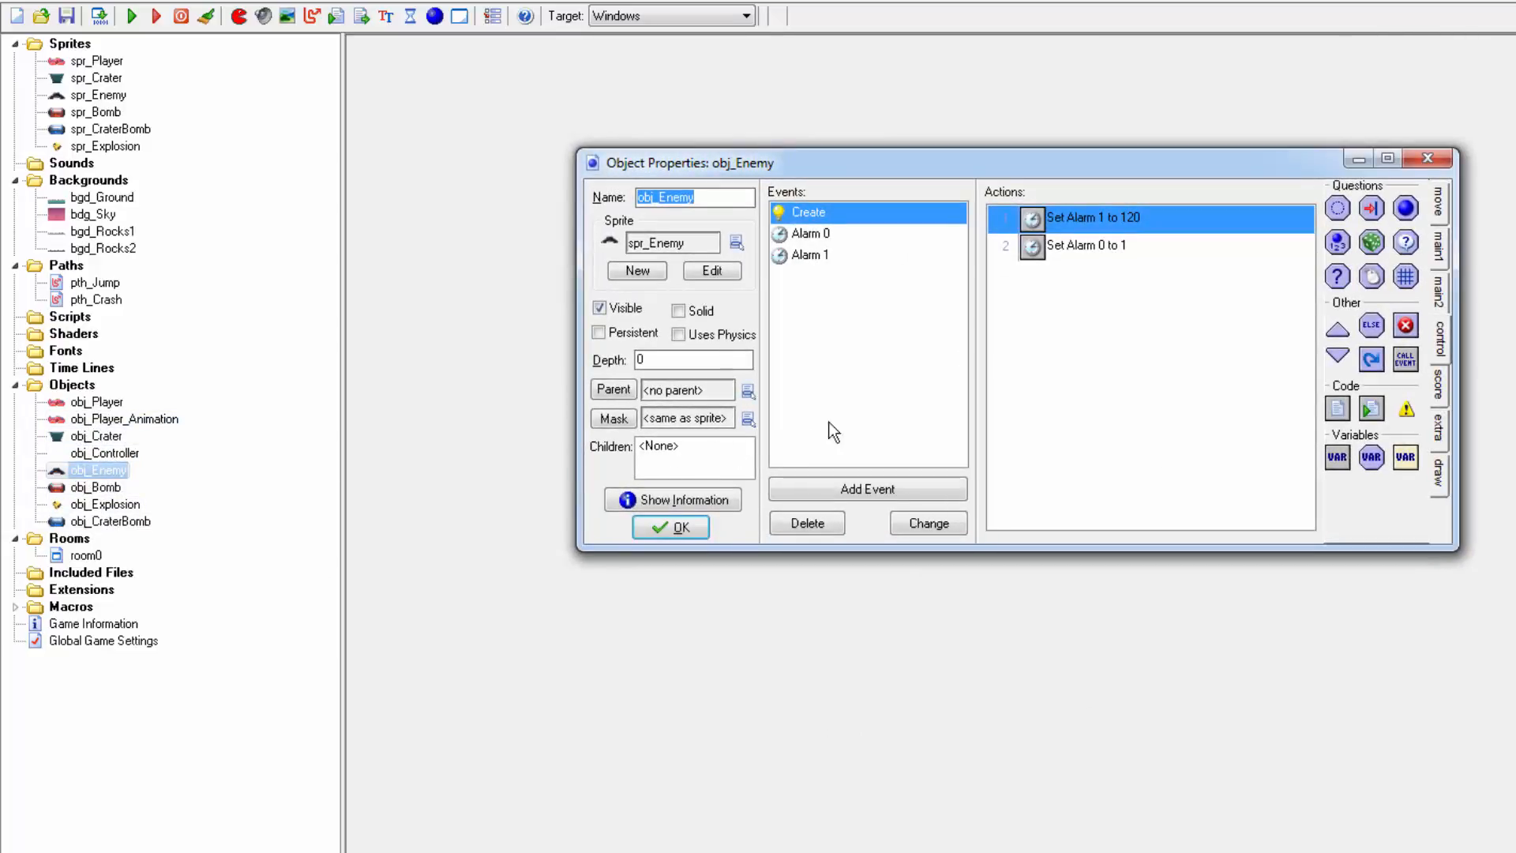
{"action": "left_click", "coordinate": [841, 256]}
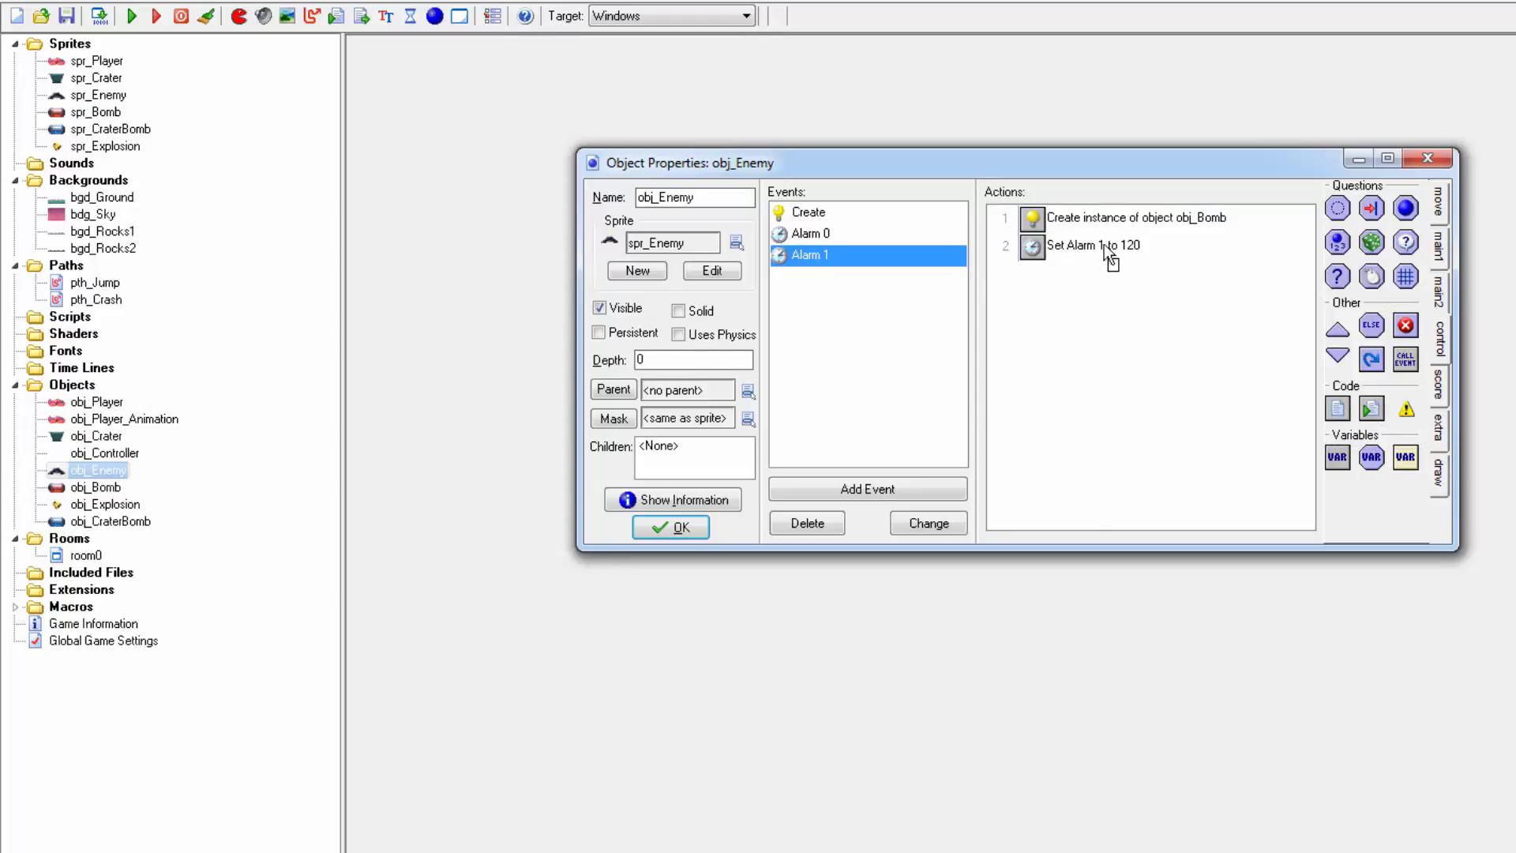
{"action": "left_click_drag", "start_coordinate": [1096, 246], "coordinate": [1092, 249]}
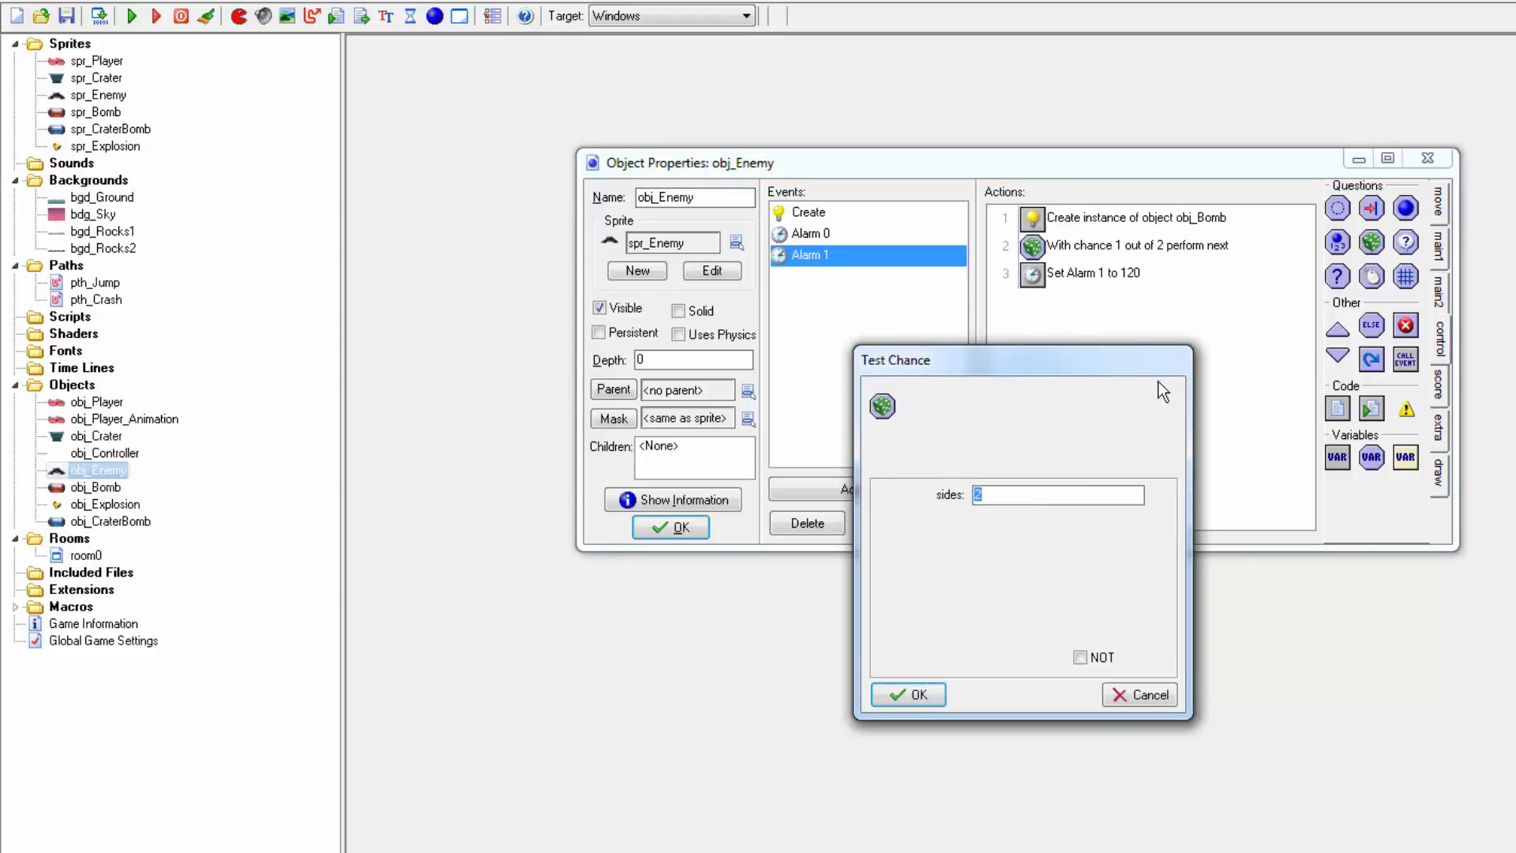
{"action": "type", "text": "15"}
{"action": "left_click", "coordinate": [938, 693]}
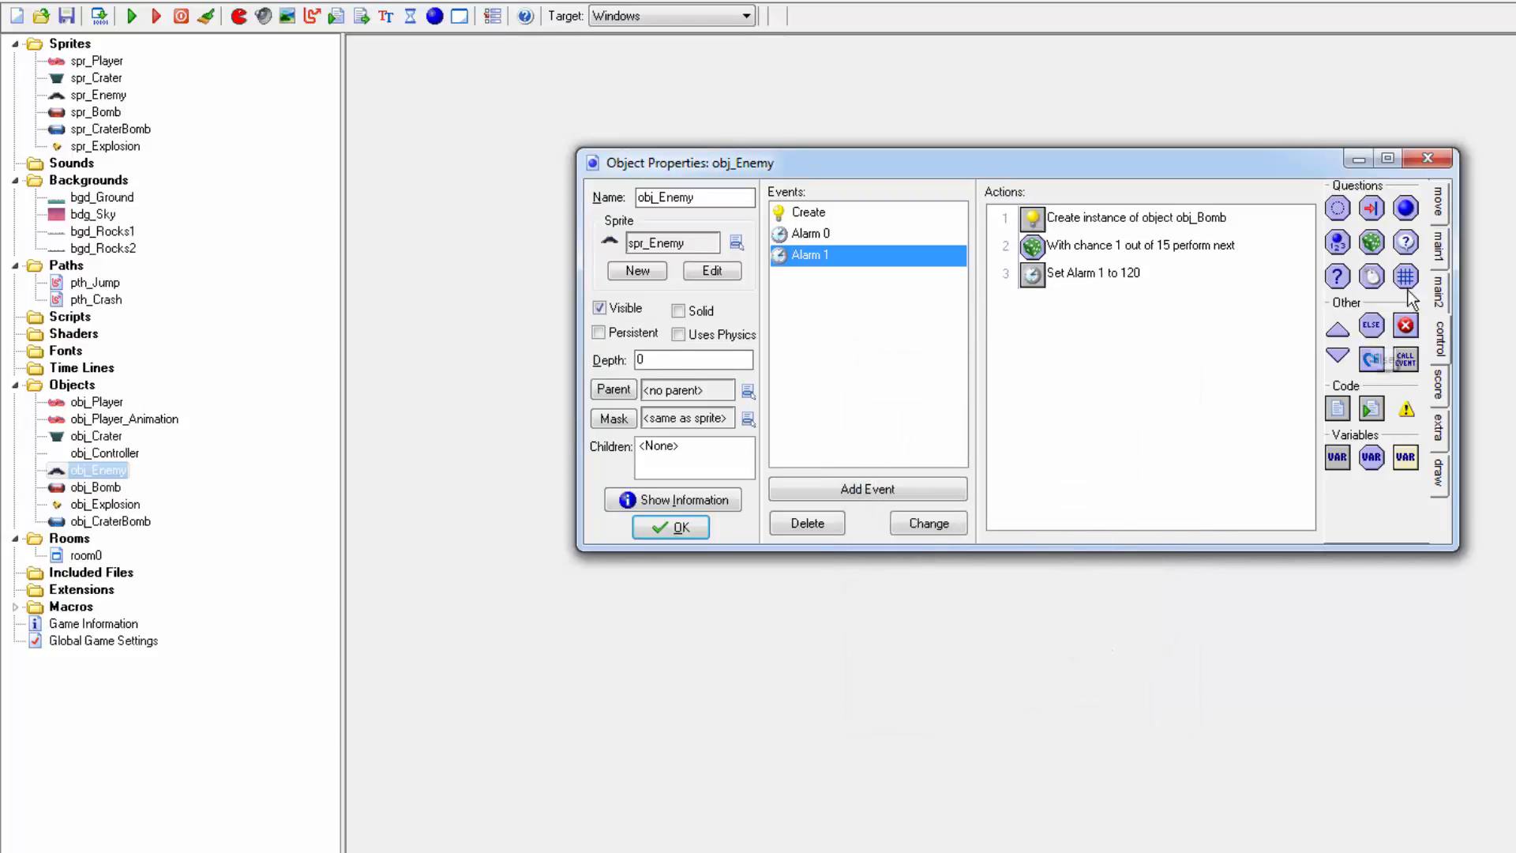
Add a Create Instance action for obj_CraterBomb at relative position 0,0 to the Alarm 1 event, applied to Self
{"action": "left_click", "coordinate": [1438, 247]}
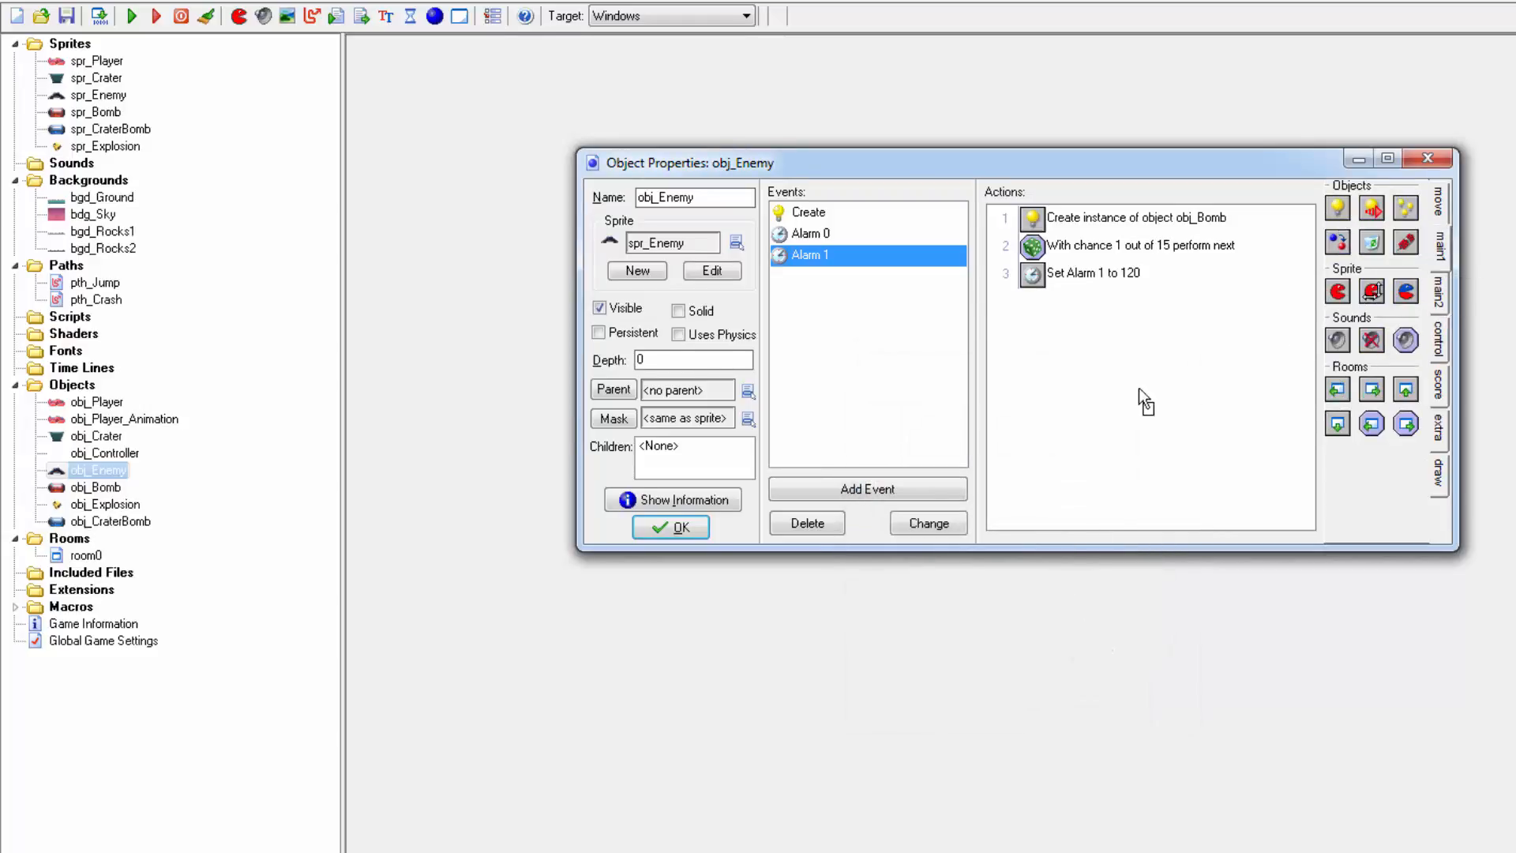
{"action": "left_click_drag", "start_coordinate": [1139, 387], "coordinate": [1136, 388]}
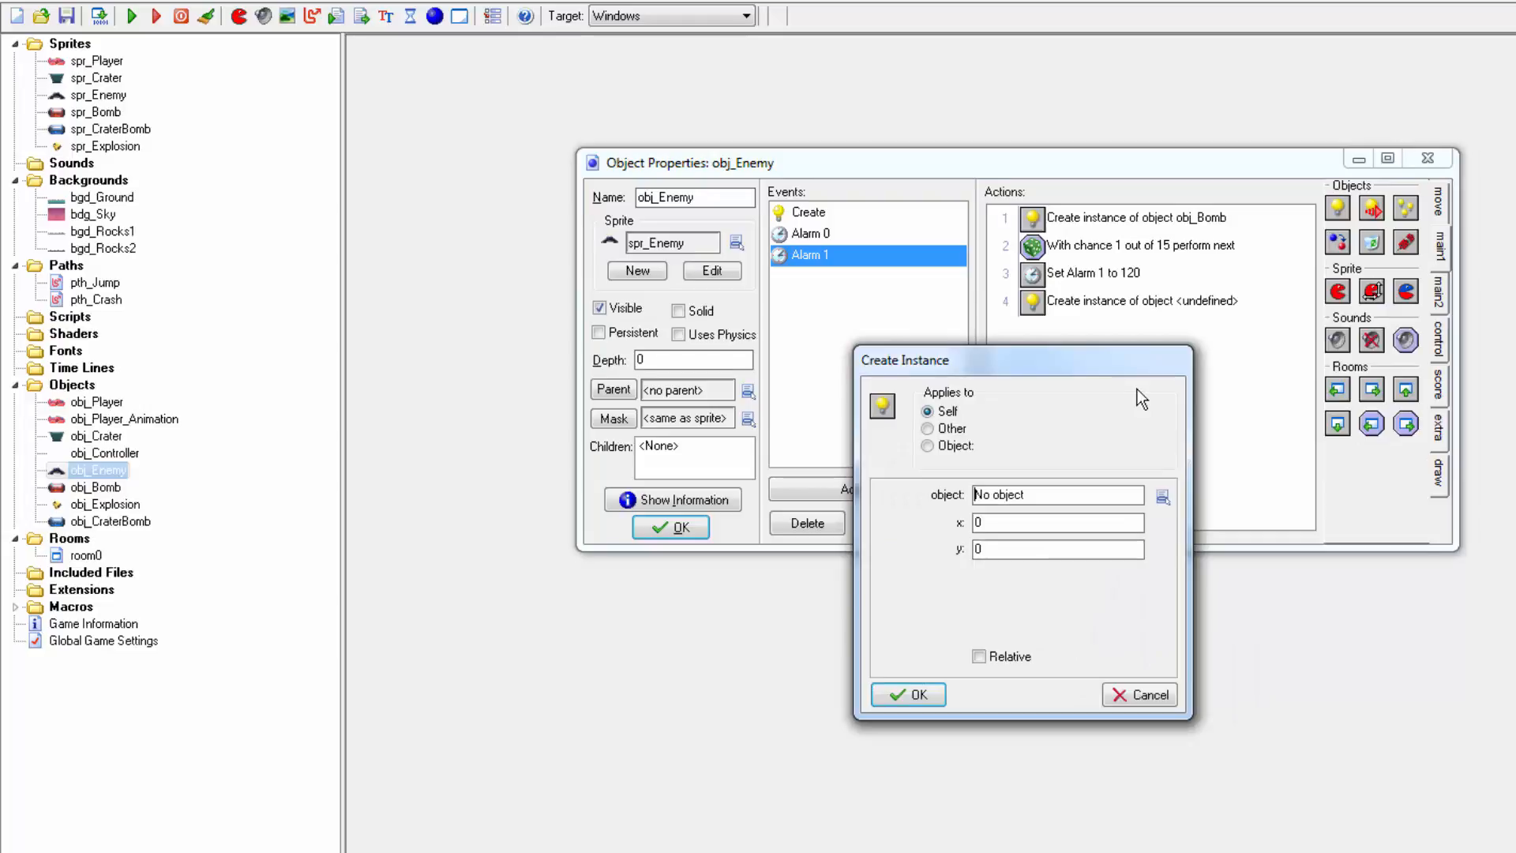
{"action": "left_click", "coordinate": [1167, 499]}
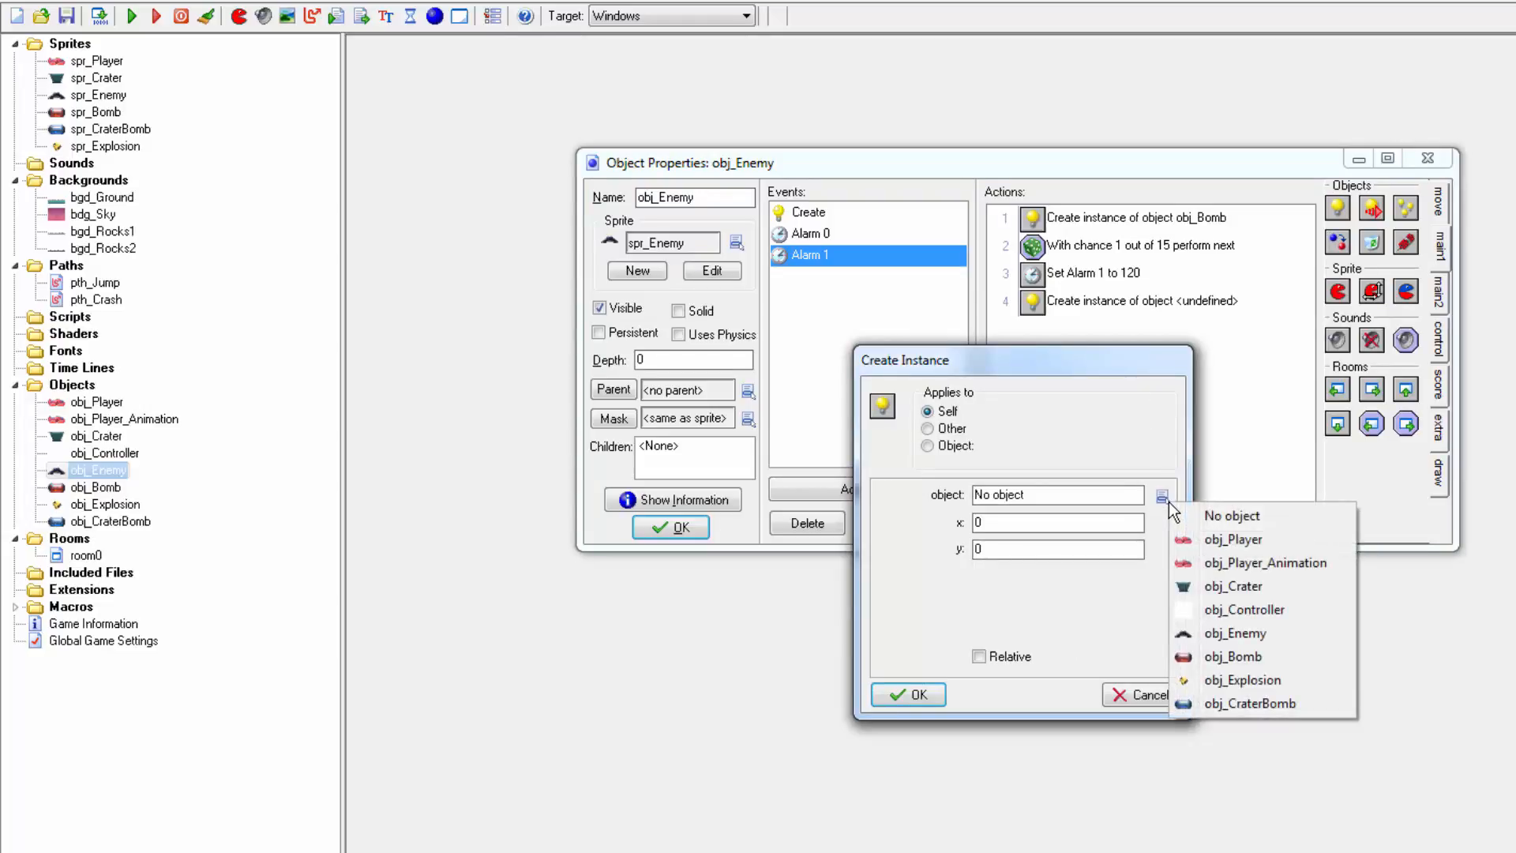
{"action": "left_click", "coordinate": [1256, 704]}
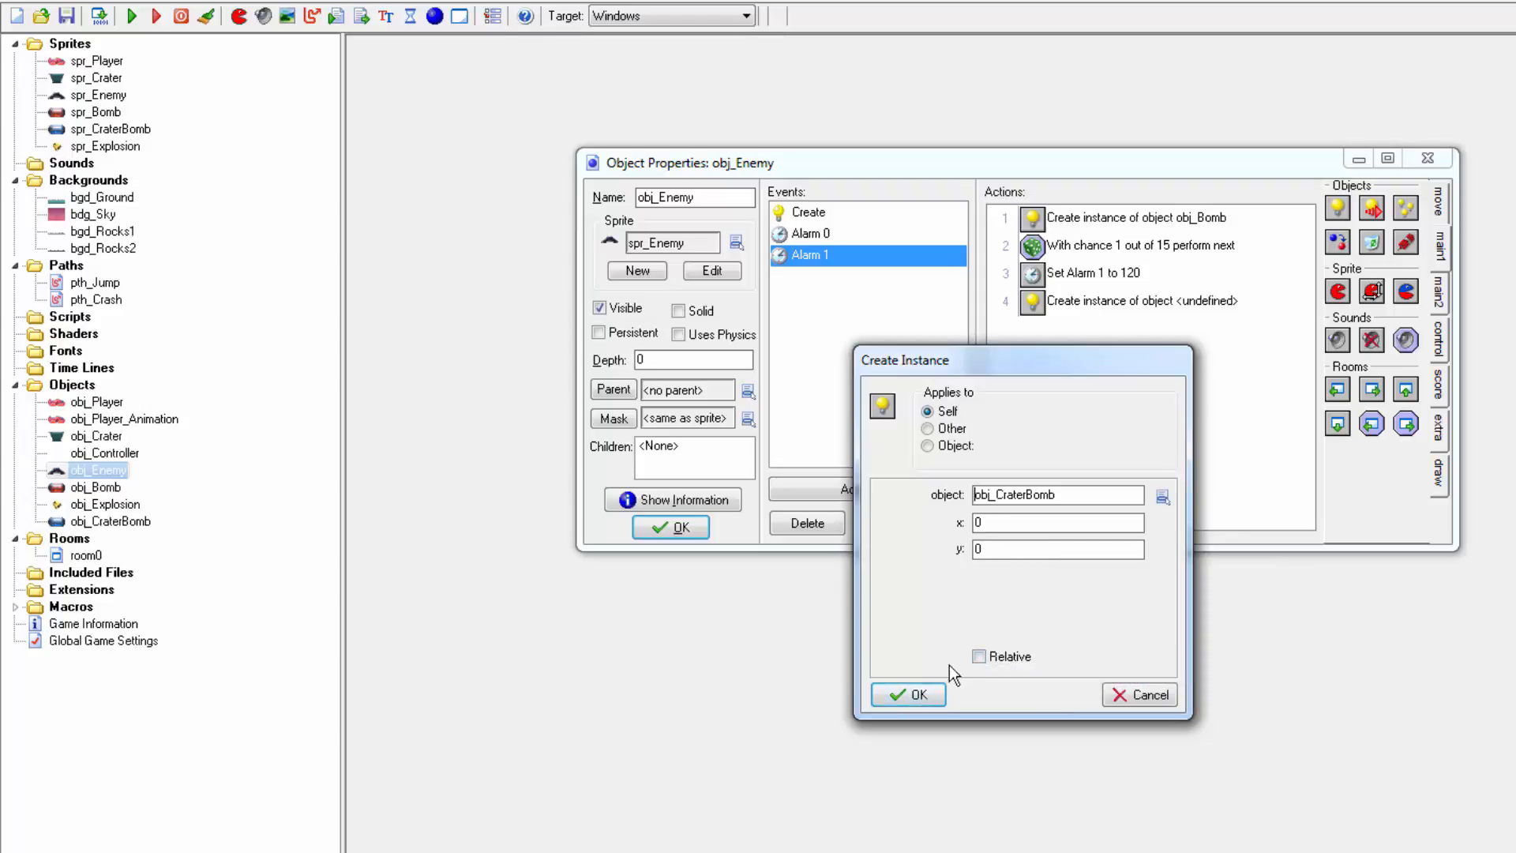
{"action": "left_click", "coordinate": [901, 698]}
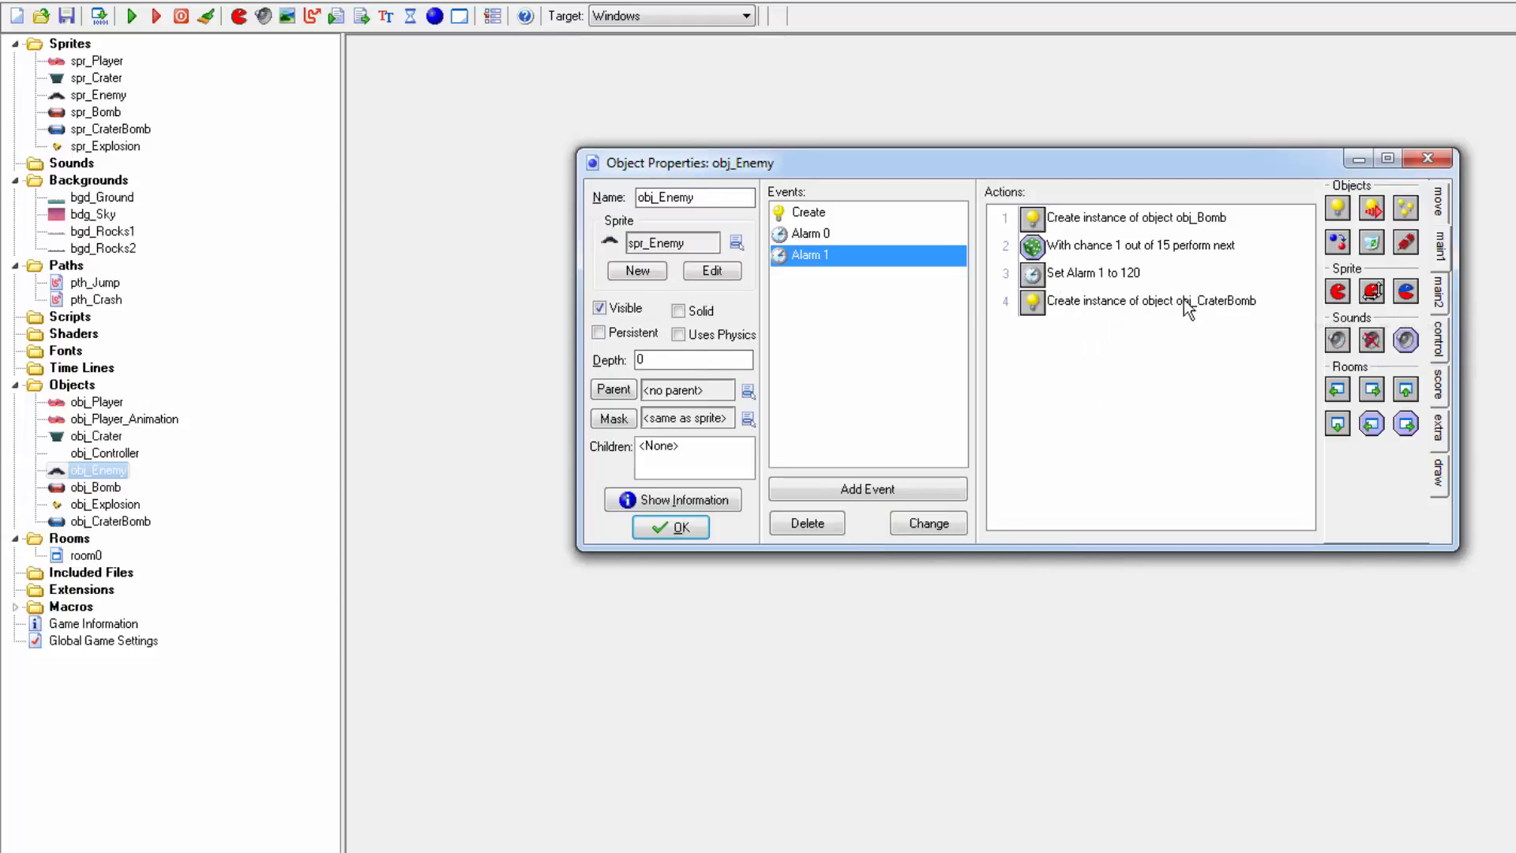
Reorder the Alarm 1 actions so Set Alarm comes first, followed by the chance test and the two Create Instance actions
{"action": "left_click", "coordinate": [1434, 345]}
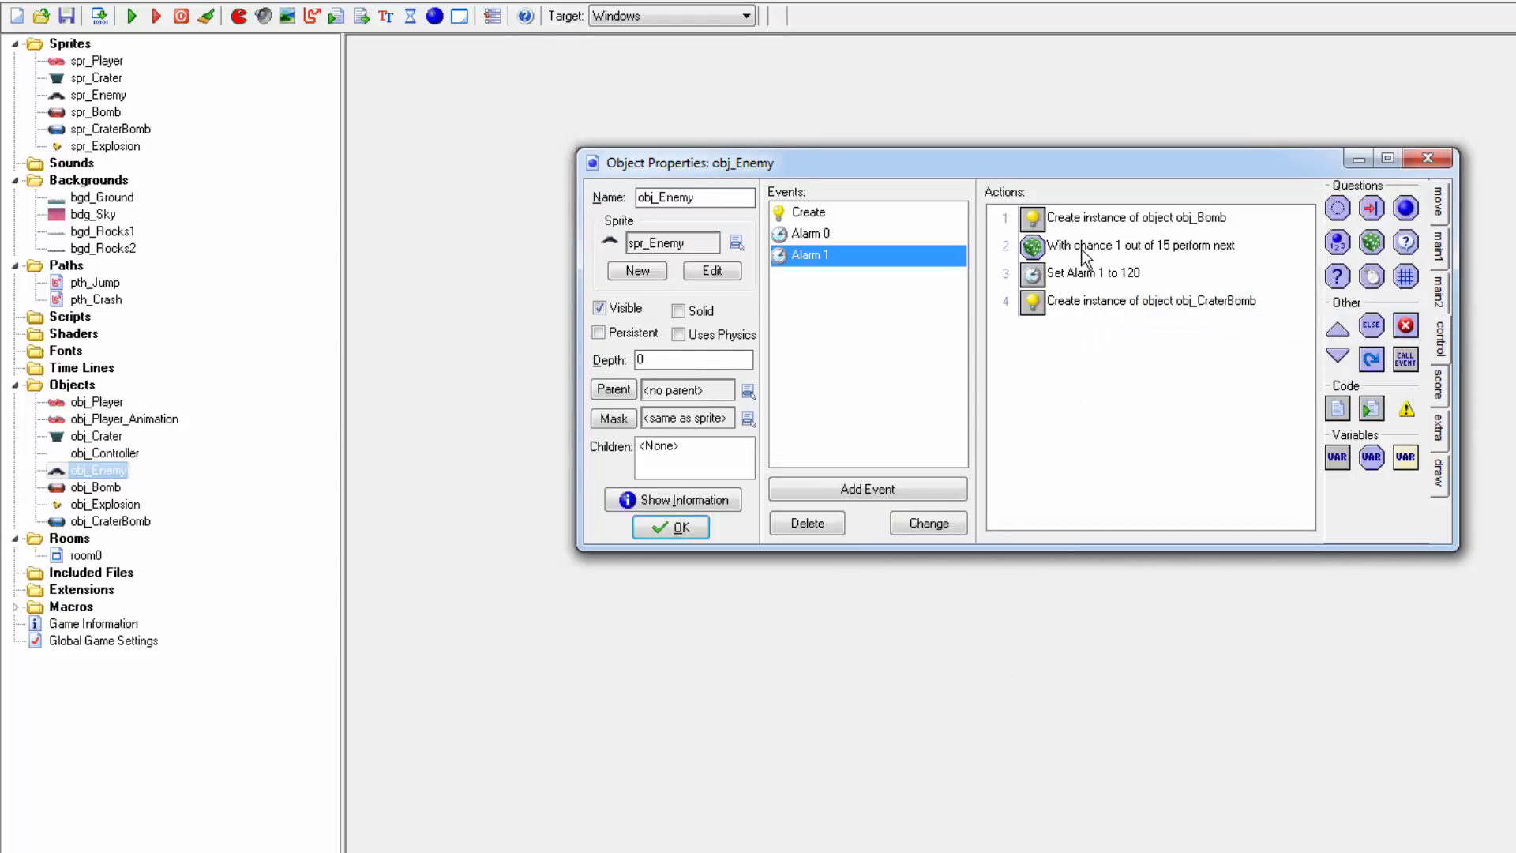
{"action": "left_click", "coordinate": [1062, 249]}
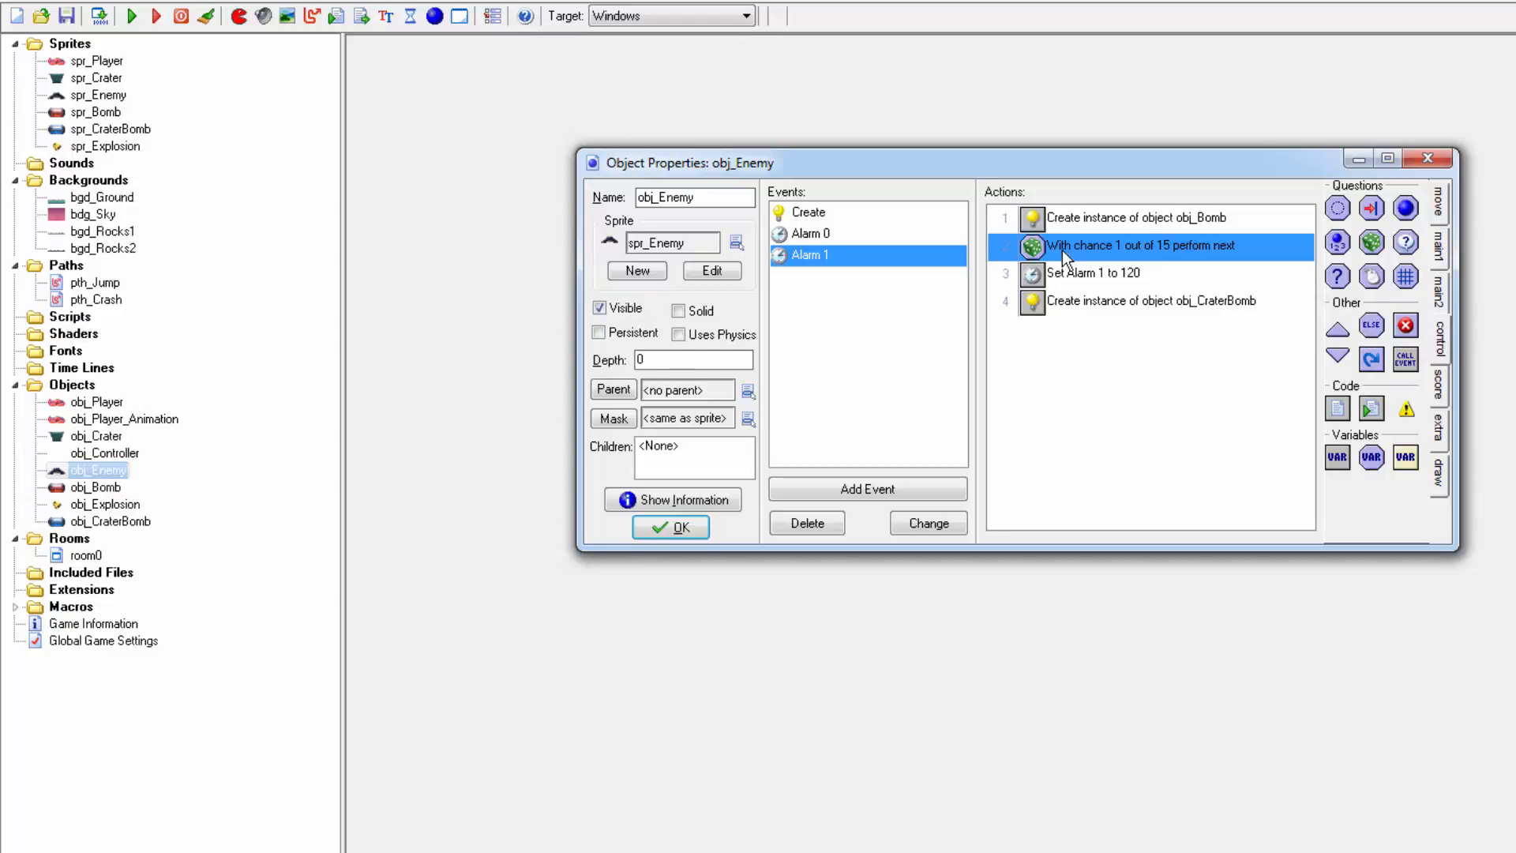
{"action": "left_click_drag", "start_coordinate": [1058, 277], "coordinate": [1058, 221]}
{"action": "left_click", "coordinate": [1057, 273]}
{"action": "left_click_drag", "start_coordinate": [1058, 273], "coordinate": [1058, 246]}
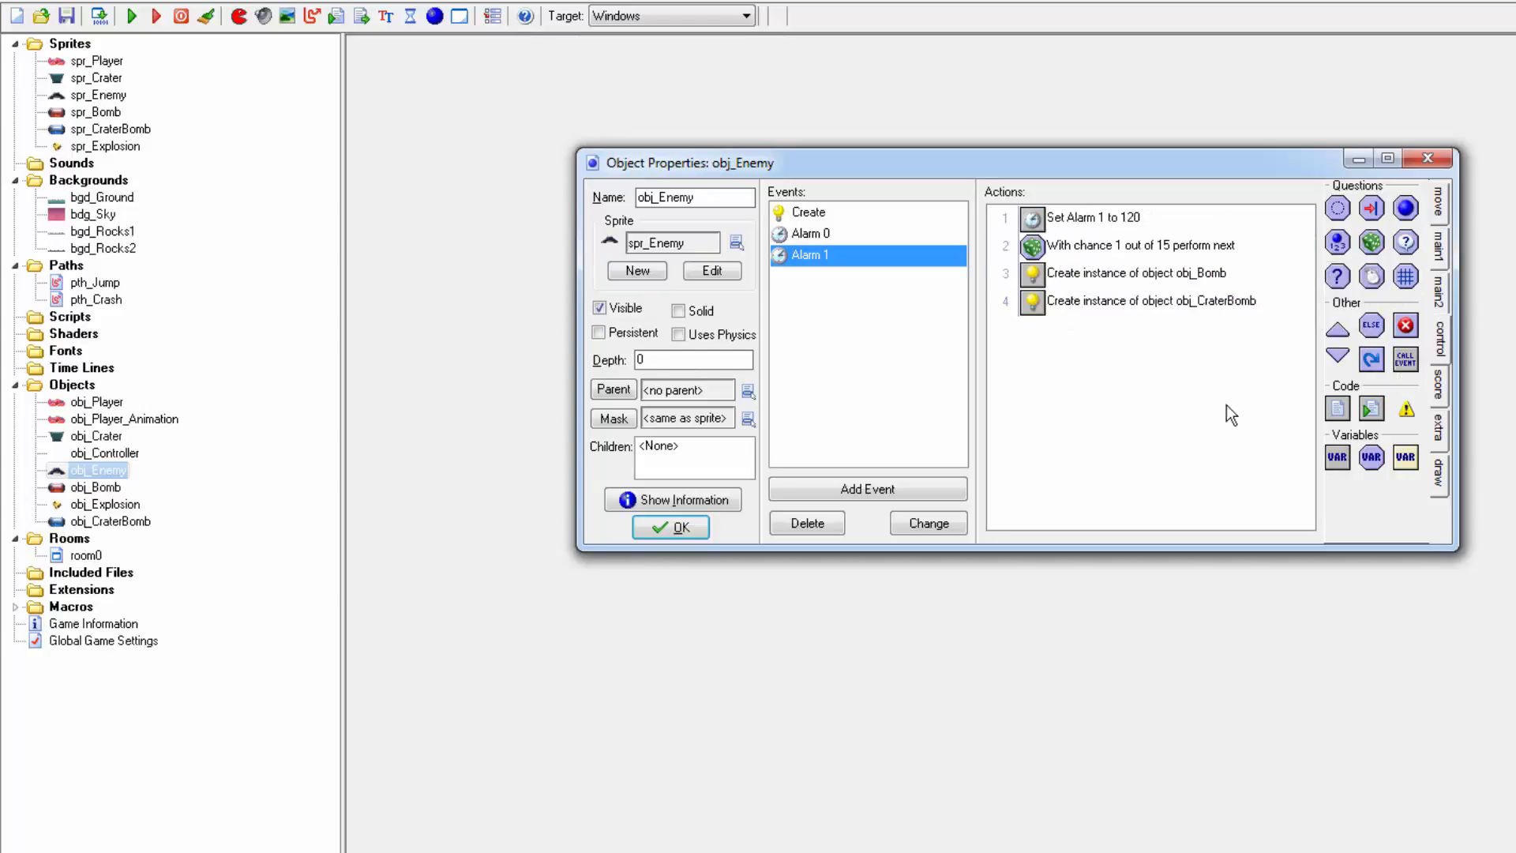
Enclose both Create Instance actions in a start and end block under the chance test, and add a second empty block below
{"action": "left_click_drag", "start_coordinate": [1326, 348], "coordinate": [1271, 359]}
{"action": "left_click_drag", "start_coordinate": [1338, 355], "coordinate": [1235, 386]}
{"action": "left_click_drag", "start_coordinate": [1337, 329], "coordinate": [1201, 394]}
{"action": "left_click_drag", "start_coordinate": [1060, 335], "coordinate": [1050, 272]}
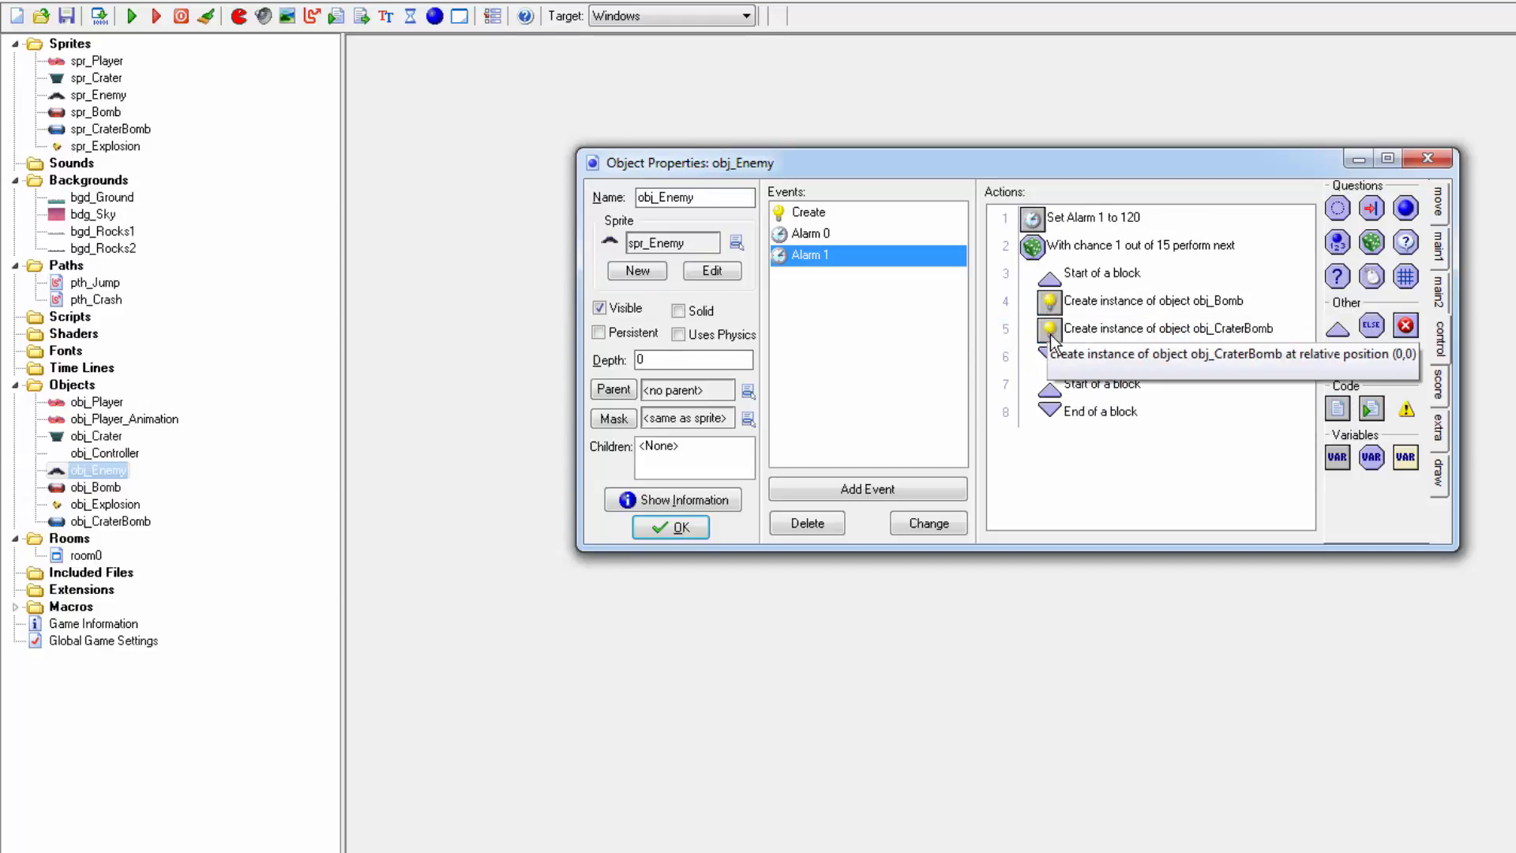
Move the obj_Bomb creation into the second block, leave obj_CraterBomb in the first, insert an Else between them, and save the object
{"action": "left_click", "coordinate": [1054, 328]}
{"action": "left_click_drag", "start_coordinate": [1054, 328], "coordinate": [1057, 407]}
{"action": "left_click_drag", "start_coordinate": [1371, 324], "coordinate": [1089, 354]}
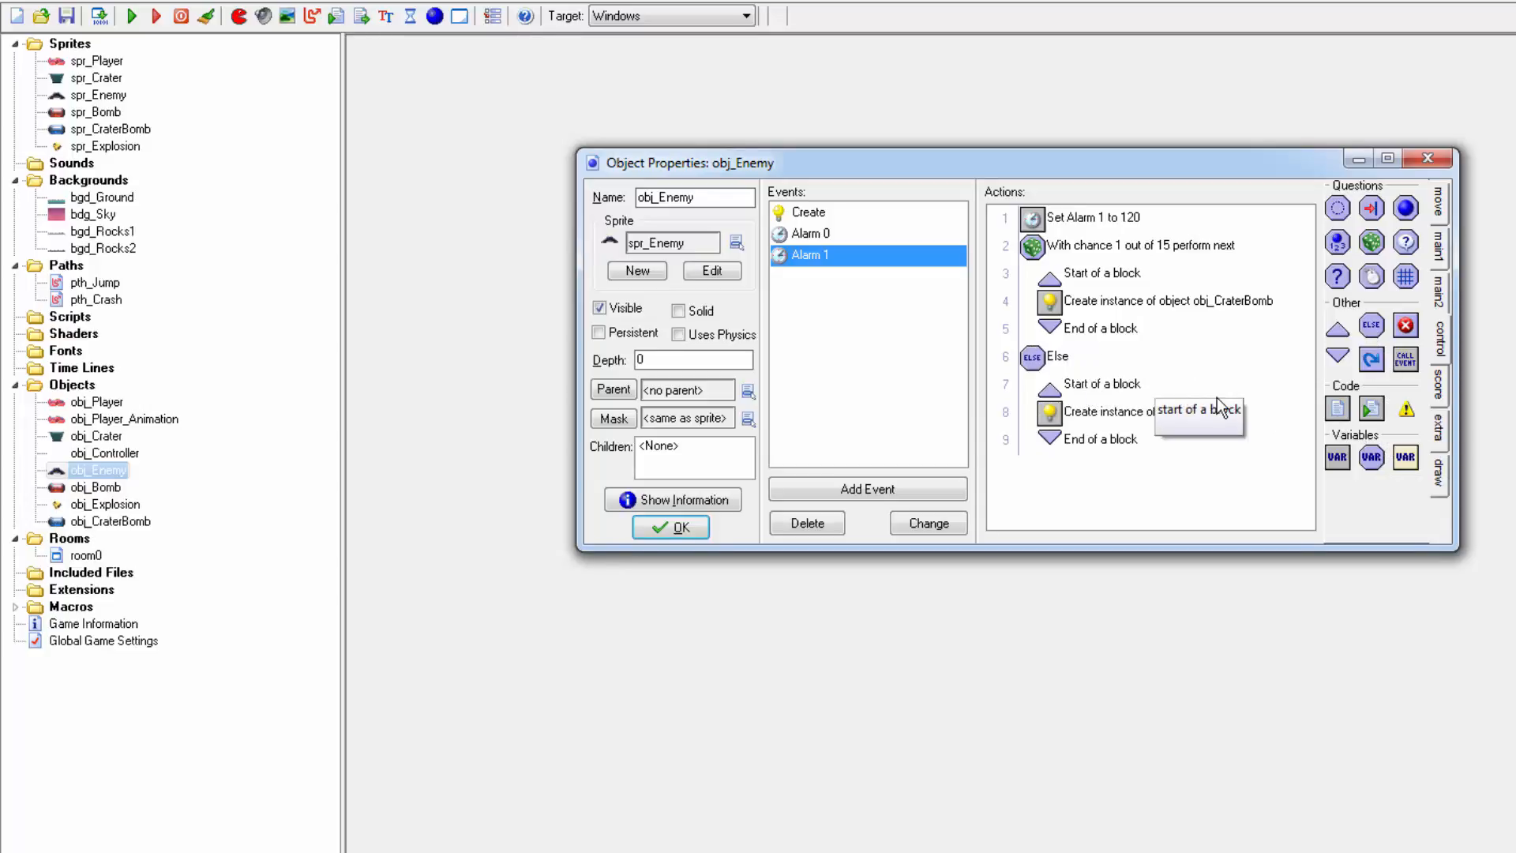
{"action": "left_click", "coordinate": [1421, 644]}
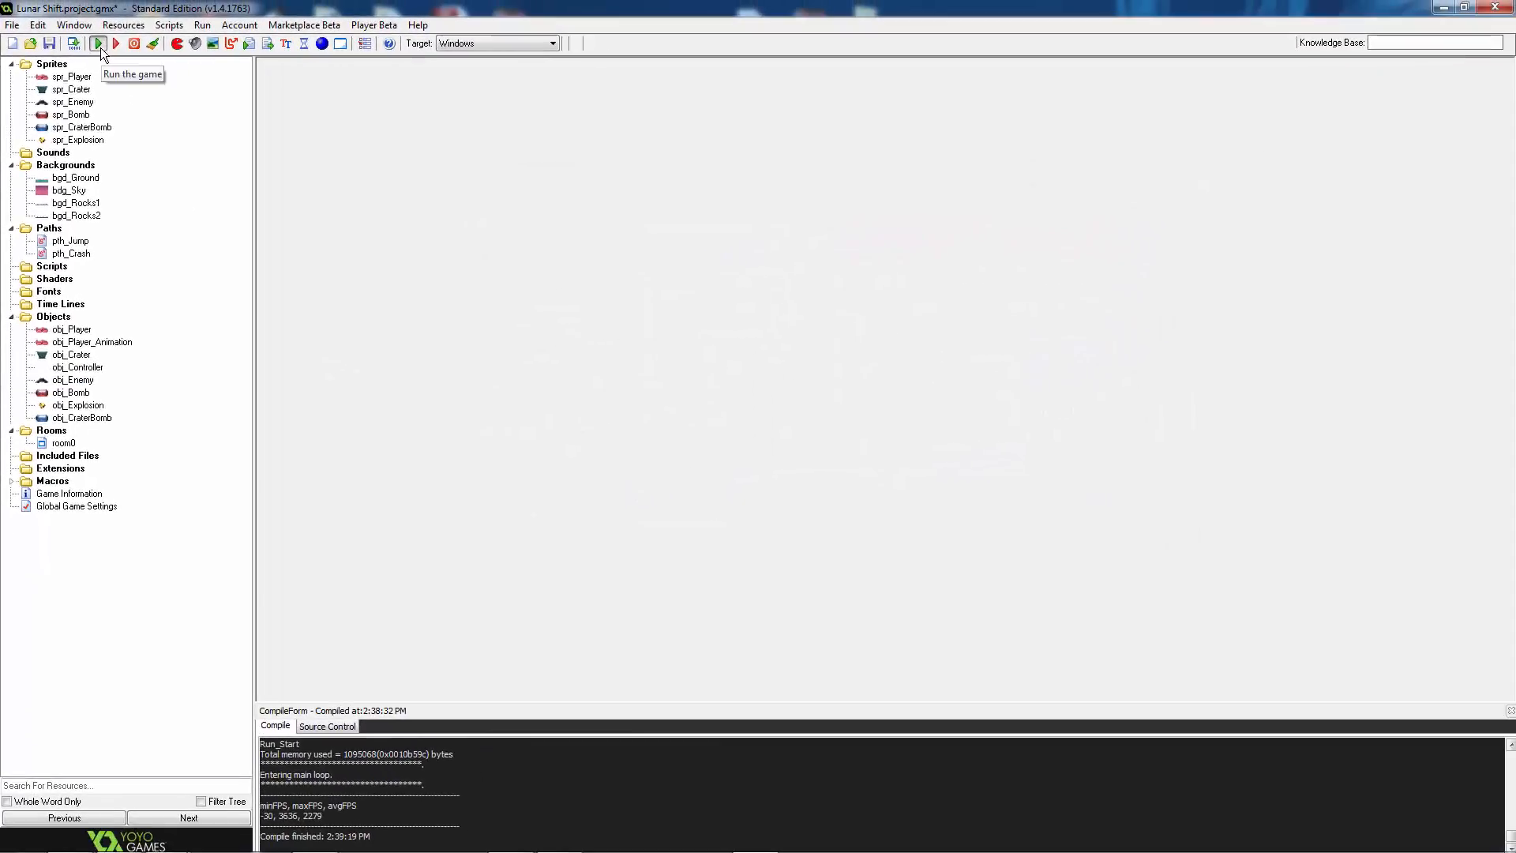
Run the game and playtest it, jumping craters and dodging enemies to check the red and blue bomb drops
{"action": "left_click", "coordinate": [101, 47]}
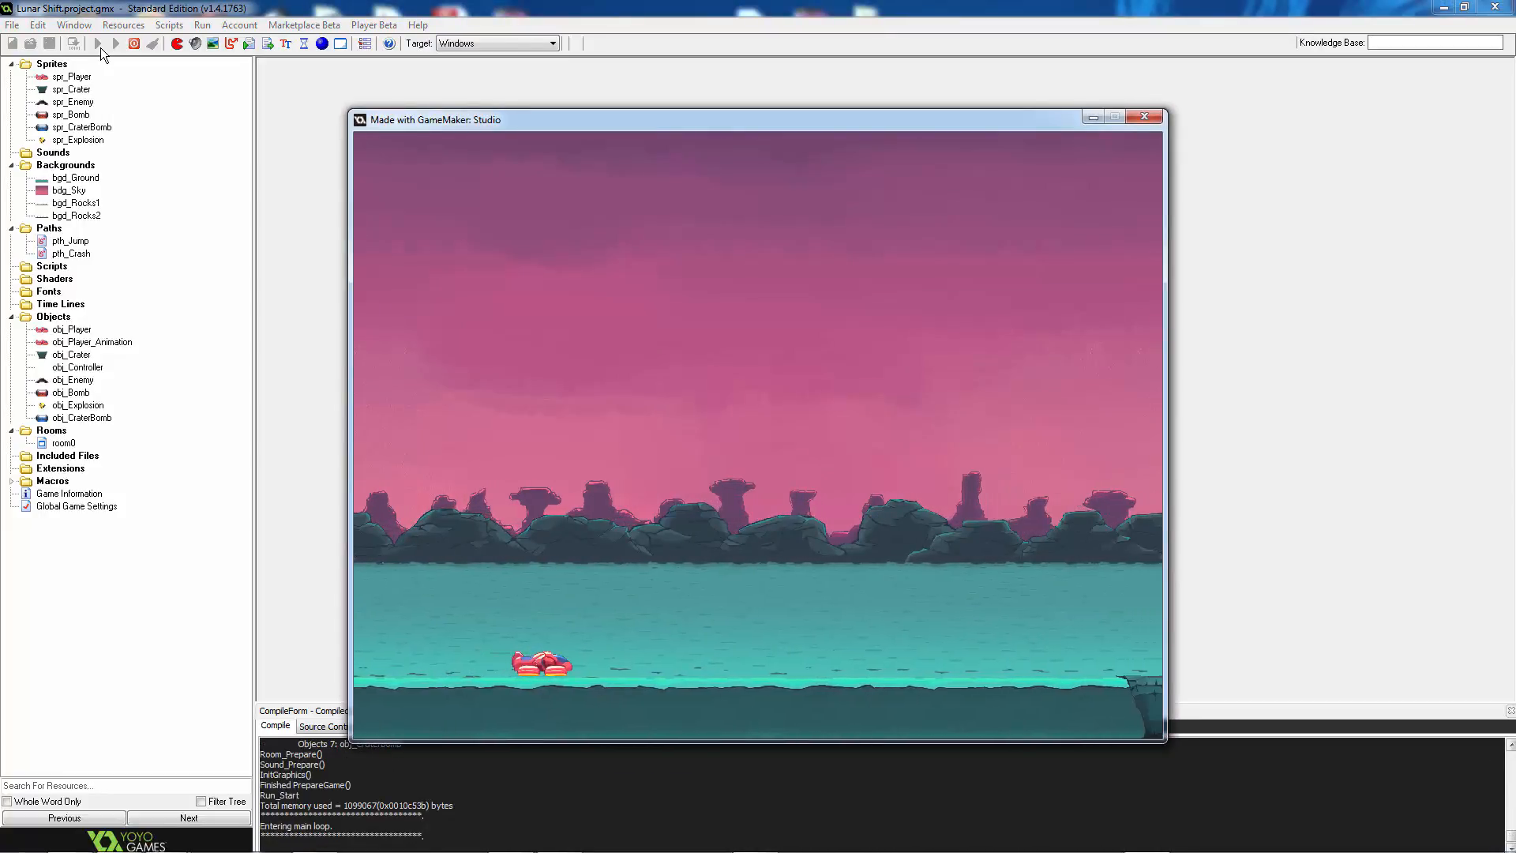
{"action": "key", "text": "space"}
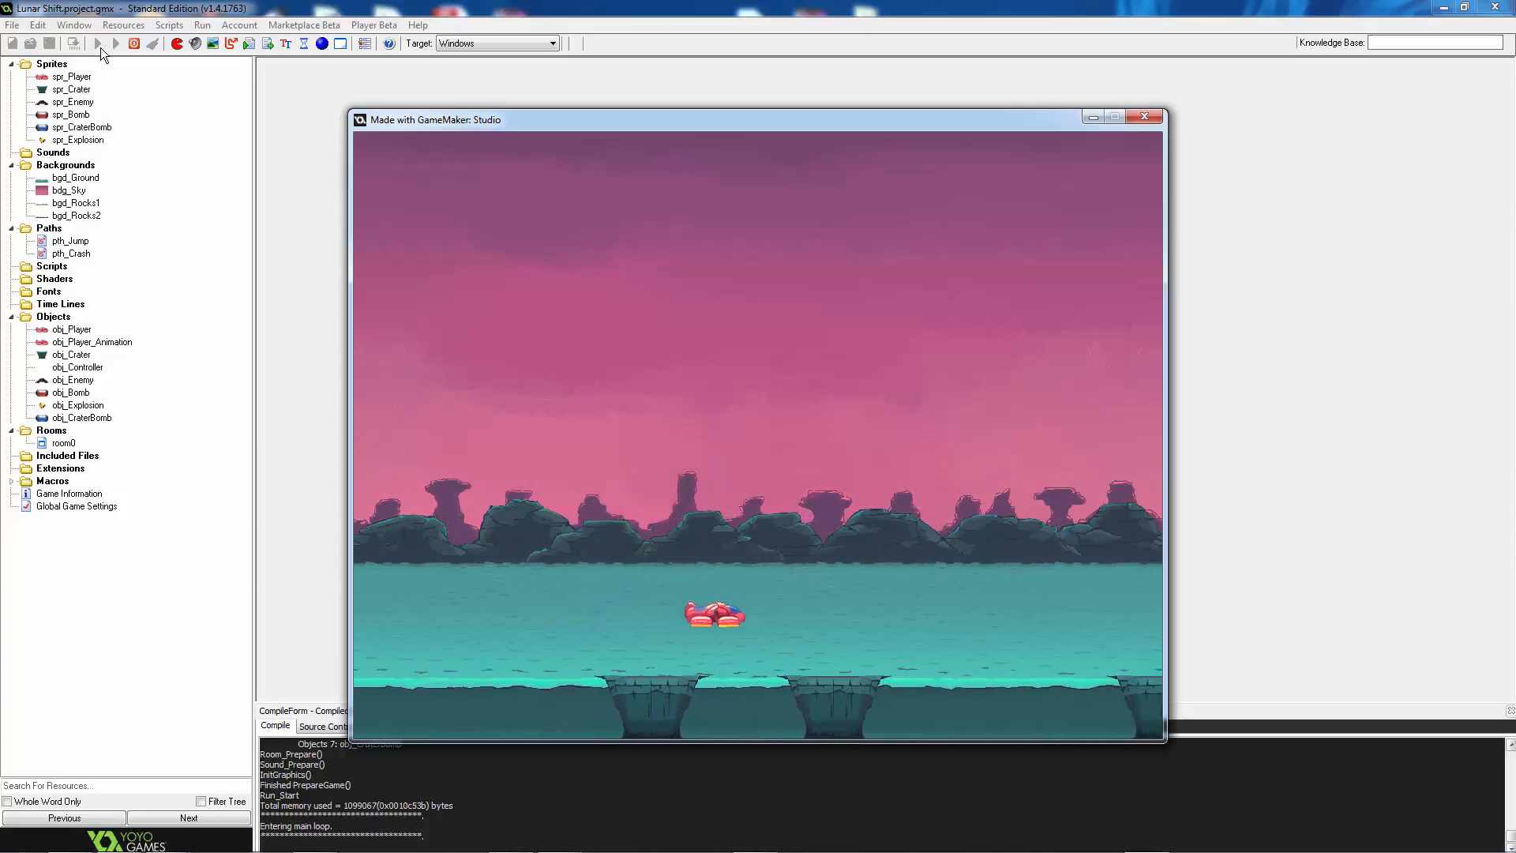
{"action": "key", "text": "space"}
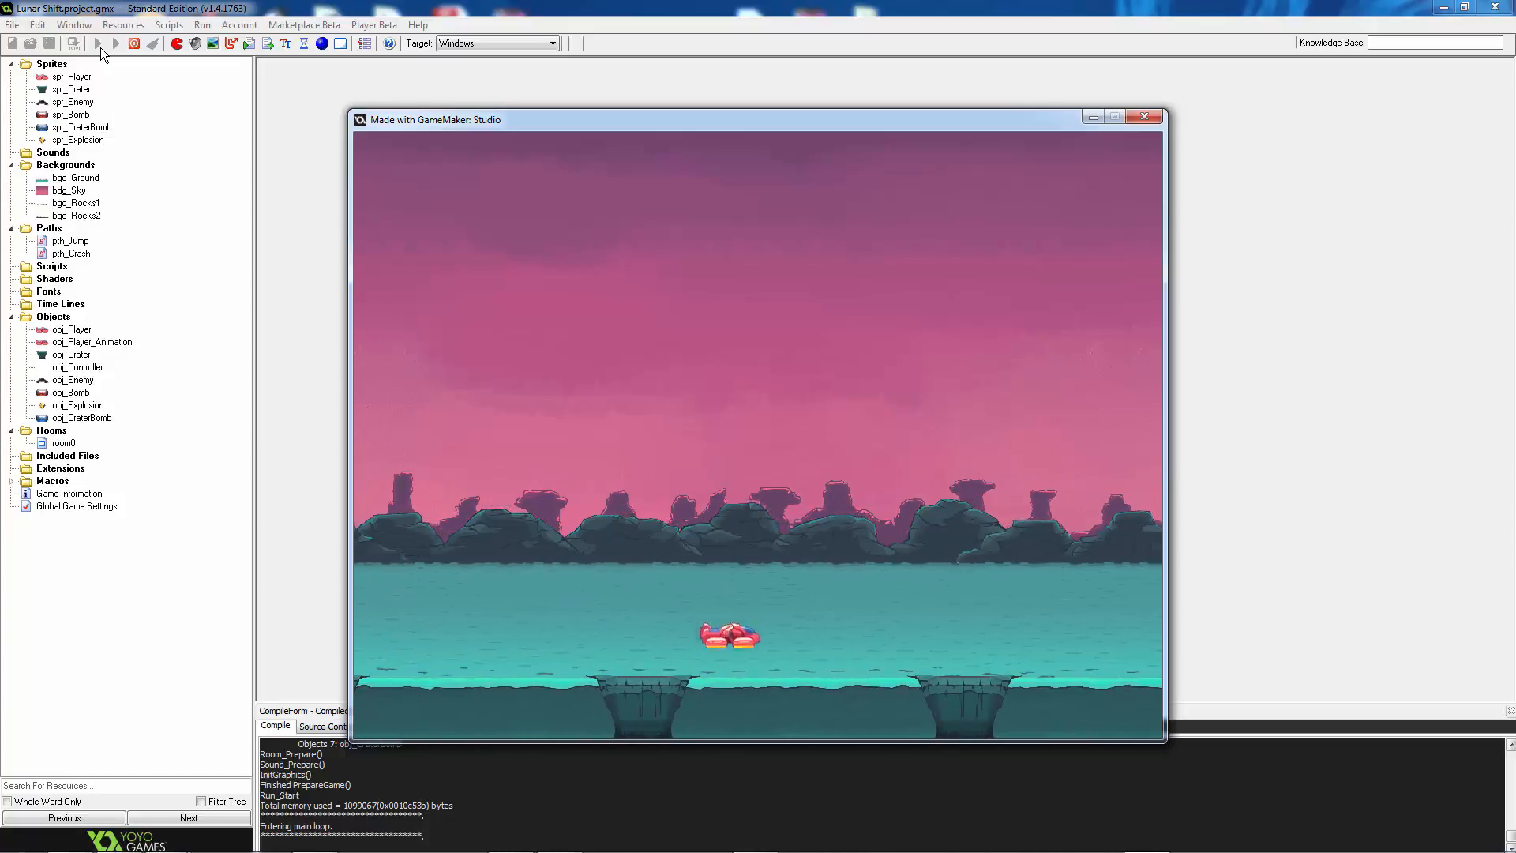
{"action": "key", "text": "space"}
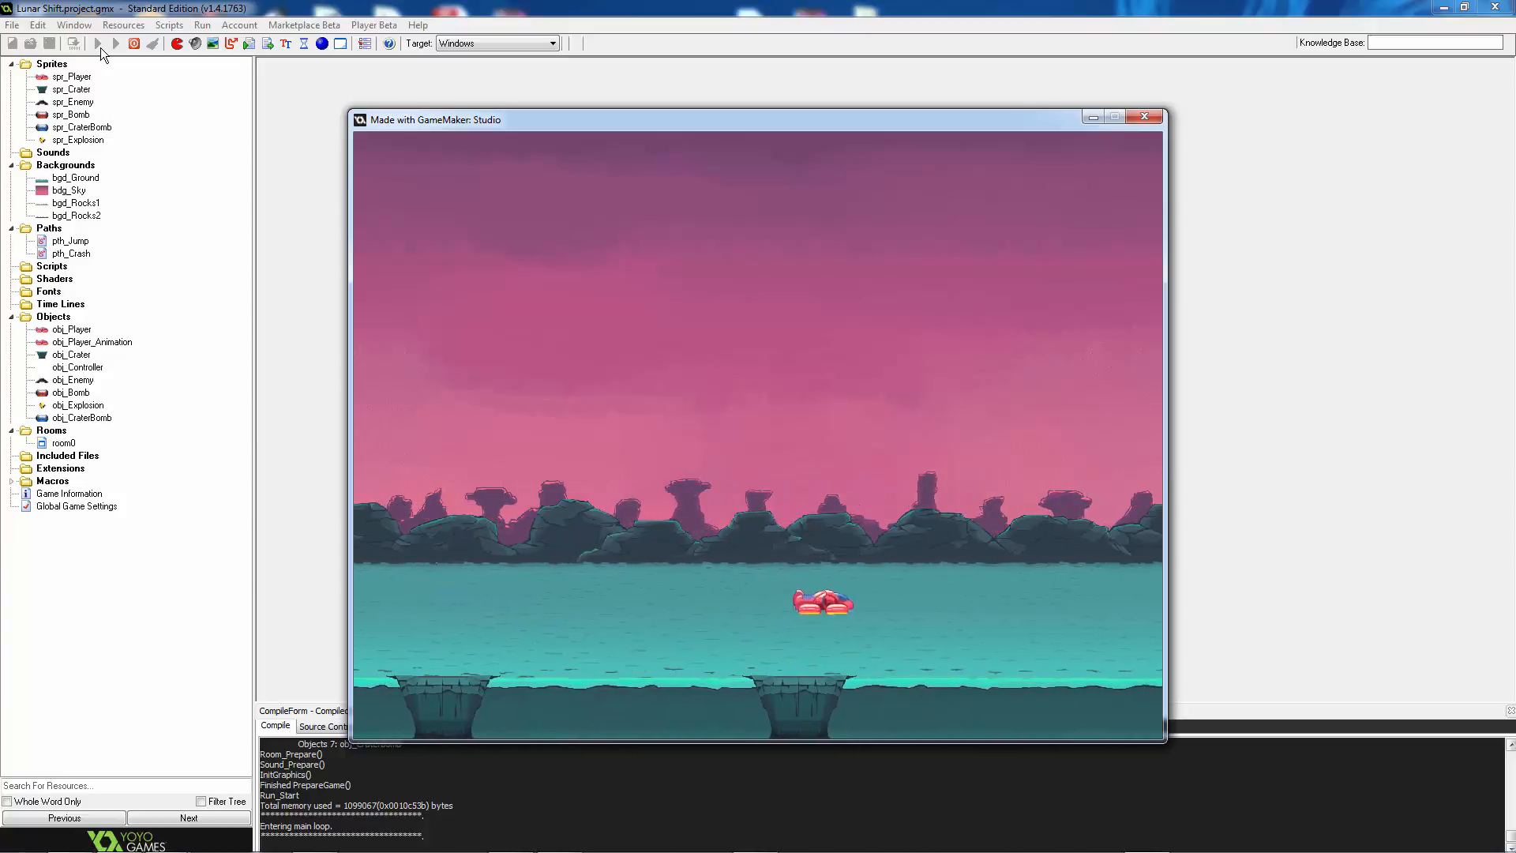
{"action": "key", "text": "space"}
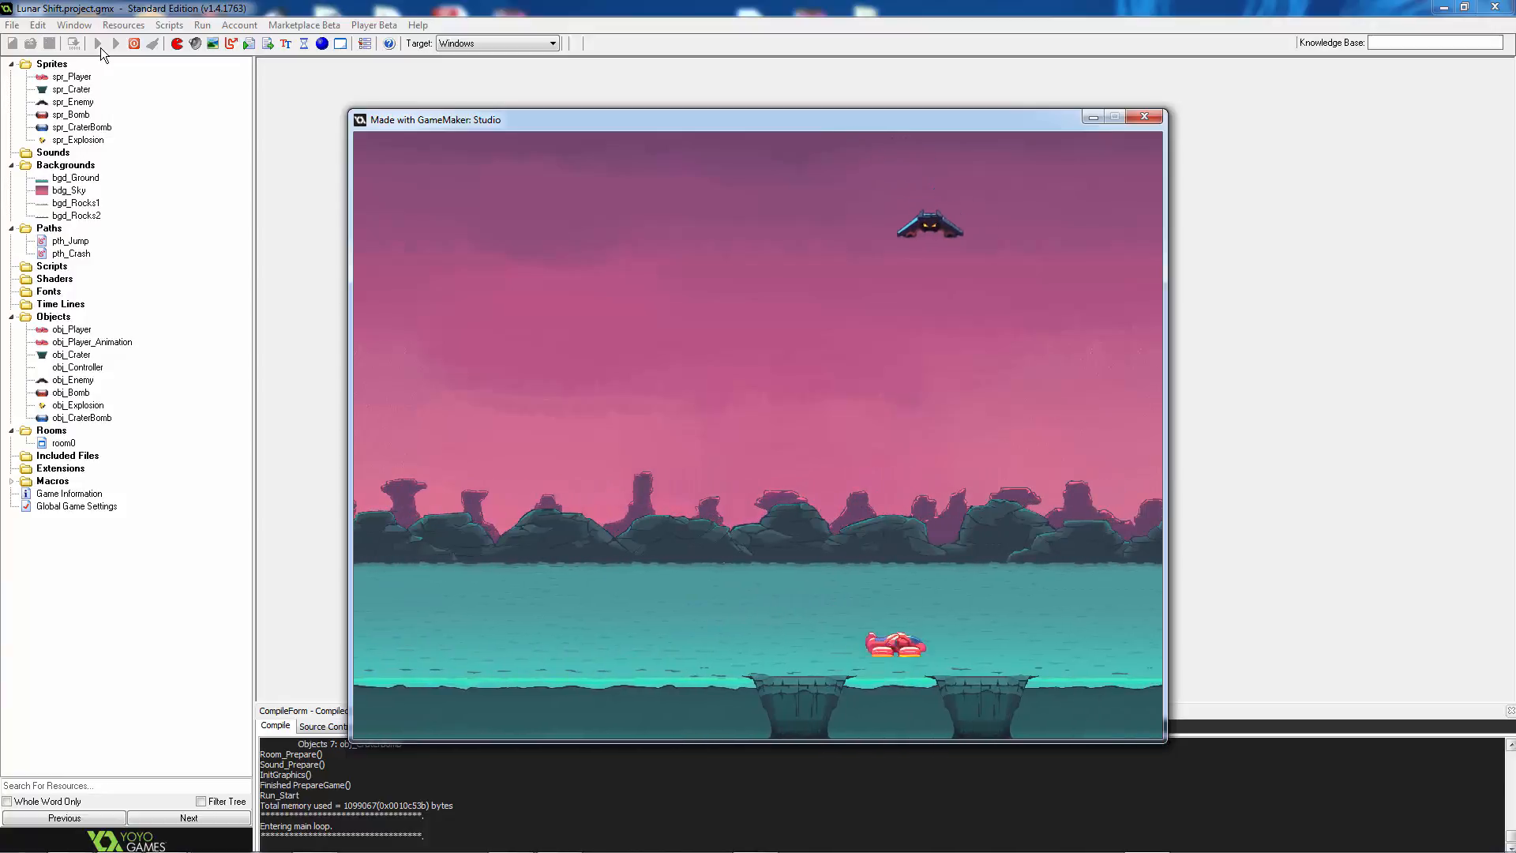
{"action": "key", "text": "space"}
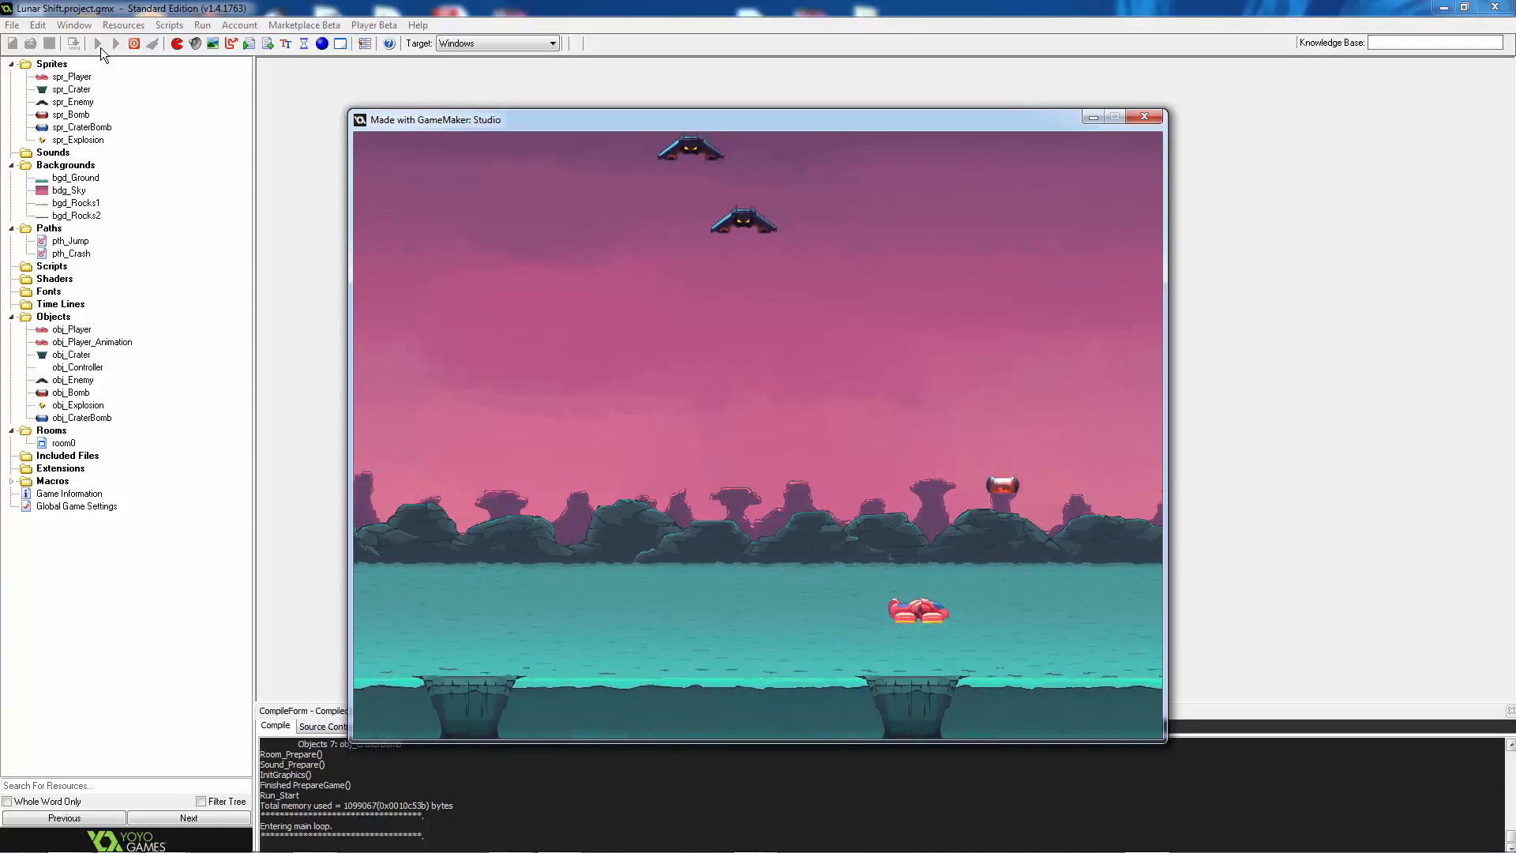
{"action": "key", "text": "space"}
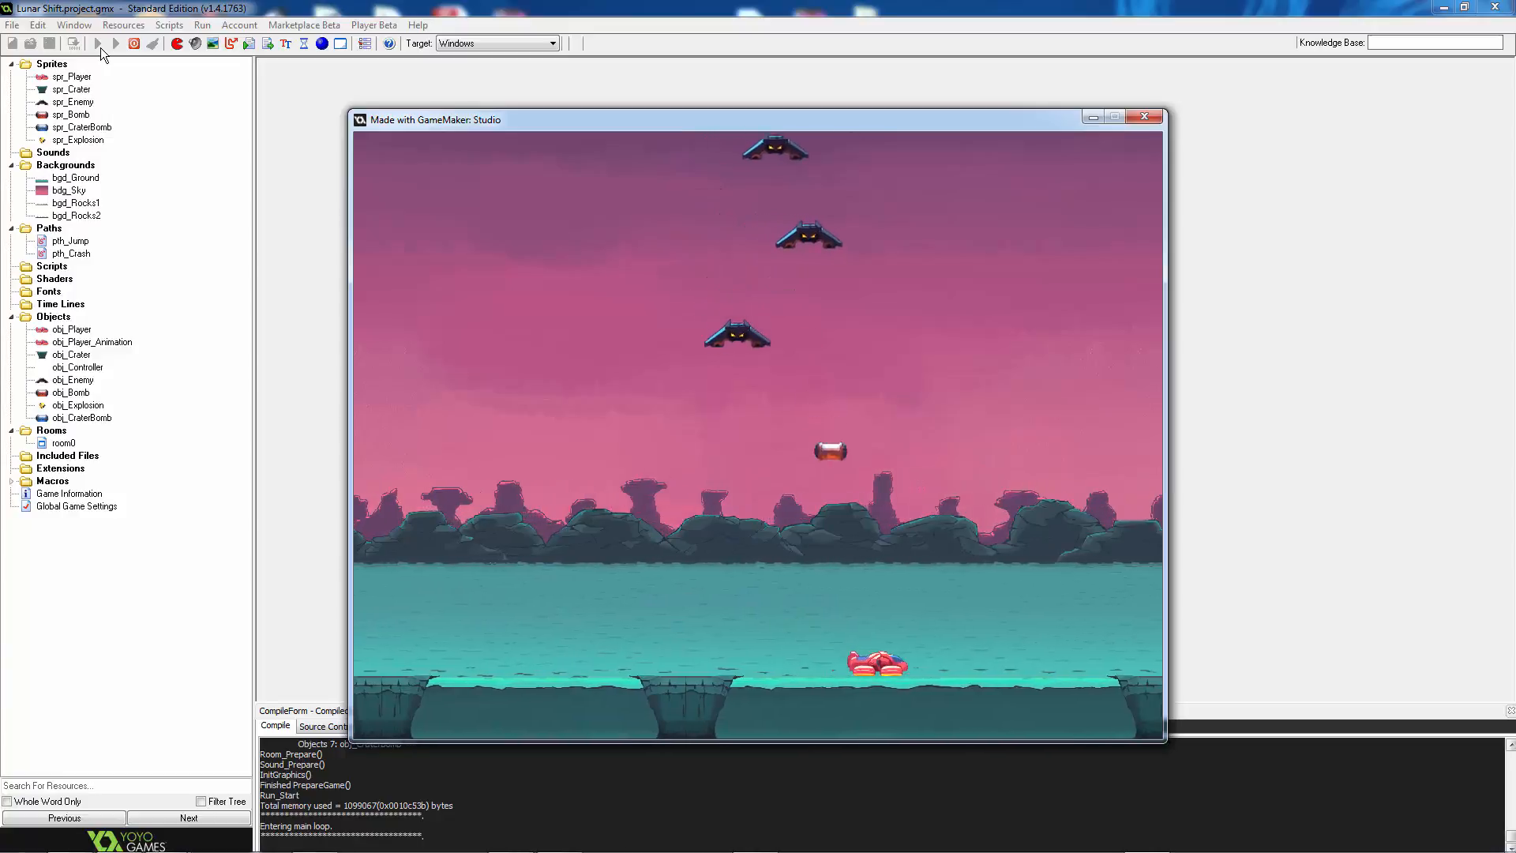
{"action": "key", "text": "space"}
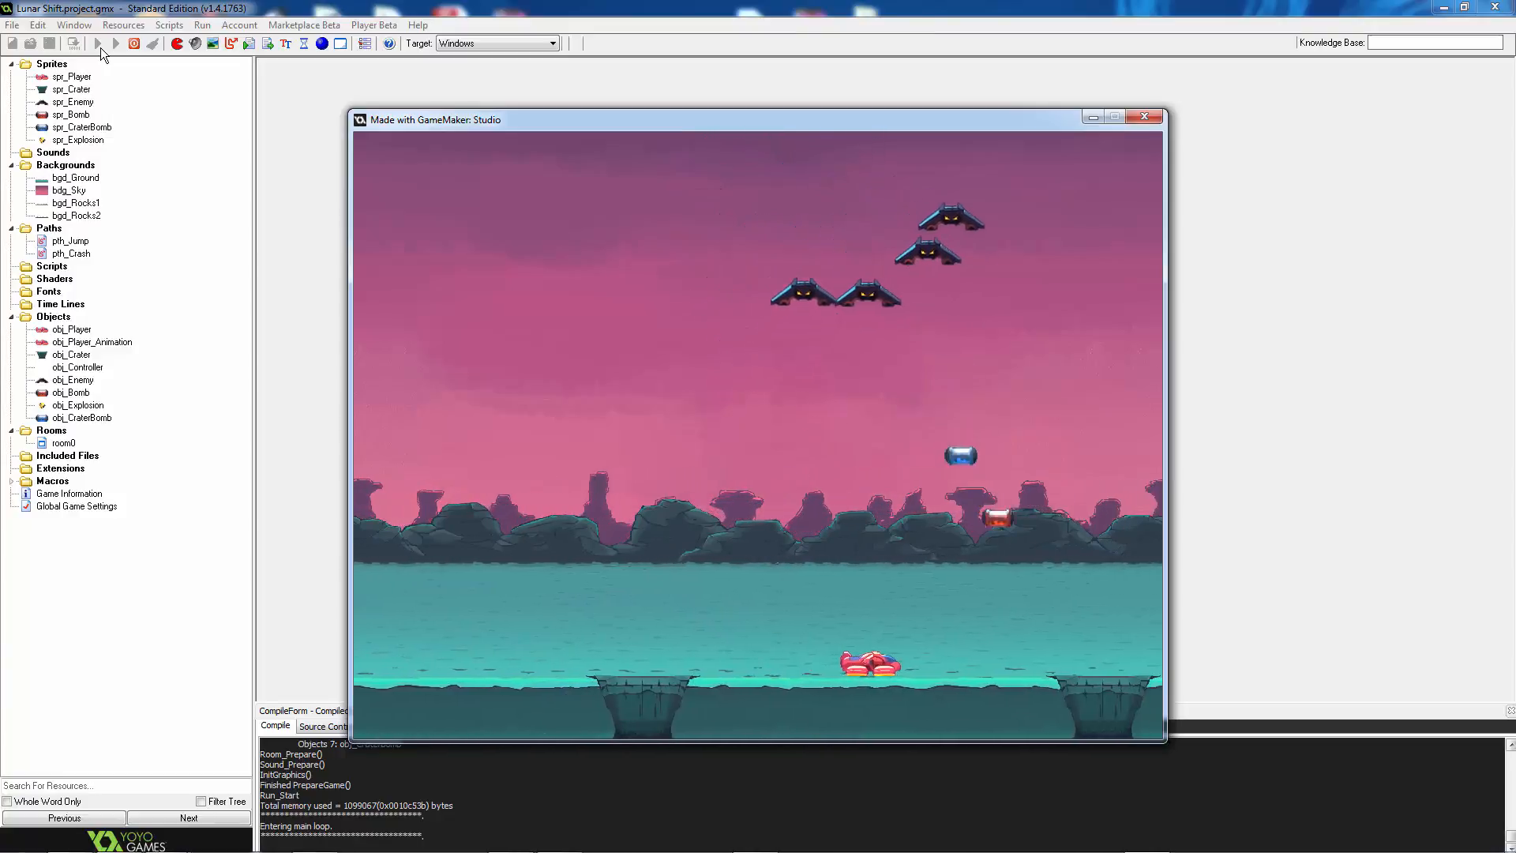
{"action": "key", "text": "space"}
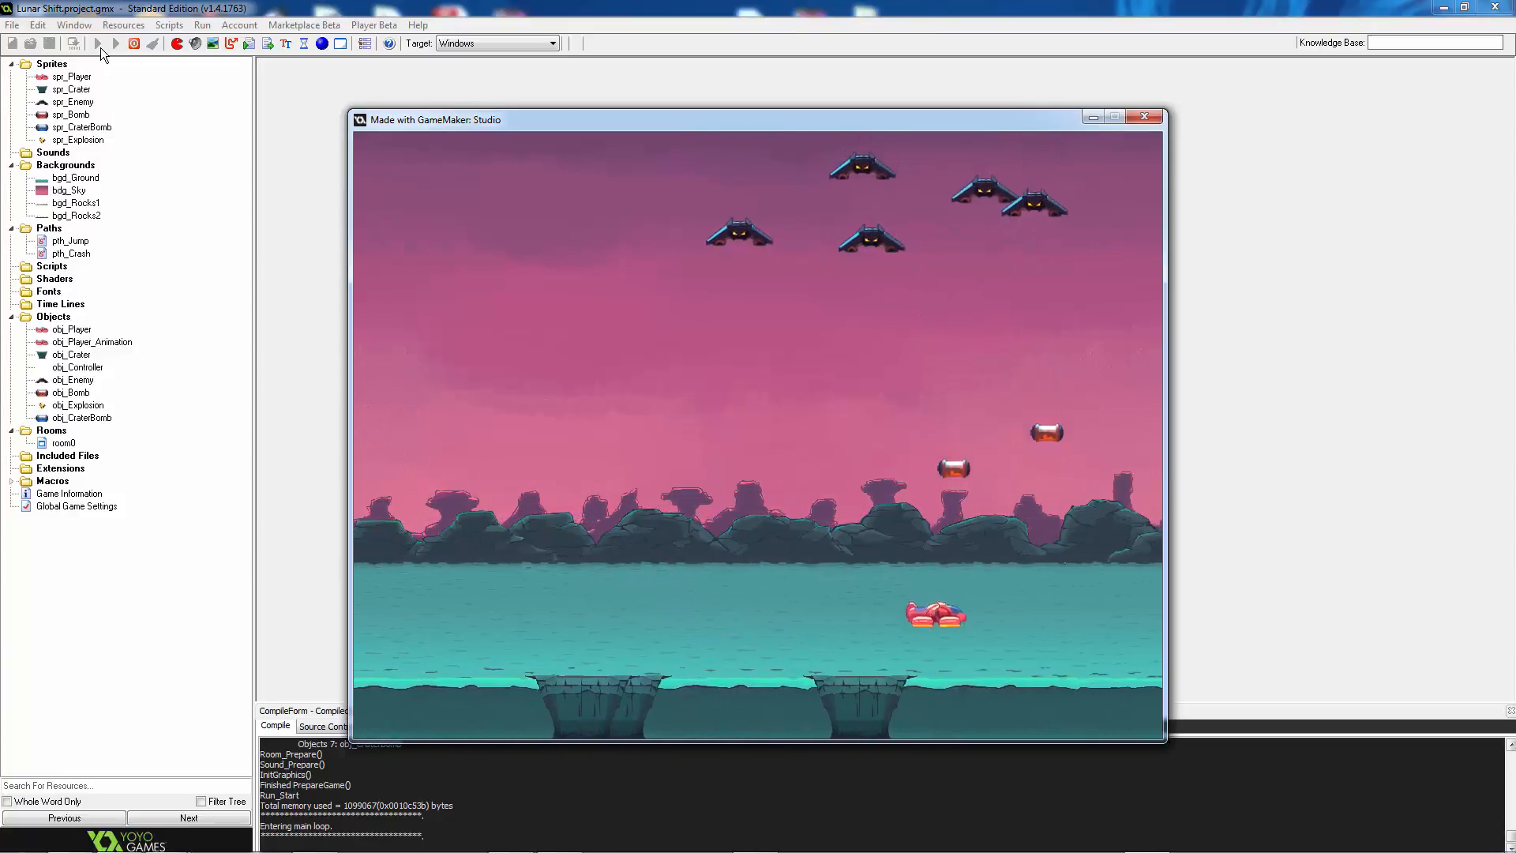
{"action": "key", "text": "space"}
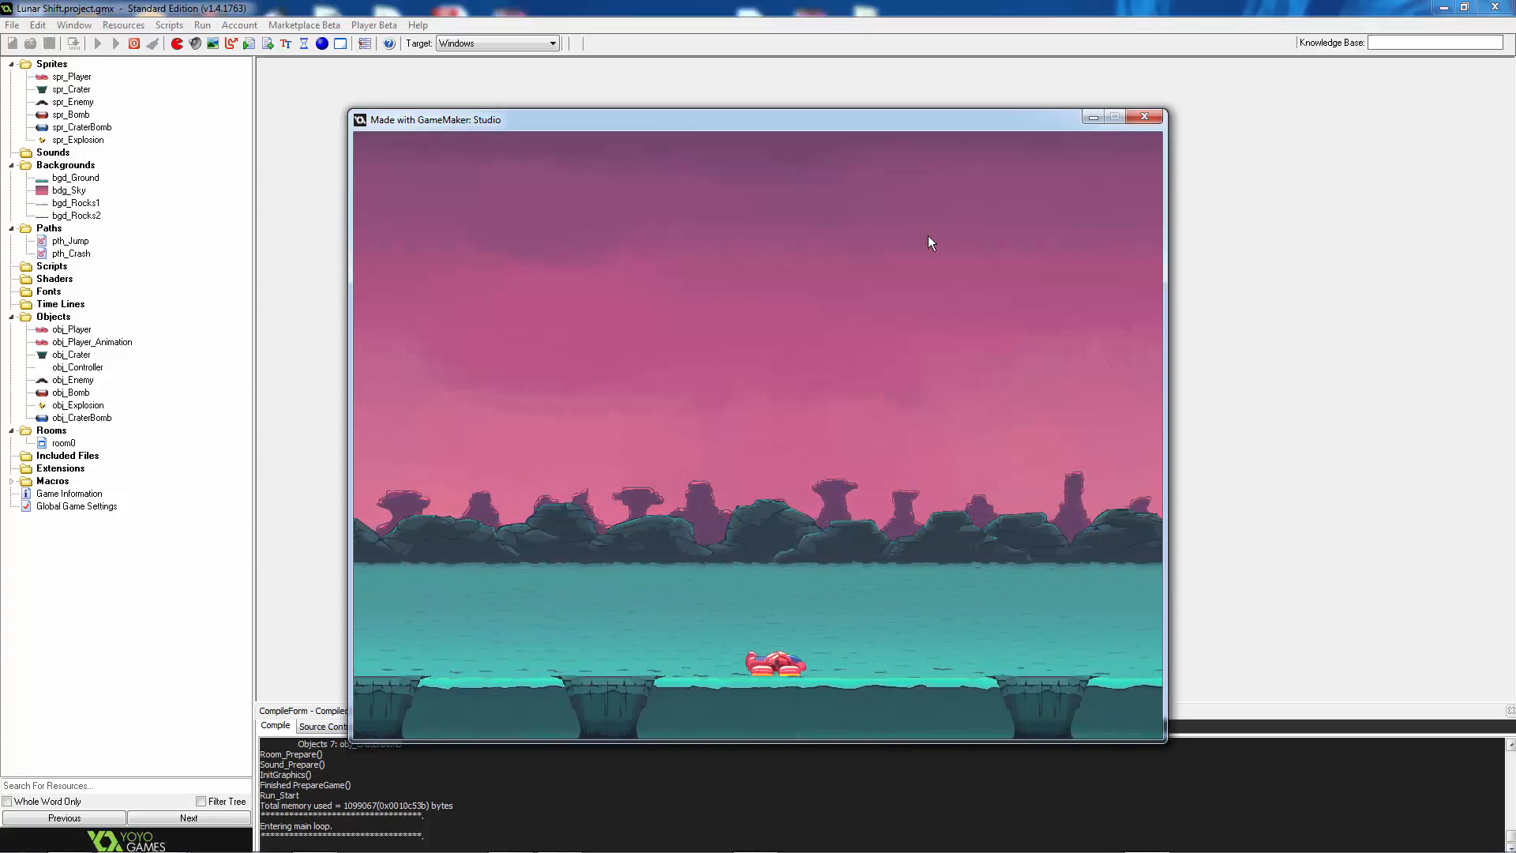
{"action": "key", "text": "space"}
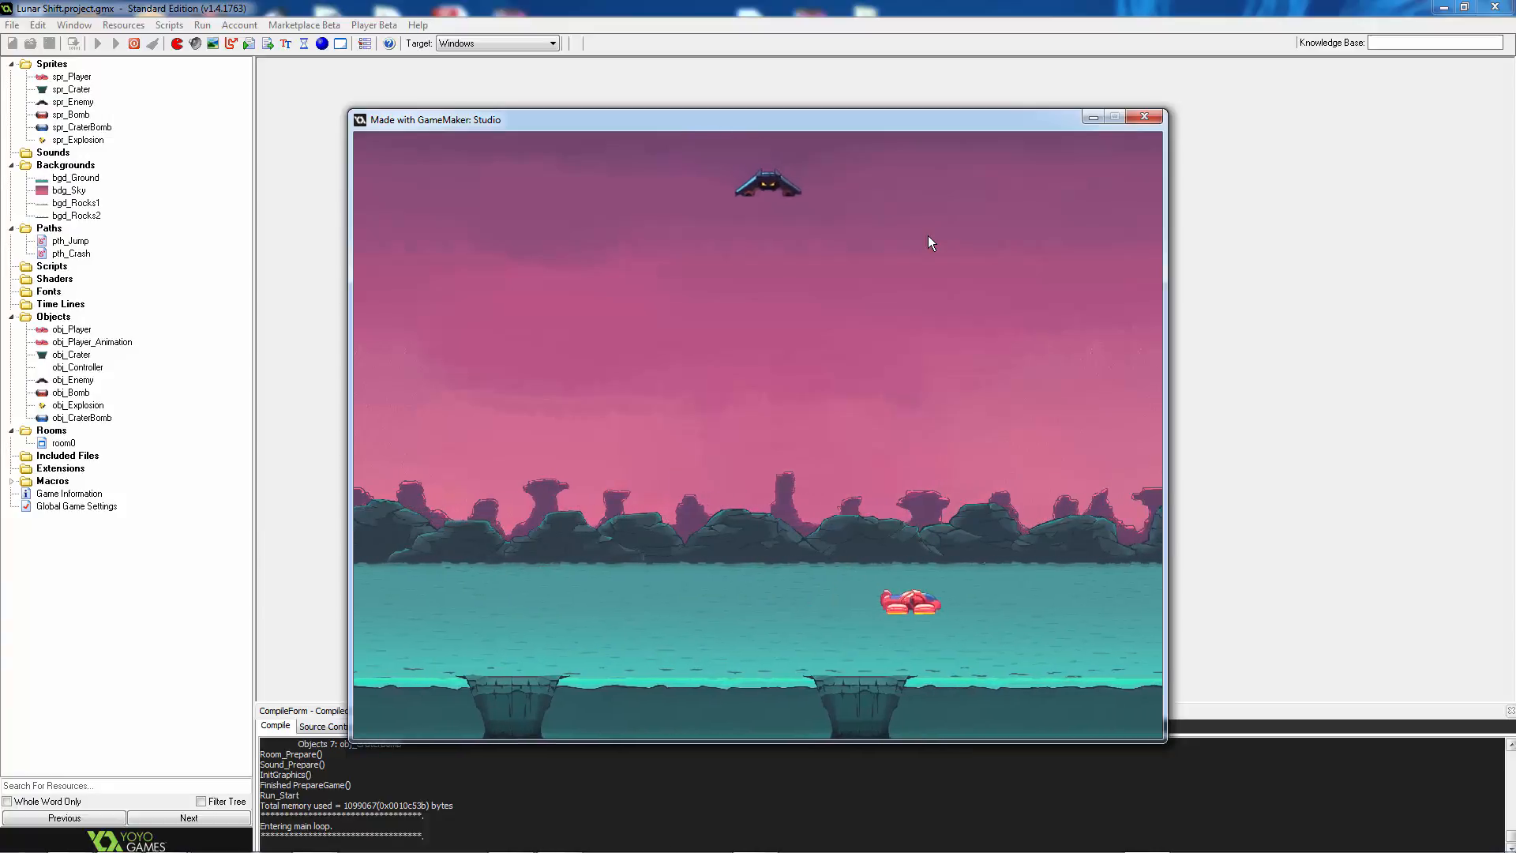
{"action": "key", "text": "Right"}
{"action": "key", "text": "space"}
{"action": "key", "text": "Left"}
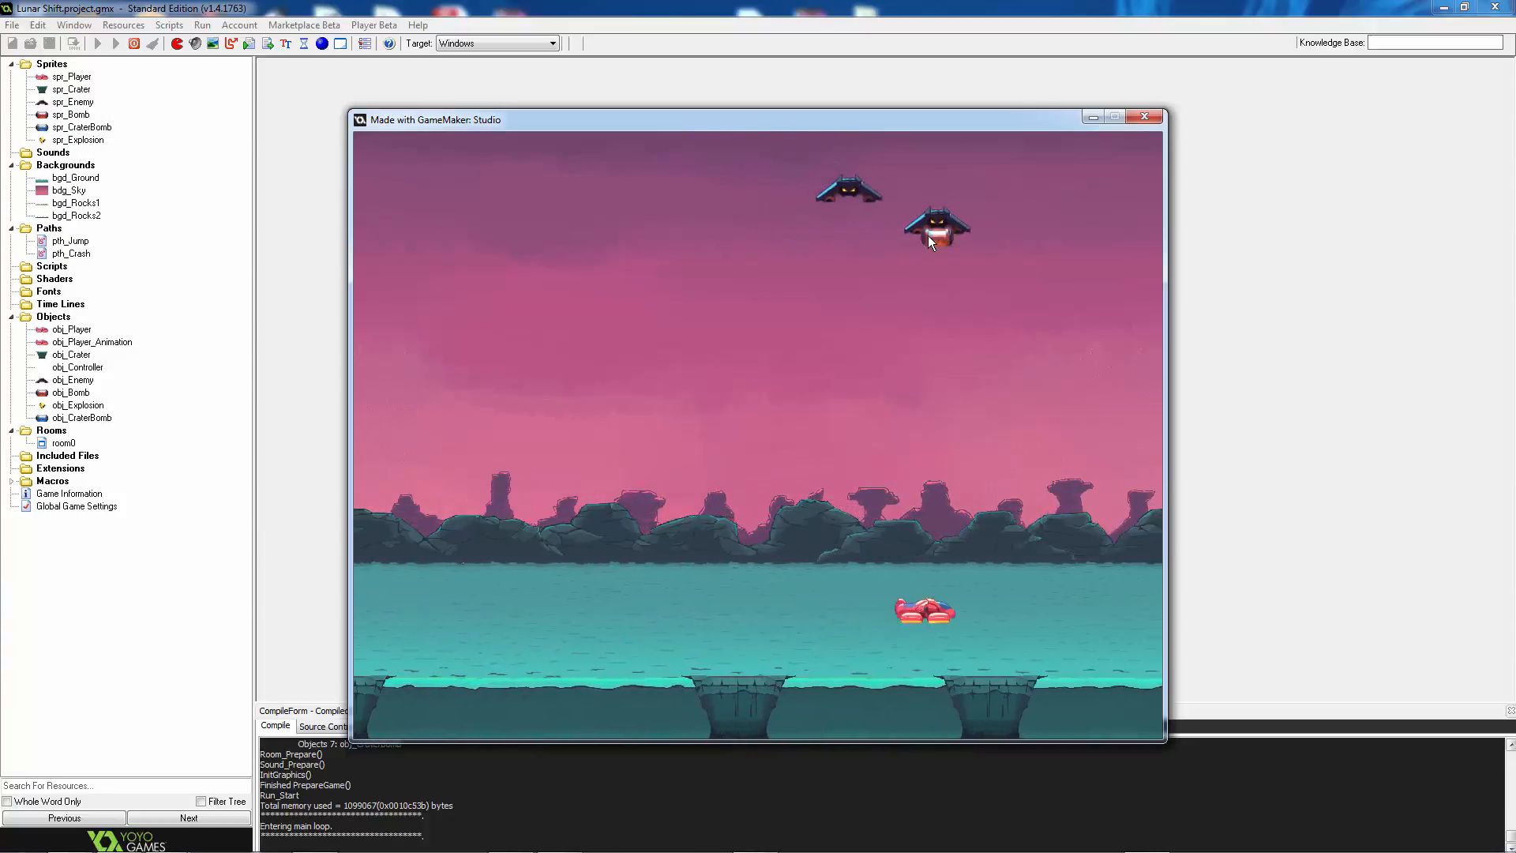
{"action": "key", "text": "Right"}
{"action": "key", "text": "Left"}
{"action": "key", "text": "Right"}
{"action": "key", "text": "space"}
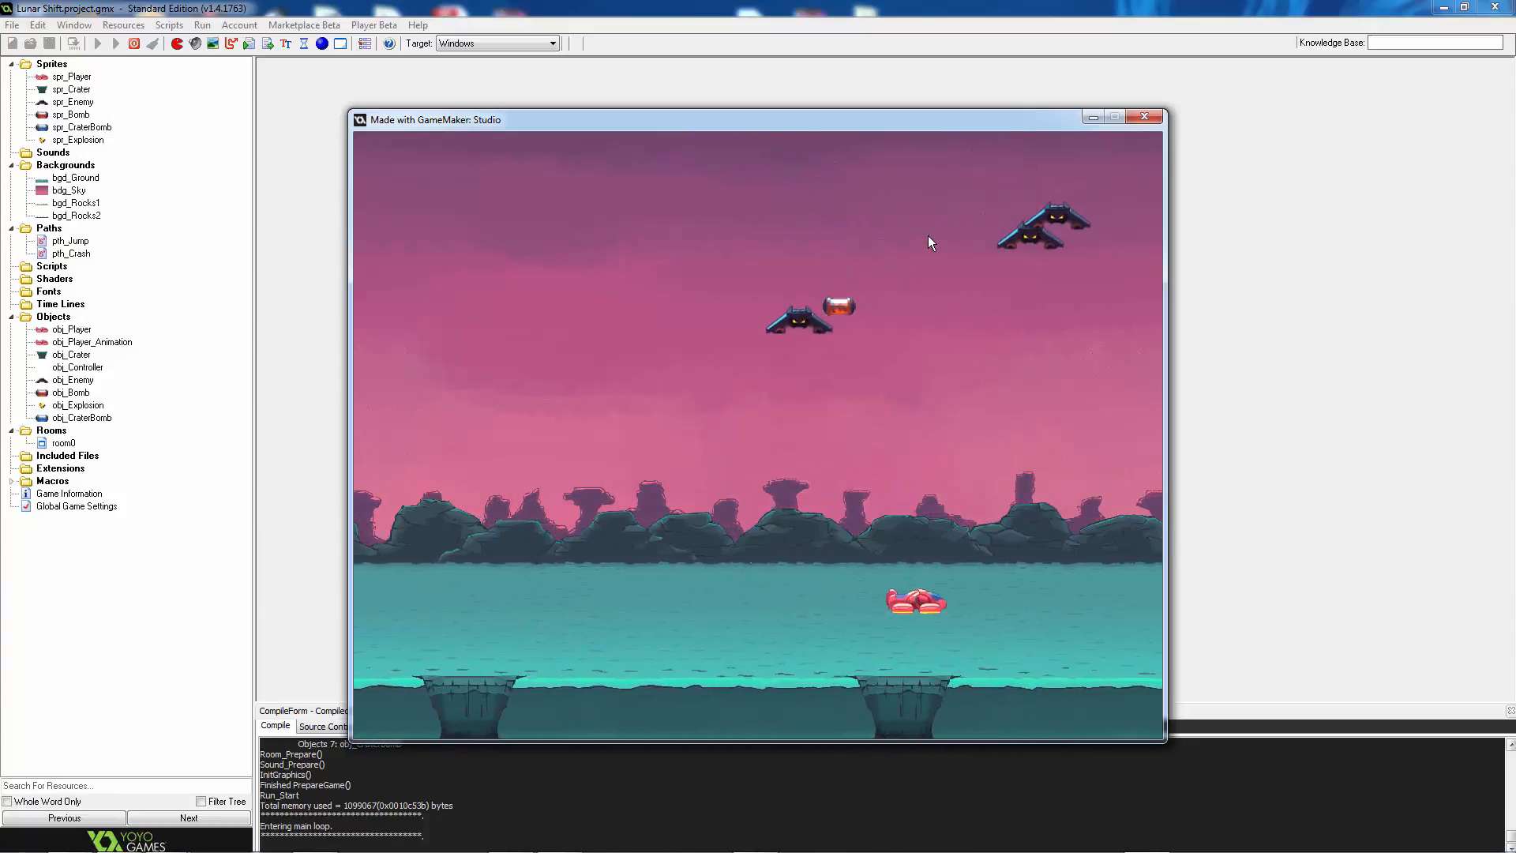
{"action": "key", "text": "Left"}
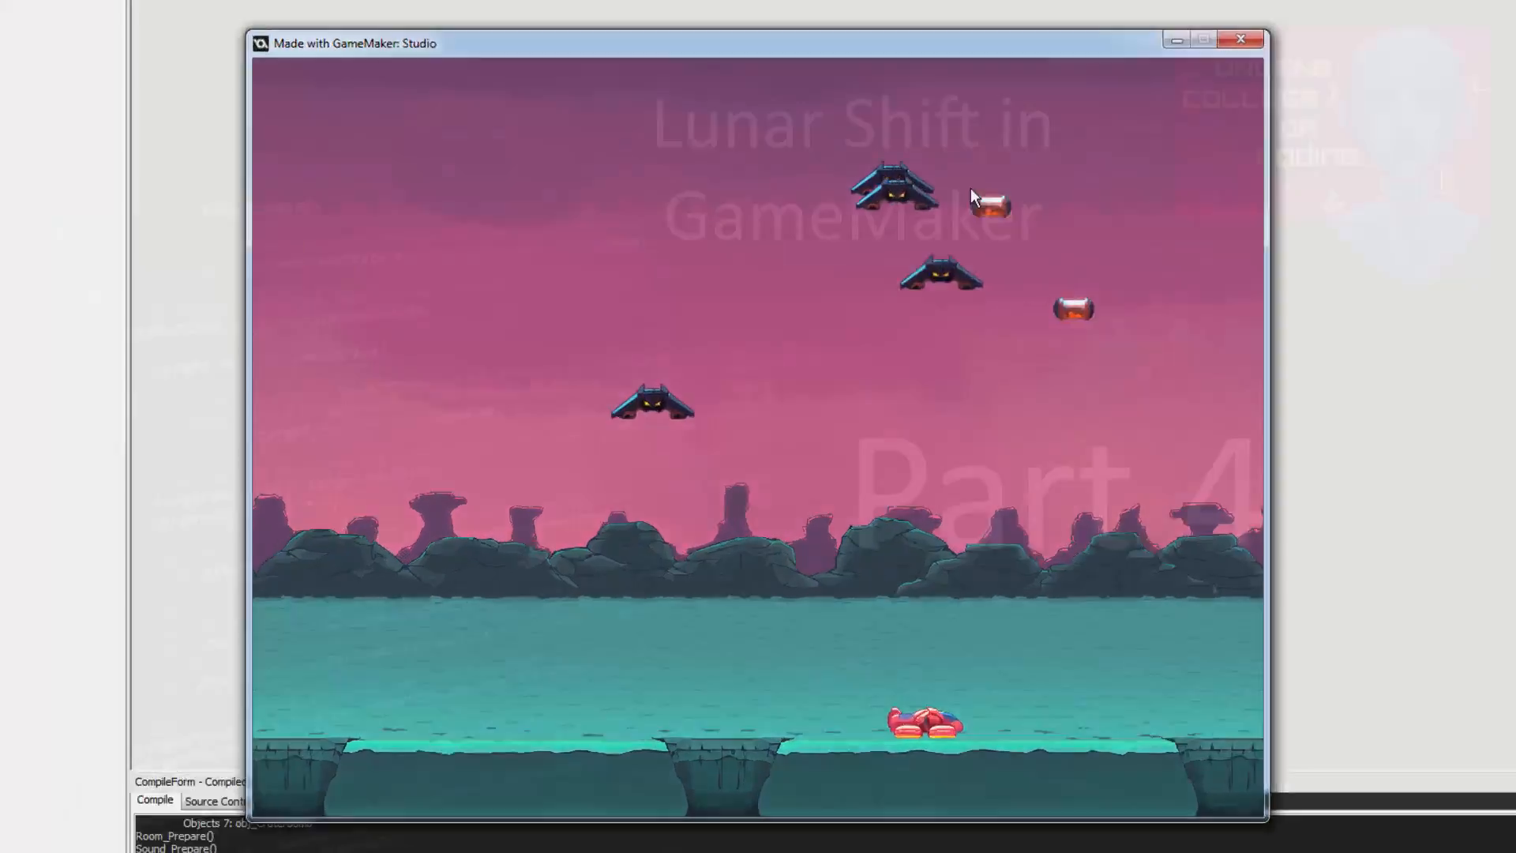